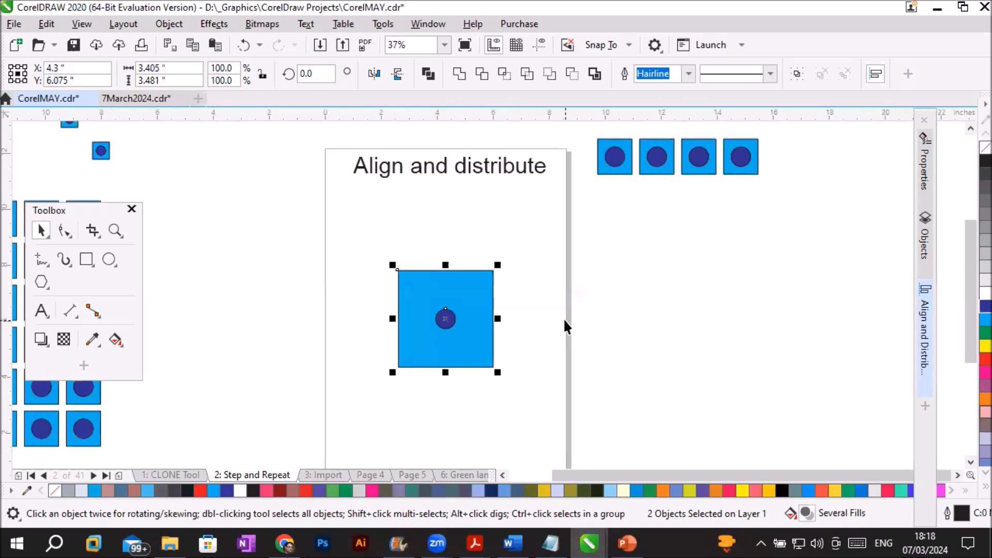
# Centre the "Align and distribute" text horizontally and vertically on the blue square and its circle
pyautogui.click(559, 333)
pyautogui.moveTo(333, 167); pyautogui.dragTo(565, 395)
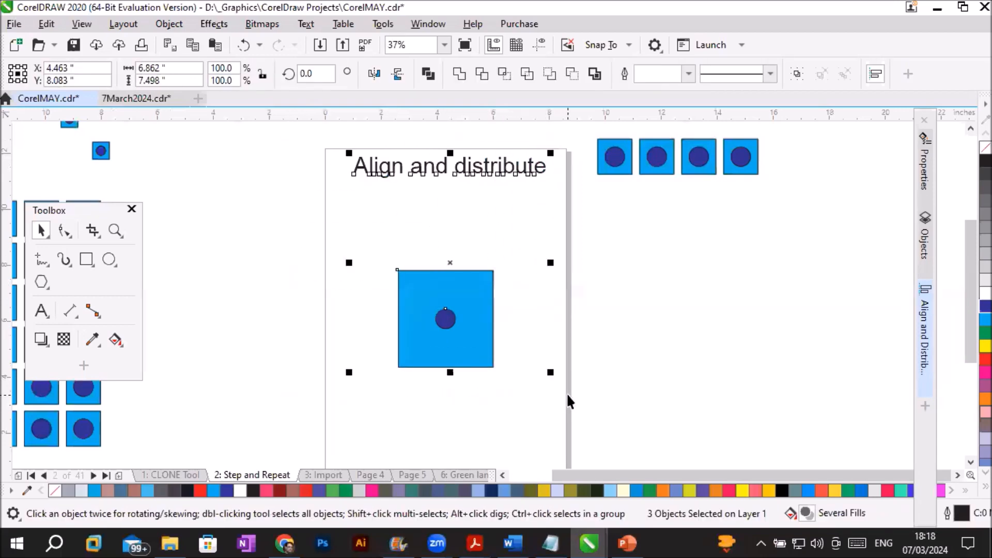
pyautogui.press('c')
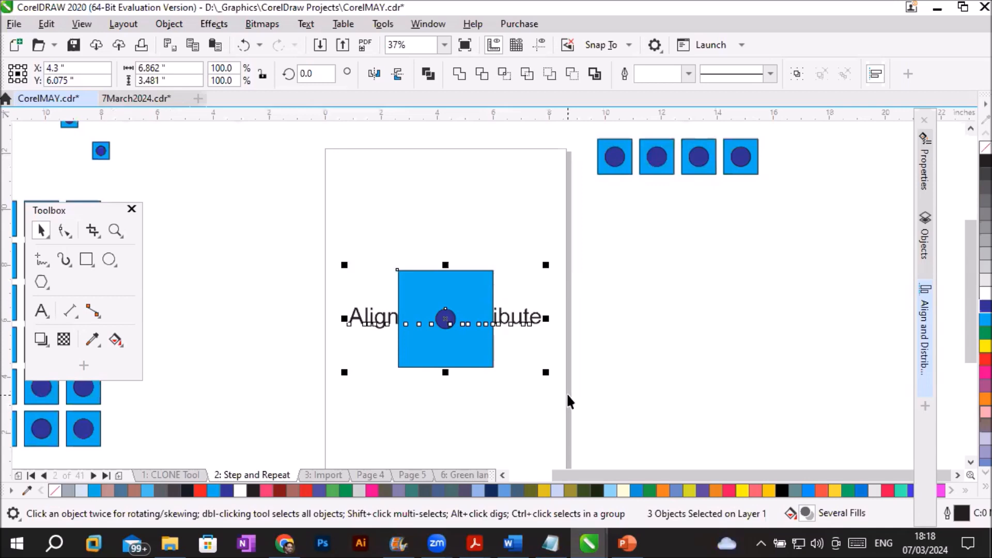
pyautogui.click(604, 372)
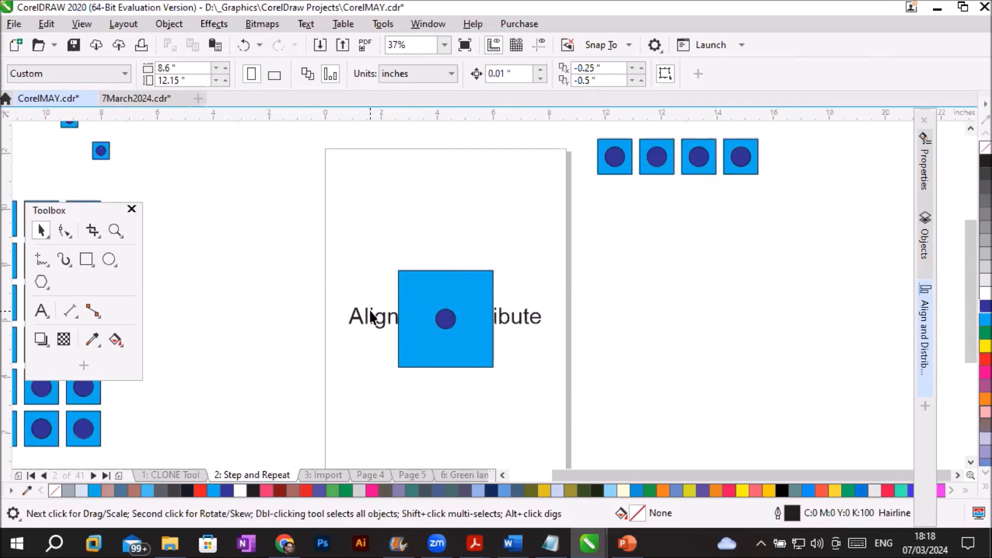
# Examine the Order commands, both with nothing selected and for the "Align and distribute" text
pyautogui.click(176, 24)
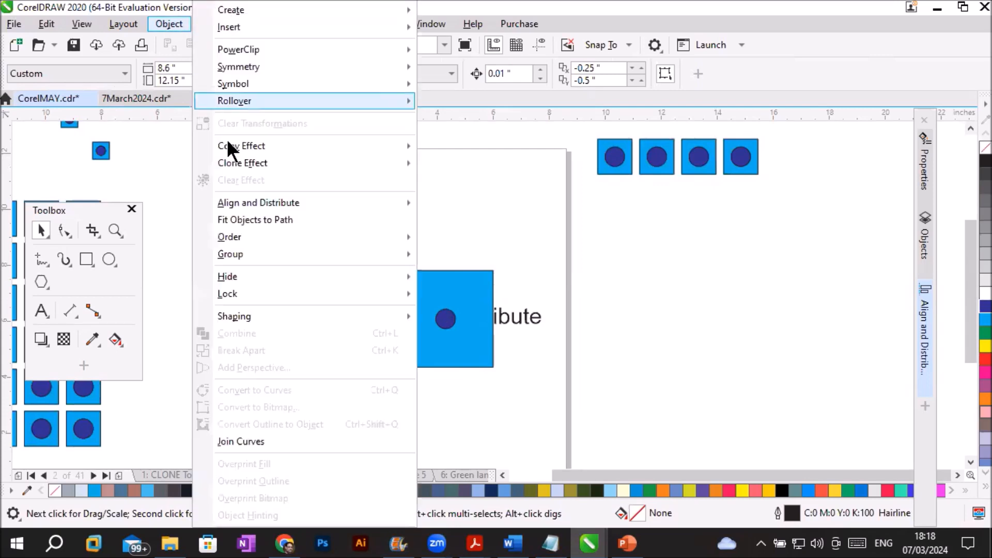
pyautogui.moveTo(253, 237)
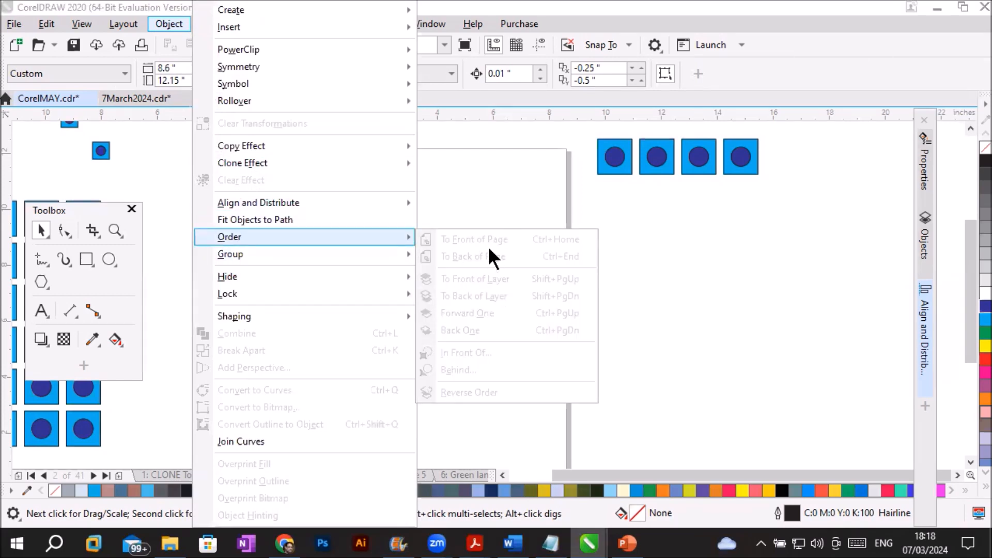
pyautogui.click(677, 287)
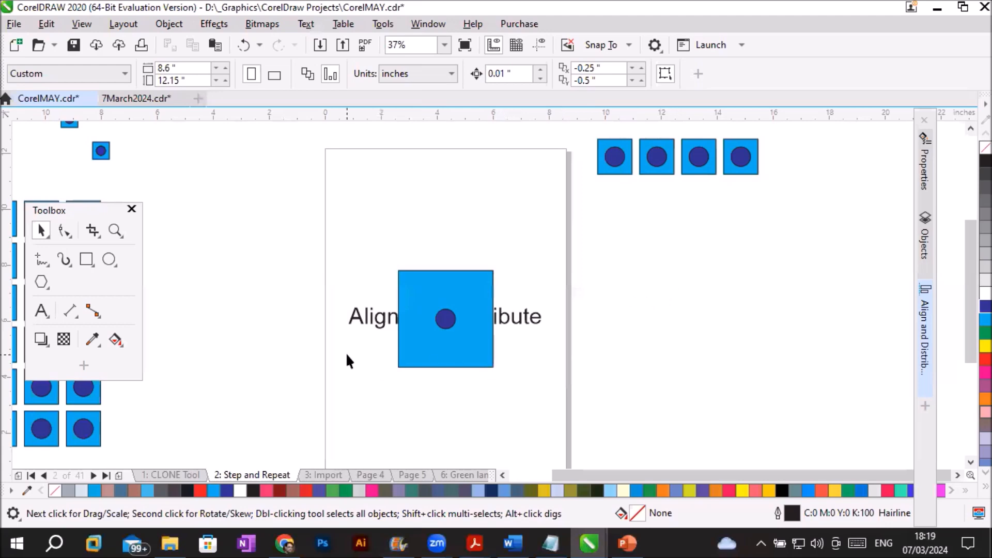
pyautogui.click(369, 317)
pyautogui.rightClick(371, 318)
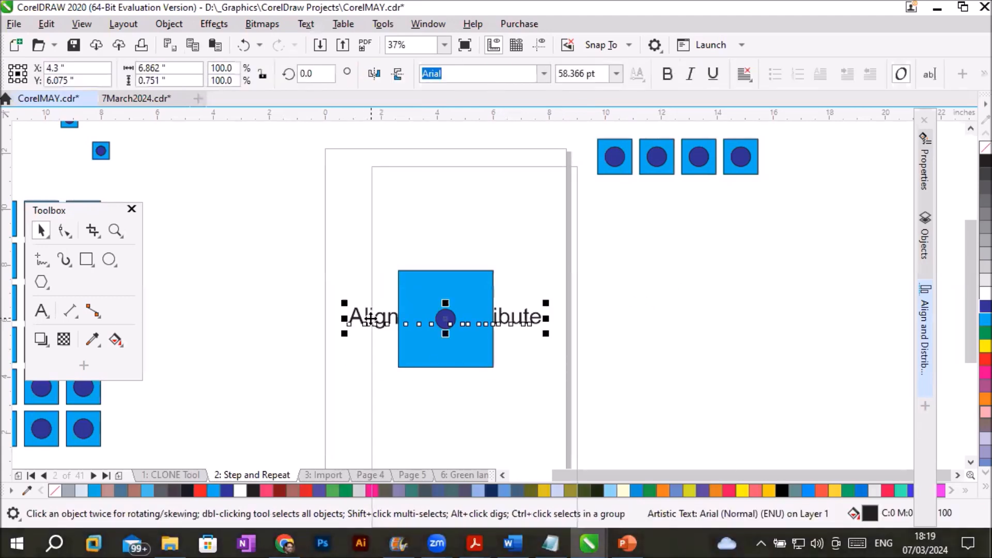
pyautogui.moveTo(429, 290)
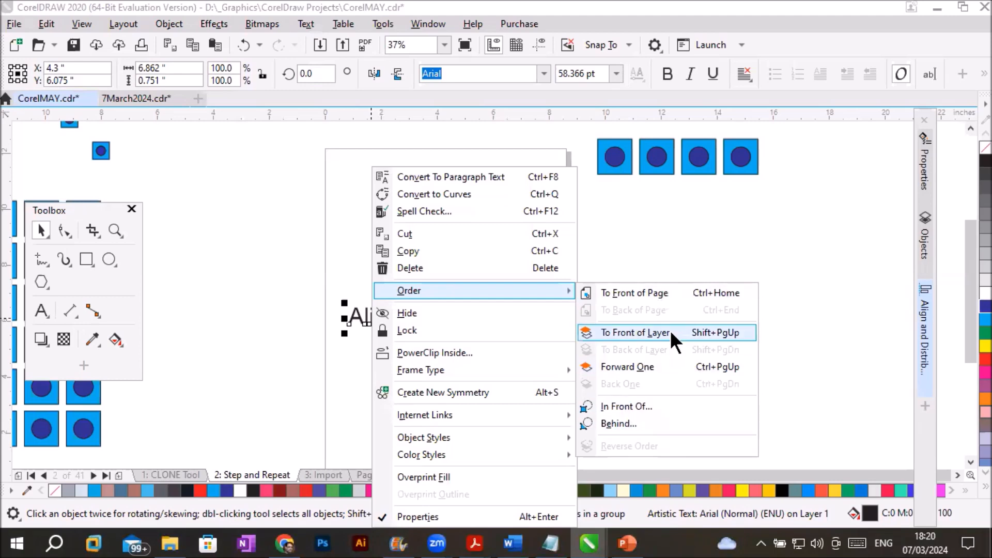
pyautogui.click(785, 271)
pyautogui.click(538, 344)
pyautogui.click(532, 320)
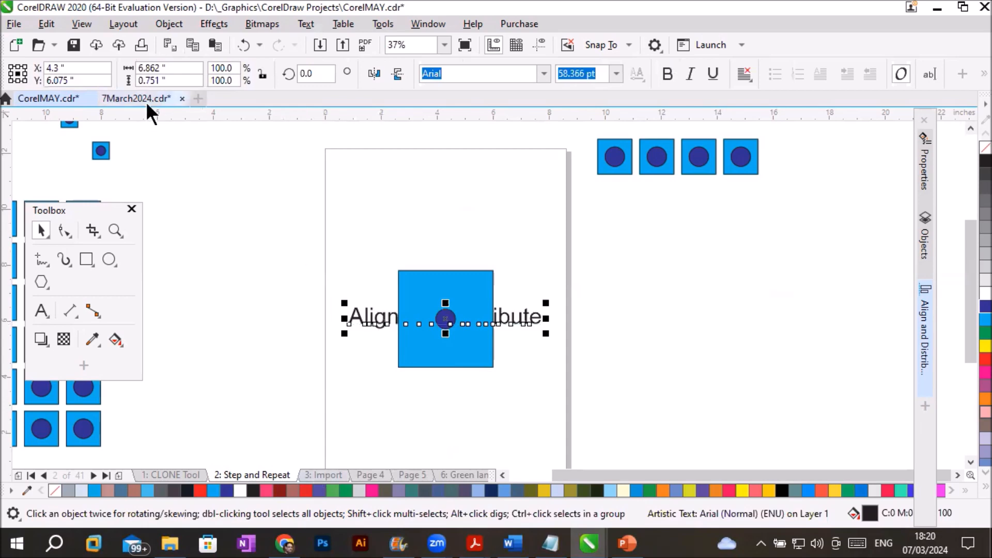
# Cut the blue square, the circle and the "Align and distribute" text from the Step and Repeat page
pyautogui.moveTo(302, 244); pyautogui.dragTo(599, 426)
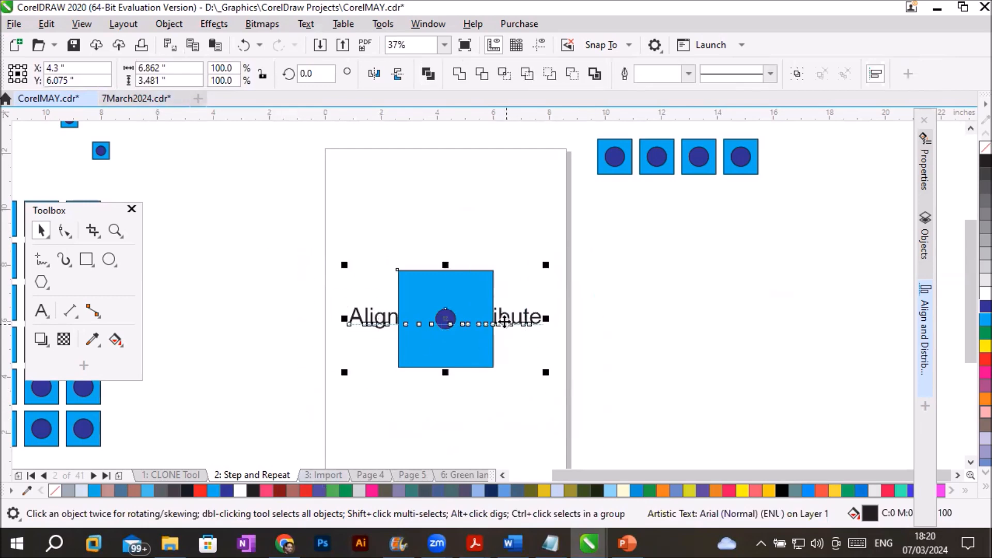
pyautogui.rightClick(478, 316)
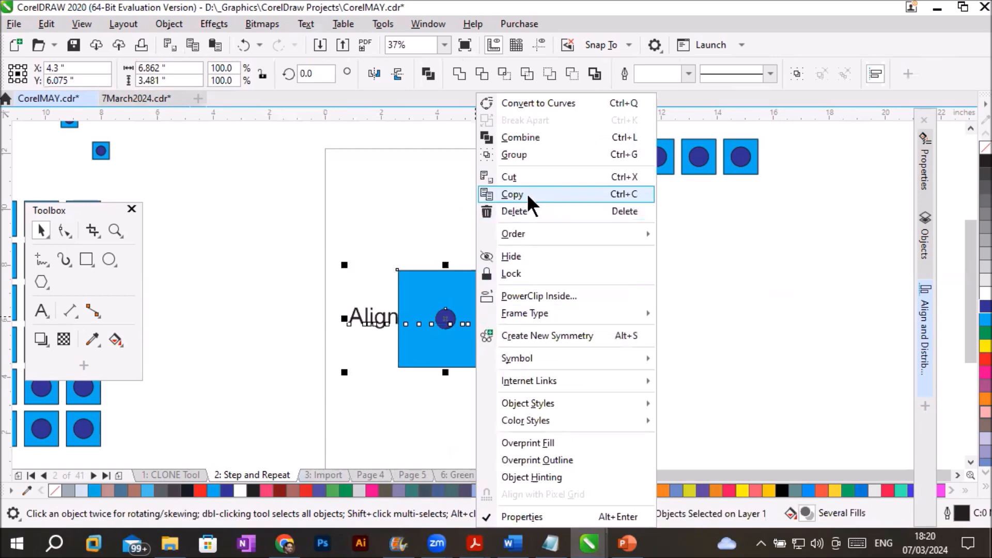
pyautogui.click(518, 176)
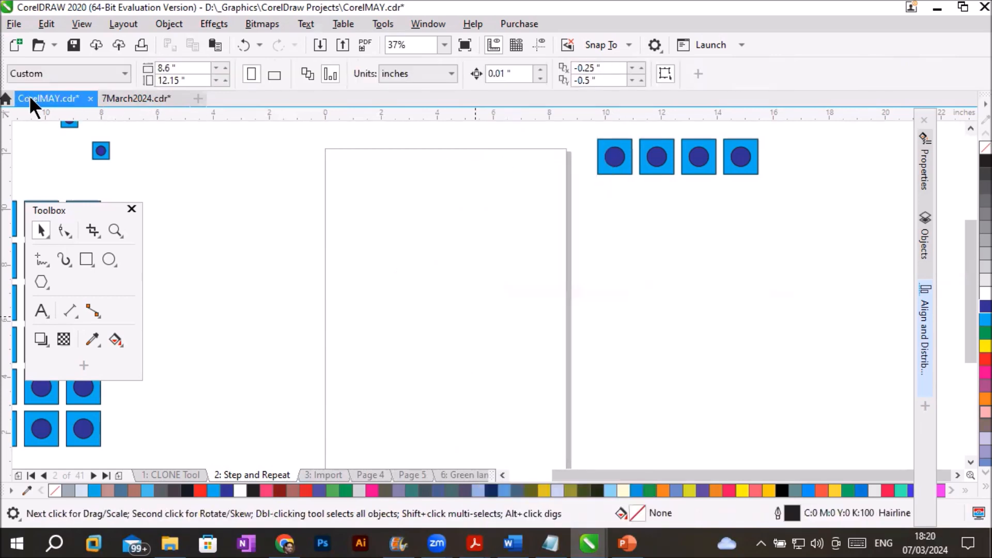
# Switch to the 7March2024.cdr document and delete all the bird shapes on Page 2
pyautogui.click(125, 97)
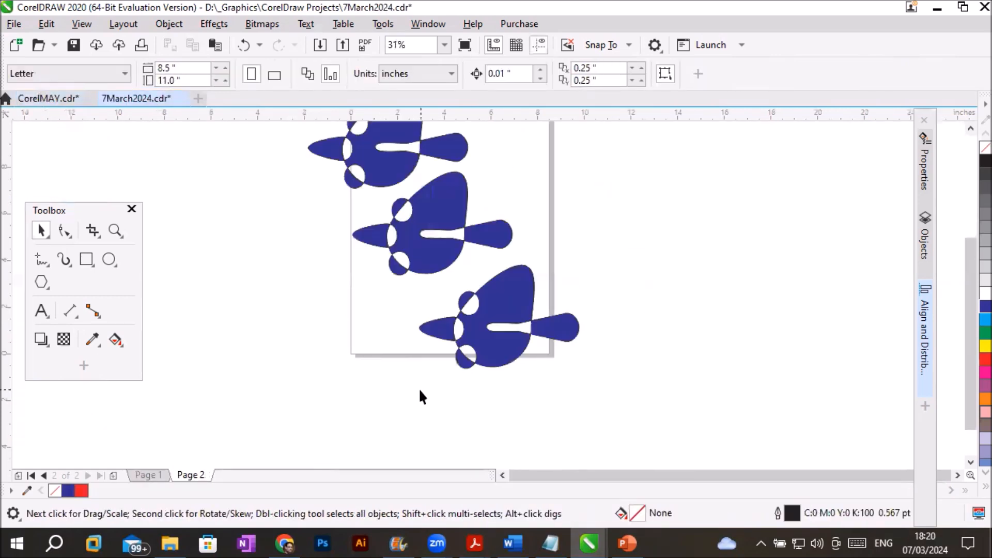
pyautogui.scroll(-2, 419, 389)
pyautogui.moveTo(265, 206); pyautogui.dragTo(554, 424)
pyautogui.press('Delete')
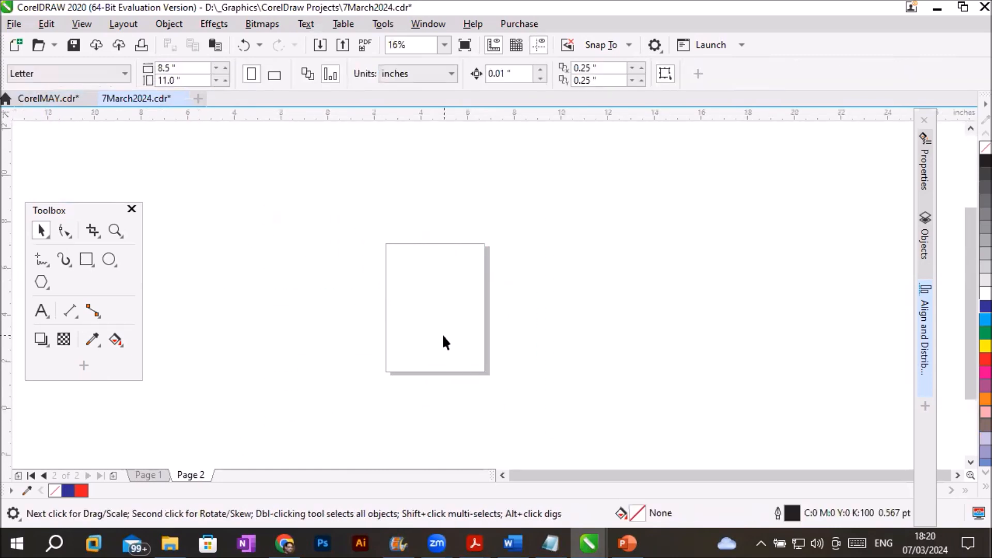
# Paste the cut square, circle and text onto Page 2 of 7March2024.cdr and deselect them
pyautogui.scroll(2, 442, 333)
pyautogui.click(148, 474)
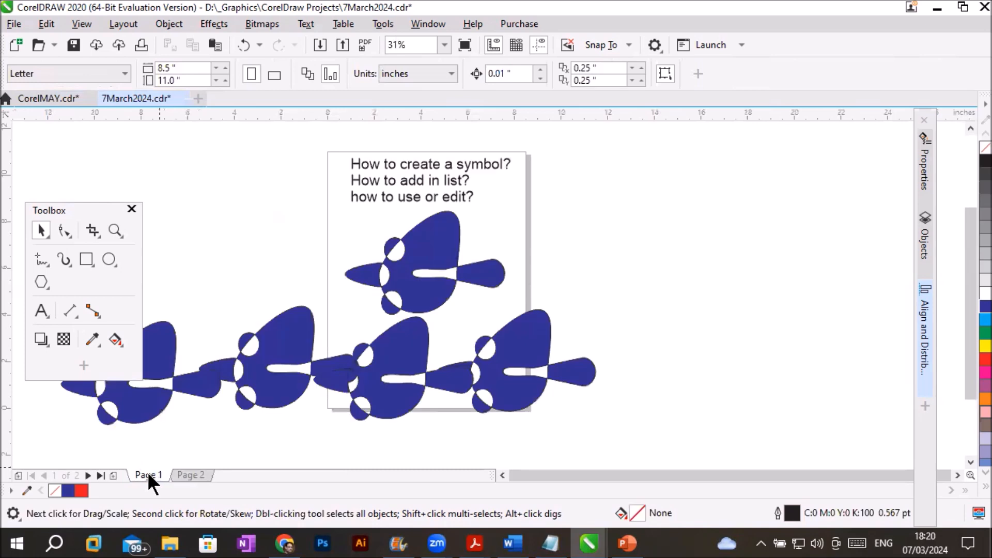
pyautogui.click(188, 476)
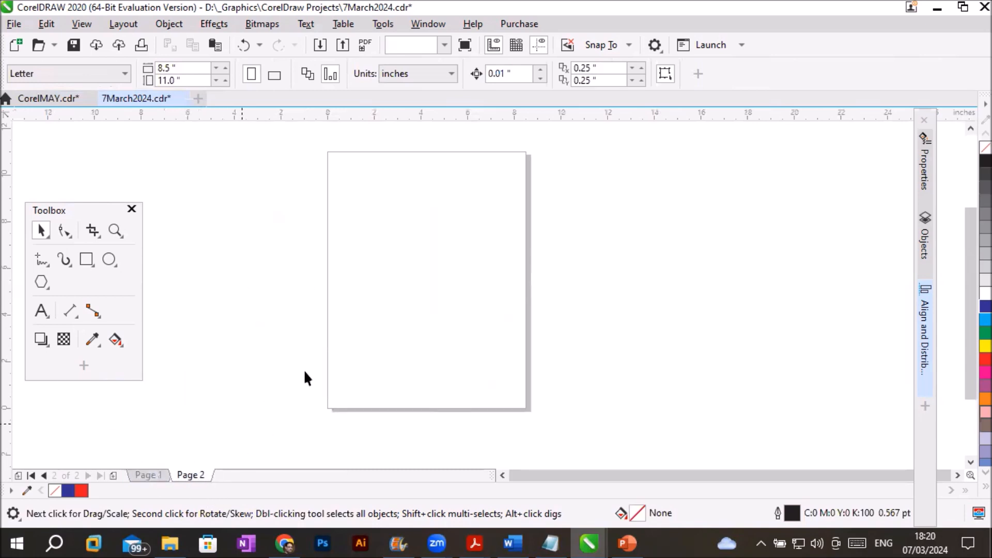
pyautogui.rightClick(397, 278)
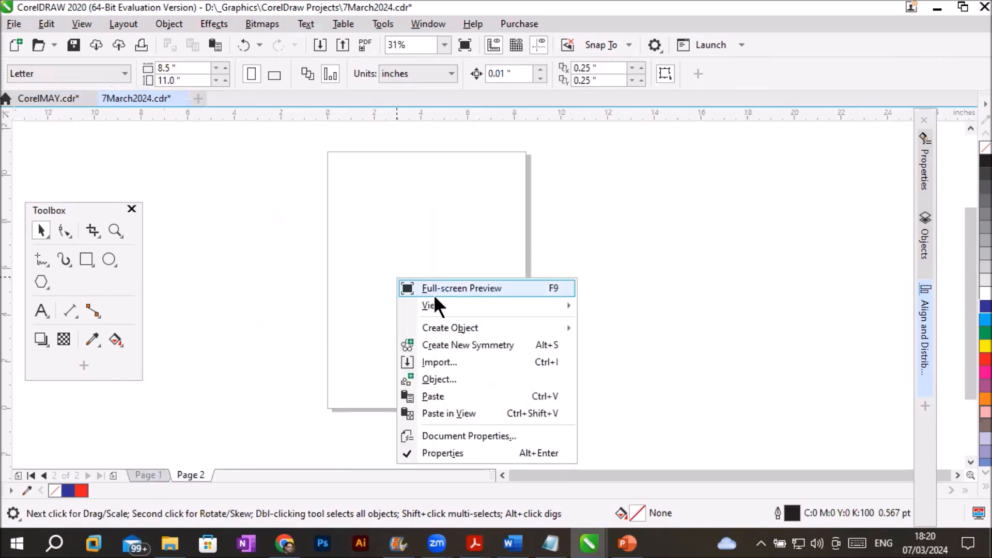
pyautogui.click(433, 396)
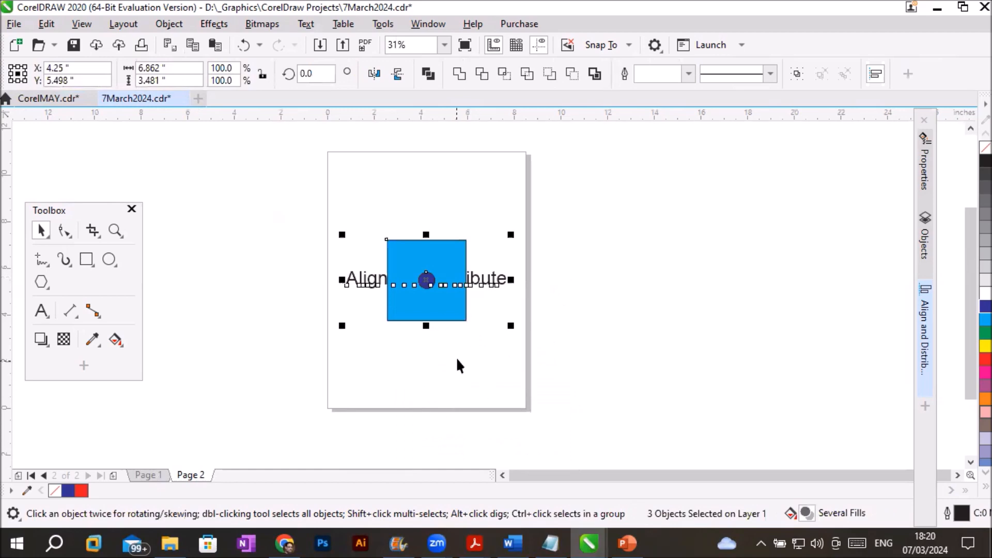
pyautogui.click(496, 361)
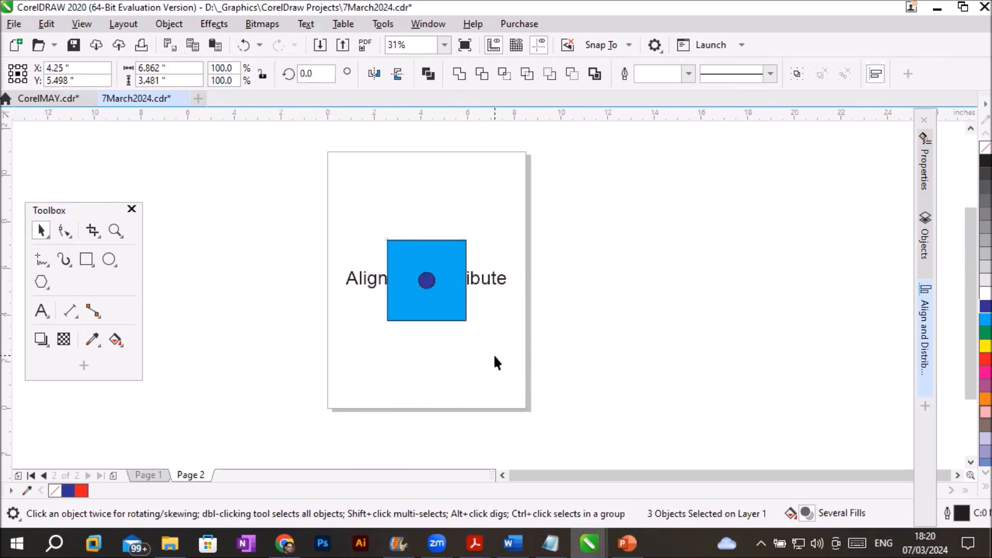
# Show the document's Objects list and collapse Page 1, Page 2 and Master Page in it
pyautogui.click(924, 240)
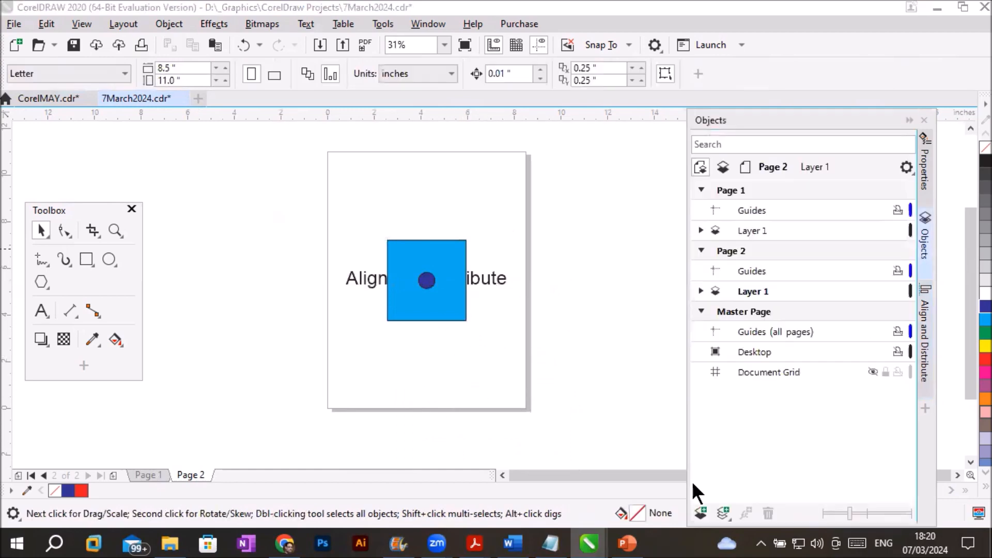
pyautogui.click(701, 191)
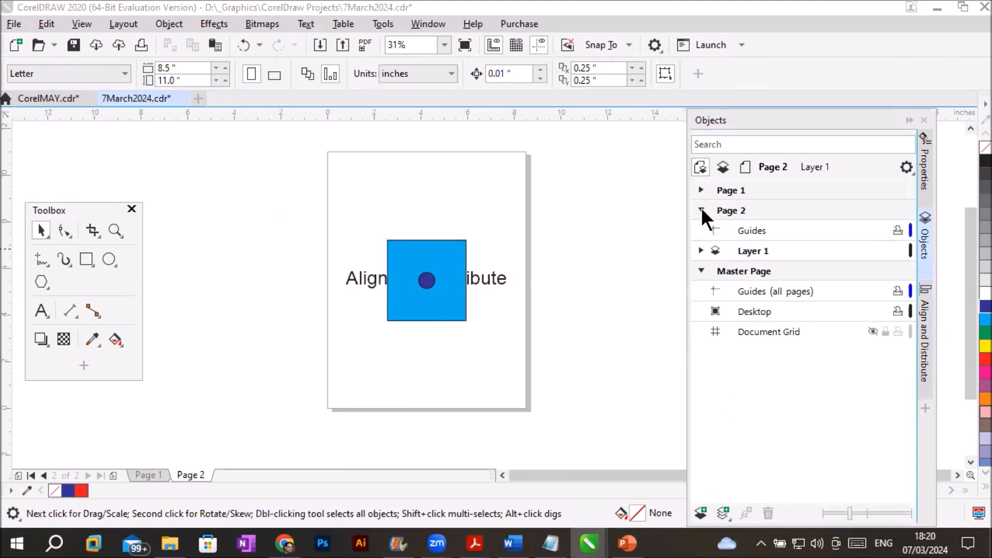
pyautogui.click(702, 210)
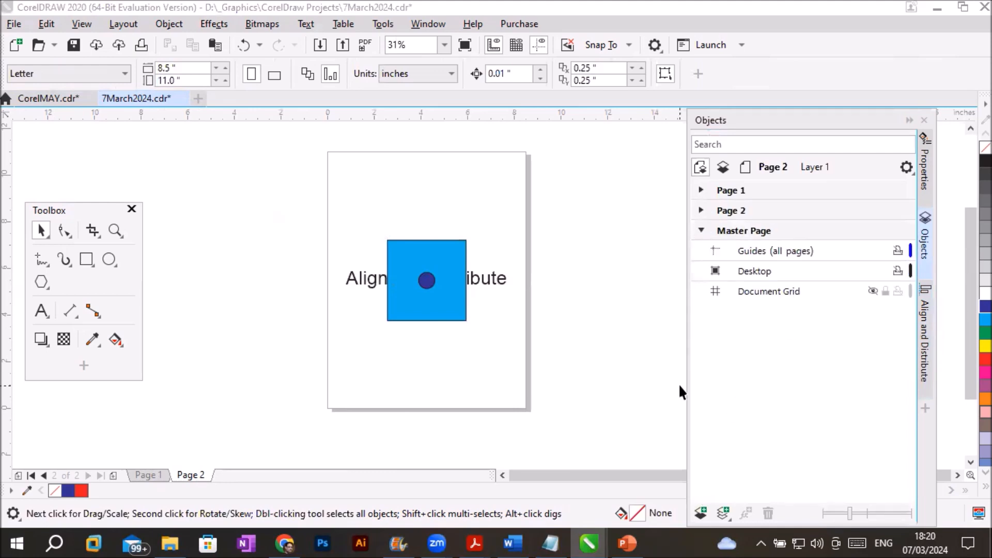
pyautogui.click(701, 230)
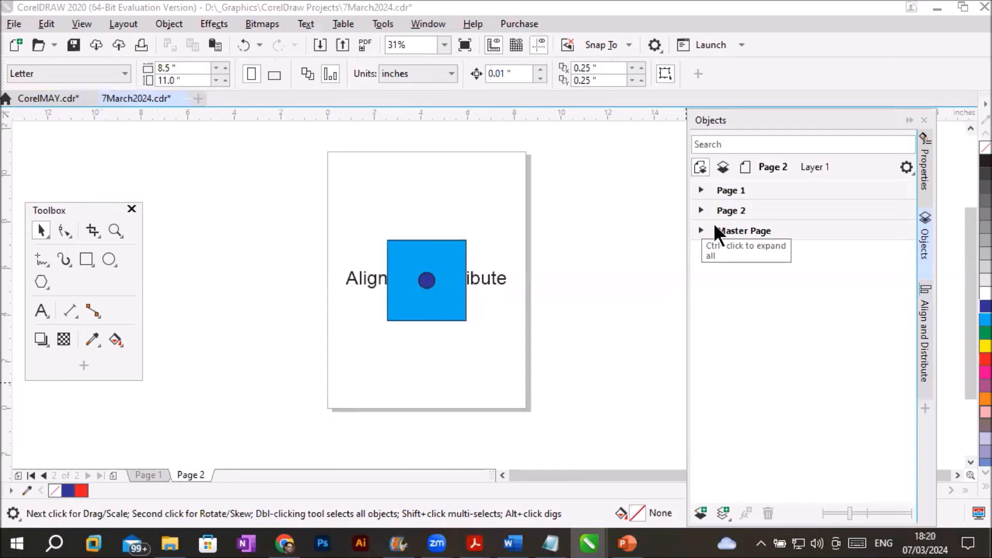
# Examine the objects in Layer 1 of Page 1, display that page, and collapse its entry again
pyautogui.click(701, 190)
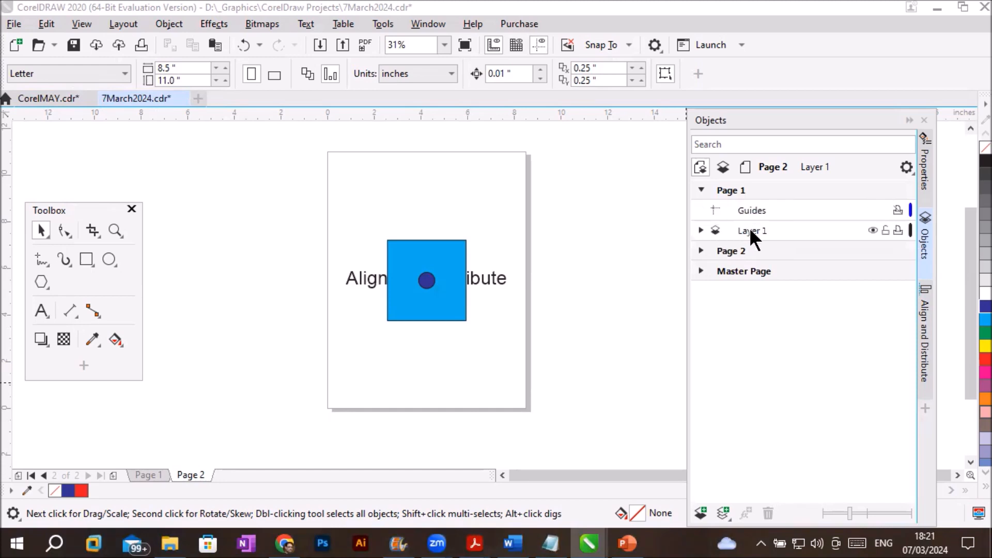
pyautogui.click(701, 229)
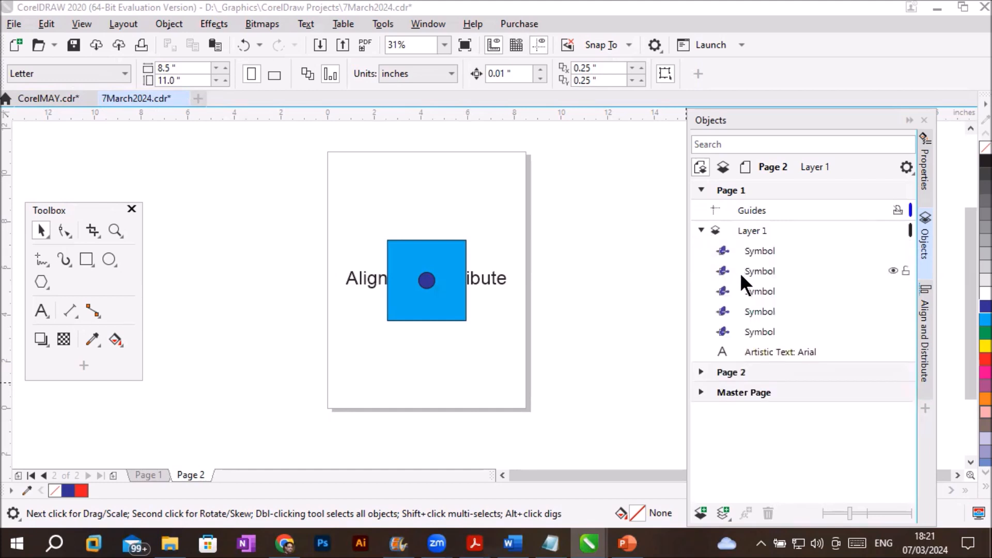
pyautogui.click(727, 190)
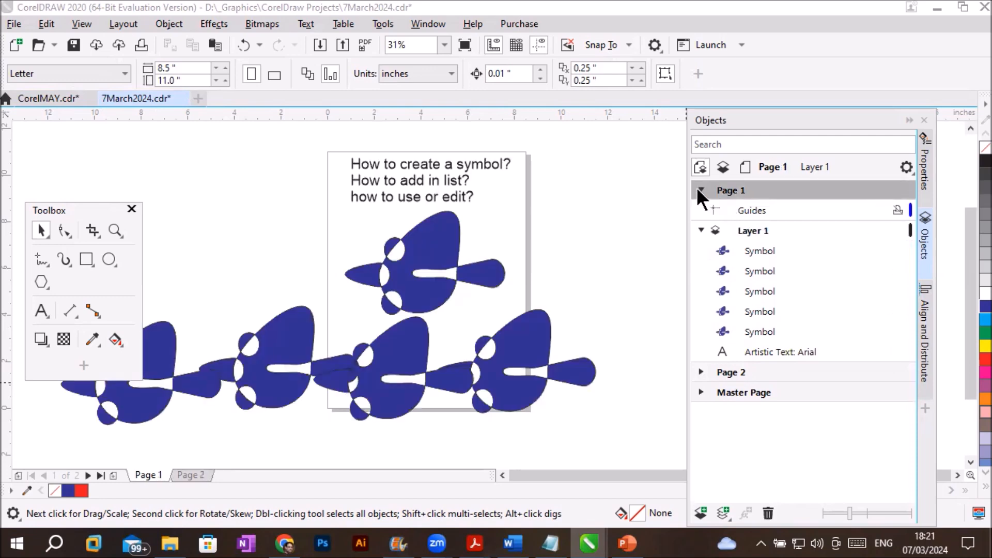
pyautogui.click(701, 191)
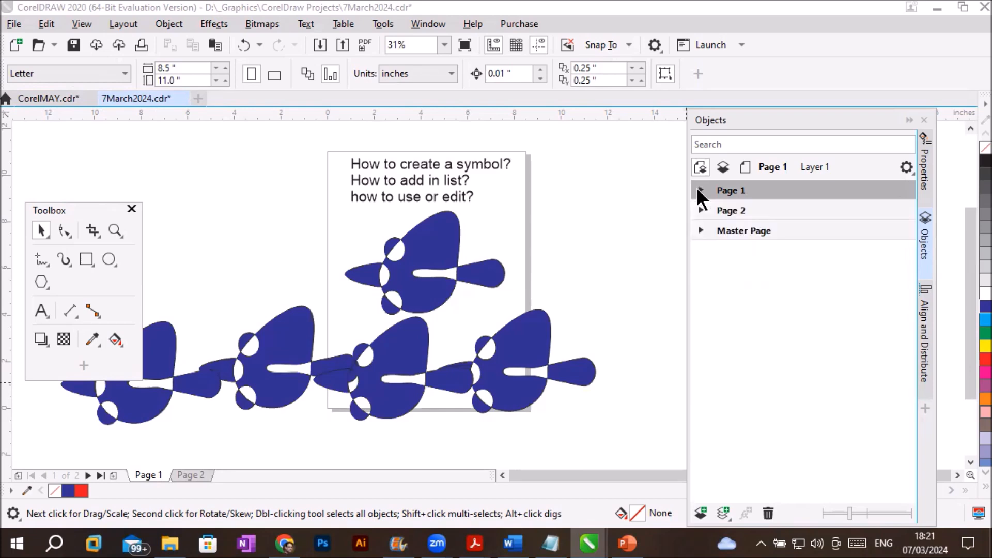
# Go to Page 2 and expand its Layer 1 to examine the stacking order of its objects
pyautogui.click(724, 212)
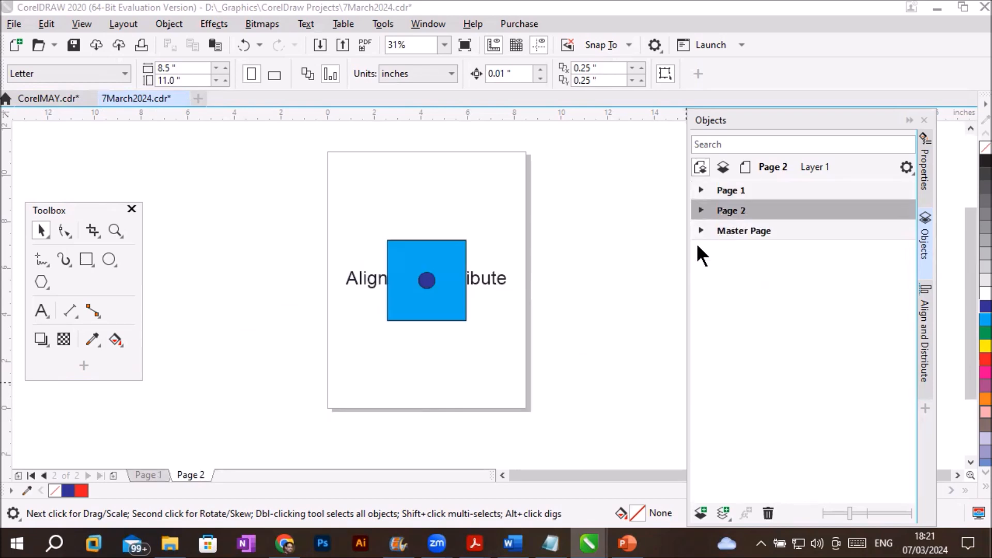
pyautogui.click(701, 210)
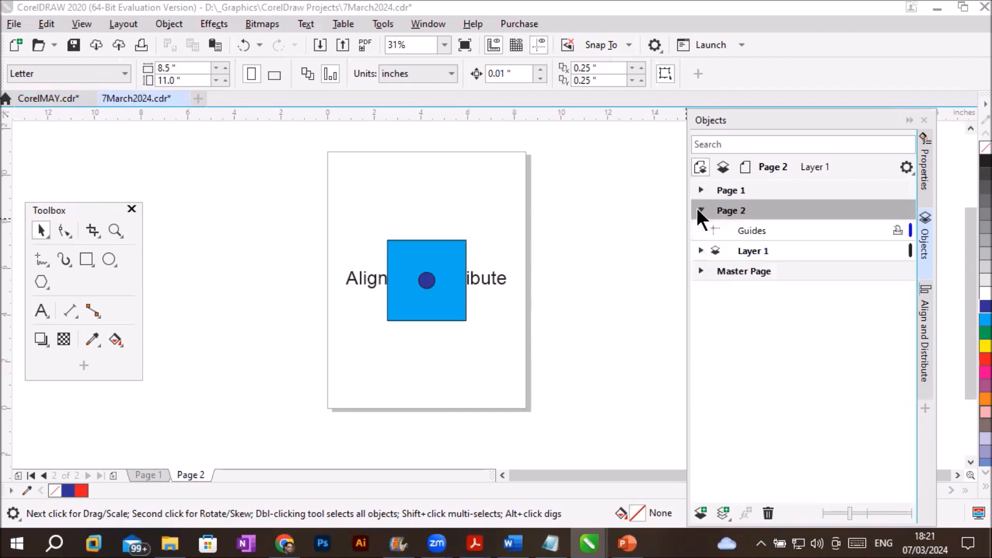
pyautogui.click(700, 251)
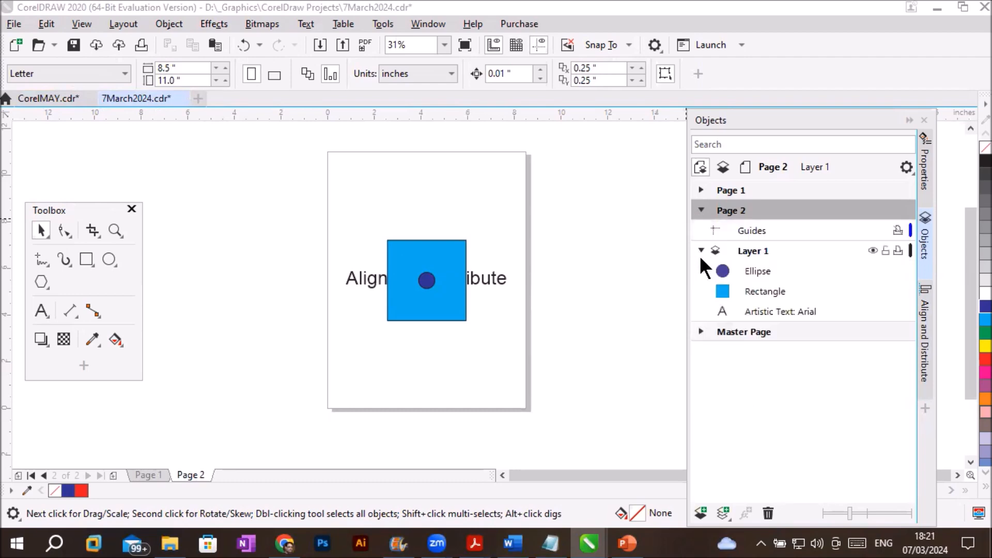
# Bring the artistic text on Page 2 to the front of the layer, send it to the back, and bring it to the front again
pyautogui.click(762, 307)
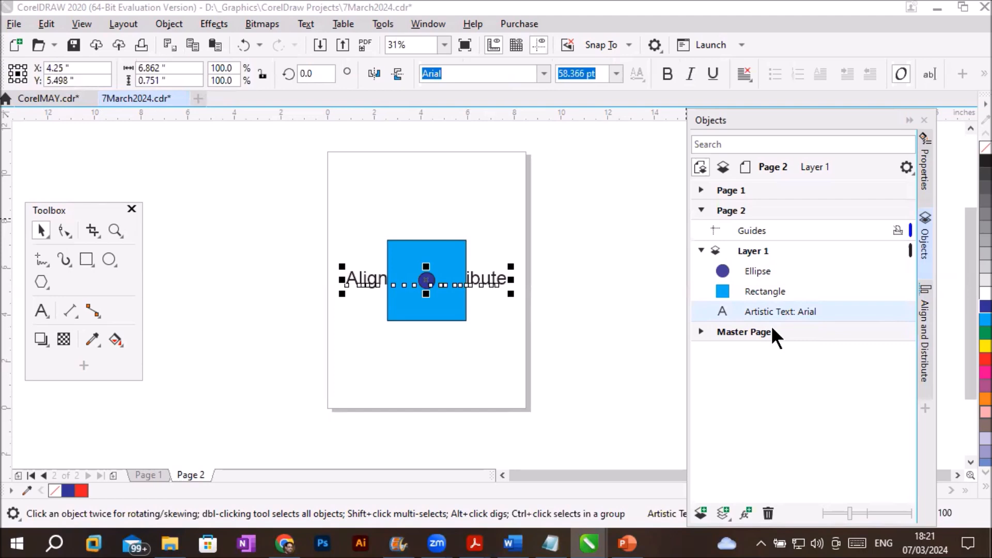
pyautogui.hotkey('shift', 'pageup')
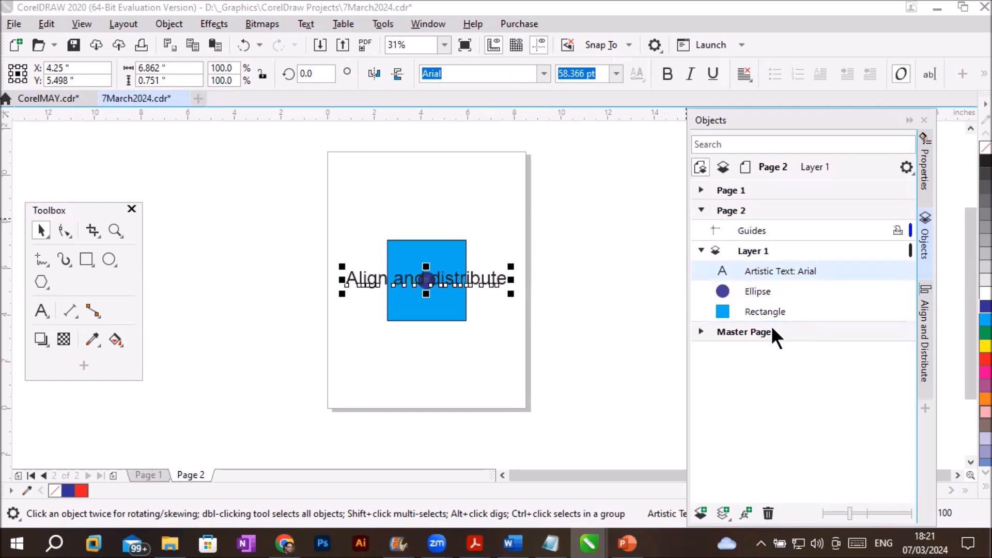
pyautogui.hotkey('shift', 'pagedown')
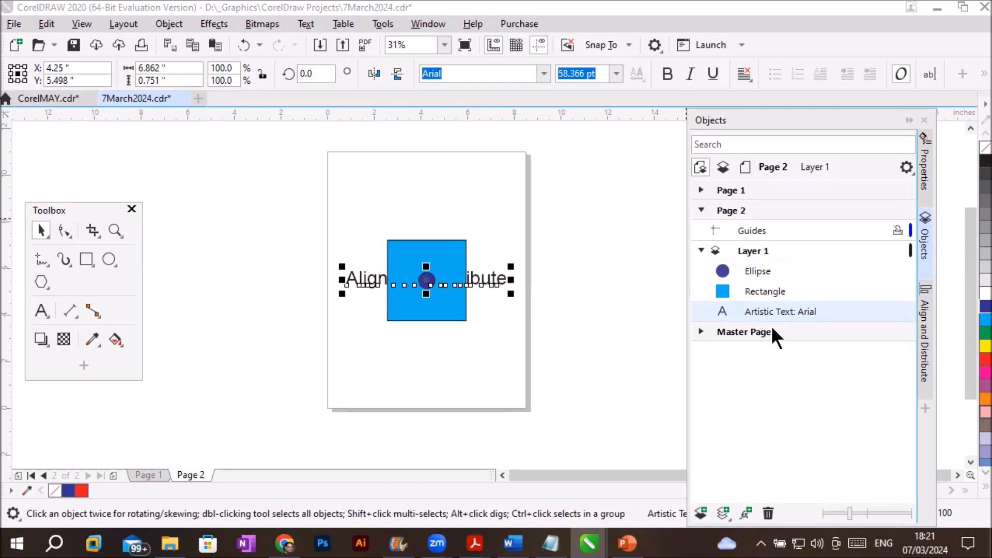
pyautogui.hotkey('shift', 'pageup')
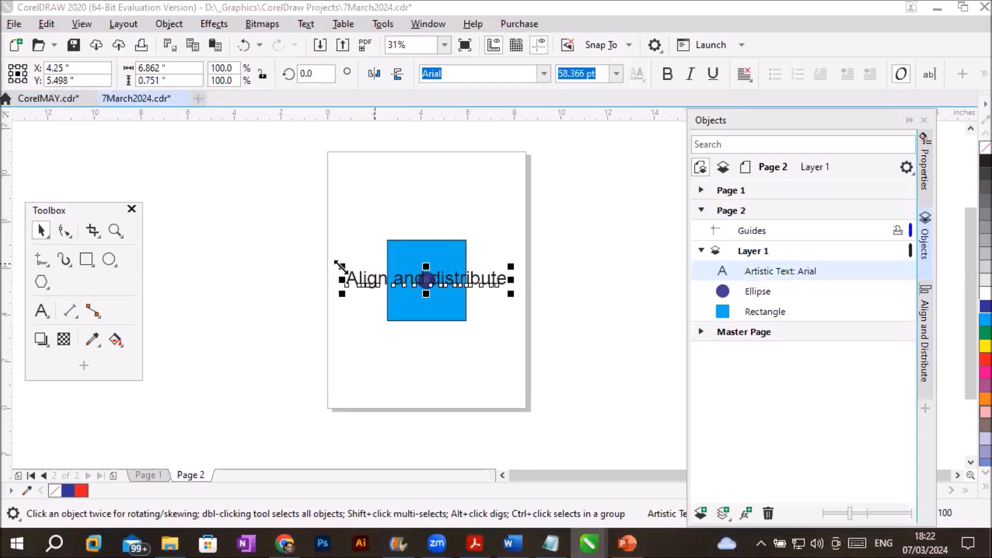
# Move the artistic text back one position behind the circle, and bring it to the front of the layer again
pyautogui.rightClick(356, 279)
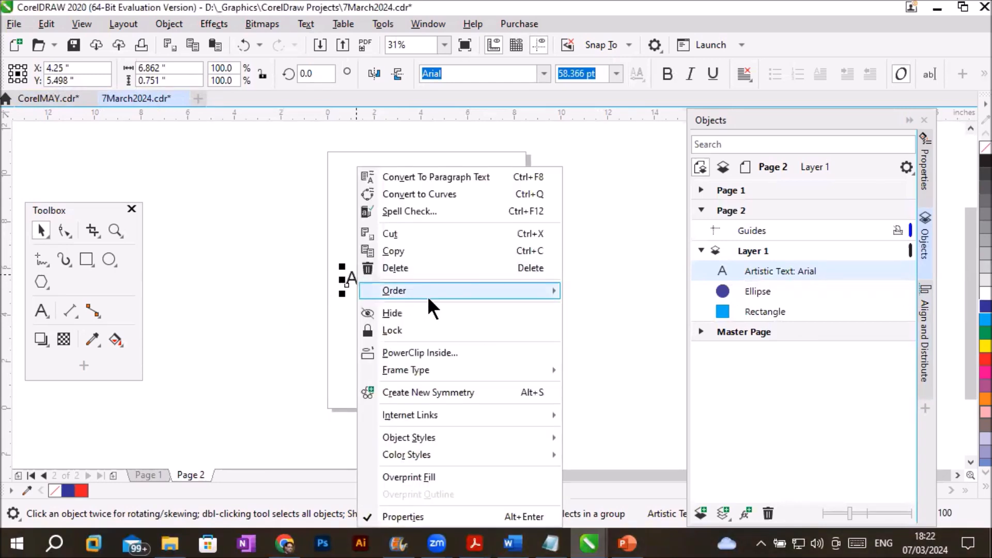
pyautogui.moveTo(428, 296)
pyautogui.click(764, 271)
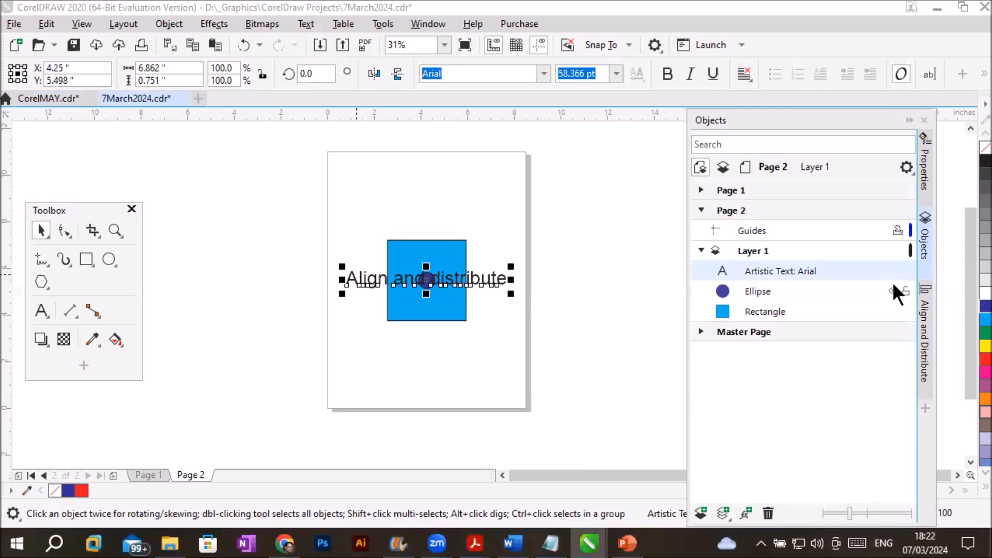
pyautogui.hotkey('ctrl', 'pagedown')
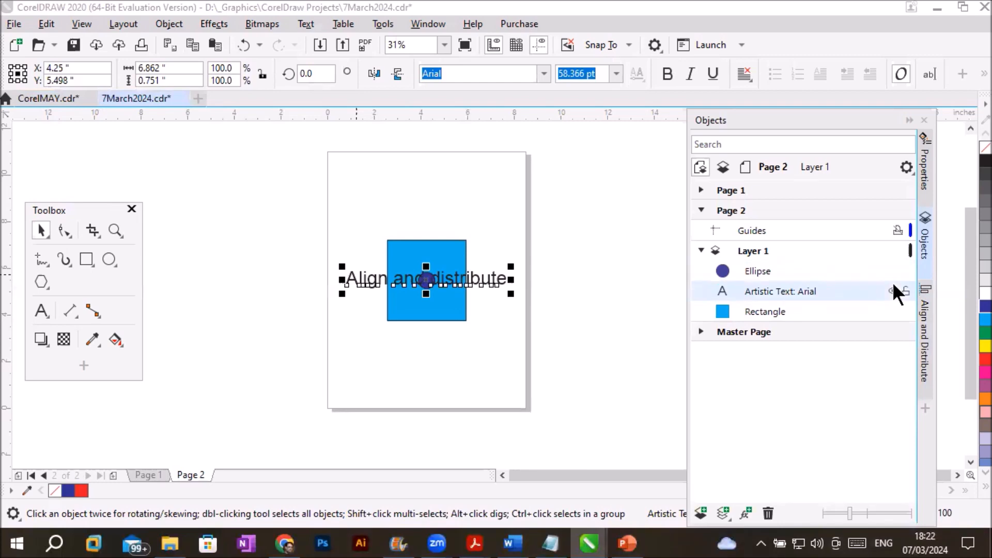
pyautogui.scroll(1, 508, 241)
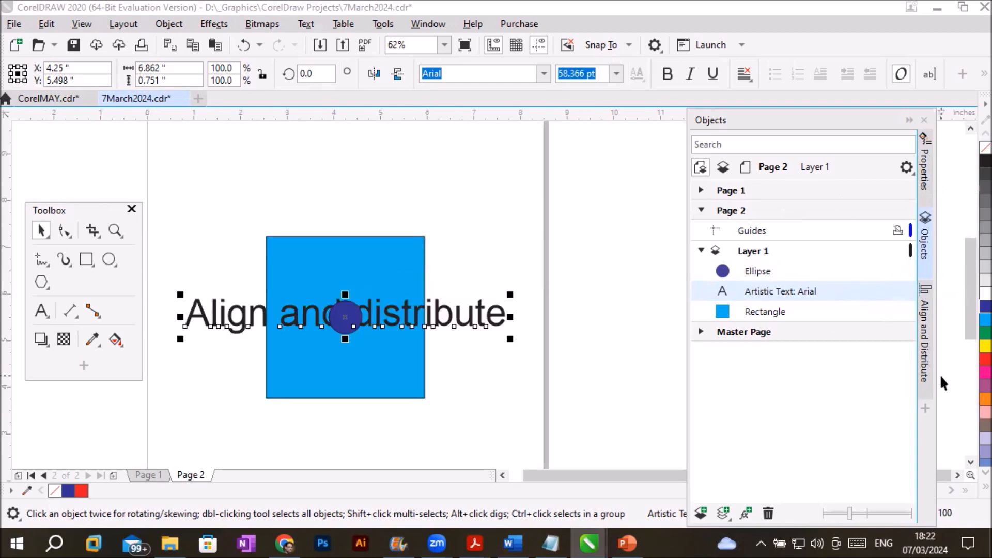
pyautogui.hotkey('shift', 'pageup')
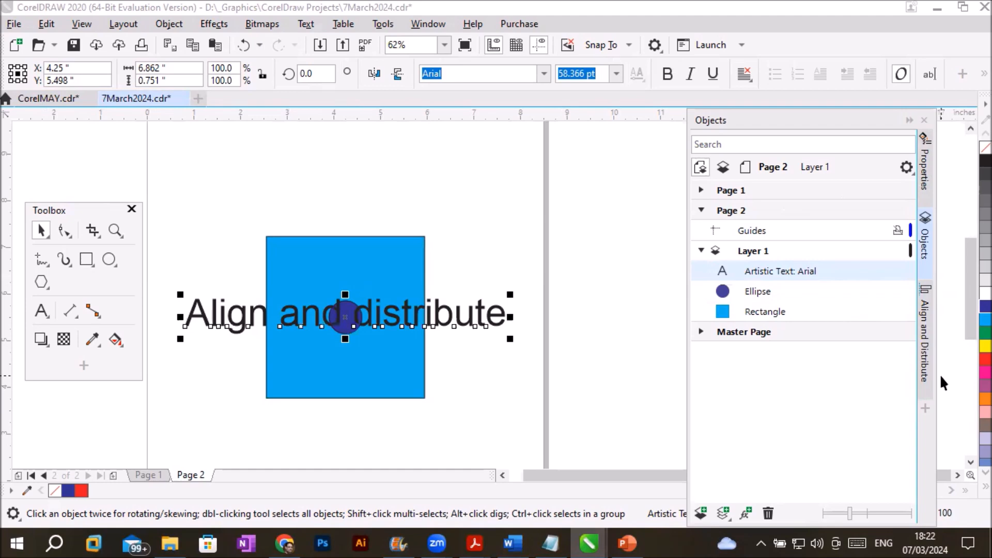
# Move the artistic text back two positions behind the square, forward two positions, and back two positions again
pyautogui.hotkey('ctrl', 'pagedown')
pyautogui.hotkey('ctrl', 'pagedown')
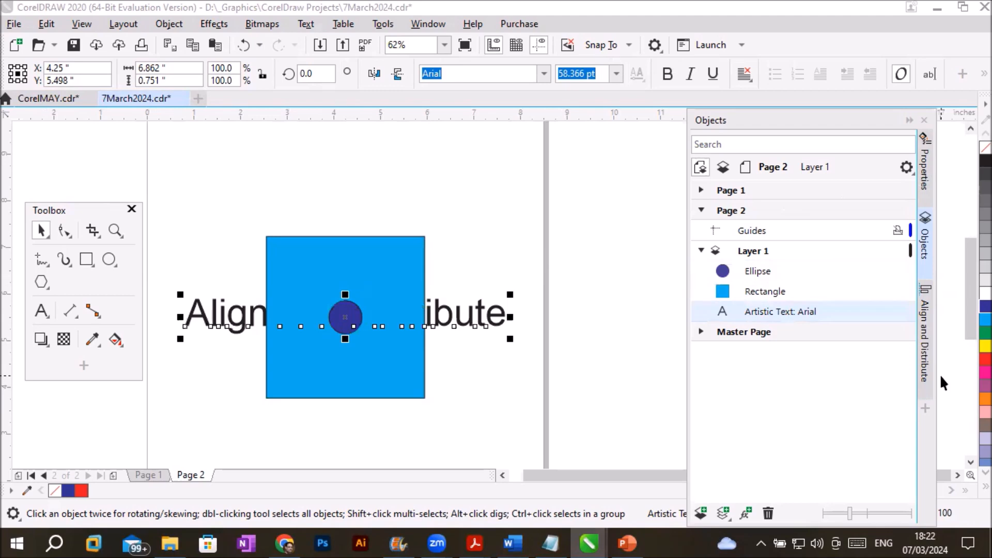
pyautogui.hotkey('ctrl', 'pageup')
pyautogui.hotkey('ctrl', 'pageup')
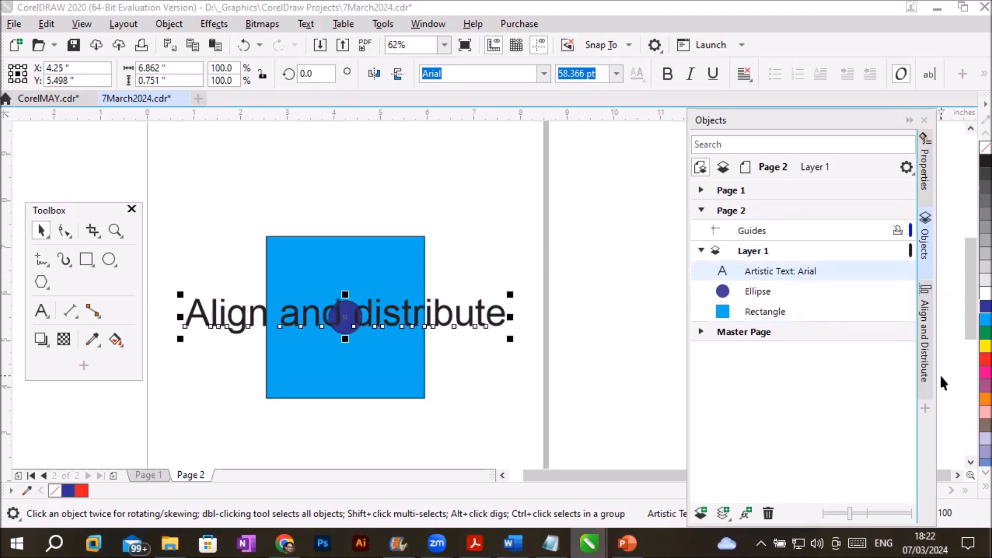
pyautogui.hotkey('ctrl', 'pagedown')
pyautogui.hotkey('ctrl', 'pagedown')
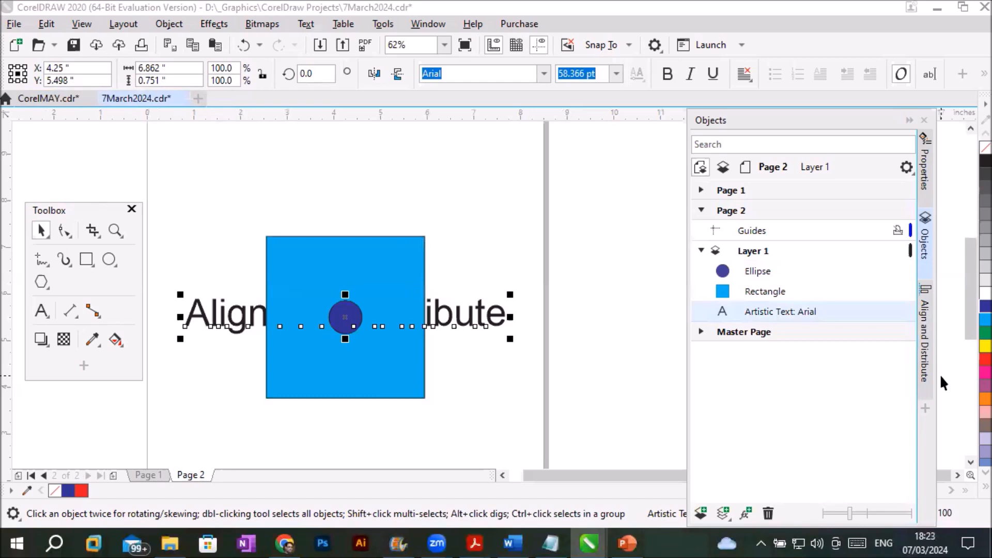
# Select the small circle at the centre of the square and fill it with yellow
pyautogui.click(345, 316)
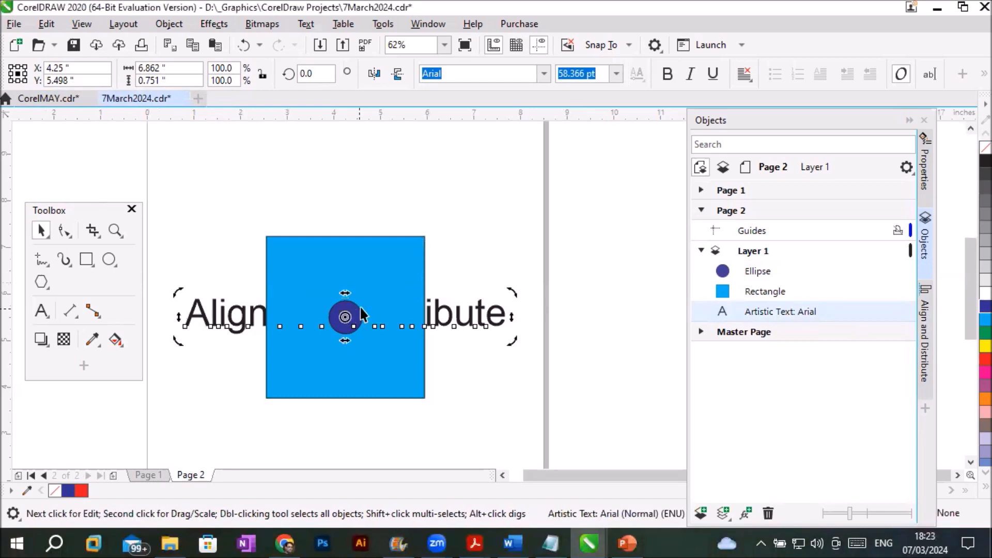
pyautogui.press('Escape')
pyautogui.click(345, 316)
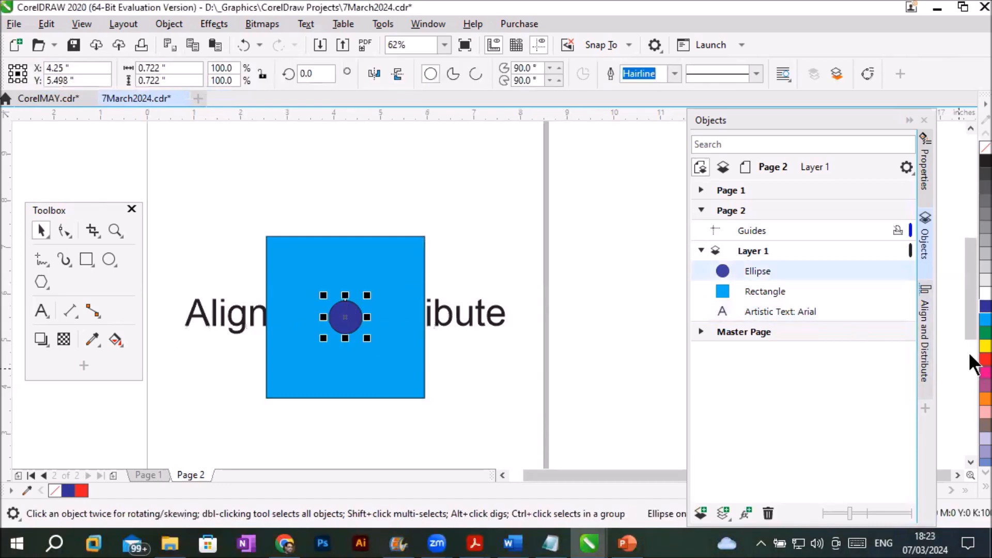
pyautogui.click(984, 347)
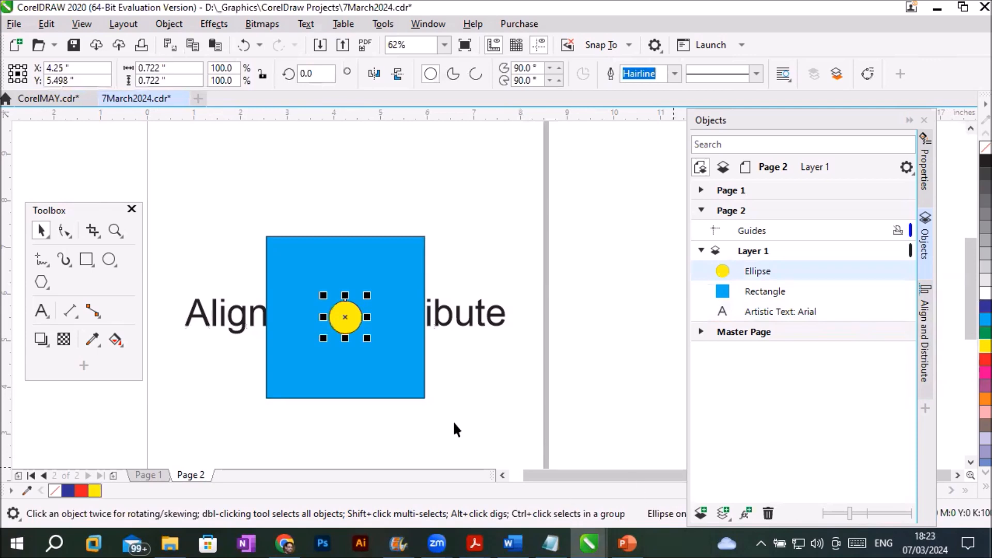
# Select the artistic text on Page 2, examine its place in Layer 1's object list, and expand Page 1 for comparison
pyautogui.click(448, 347)
pyautogui.click(483, 311)
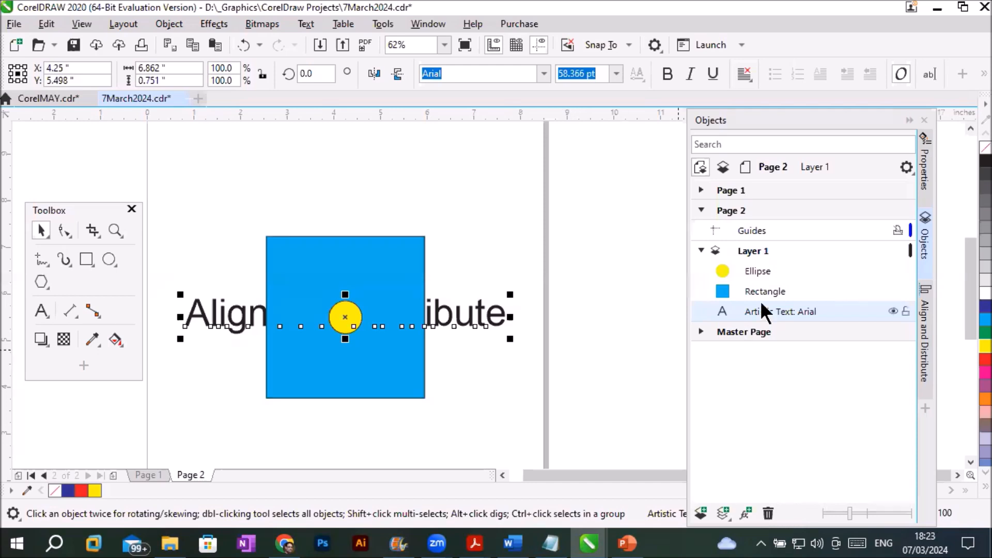
pyautogui.click(701, 207)
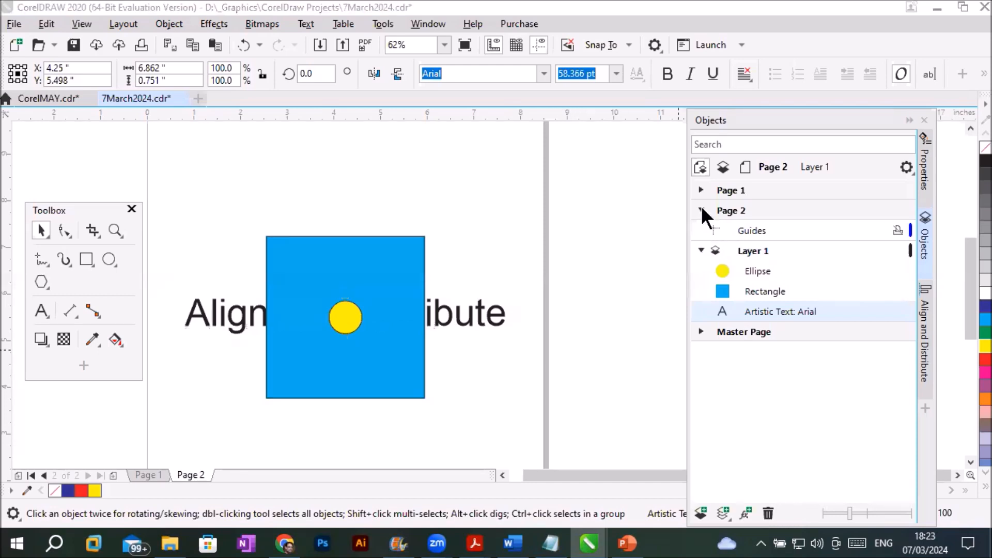
pyautogui.click(701, 209)
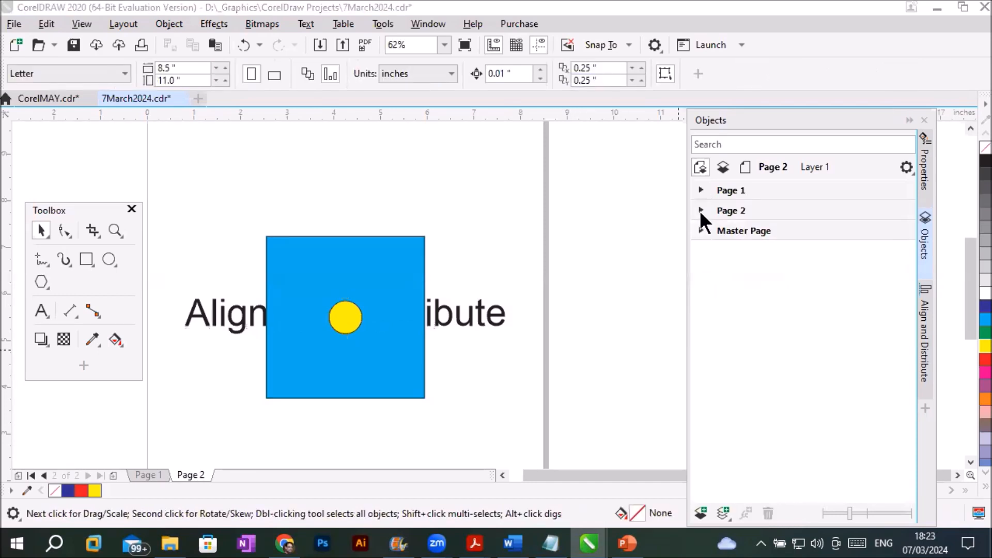
pyautogui.click(700, 208)
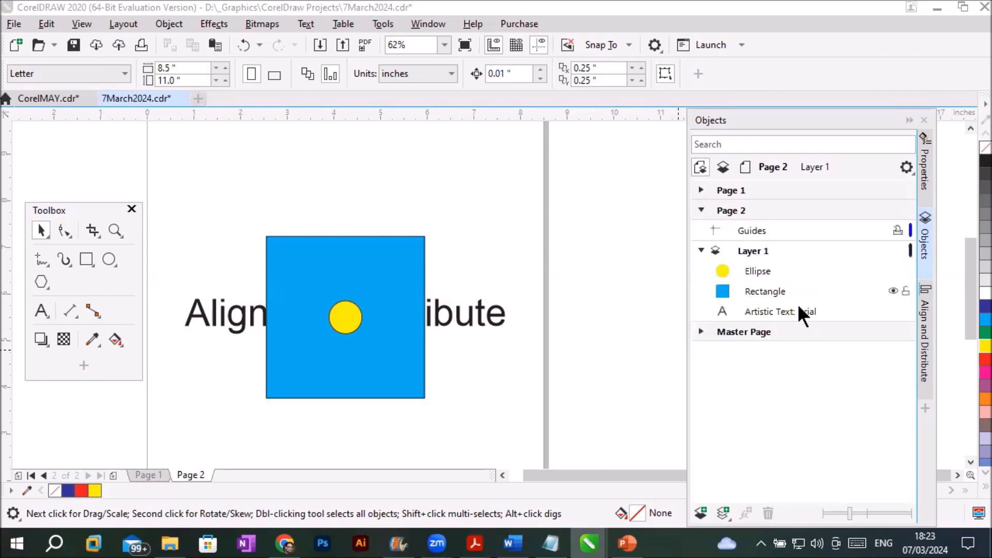
pyautogui.click(760, 310)
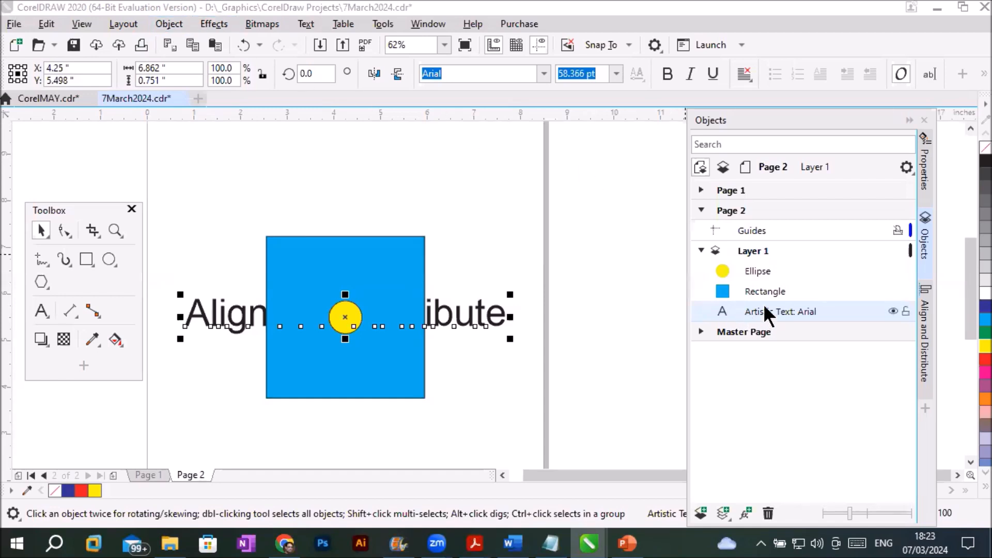
pyautogui.click(700, 189)
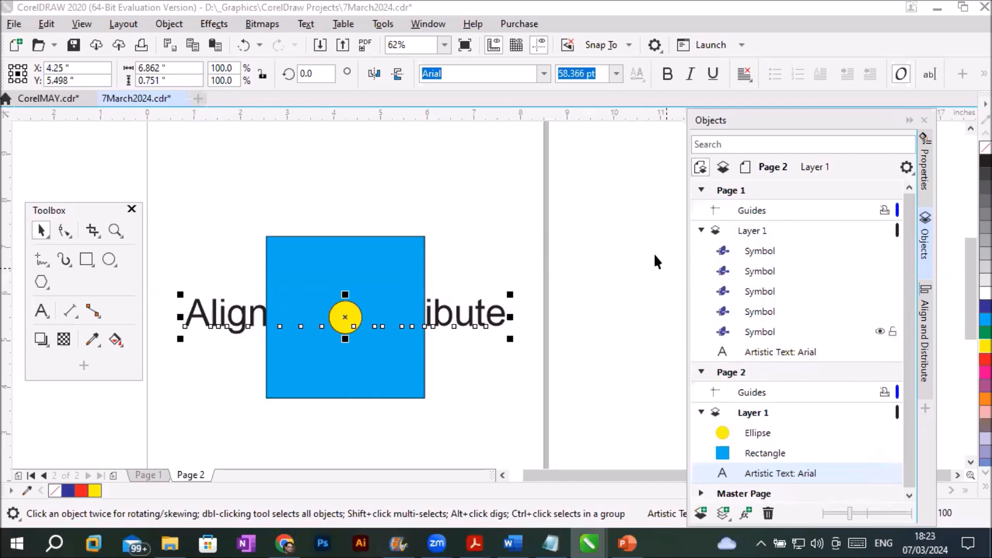
# Bring the selected artistic text to the front of the page with the Order command
pyautogui.click(155, 23)
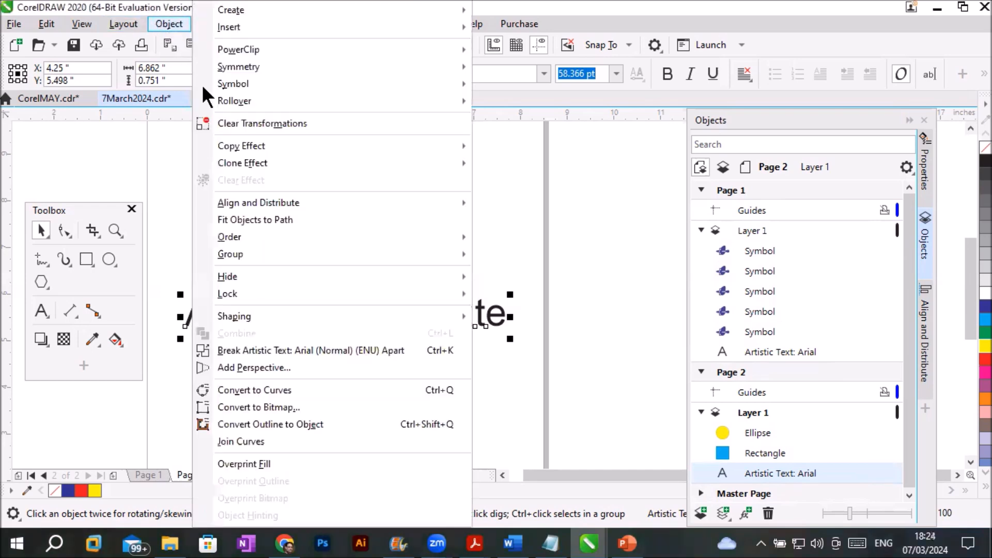
pyautogui.moveTo(233, 232)
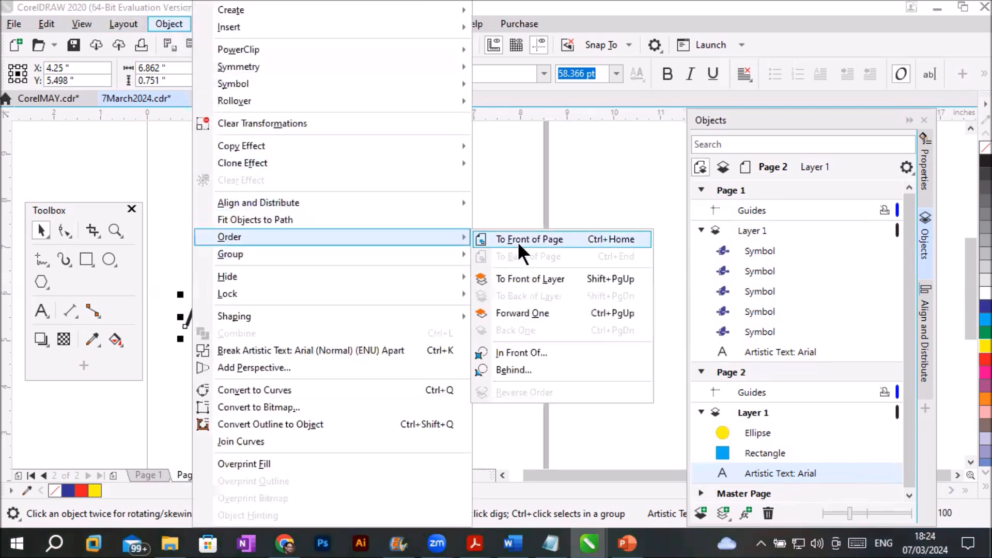
pyautogui.click(584, 239)
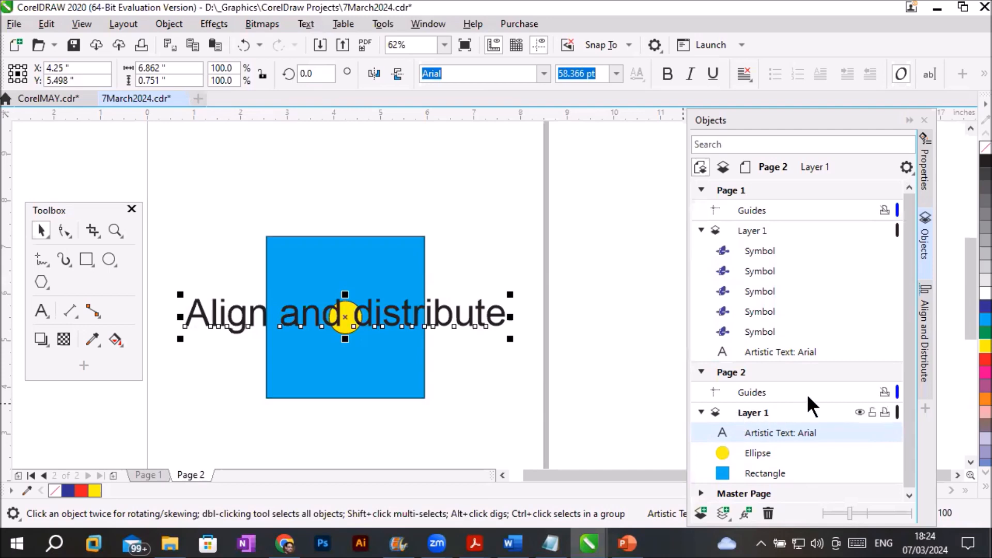
# Collapse Page 2 and Page 1 in the Objects list and move the Objects docker slightly higher
pyautogui.click(702, 372)
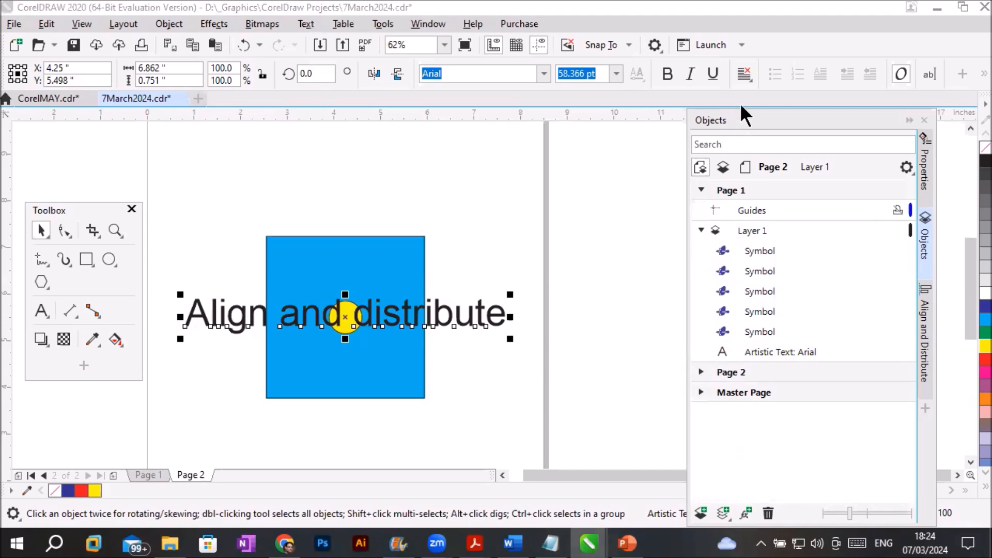
pyautogui.moveTo(741, 106); pyautogui.dragTo(741, 82)
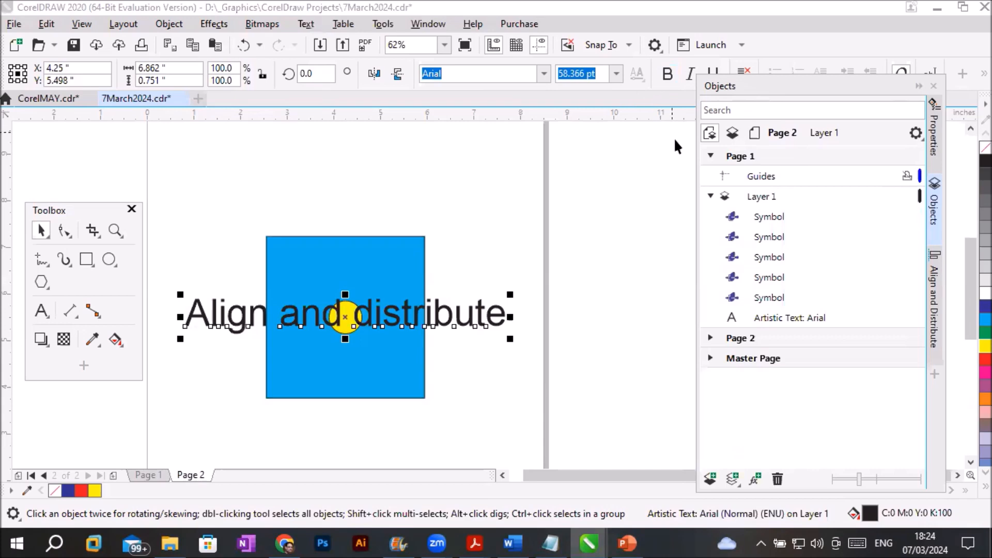
pyautogui.click(711, 197)
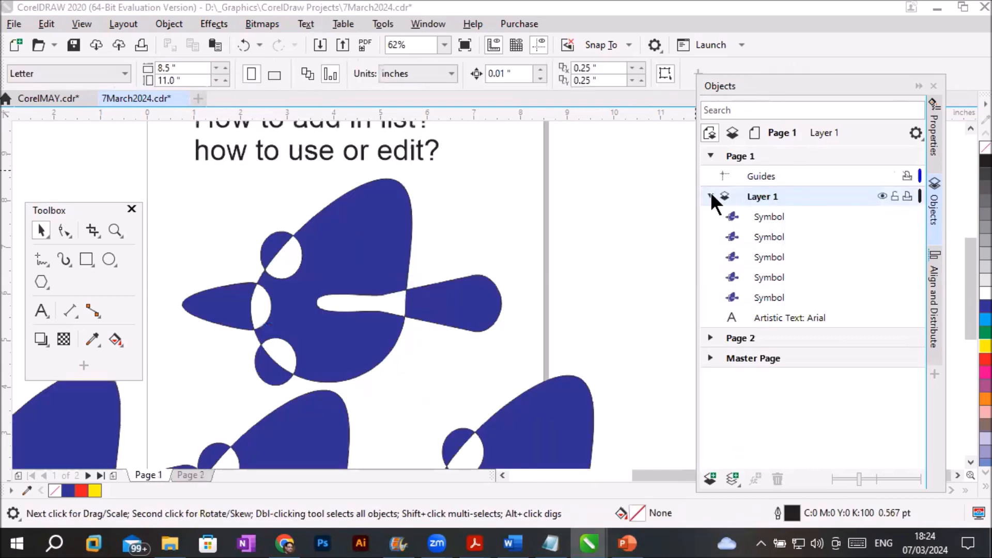
pyautogui.click(711, 197)
pyautogui.click(708, 155)
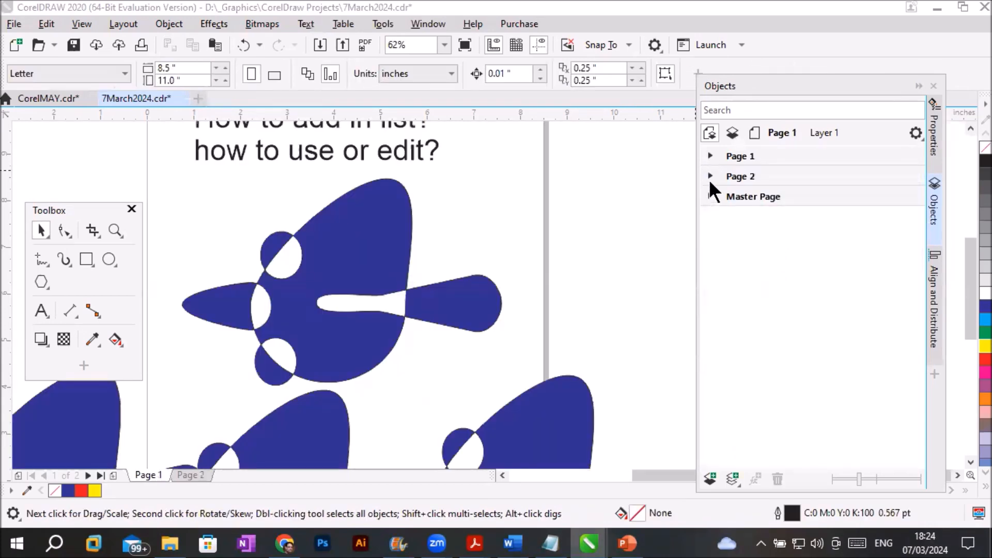
# Expand and display Page 2, add a new layer above its Layer 1, and make the new layer active
pyautogui.click(709, 175)
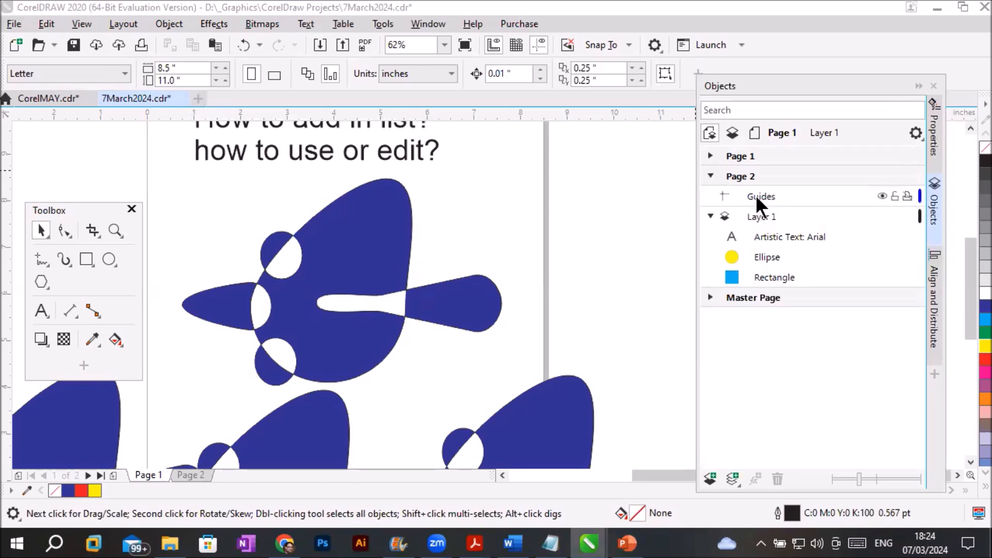
pyautogui.click(736, 176)
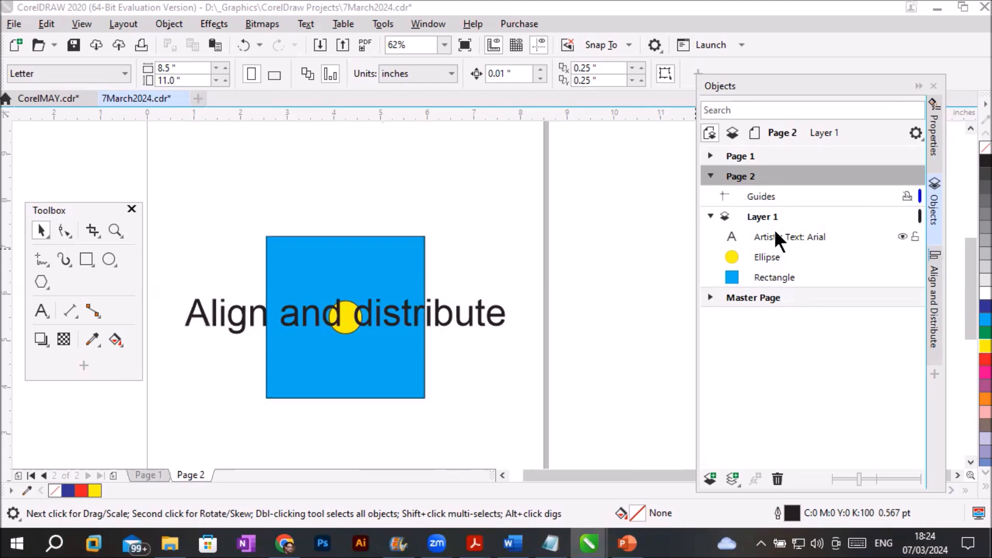
pyautogui.click(757, 214)
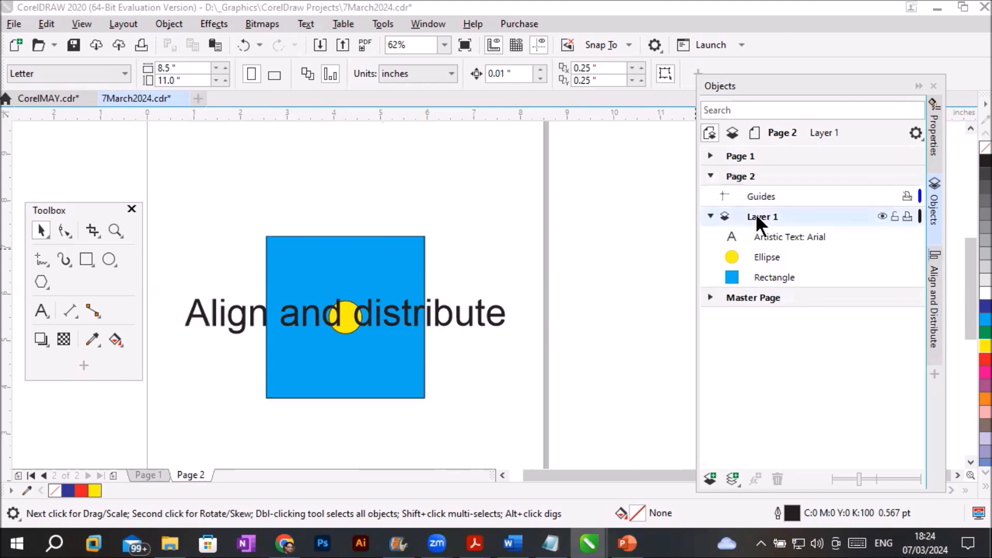
pyautogui.click(706, 475)
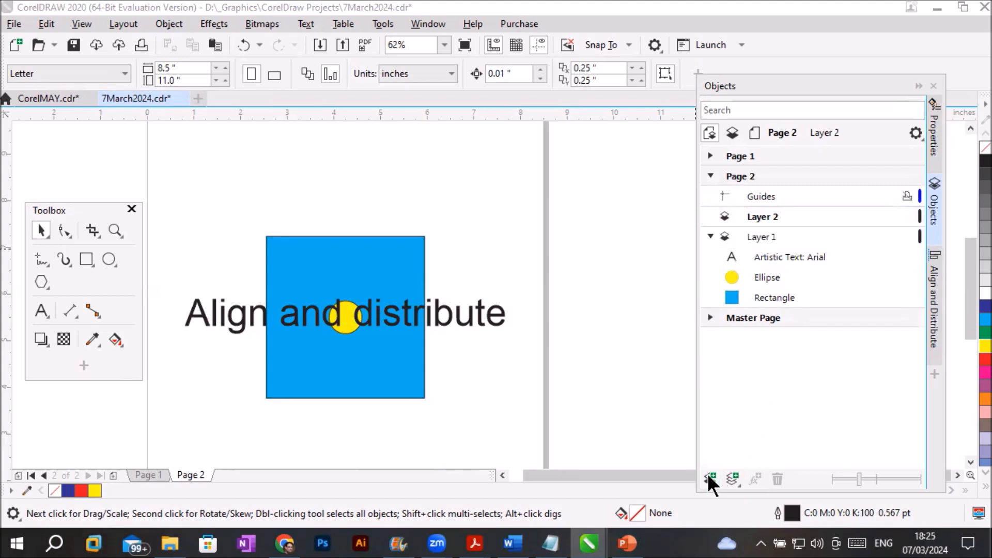
pyautogui.click(761, 217)
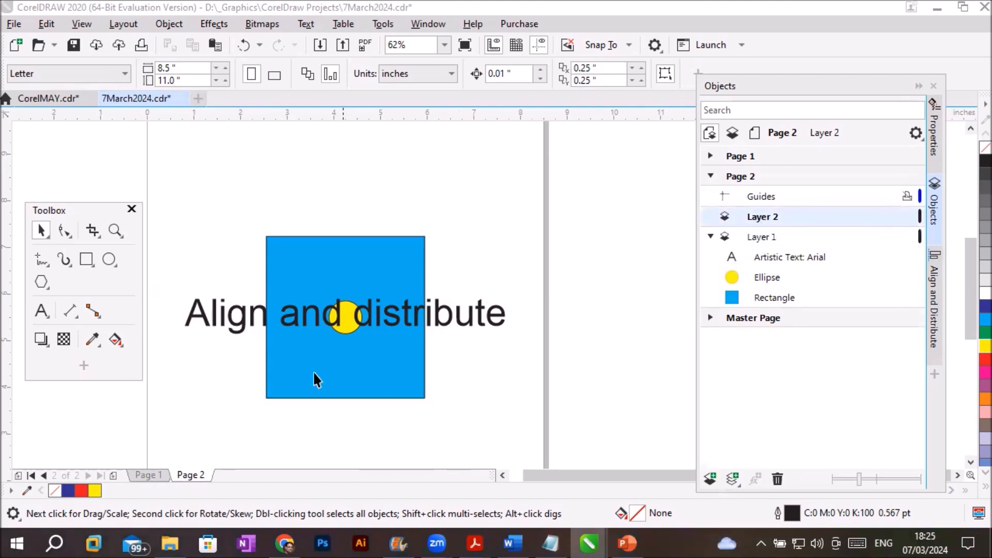
# Draw an ellipse about 0.83 by 0.87 inches on Layer 2, above and right of the square, and fill it dark blue
pyautogui.moveTo(438, 144); pyautogui.dragTo(486, 194)
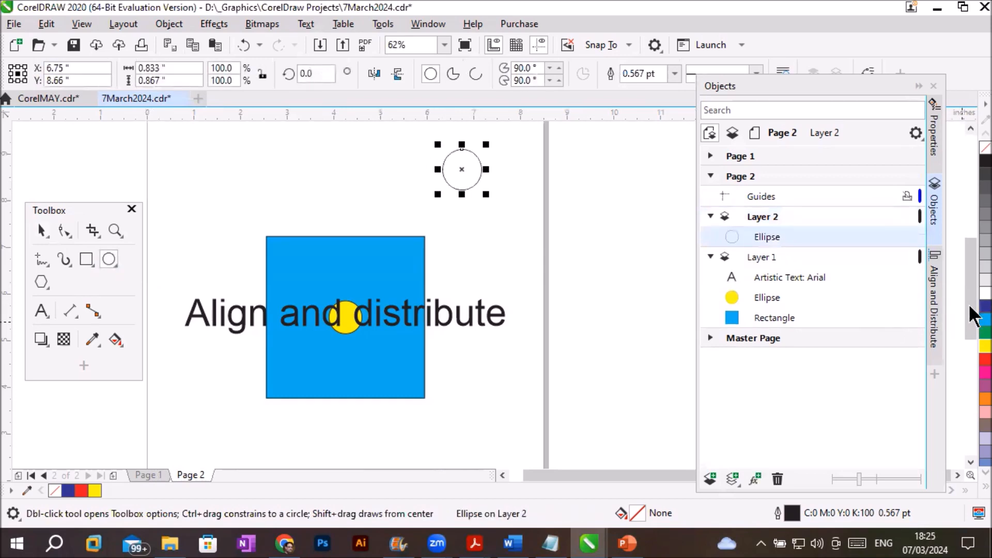
pyautogui.click(984, 306)
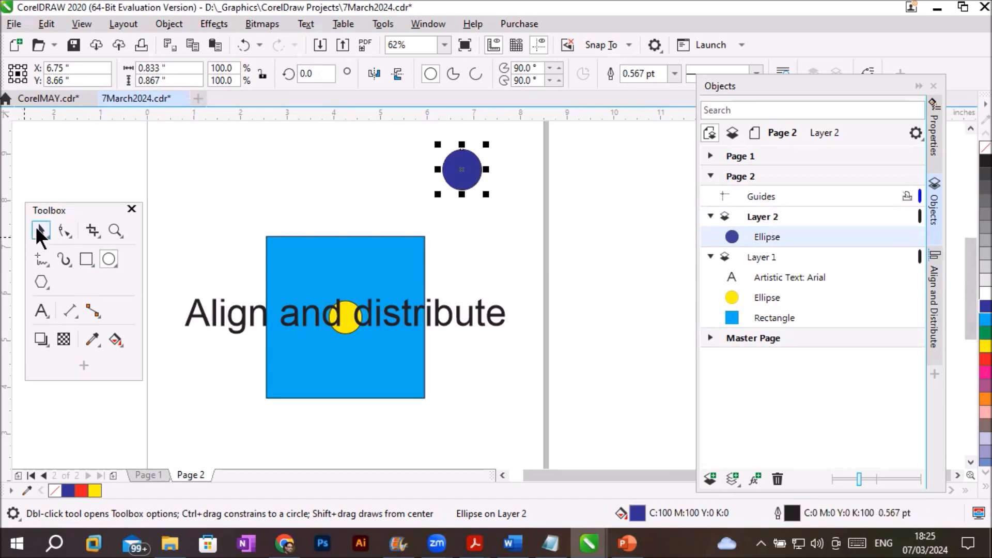
# Copy the dark blue circle three times to the right to form a touching horizontal row of four
pyautogui.click(41, 231)
pyautogui.moveTo(471, 178); pyautogui.dragTo(512, 182)
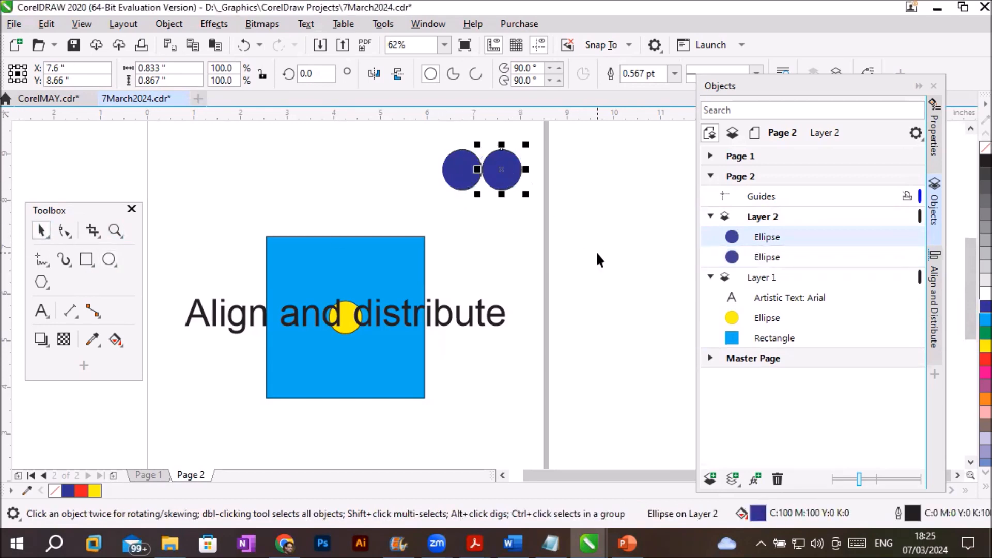
pyautogui.hotkey('ctrl', 'd')
pyautogui.hotkey('ctrl', 'd')
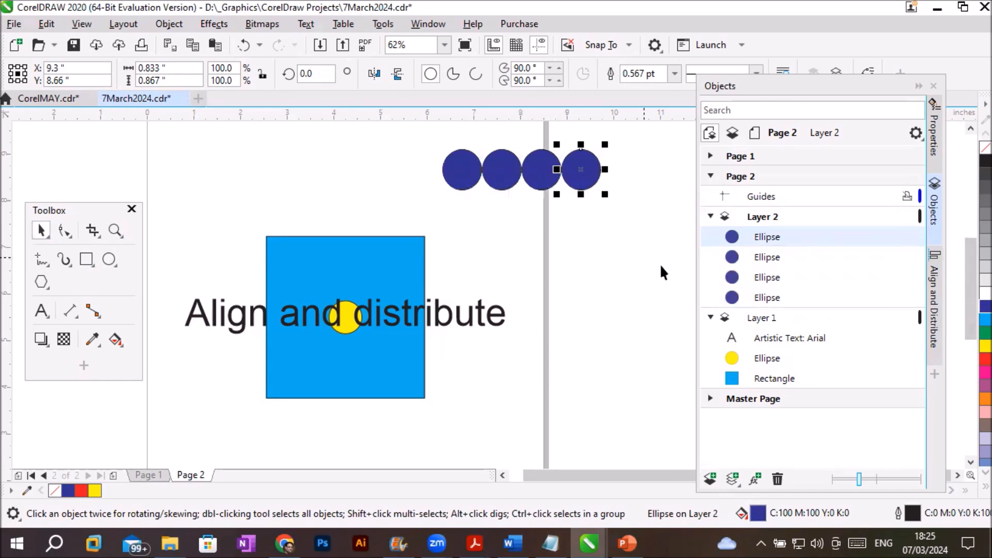
# Draw a rectangle about 4.73 by 0.25 inches just above the row of circles, and collapse Layer 2 in the Objects list
pyautogui.click(81, 255)
pyautogui.moveTo(407, 134); pyautogui.dragTo(628, 147)
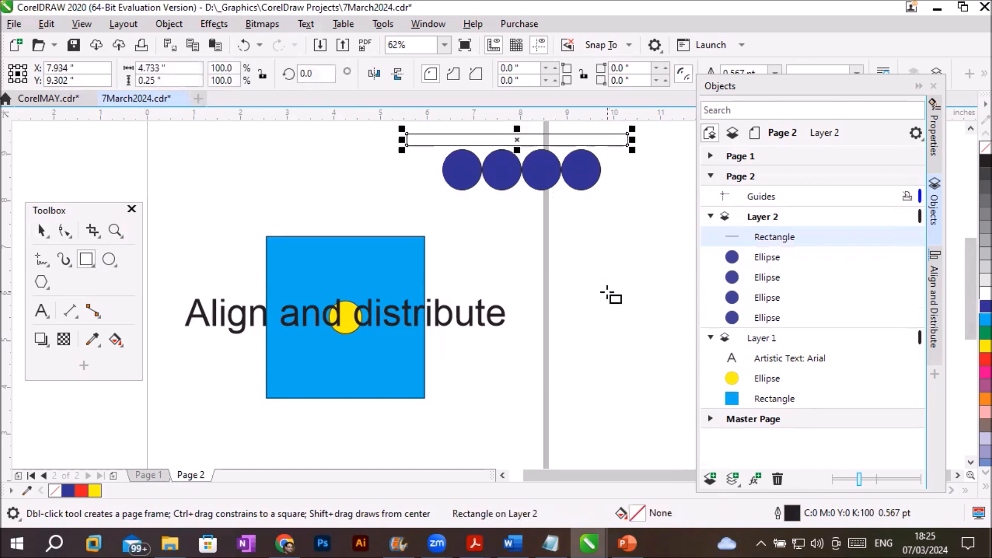
pyautogui.click(708, 216)
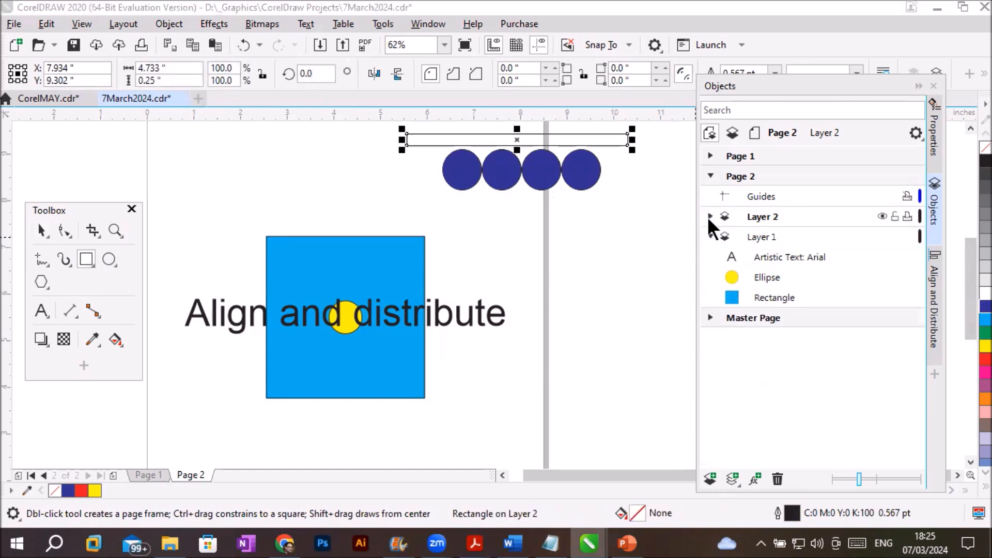
# Collapse Layer 1 in the Objects list, and toggle Layer 2's visibility a few times, ending with it hidden
pyautogui.click(709, 237)
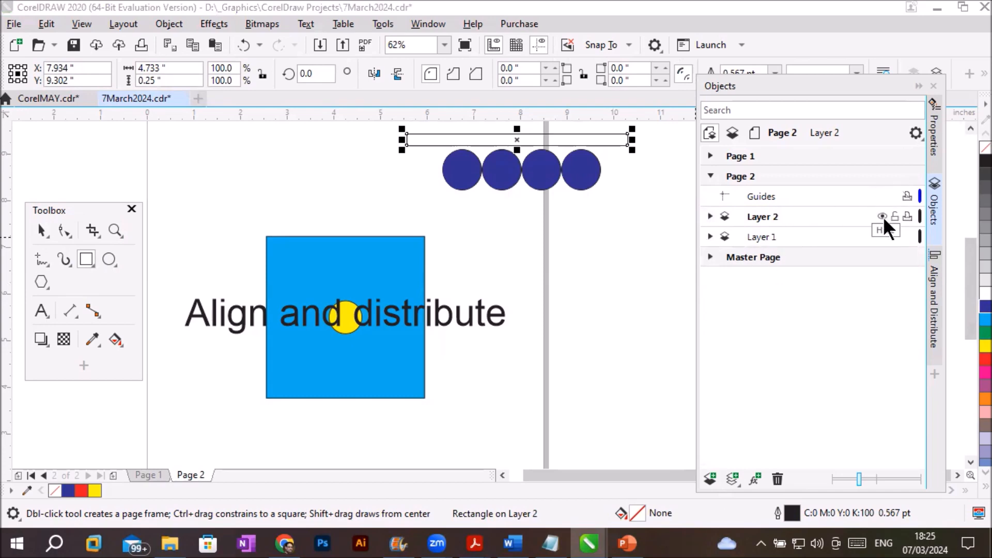
pyautogui.click(883, 216)
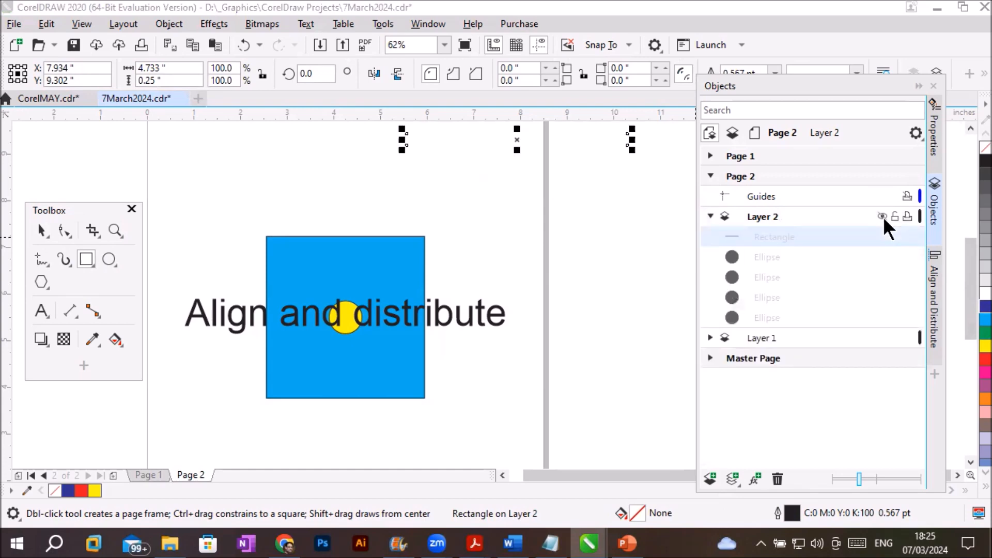
pyautogui.click(882, 216)
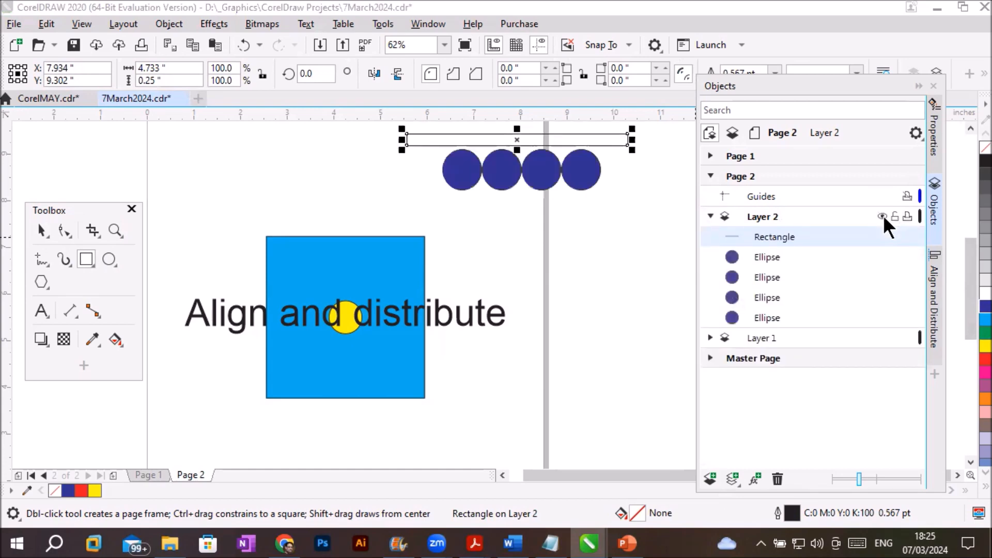
pyautogui.click(883, 215)
pyautogui.click(882, 216)
pyautogui.click(882, 216)
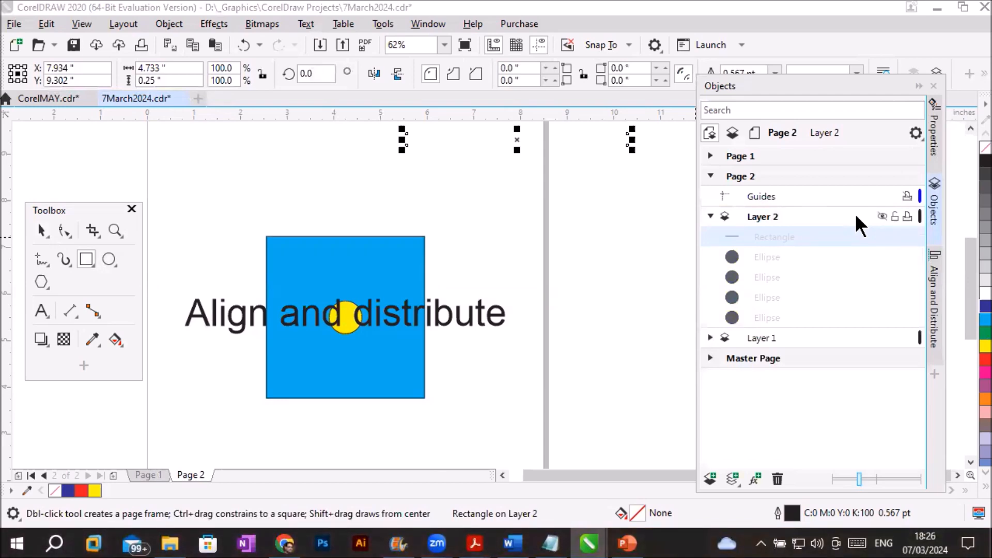
# Rename Layer 2 of Page 2 as "Top layer"
pyautogui.scroll(-1, 558, 242)
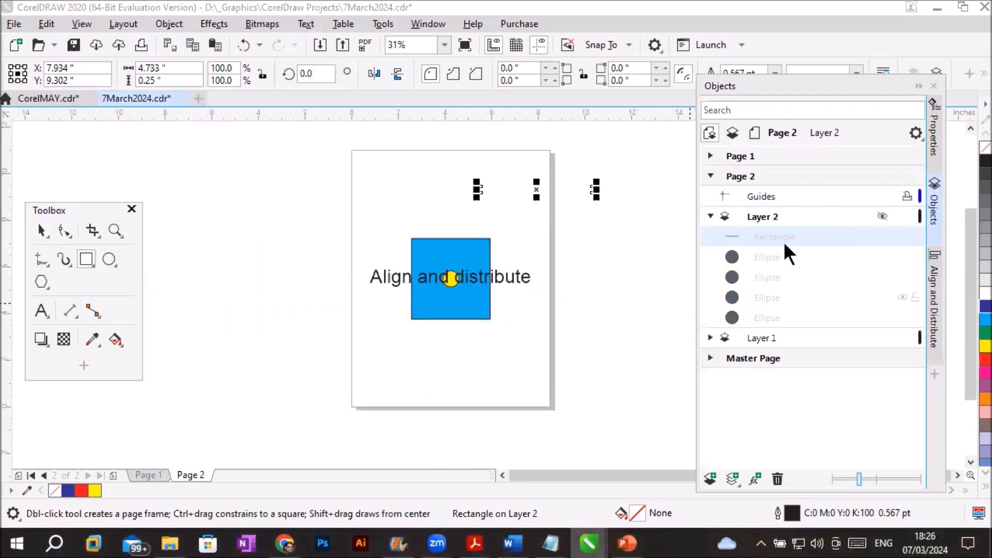
pyautogui.click(764, 218)
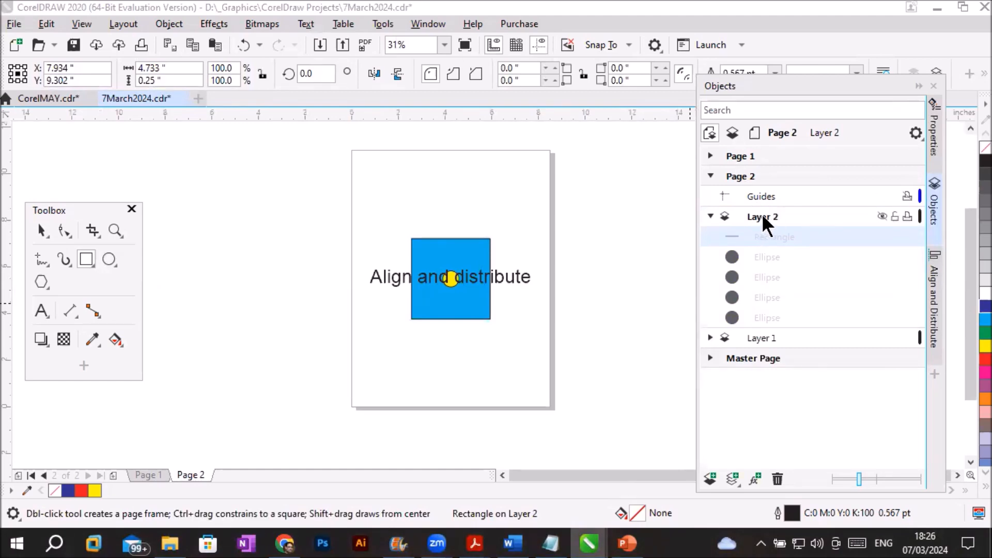
pyautogui.click(763, 217)
pyautogui.write('Top layer')
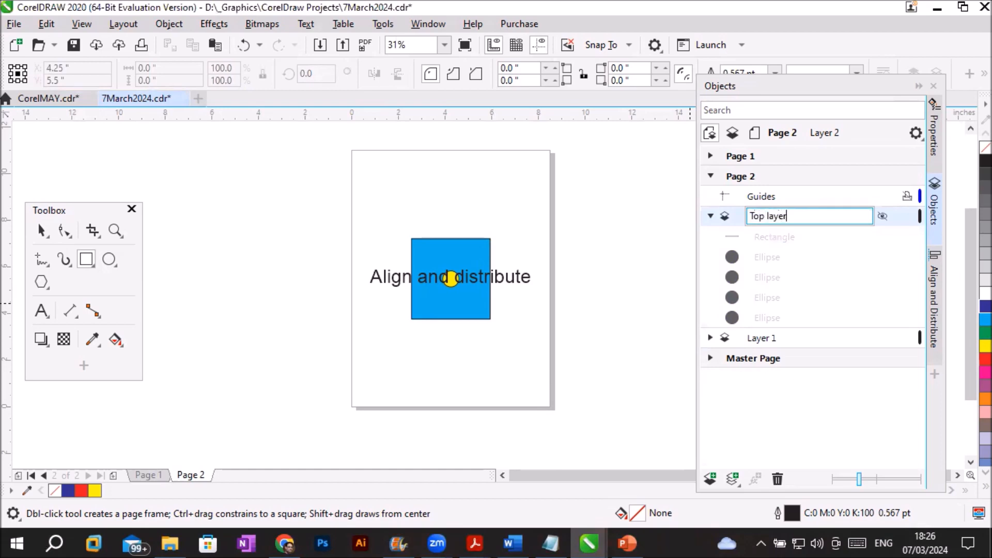
pyautogui.press('Return')
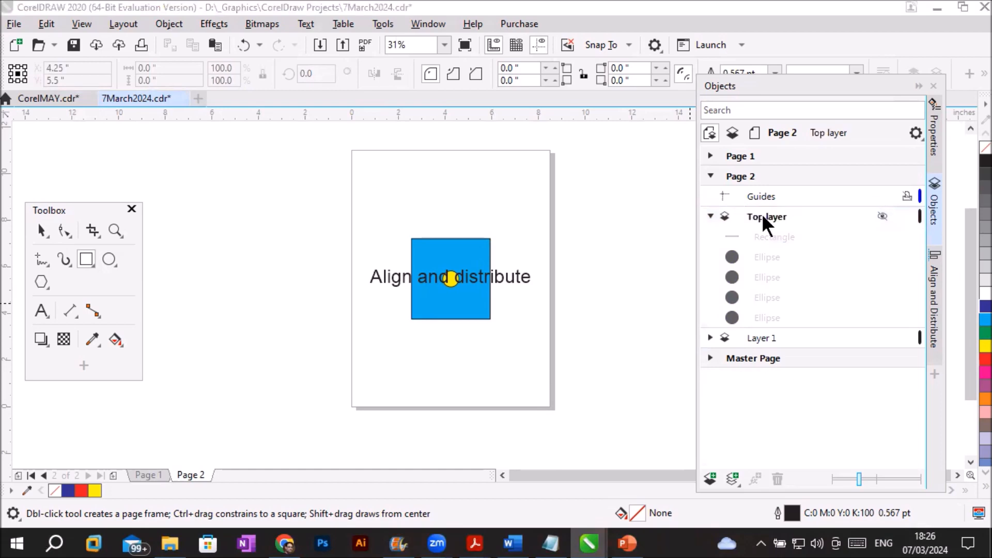
# Show Top layer, and move its rectangle and four circles together onto the page, roughly centred above the blue square
pyautogui.click(882, 215)
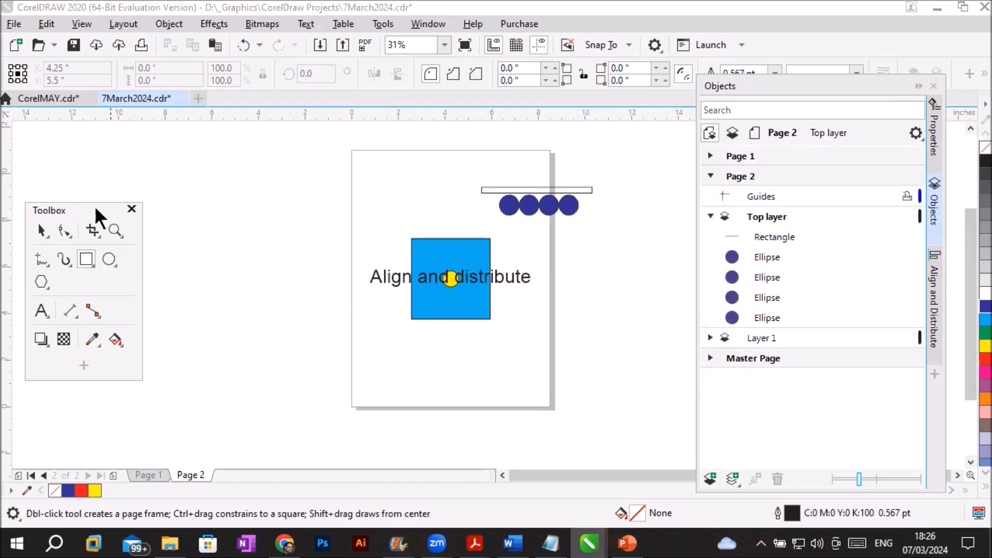
pyautogui.click(42, 231)
pyautogui.moveTo(447, 164); pyautogui.dragTo(482, 193)
# Add the artistic text "Heading OF page" on Top layer, enlarge it to about 38 pt, and place it just above the thin rectangle
pyautogui.click(41, 311)
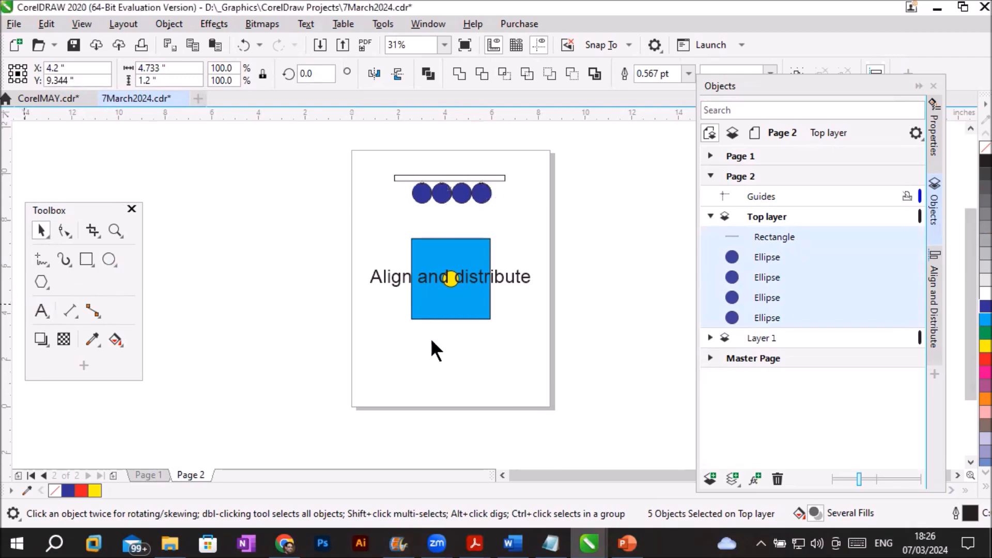
pyautogui.click(416, 160)
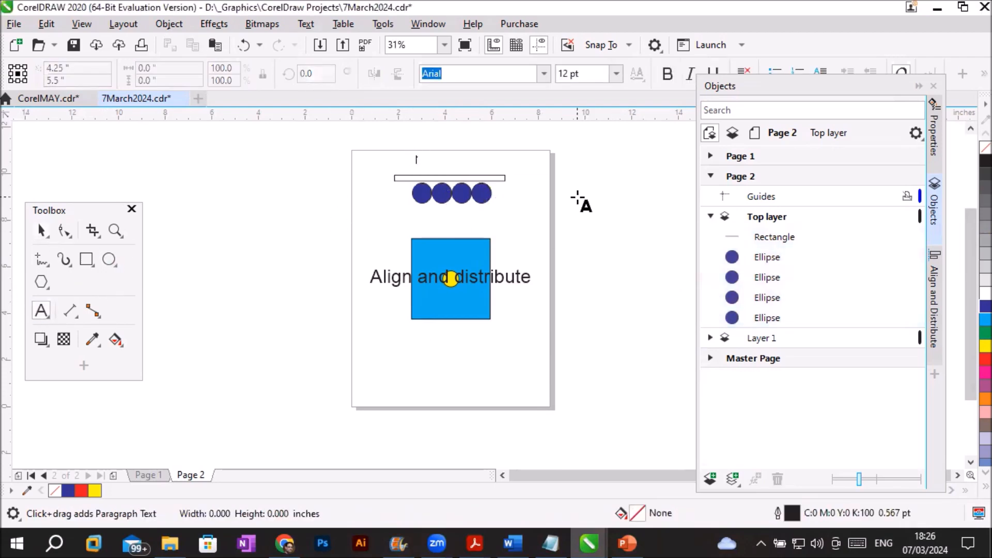
pyautogui.write('Head')
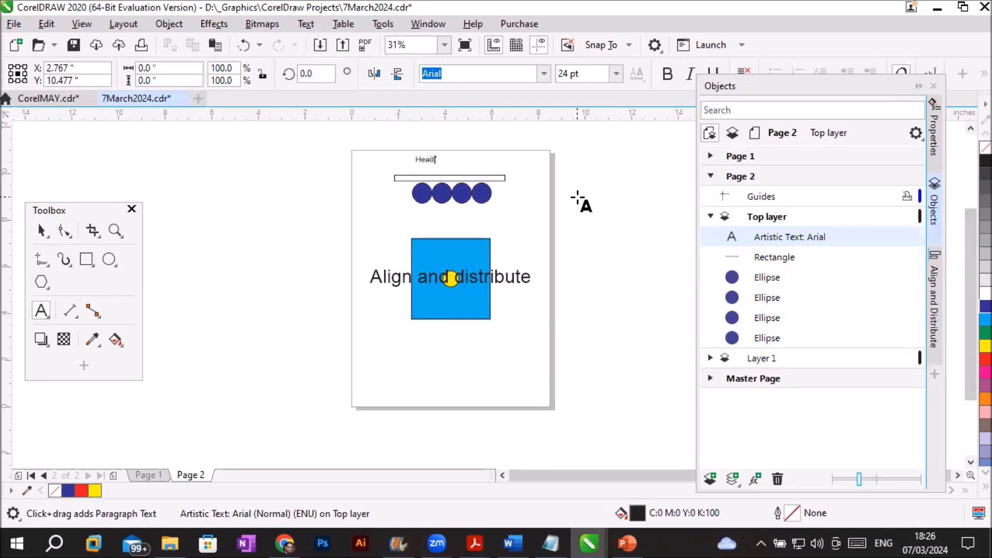
pyautogui.write('ing OF page')
pyautogui.press('Escape')
pyautogui.moveTo(478, 168); pyautogui.dragTo(518, 193)
pyautogui.click(42, 231)
pyautogui.moveTo(438, 160); pyautogui.dragTo(428, 162)
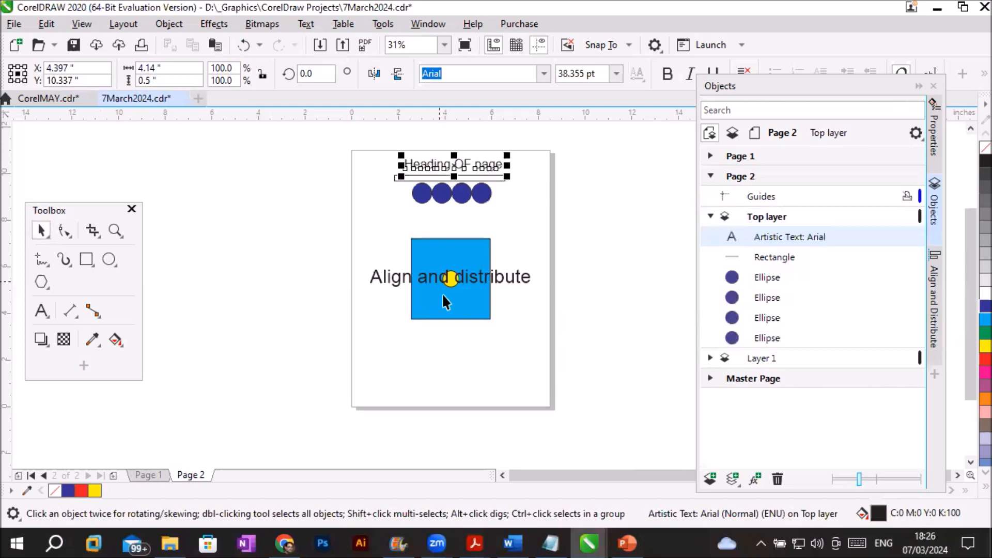
# Collapse Top layer in the Objects list and toggle its visibility a few times, ending with it hidden
pyautogui.click(759, 216)
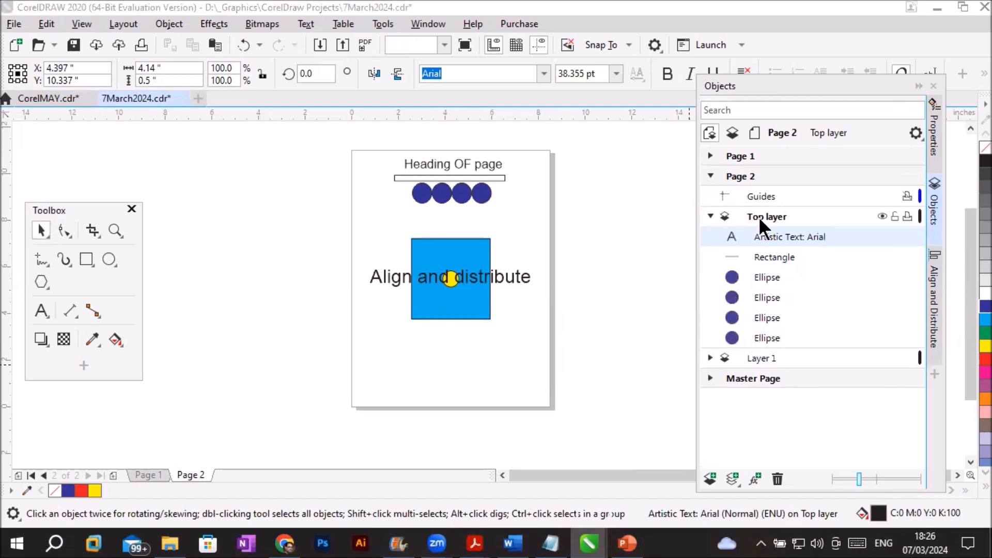
pyautogui.click(710, 216)
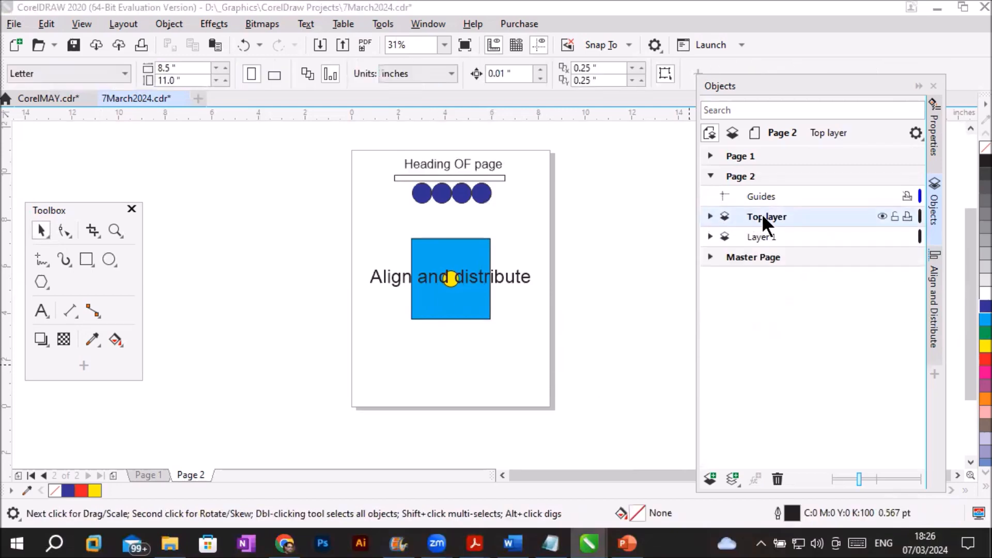
pyautogui.click(708, 174)
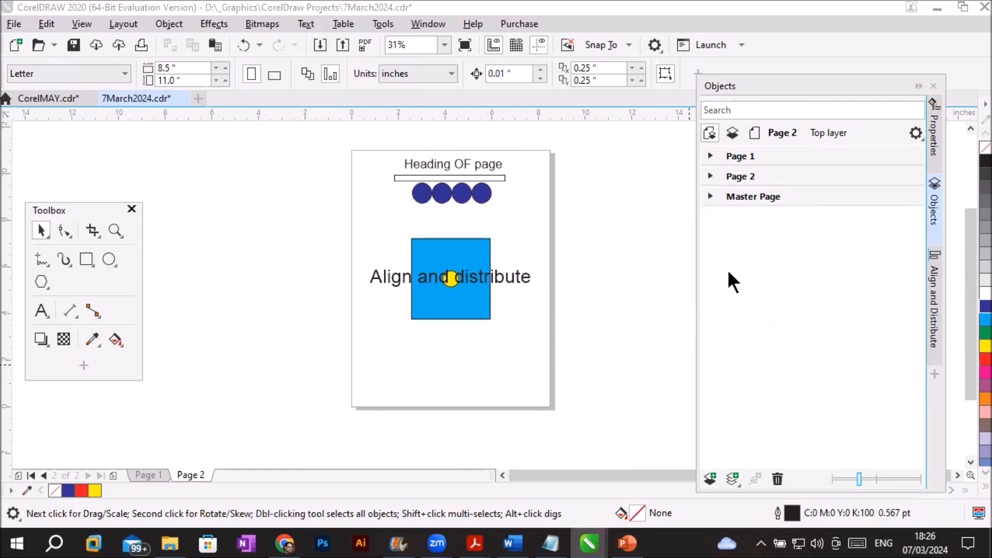
pyautogui.click(712, 178)
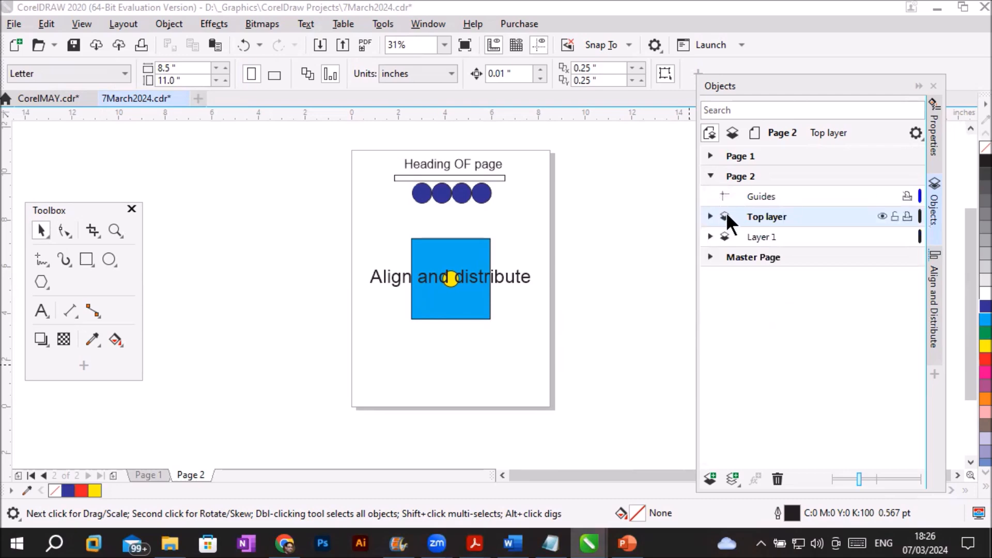
pyautogui.click(881, 216)
pyautogui.click(880, 215)
pyautogui.click(881, 216)
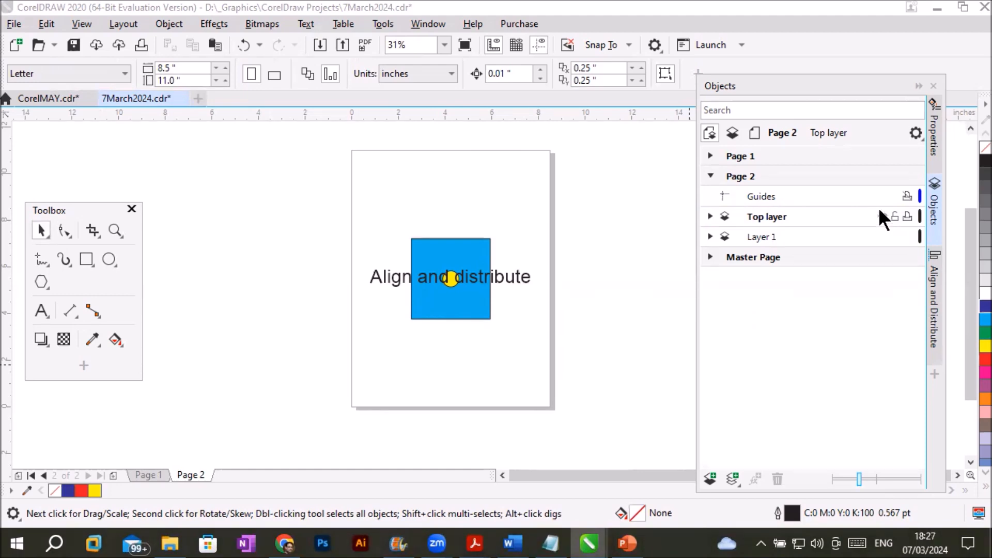
pyautogui.click(881, 214)
# Rename Top layer as "Top layer 1"
pyautogui.doubleClick(783, 210)
pyautogui.click(801, 215)
pyautogui.write('1')
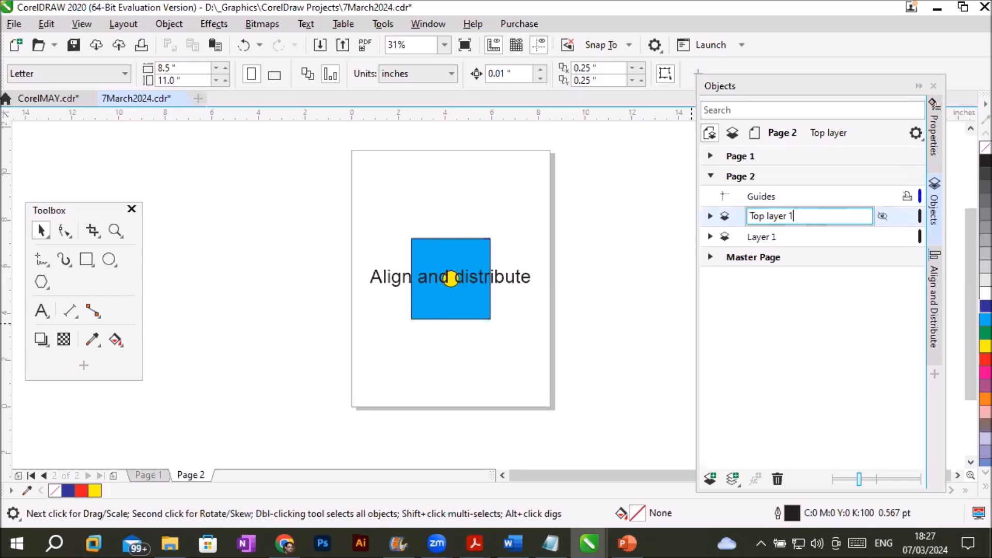
pyautogui.press('Return')
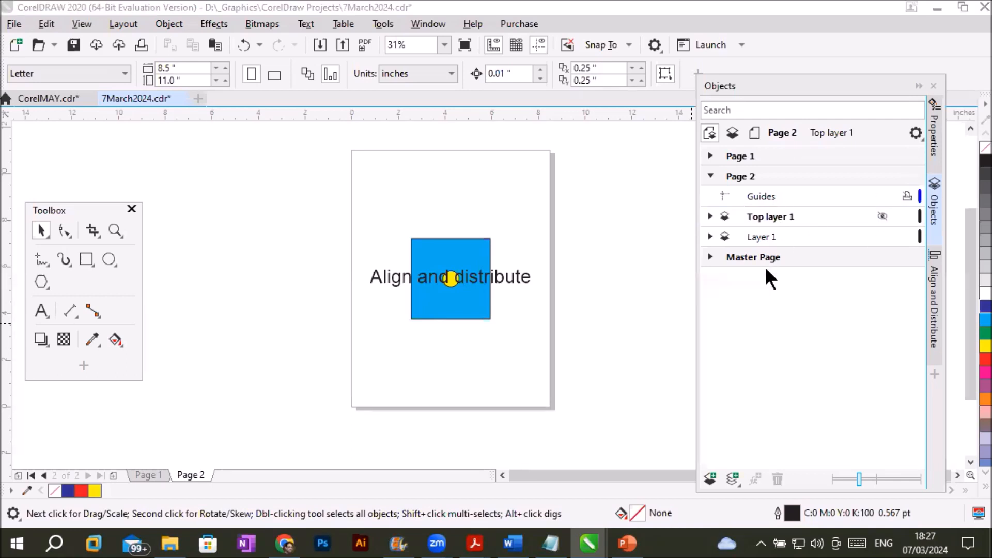
# Add a new layer above Top layer 1, name it "Top Layer 2", and select it
pyautogui.click(774, 216)
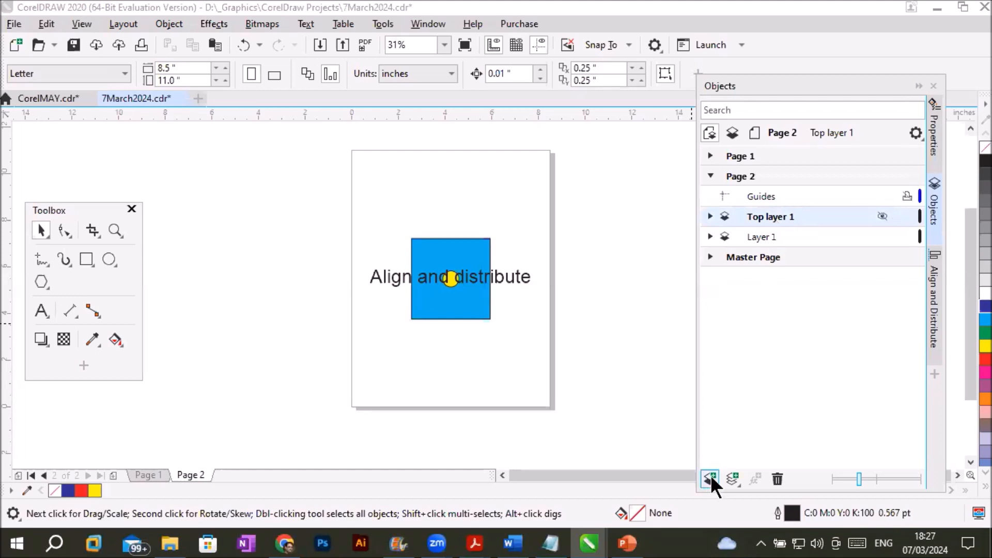
pyautogui.click(709, 479)
pyautogui.doubleClick(759, 216)
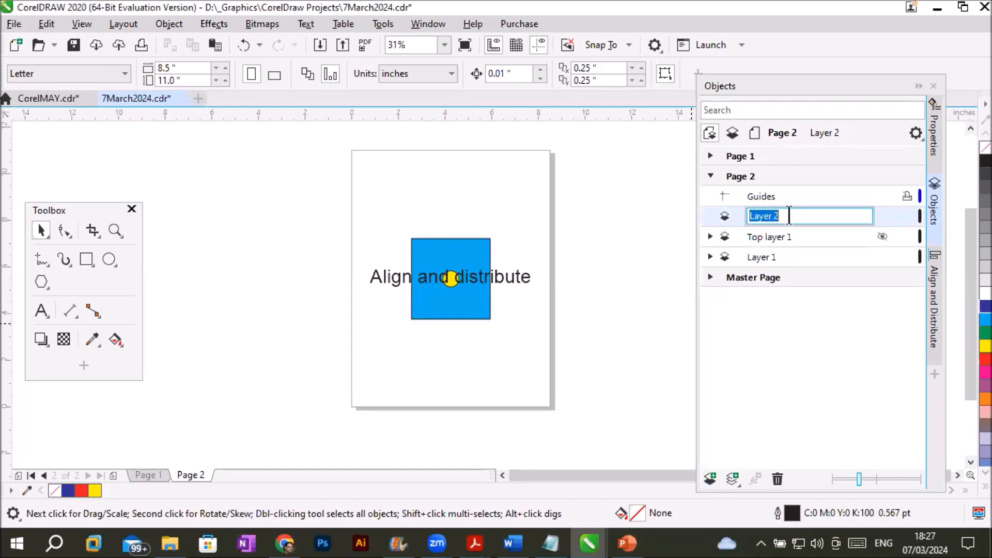
pyautogui.write('Top Layer 2')
pyautogui.press('Return')
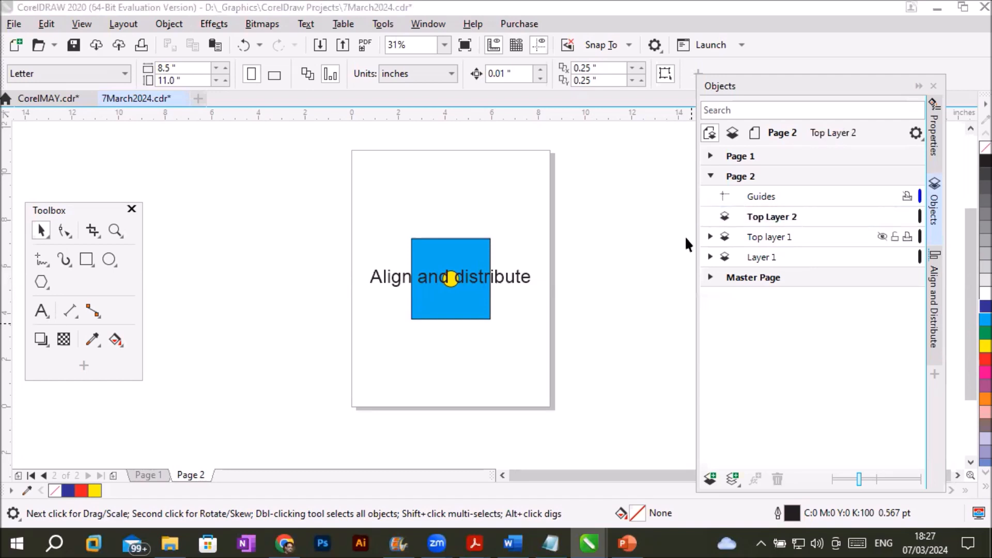
pyautogui.click(766, 217)
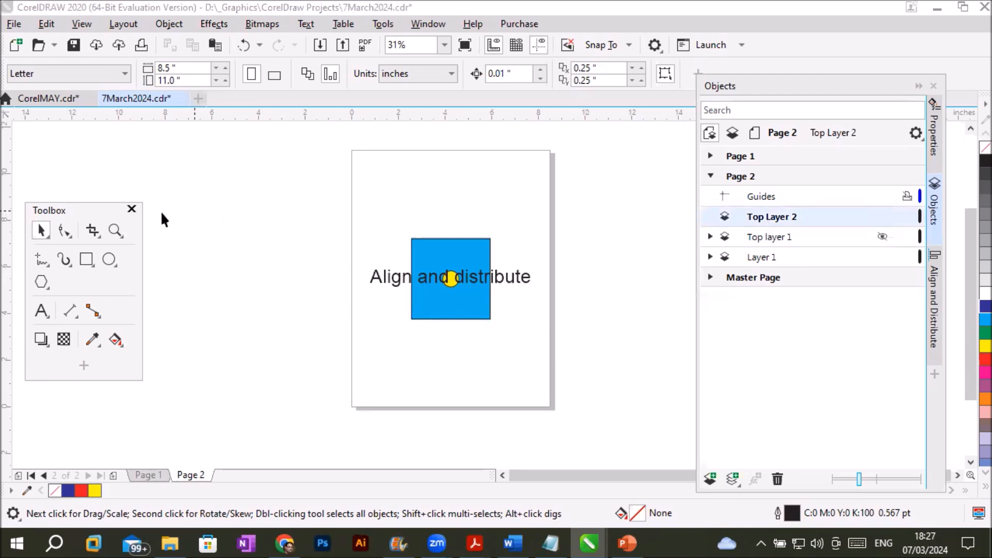
# Draw a dark blue bar about 7.6 by 0.23 inches near the page's upper edge, and copy it twice downward at equal spacing
pyautogui.click(86, 258)
pyautogui.moveTo(364, 182); pyautogui.dragTo(540, 187)
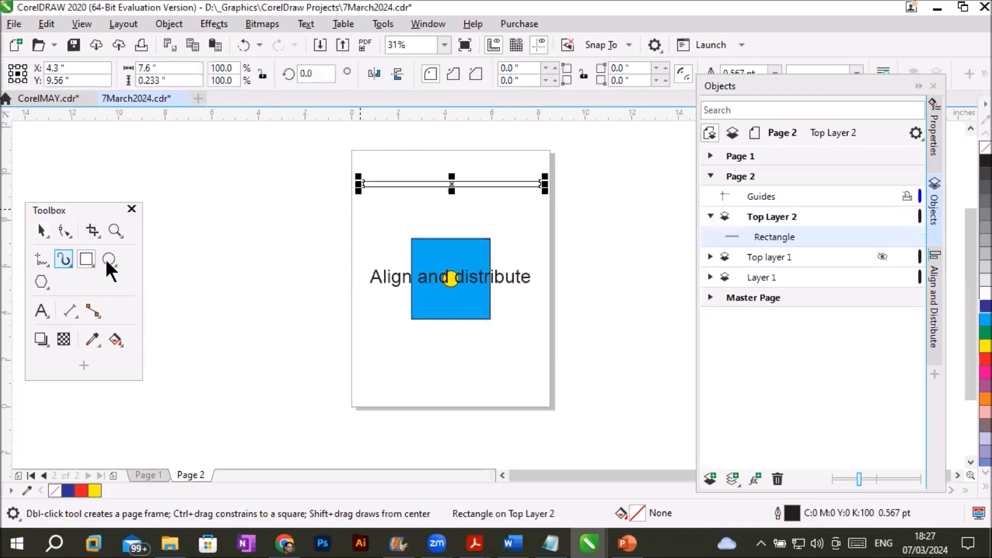
pyautogui.click(985, 306)
pyautogui.click(42, 230)
pyautogui.moveTo(421, 184); pyautogui.dragTo(420, 191)
pyautogui.hotkey('ctrl', 'r')
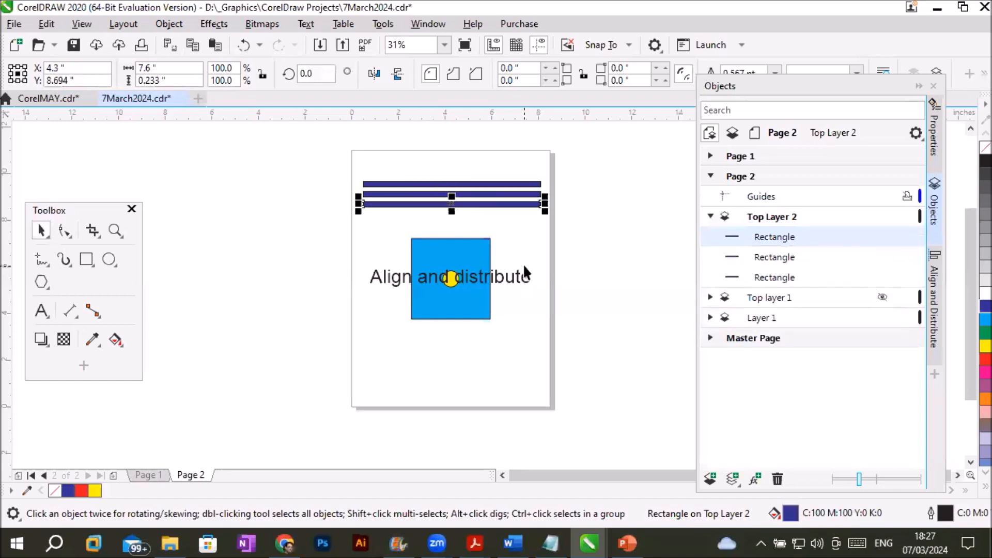
# Add the artistic text "Heading TEXT" on Top Layer 2, enlarge it to about 47 pt, and centre it above the three bars
pyautogui.click(38, 309)
pyautogui.click(391, 164)
pyautogui.write('Hea')
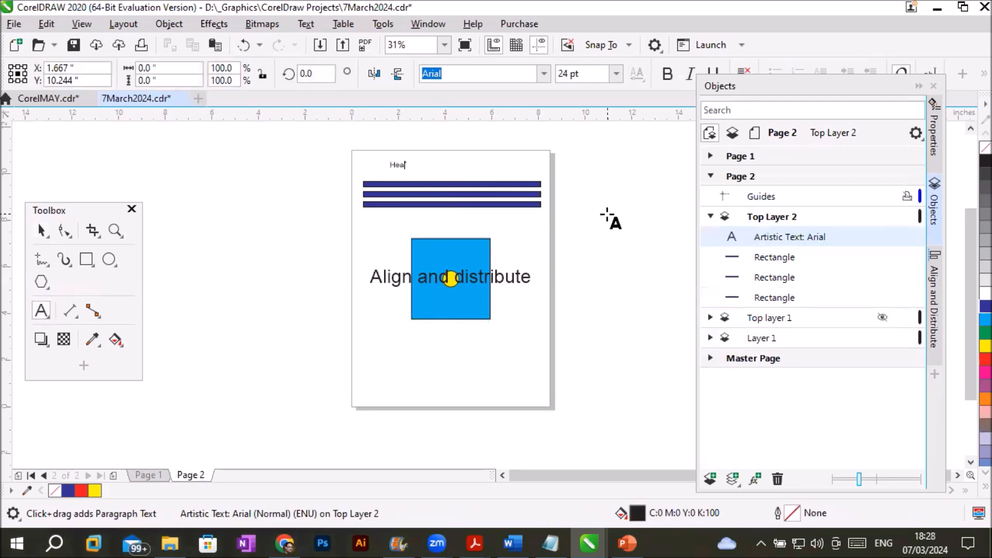
pyautogui.write('ding TEXT')
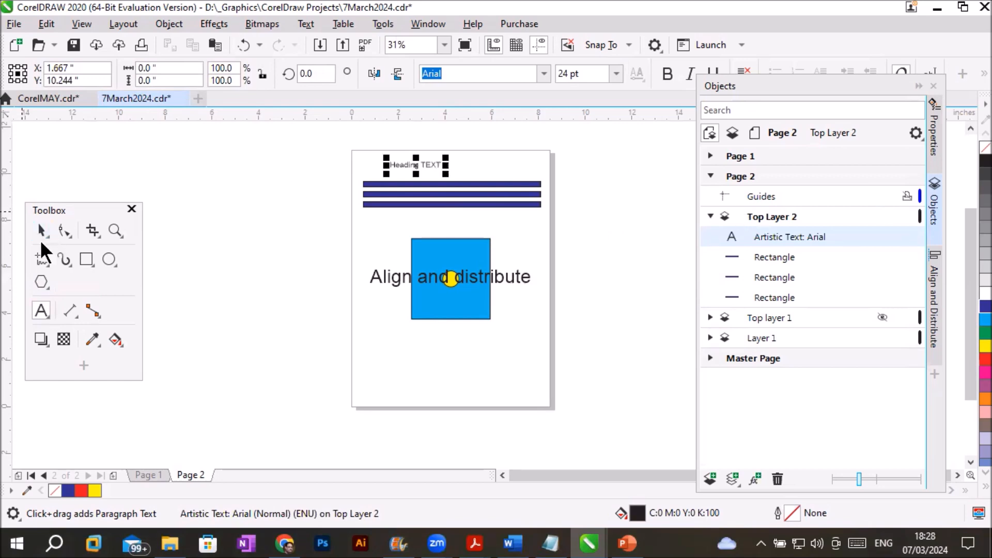
pyautogui.click(41, 228)
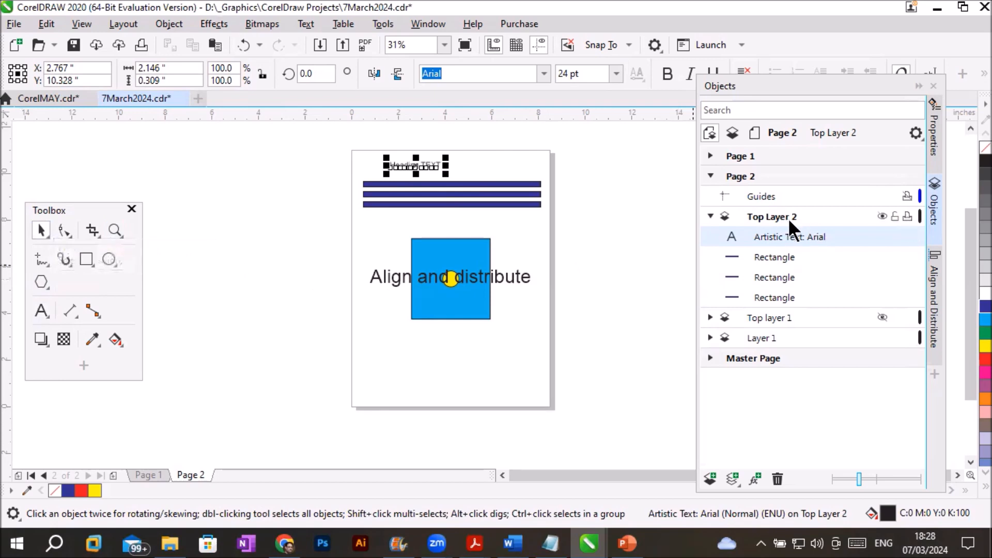
pyautogui.moveTo(446, 157); pyautogui.dragTo(565, 146)
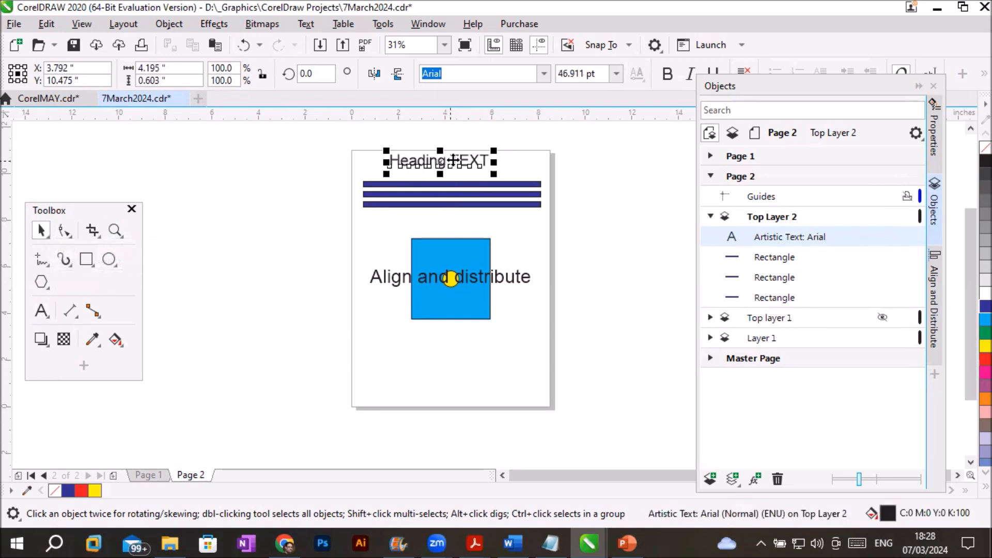
pyautogui.moveTo(440, 162); pyautogui.dragTo(448, 168)
pyautogui.click(375, 225)
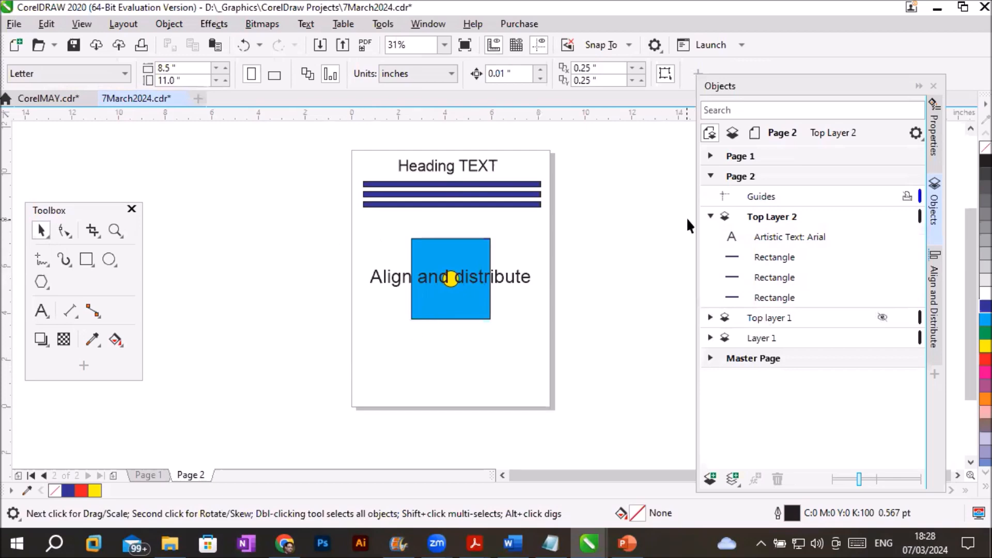
# Hide Top Layer 2, and show Top layer 1 briefly before hiding it again
pyautogui.click(760, 215)
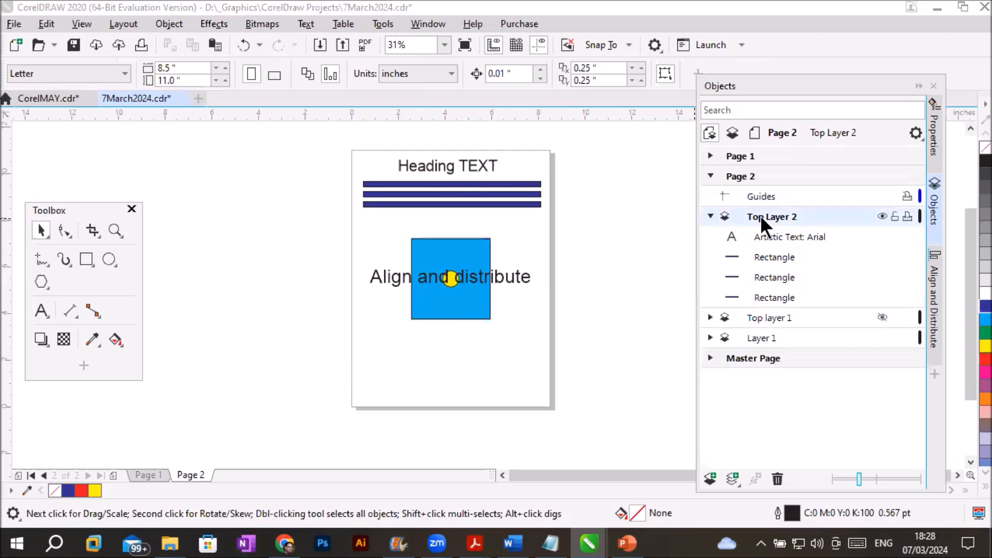
pyautogui.click(881, 216)
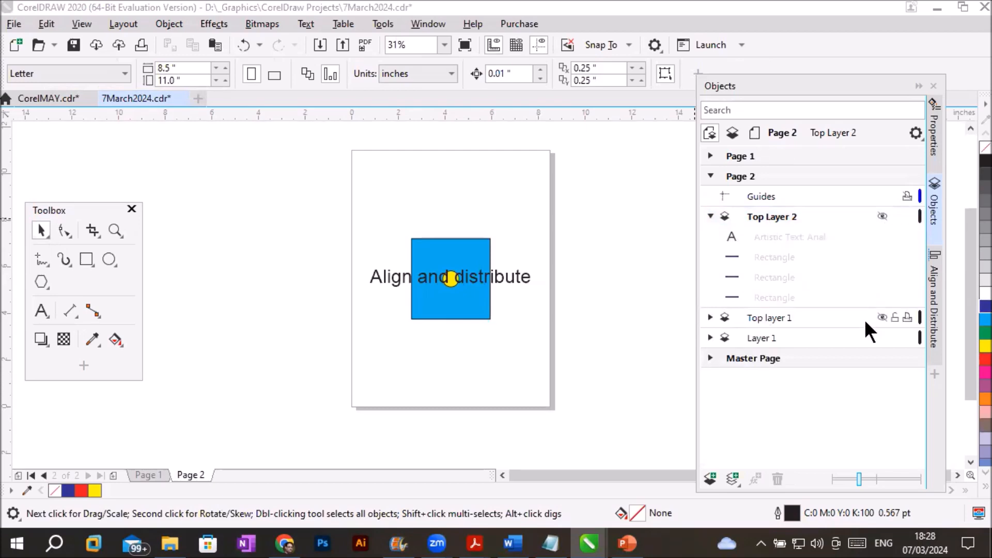
pyautogui.click(879, 316)
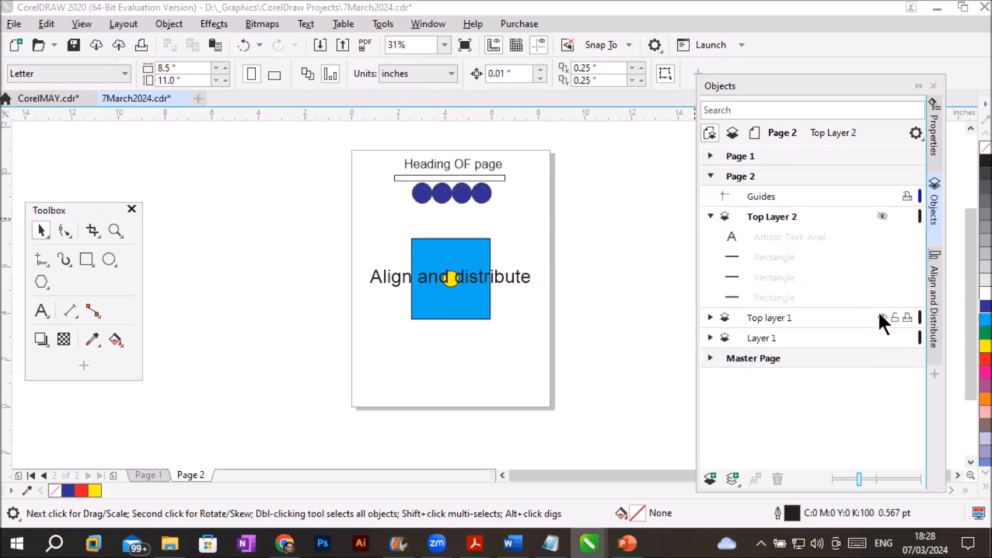
pyautogui.click(879, 317)
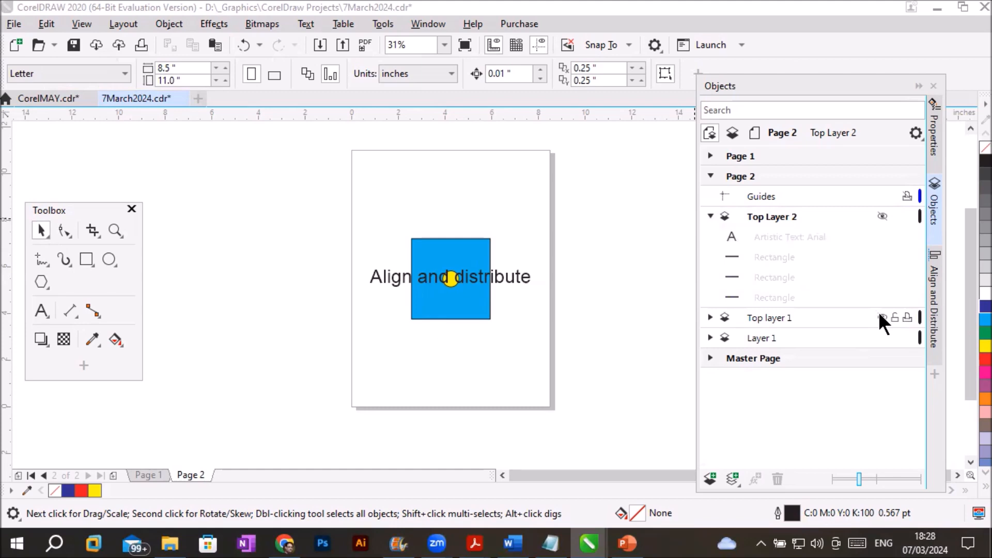
# Show Top Layer 2 briefly, hide it again, and make Top layer 1 visible instead
pyautogui.click(882, 216)
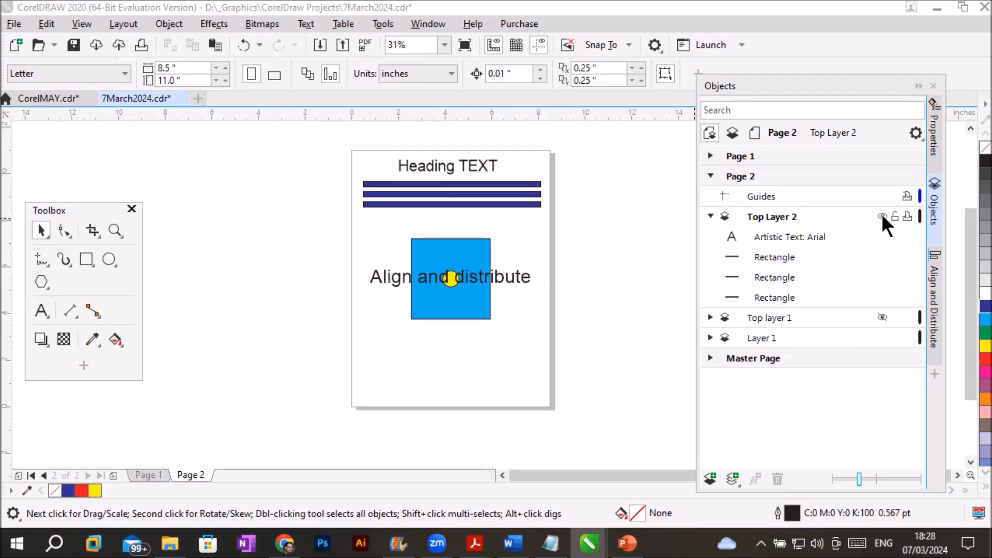
pyautogui.click(882, 216)
pyautogui.click(882, 317)
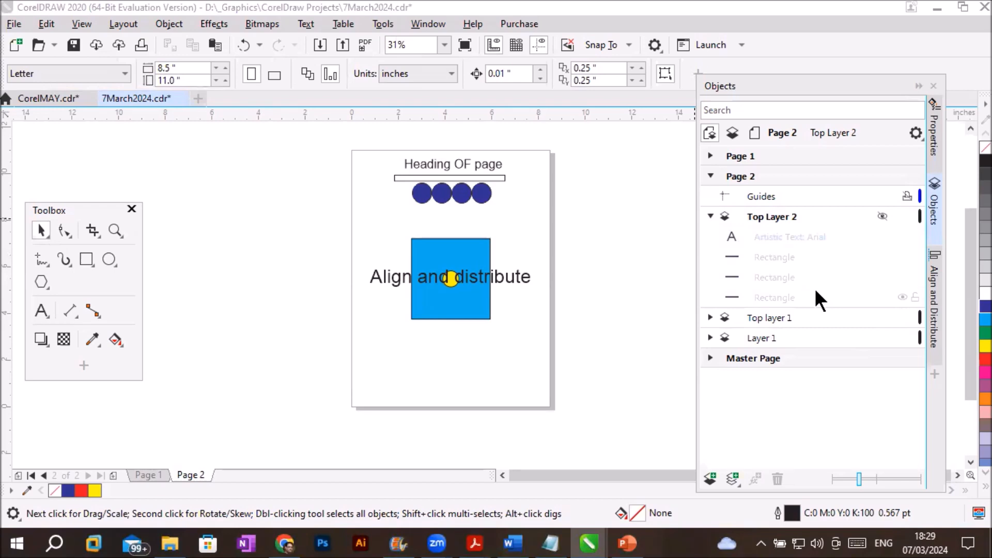
pyautogui.click(711, 217)
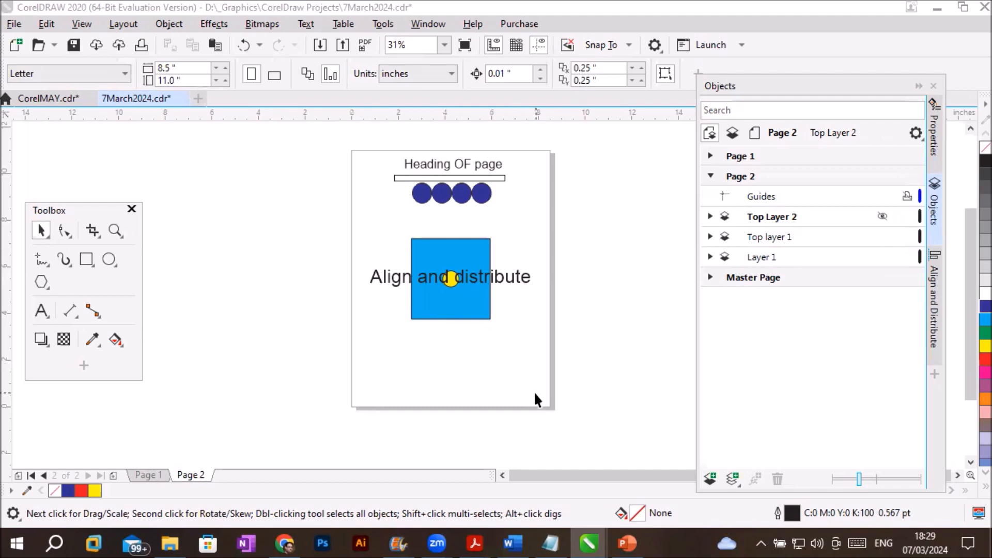
# Rename Page 2's Layer 1, which holds the central artwork, as "Body Part"
pyautogui.click(757, 258)
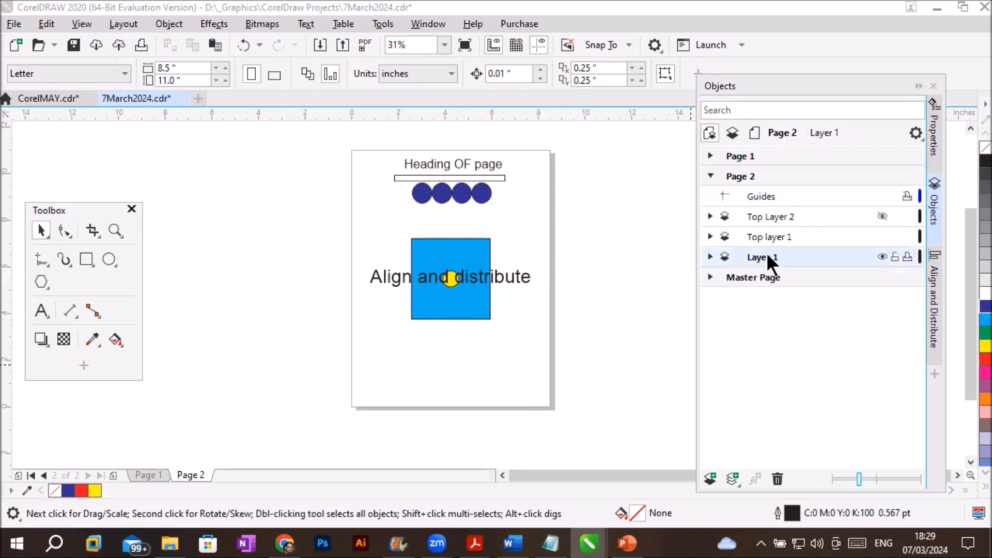
pyautogui.click(882, 255)
pyautogui.click(881, 256)
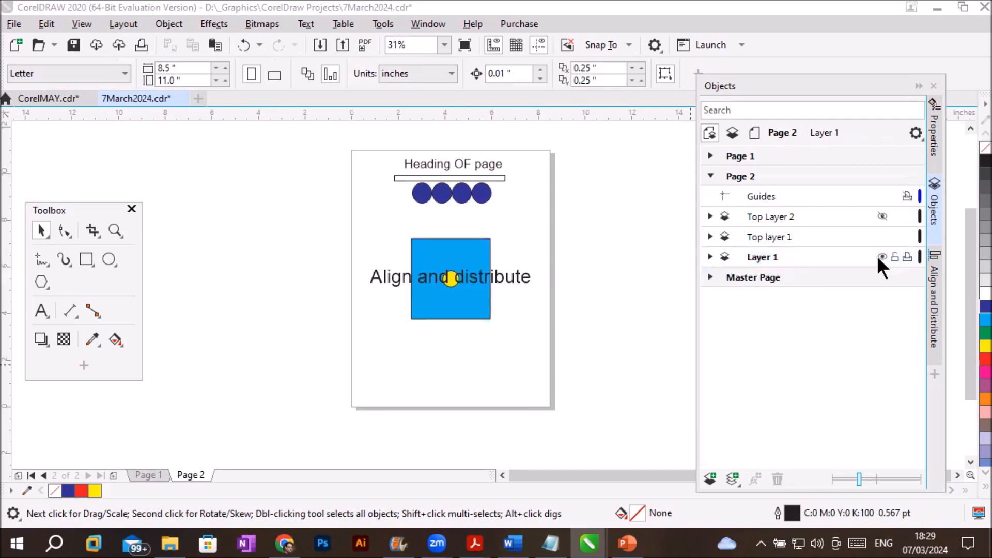
pyautogui.doubleClick(752, 257)
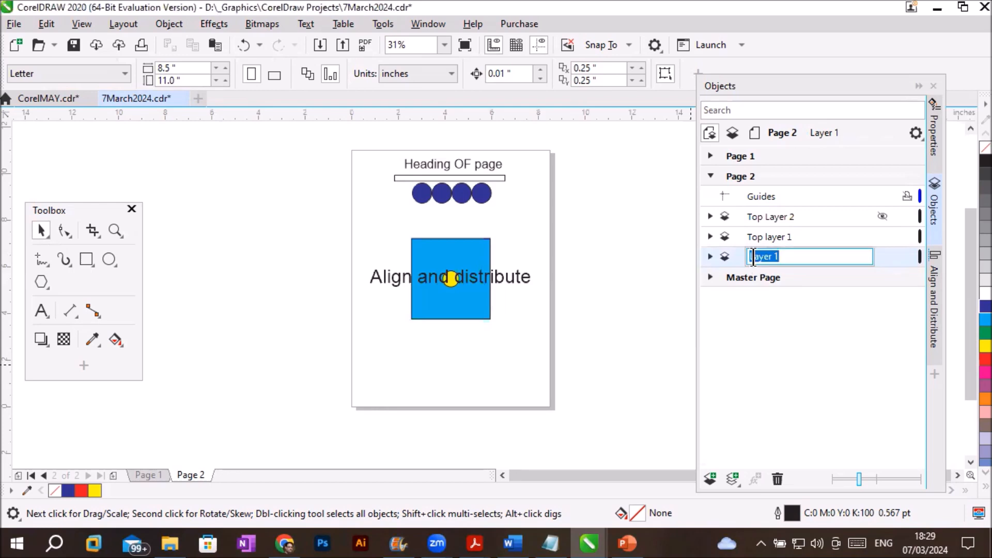
pyautogui.write('Body Part')
pyautogui.press('Return')
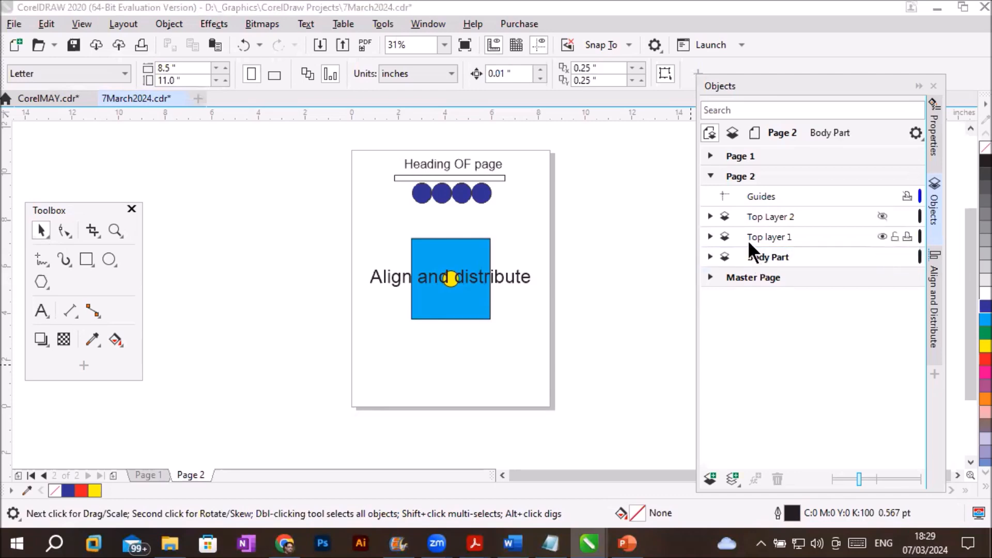
# Add a new layer to Page 2, name it "Bottom layer", and select it
pyautogui.click(710, 175)
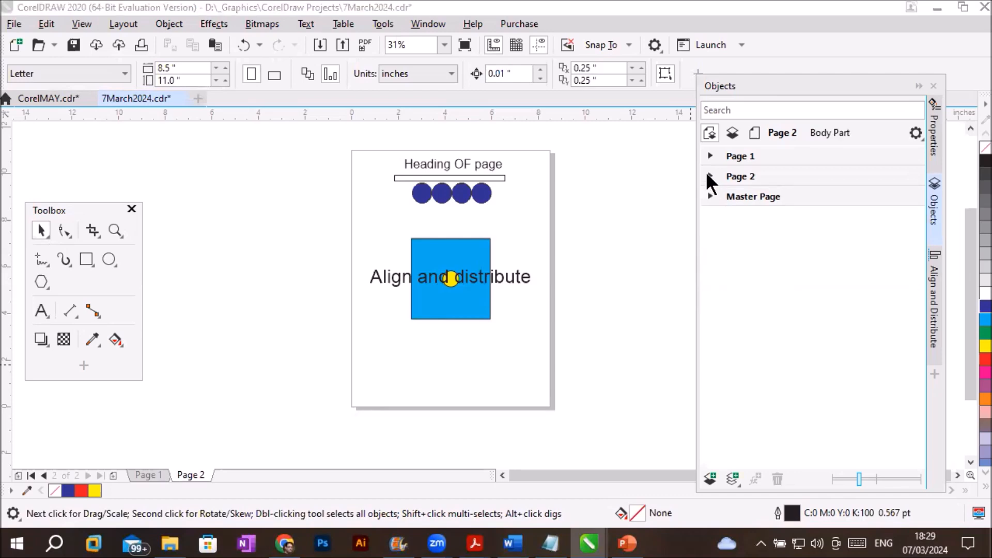
pyautogui.click(710, 176)
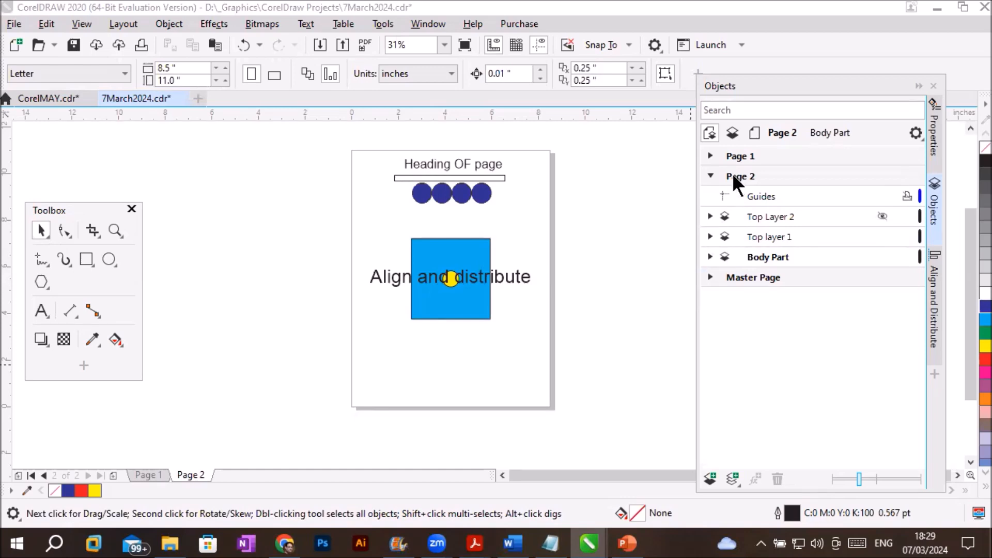
pyautogui.click(705, 480)
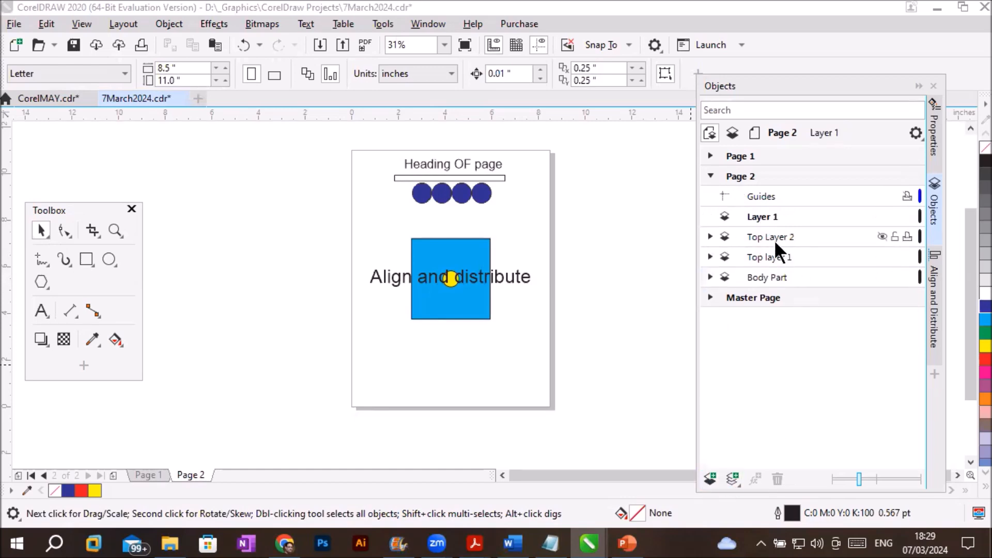
pyautogui.doubleClick(763, 215)
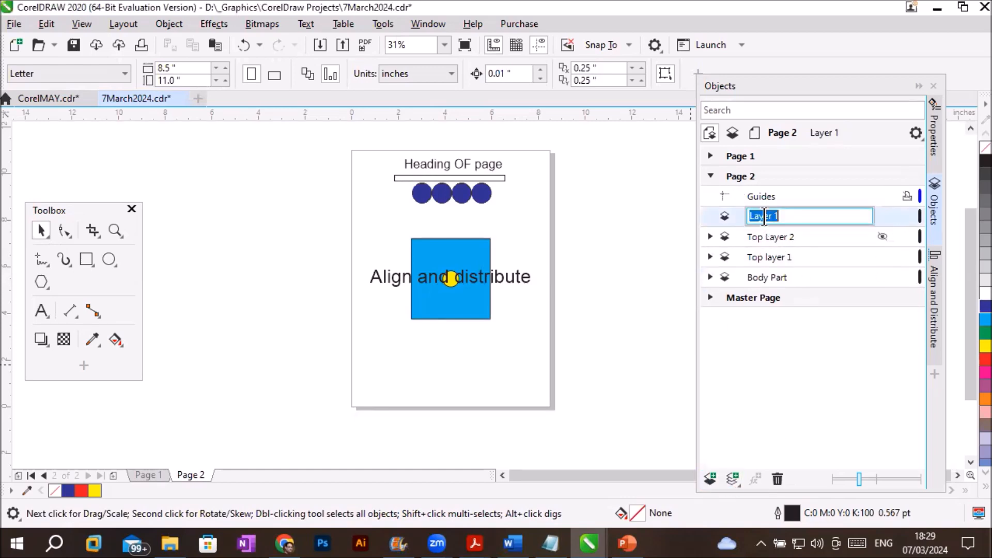
pyautogui.write('Bottom layer')
pyautogui.press('Return')
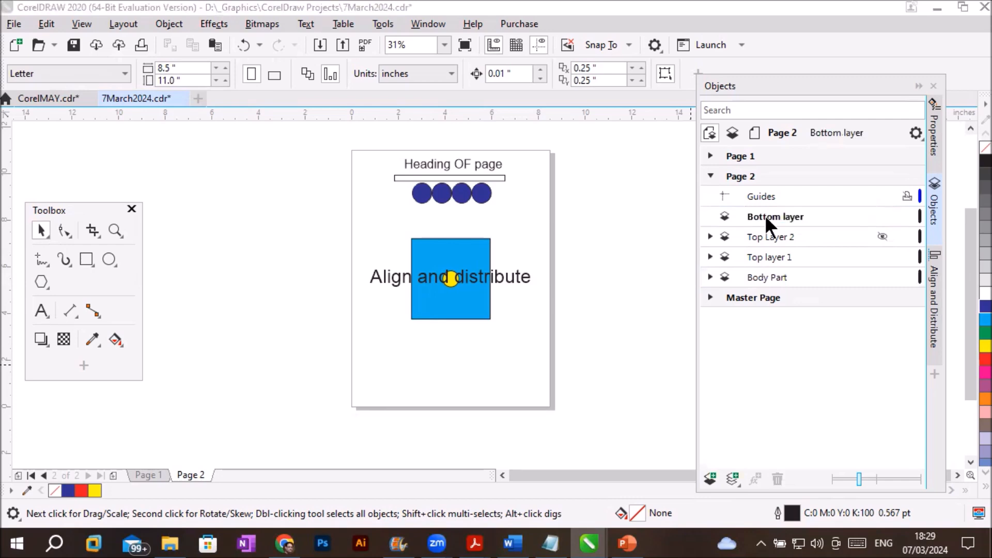
pyautogui.click(776, 209)
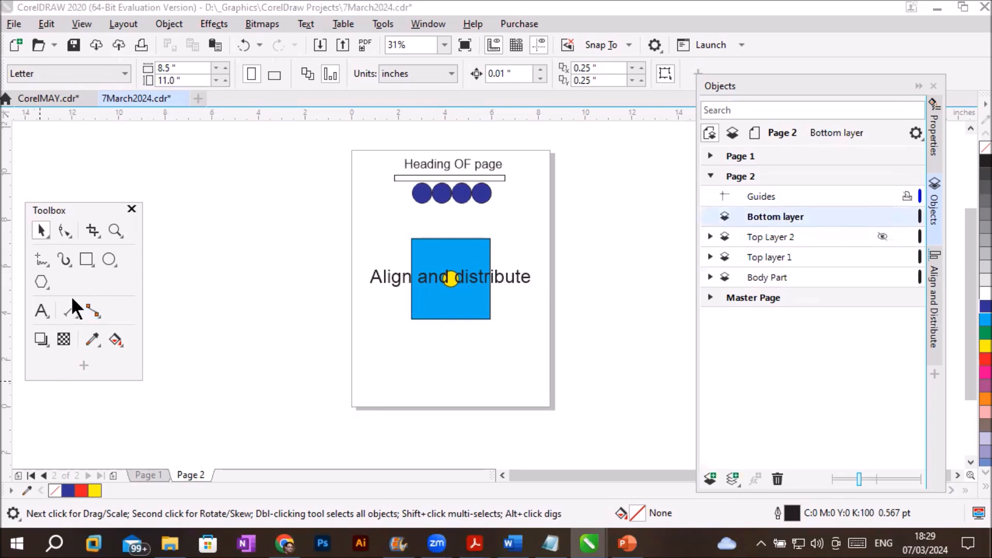
# Draw a rectangle about 8.4 by 1.73 inches along the page's lower edge on Bottom layer, and convert it to curves
pyautogui.click(86, 259)
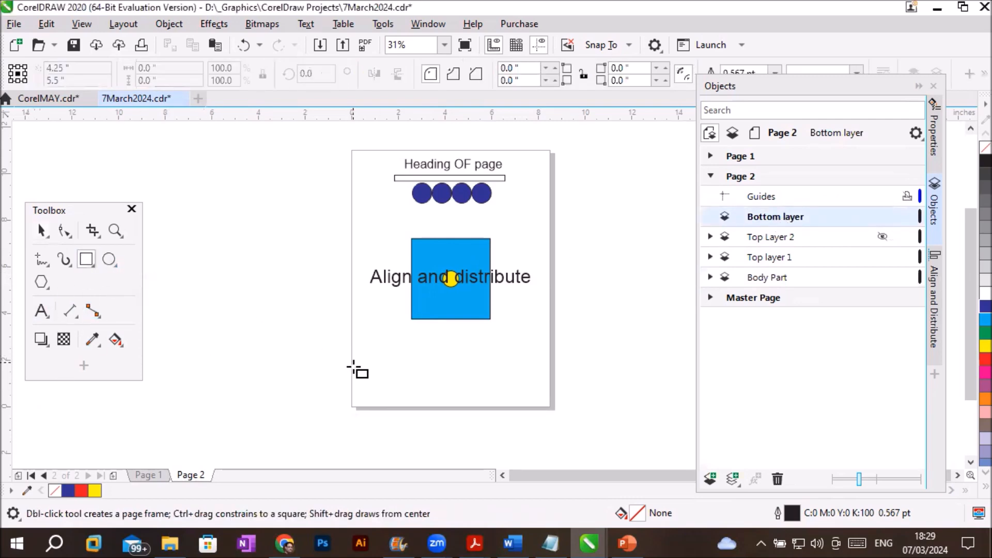
pyautogui.moveTo(353, 368); pyautogui.dragTo(552, 406)
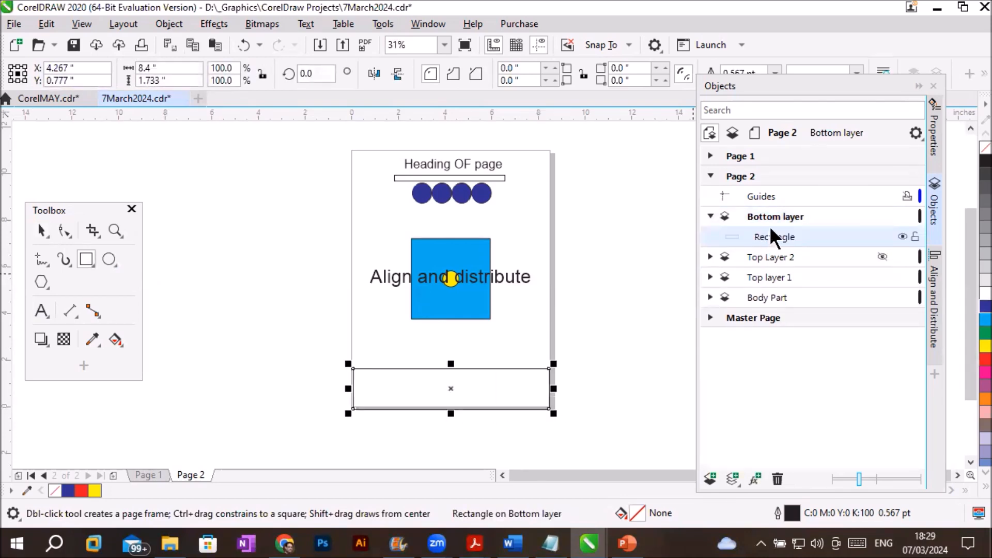
pyautogui.click(93, 230)
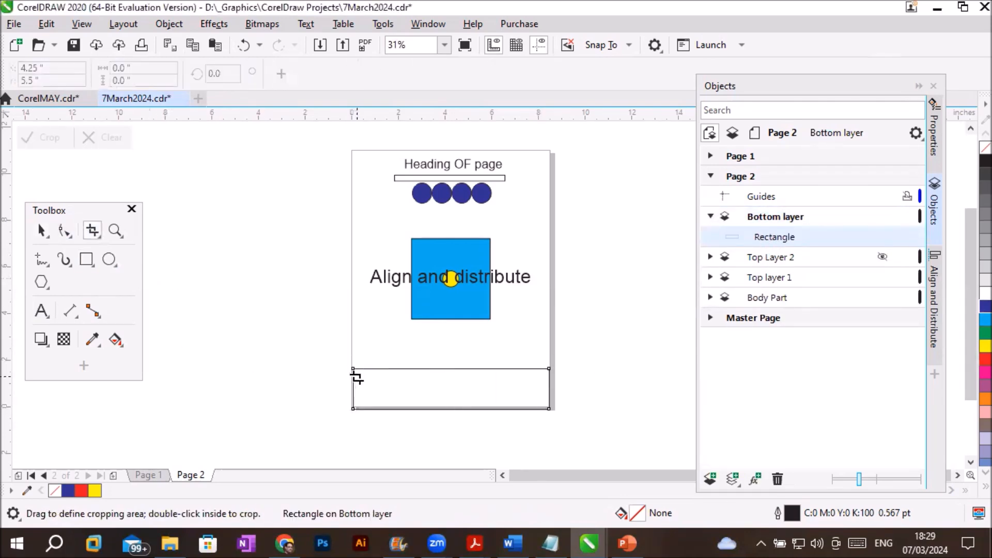
pyautogui.click(42, 231)
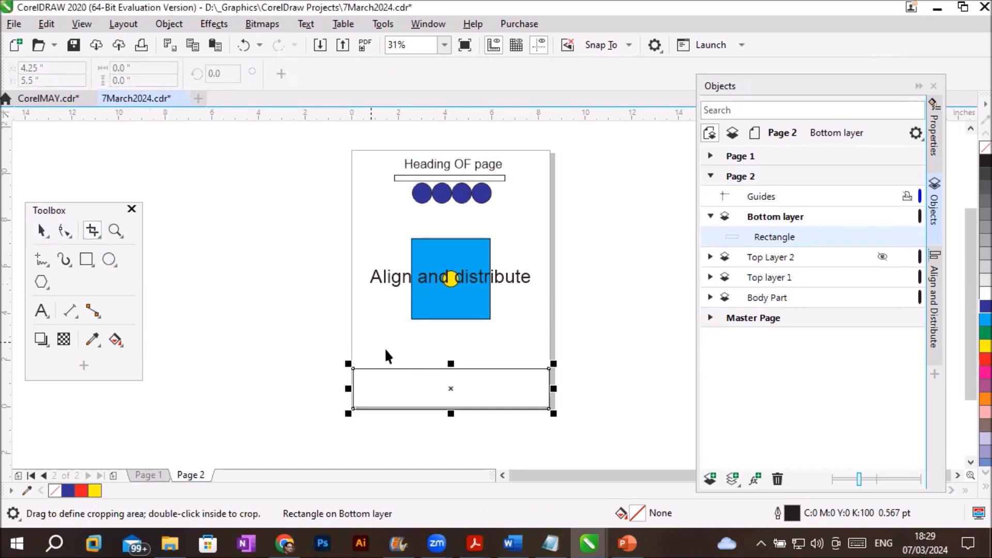
pyautogui.rightClick(419, 368)
pyautogui.click(485, 98)
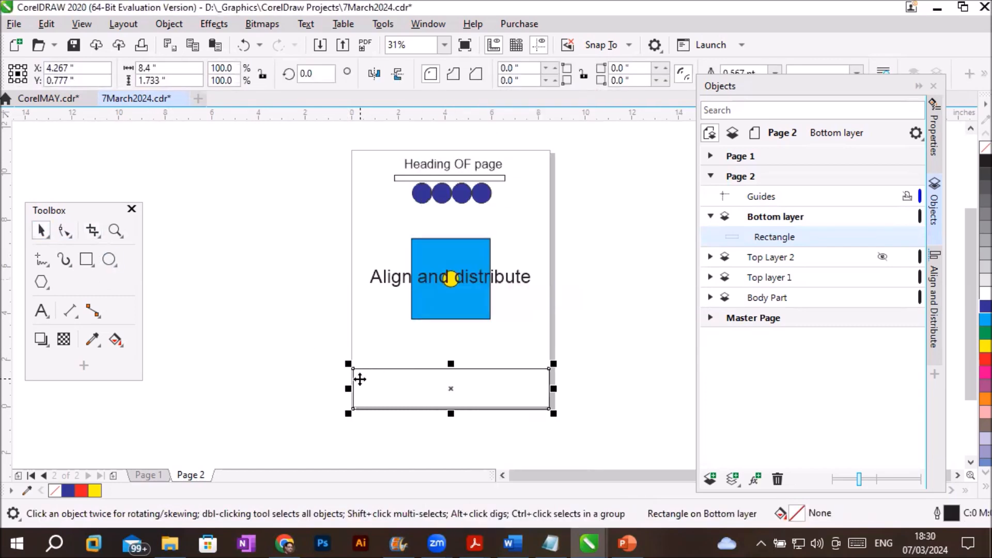
# Raise the upper-left node of the footer shape to slope its upper edge, and fill the shape red
pyautogui.click(63, 230)
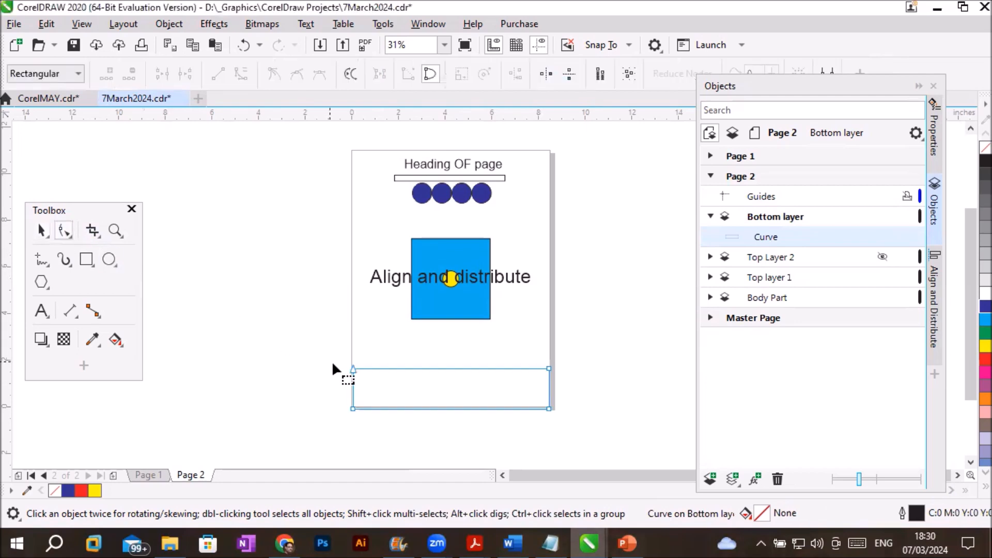
pyautogui.moveTo(353, 368); pyautogui.dragTo(353, 332)
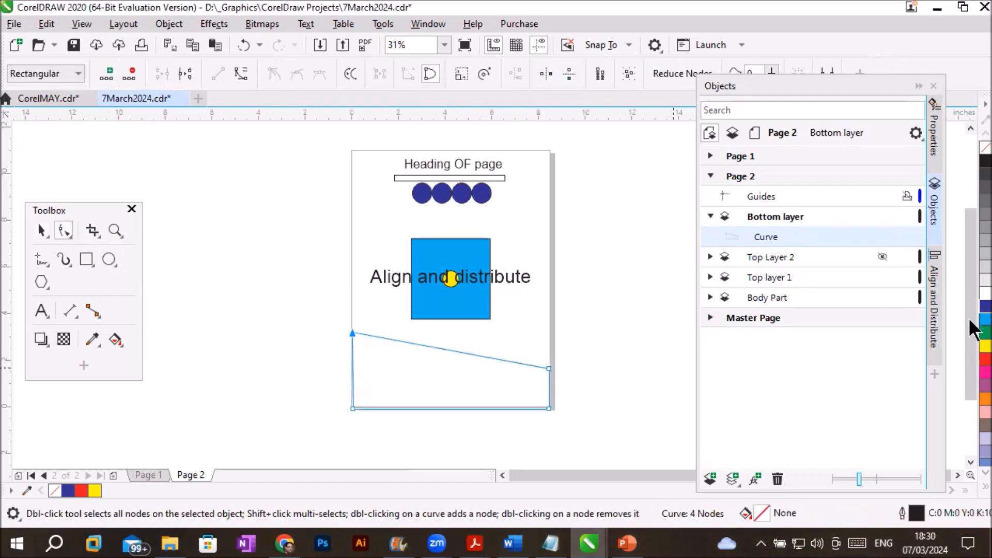
pyautogui.click(984, 320)
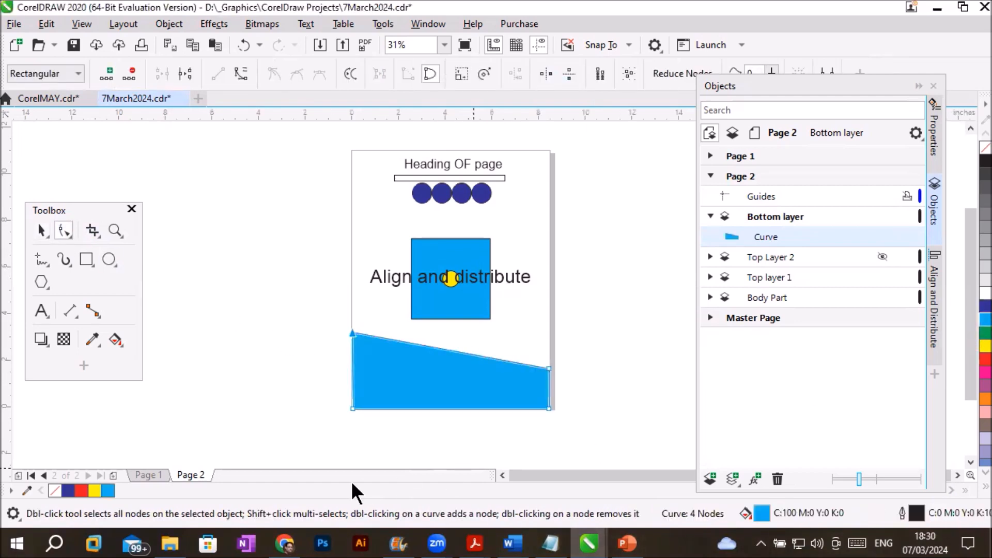
pyautogui.click(984, 359)
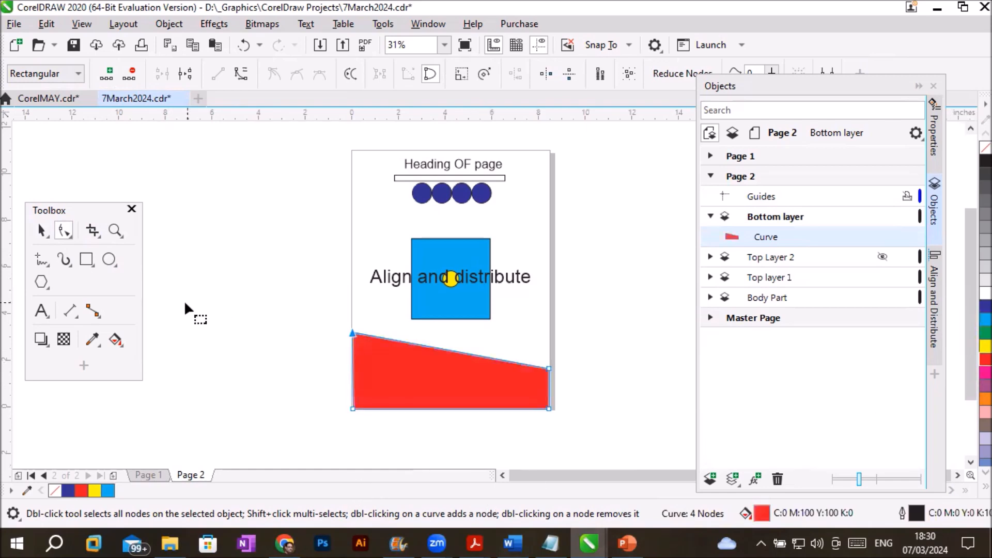
# Lower the red shape's sloping upper edge slightly, convert it to a curve, and bend it into a gentle wave
pyautogui.moveTo(442, 354); pyautogui.dragTo(442, 363)
pyautogui.rightClick(442, 362)
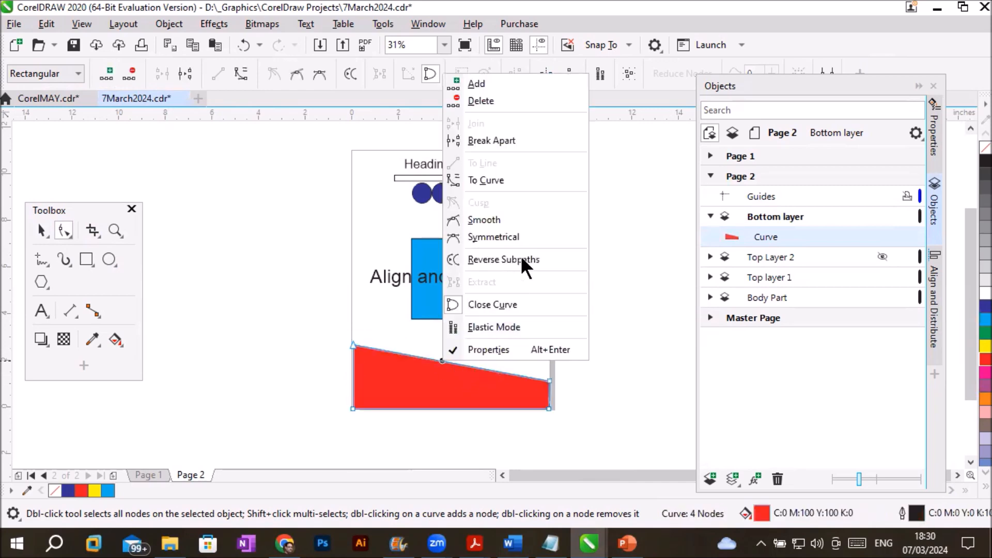
pyautogui.click(482, 187)
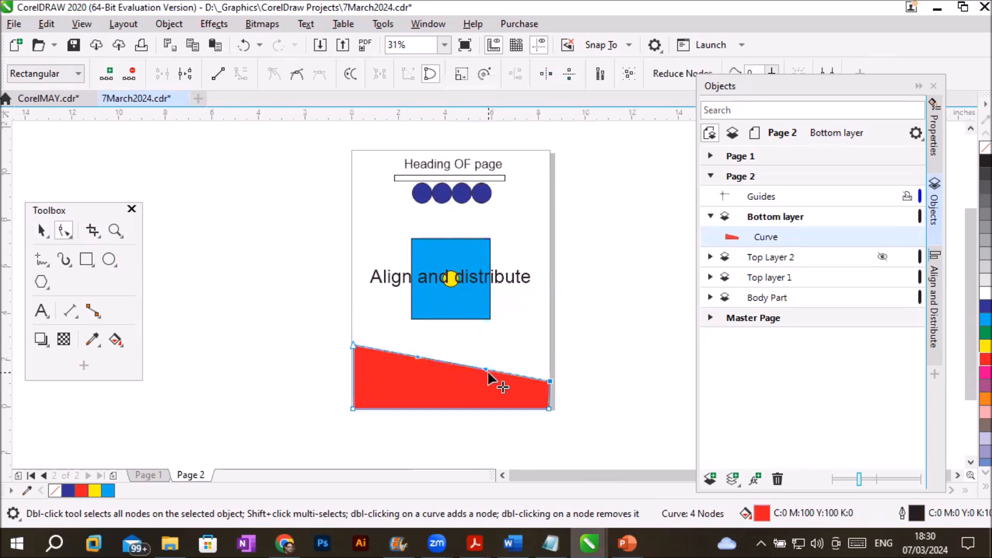
pyautogui.moveTo(485, 367); pyautogui.dragTo(491, 407)
pyautogui.moveTo(418, 358)
pyautogui.mouseDown()
pyautogui.moveTo(411, 377)
pyautogui.moveTo(421, 342)
pyautogui.mouseUp()
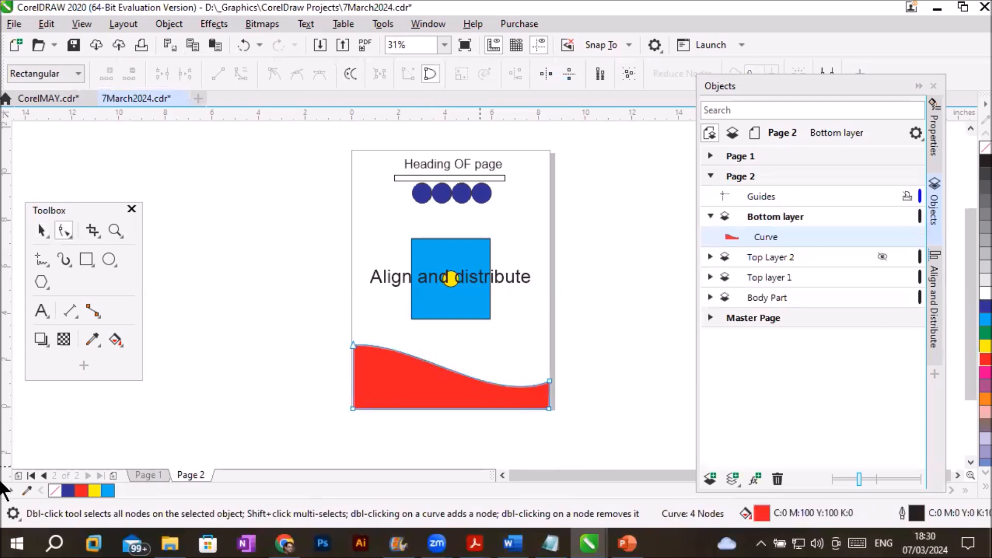
# Start an import and open the Flaticon folder inside _Graphics\Images
pyautogui.hotkey('alt', 'f')
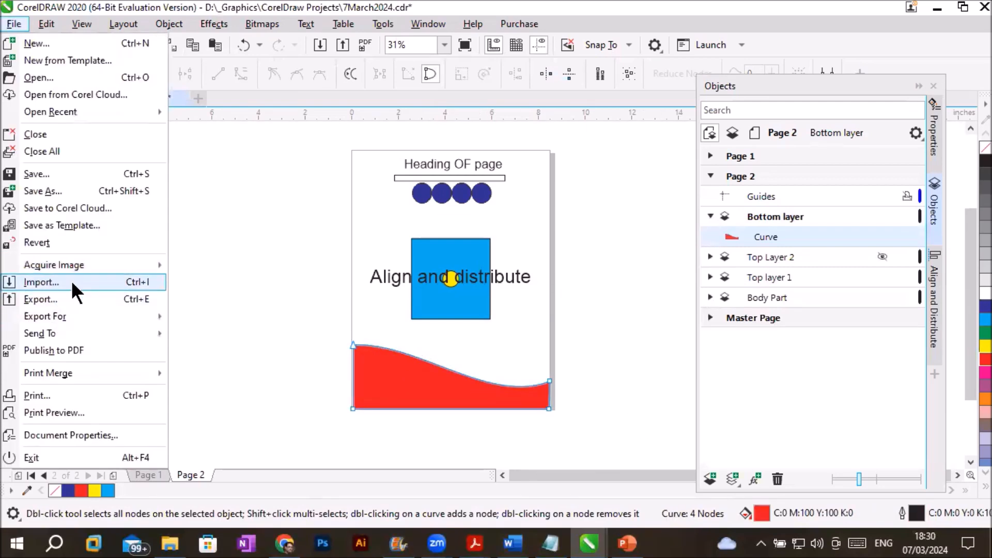
pyautogui.click(70, 280)
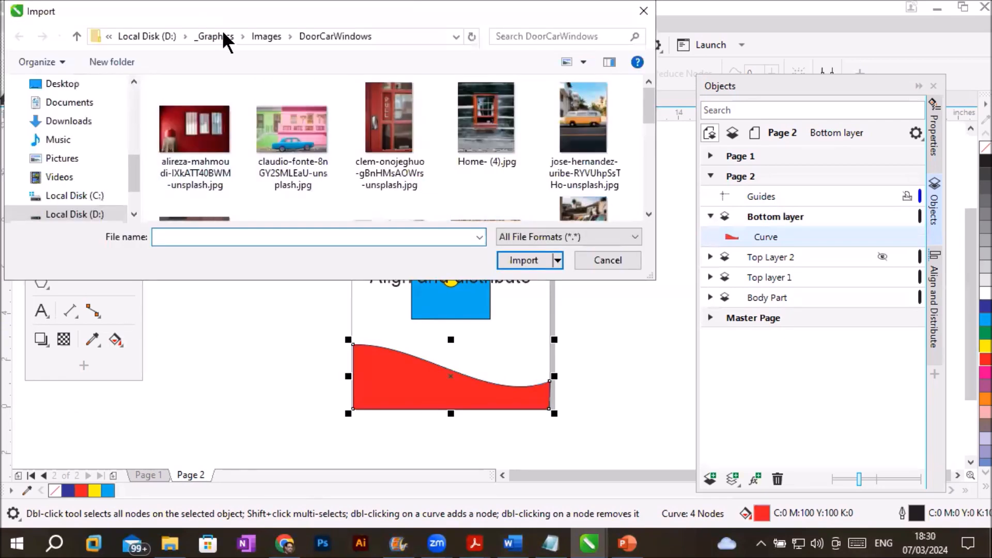
pyautogui.doubleClick(402, 172)
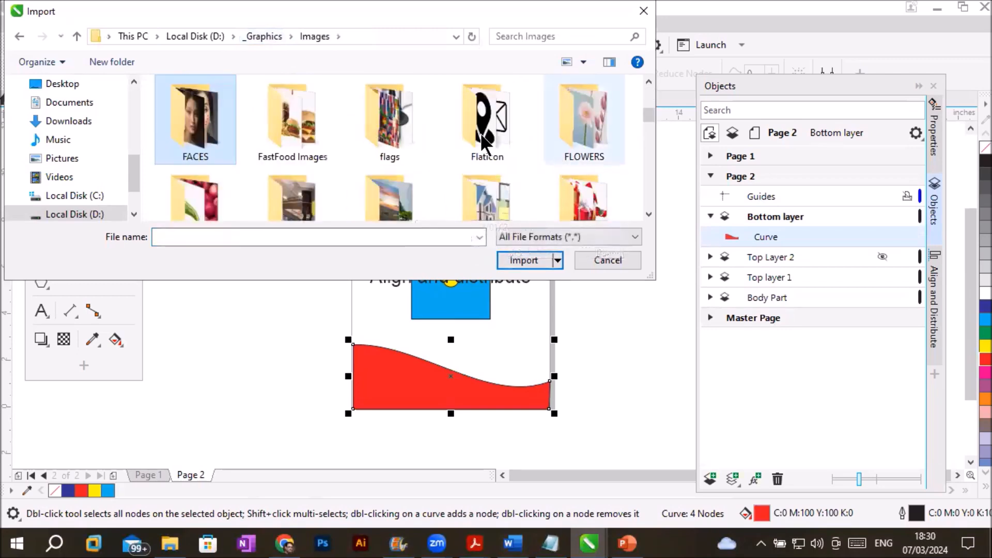
pyautogui.doubleClick(485, 139)
# Select skype.png, twitter1.png and whatsapp.png together and load them for placement
pyautogui.click(584, 104)
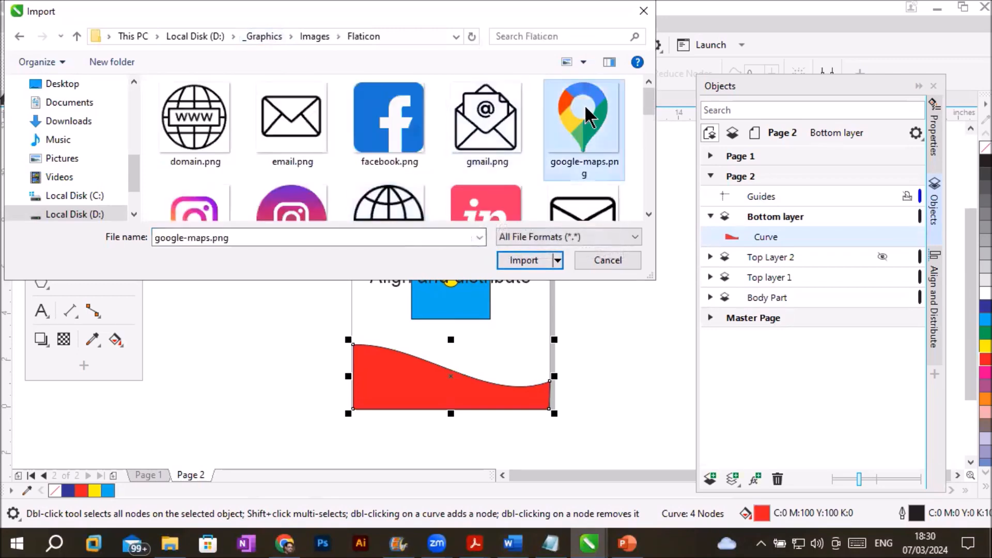
pyautogui.scroll(-1, 583, 104)
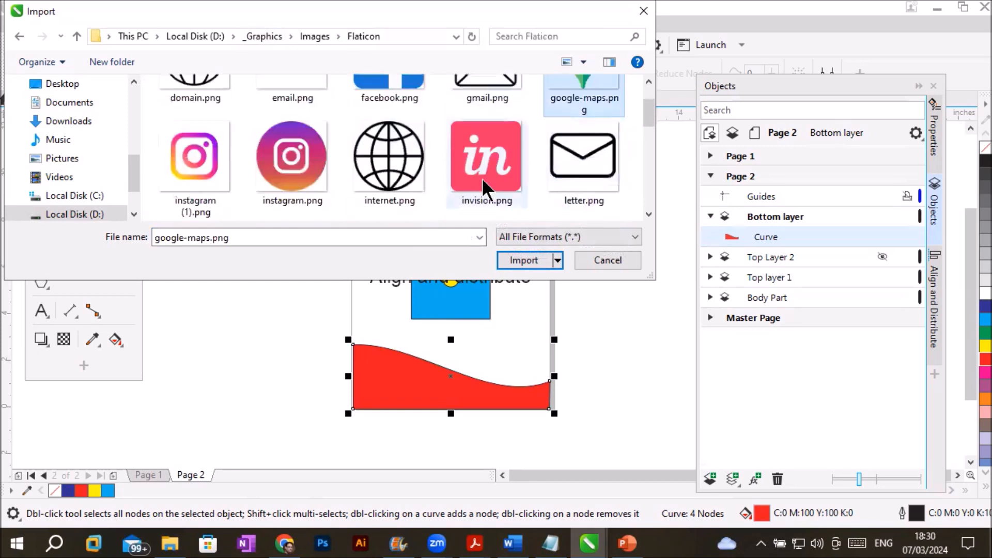
pyautogui.scroll(-1, 452, 173)
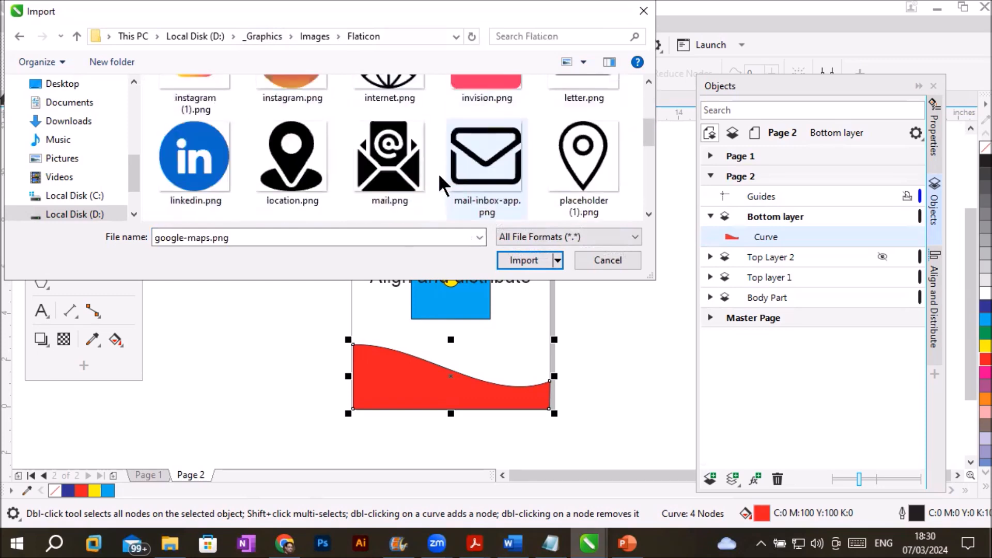
pyautogui.scroll(-1, 372, 172)
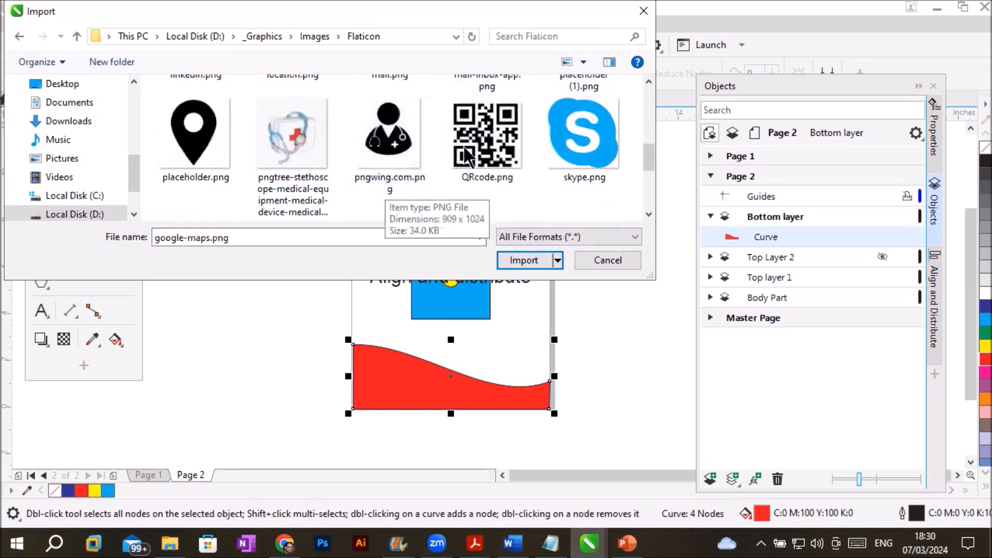
pyautogui.click(564, 149)
pyautogui.scroll(-1, 563, 148)
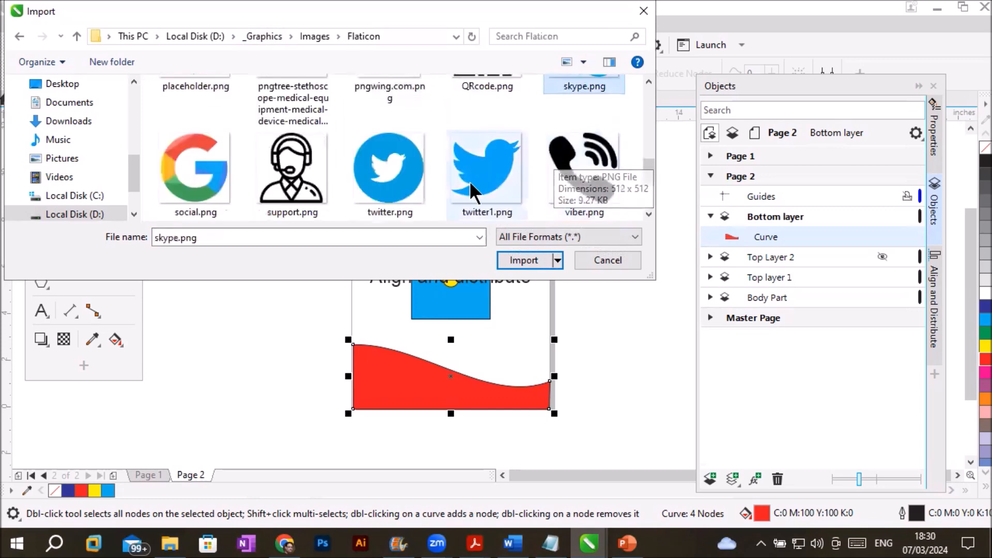
pyautogui.keyDown('ctrl'); pyautogui.click(499, 173); pyautogui.keyUp('ctrl')
pyautogui.scroll(-1, 499, 172)
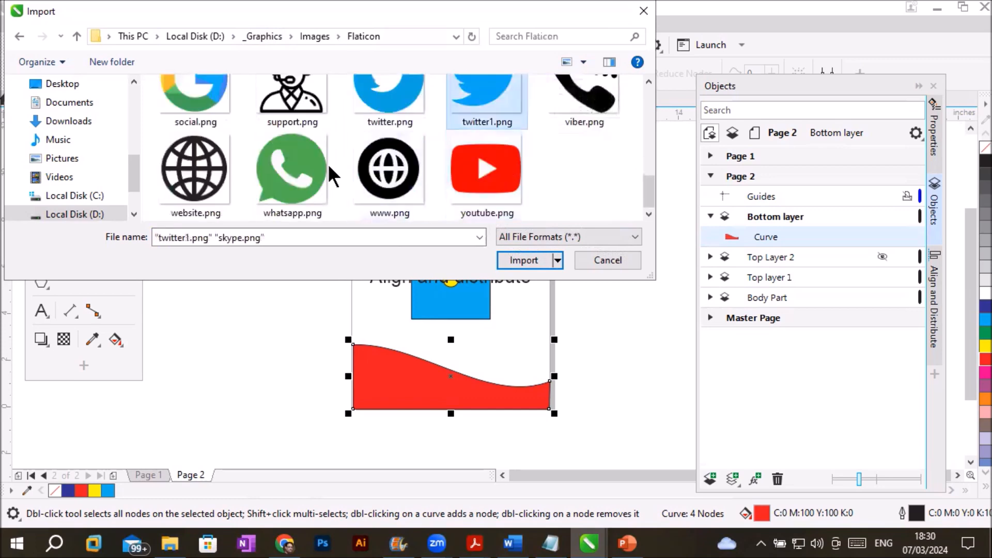
pyautogui.keyDown('ctrl'); pyautogui.click(302, 182); pyautogui.keyUp('ctrl')
pyautogui.click(532, 260)
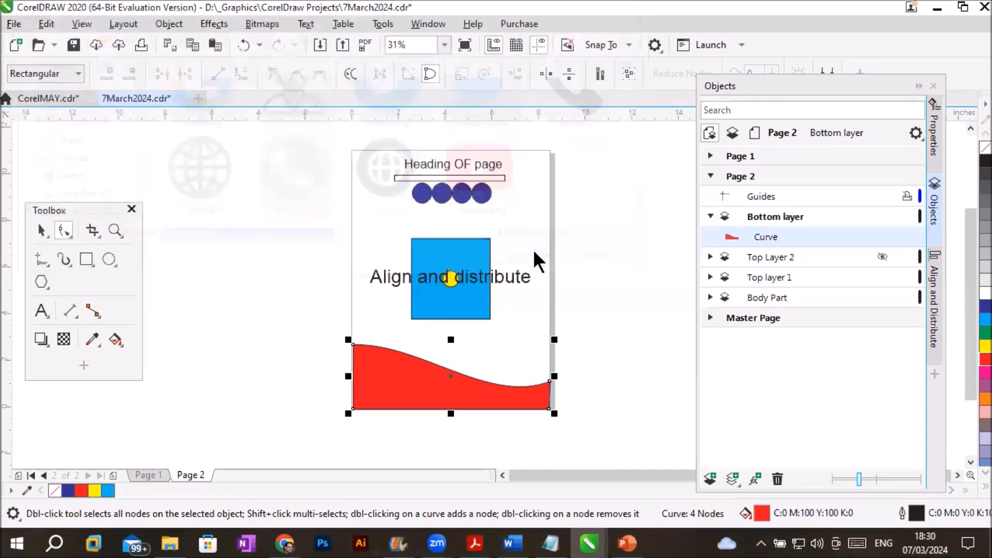
# Place the Skype, Twitter and WhatsApp icons side by side on the red footer shape at the bottom of Page 2
pyautogui.click(362, 383)
pyautogui.click(403, 387)
pyautogui.click(394, 382)
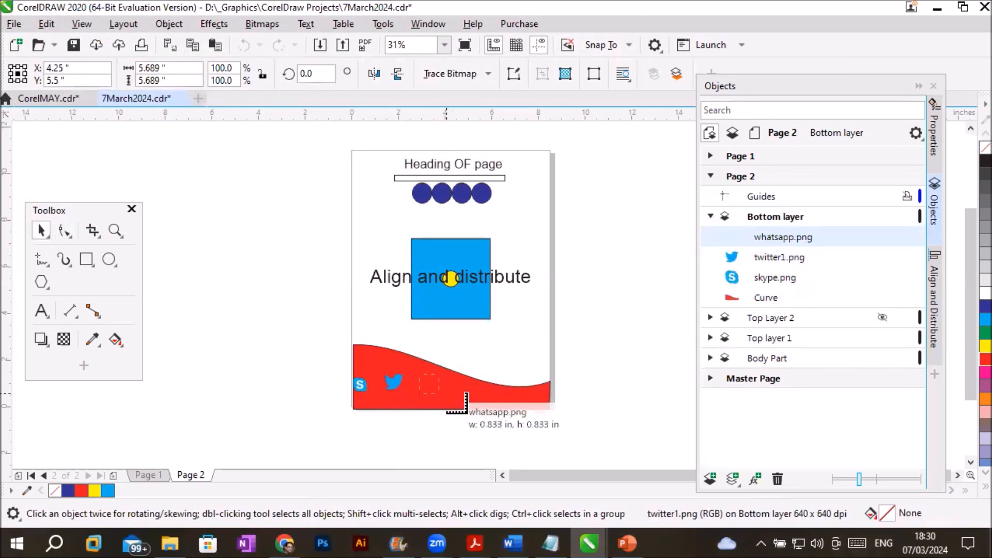
pyautogui.click(429, 385)
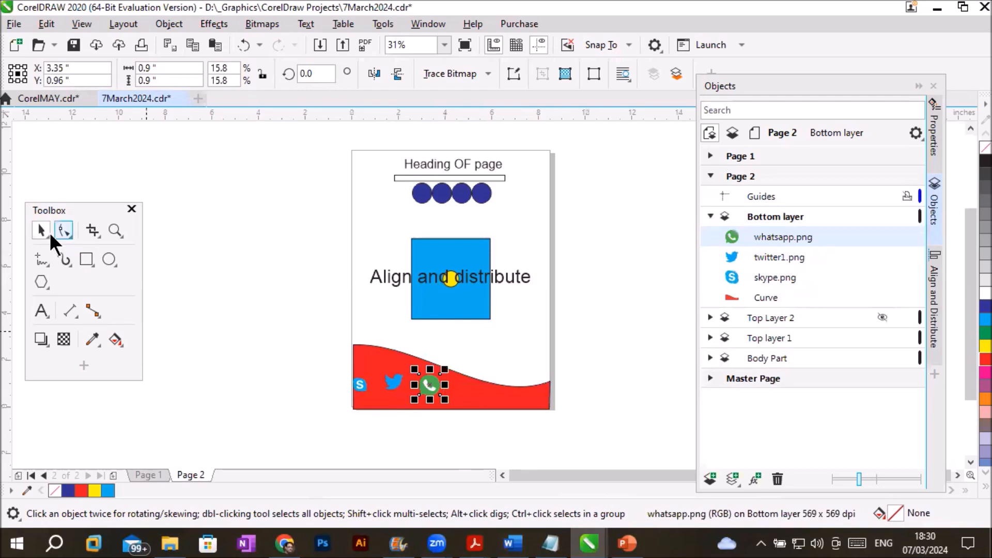
# Spread the three social icons along the footer's lower edge, with Skype in the corner, Twitter beside it and WhatsApp furthest along
pyautogui.moveTo(429, 383); pyautogui.dragTo(479, 394)
pyautogui.moveTo(394, 383); pyautogui.dragTo(365, 398)
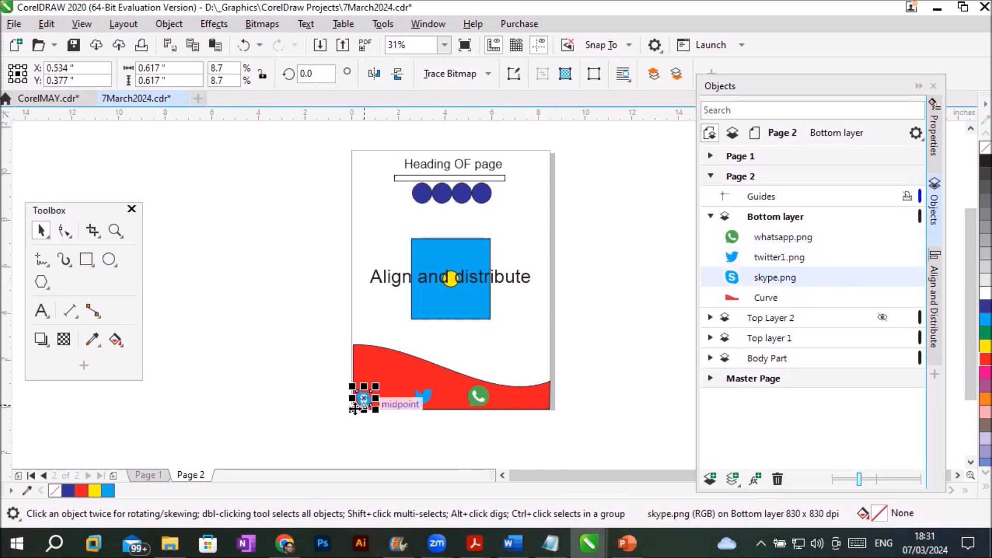
pyautogui.click(299, 414)
# Collapse the Bottom layer and switch its visibility off and on again to demonstrate the footer as one unit
pyautogui.click(710, 216)
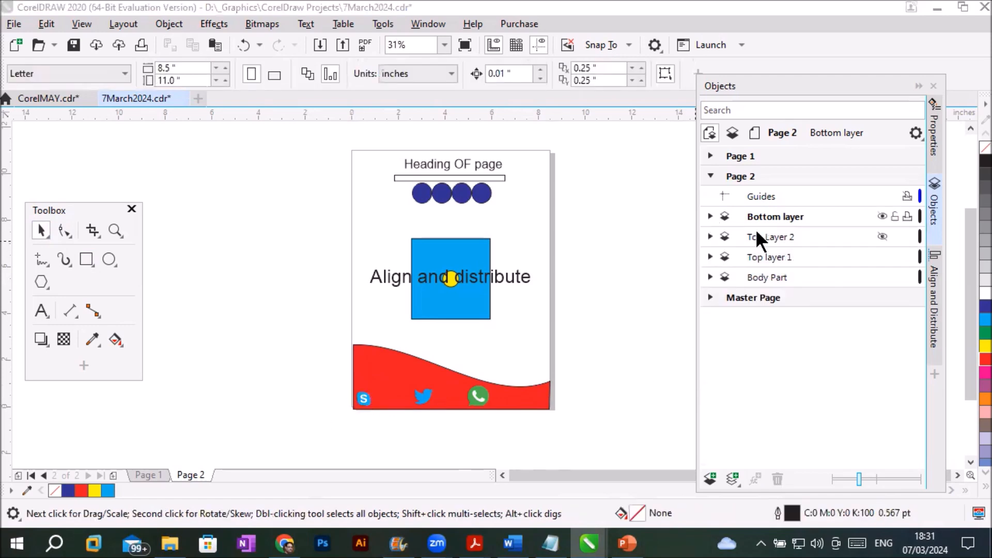
pyautogui.click(882, 215)
pyautogui.click(882, 215)
pyautogui.click(882, 214)
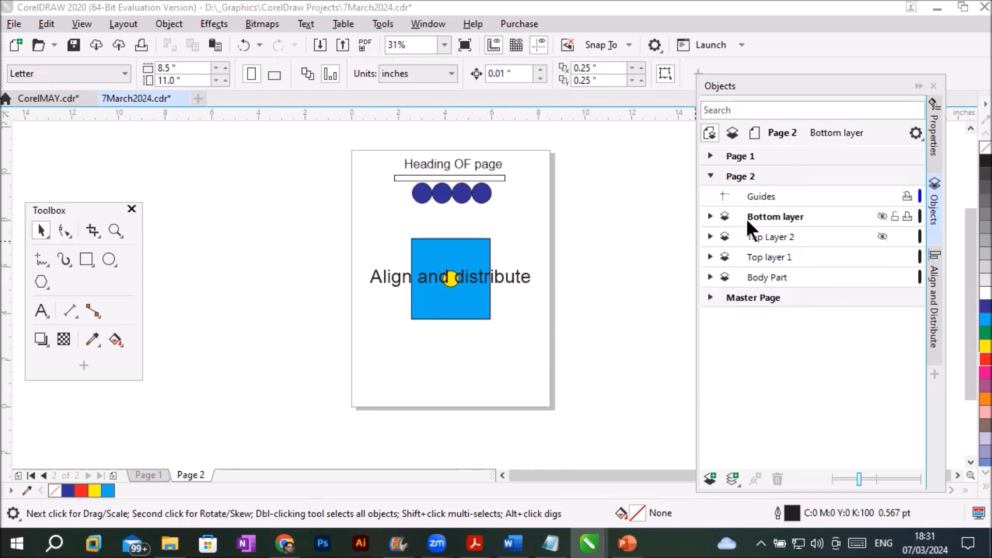
pyautogui.click(883, 215)
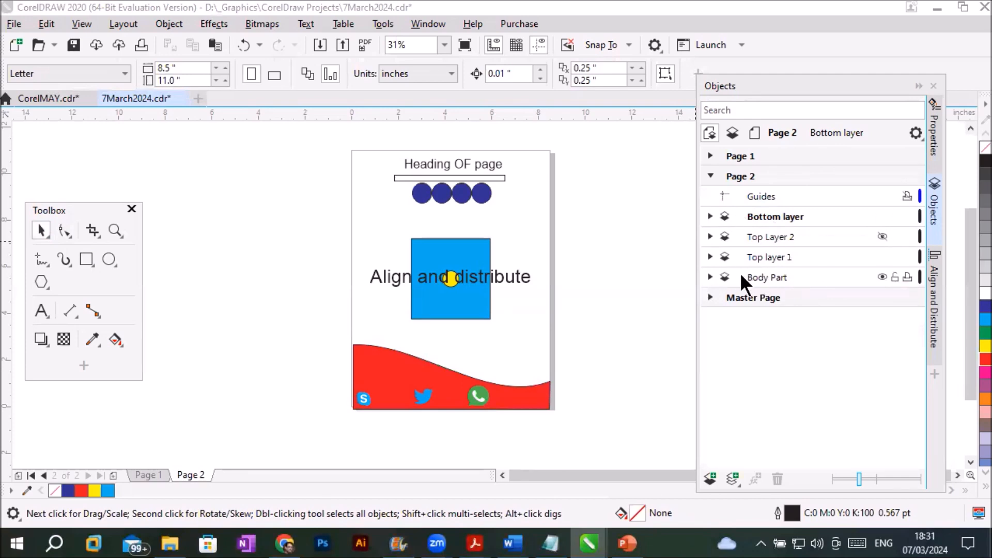
# Bring the "Align and distribute" text from the Body Part layer to the front of the page, accepting the layer change
pyautogui.click(760, 278)
pyautogui.click(710, 277)
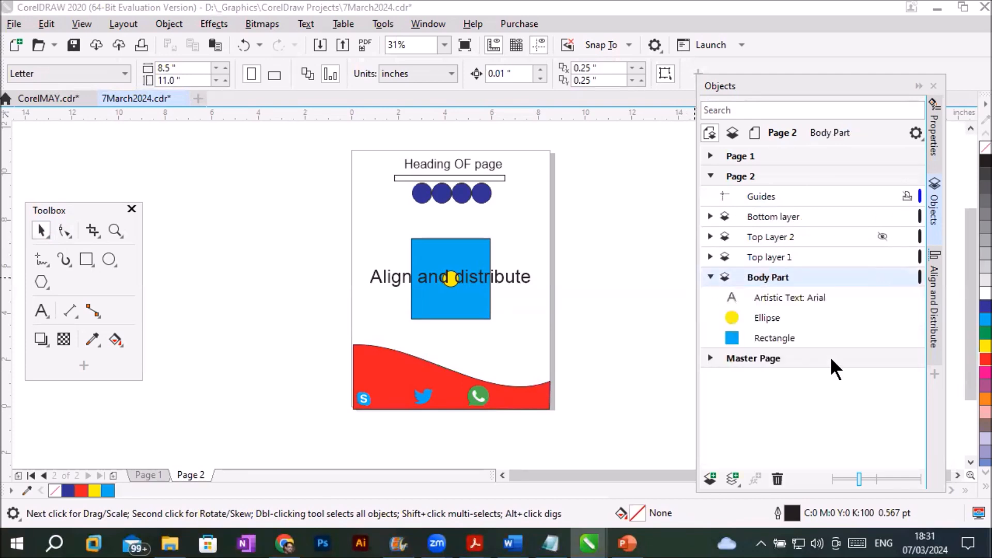
pyautogui.click(767, 300)
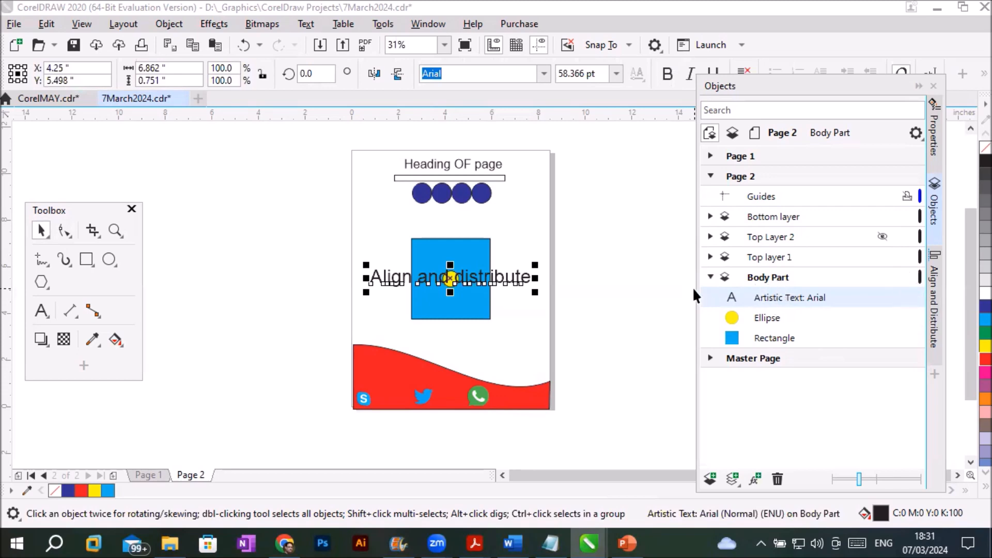
pyautogui.click(180, 23)
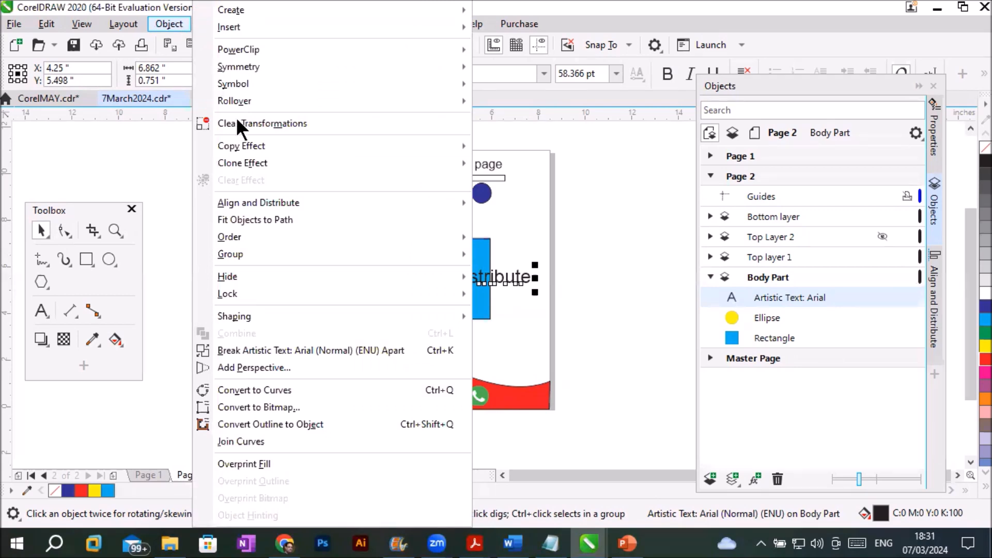
pyautogui.moveTo(301, 241)
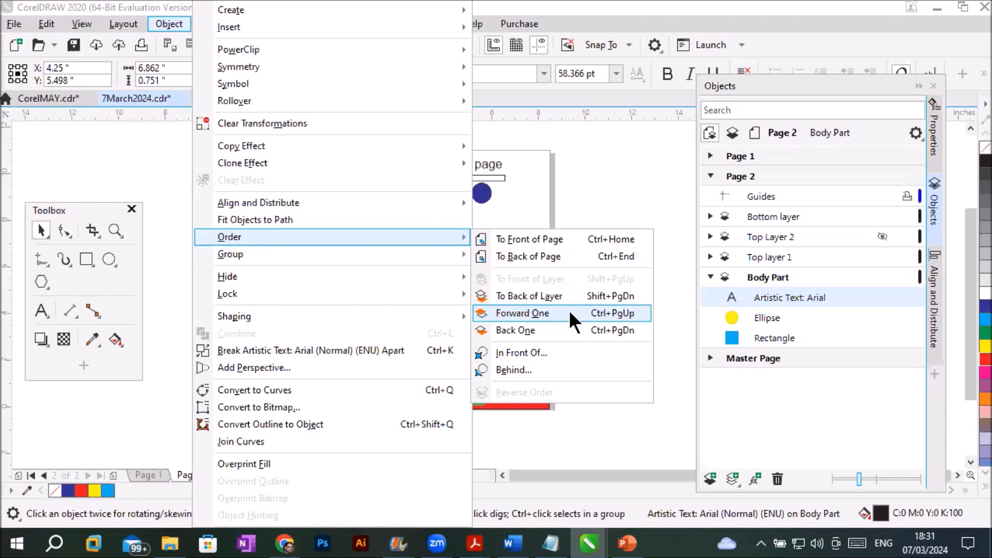
pyautogui.click(571, 238)
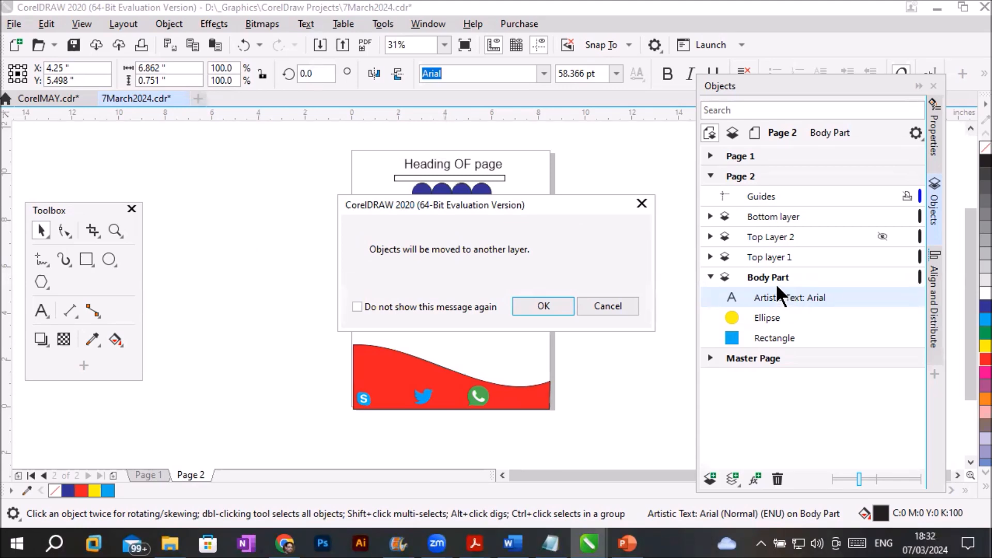
pyautogui.click(539, 305)
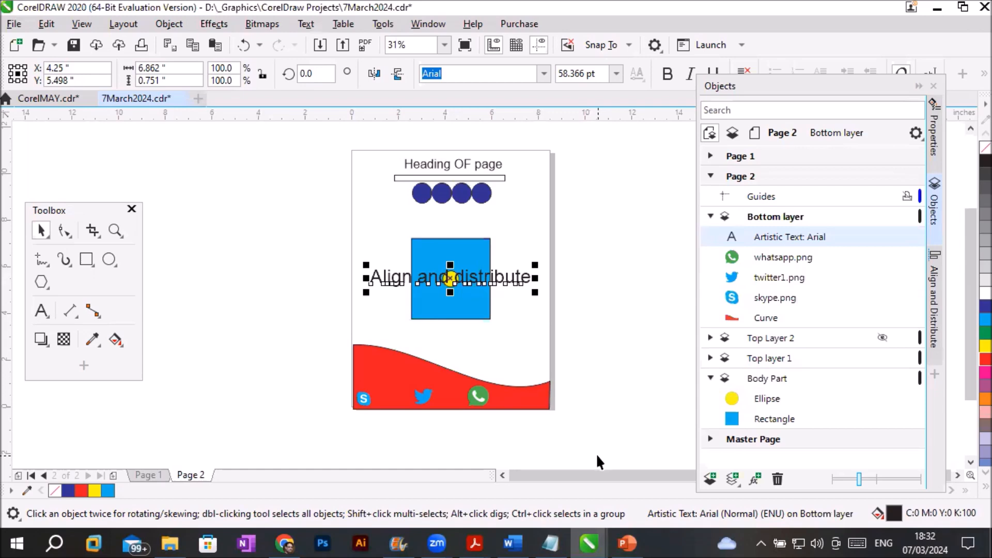
# Undo bringing the "Align and distribute" text to the front of the page, and collapse the Bottom layer
pyautogui.click(759, 216)
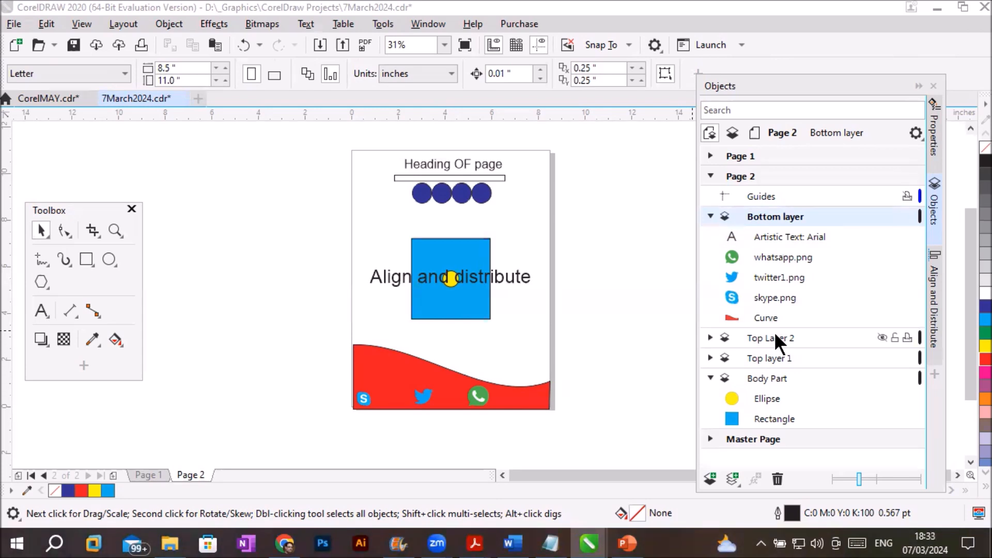
pyautogui.hotkey('ctrl', 'z')
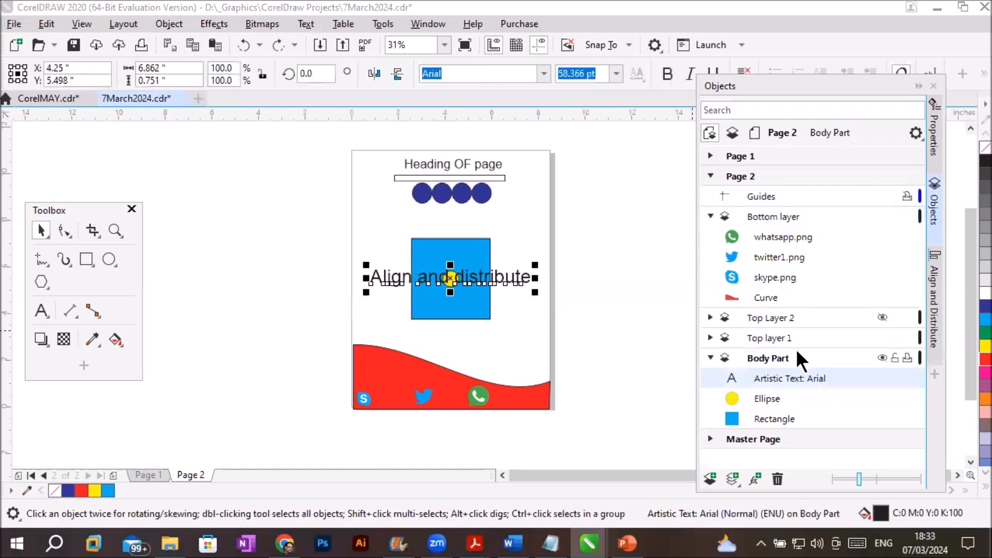
pyautogui.click(711, 217)
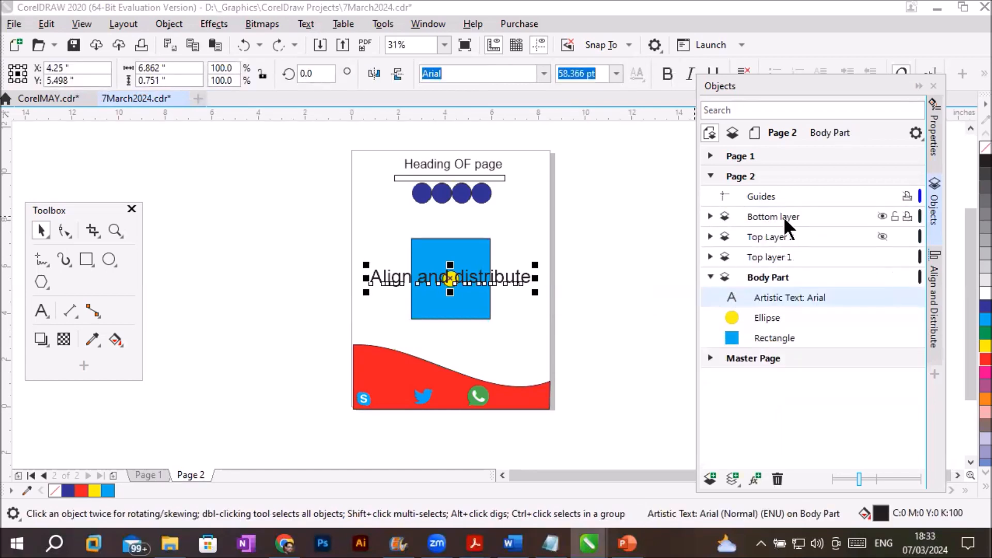
# Move Top layer 1 above the Bottom layer in Page 2's stacking order, and collapse the expanded layers
pyautogui.click(773, 253)
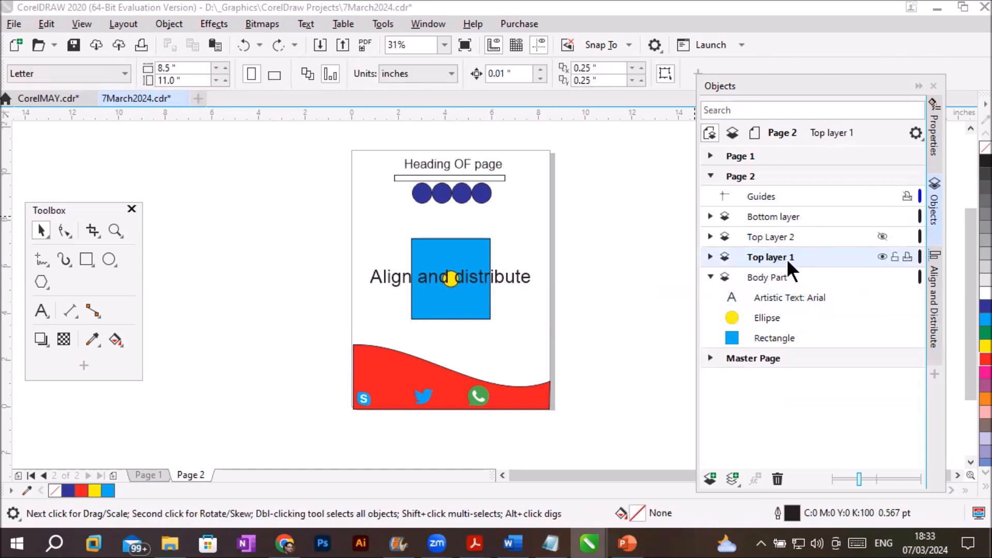
pyautogui.moveTo(785, 253); pyautogui.dragTo(787, 210)
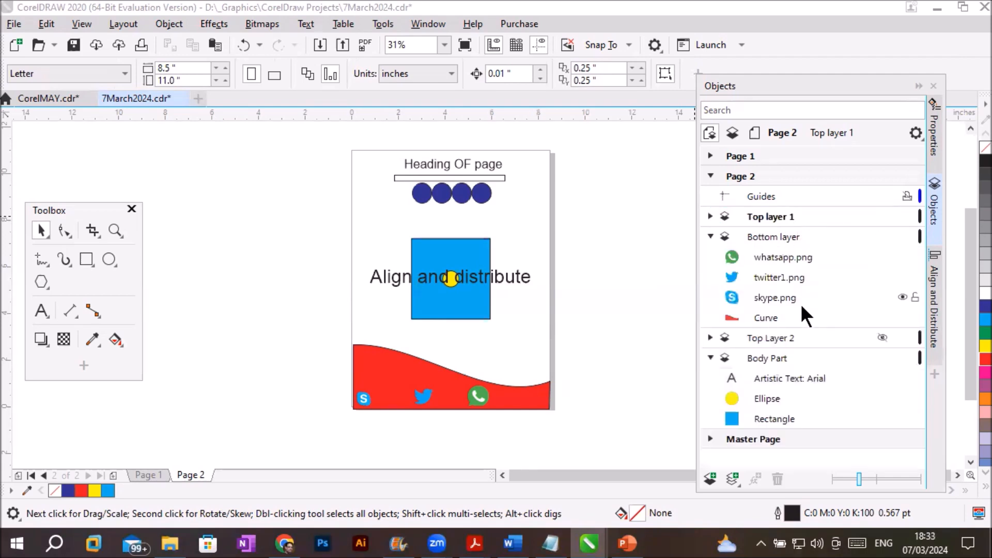
pyautogui.click(710, 237)
pyautogui.click(711, 277)
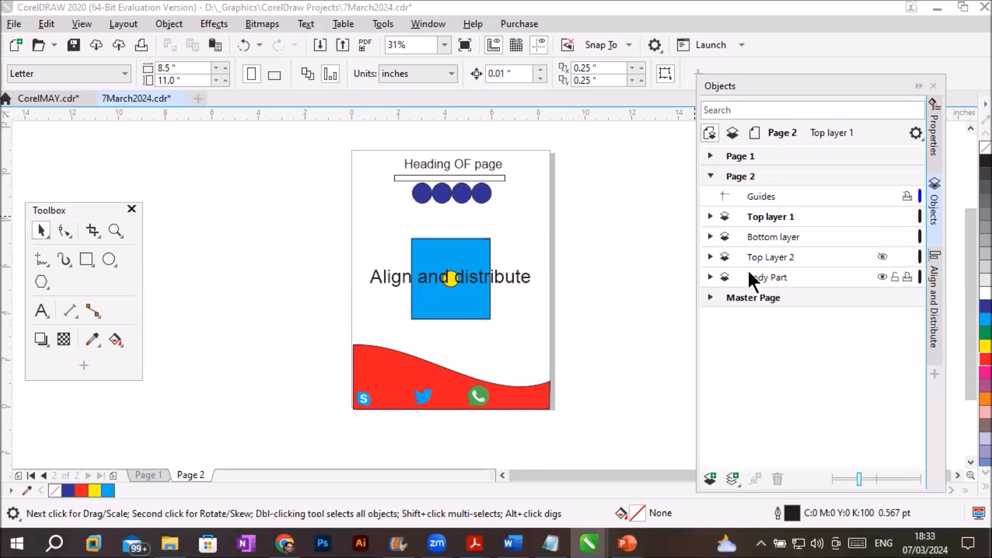
# Expand the Body Part layer and move the "Align and distribute" text below the yellow ellipse
pyautogui.click(711, 277)
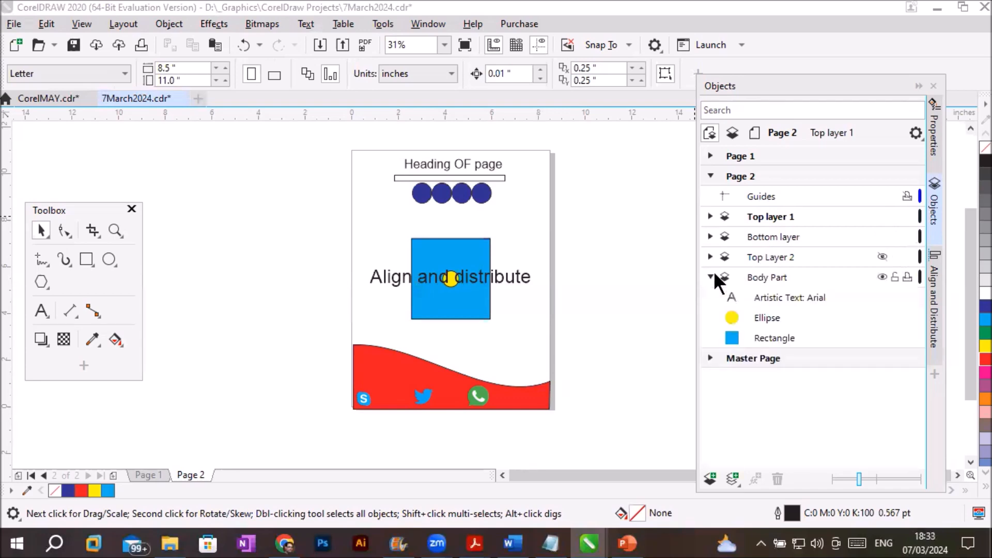
pyautogui.click(792, 297)
pyautogui.moveTo(792, 296); pyautogui.dragTo(789, 323)
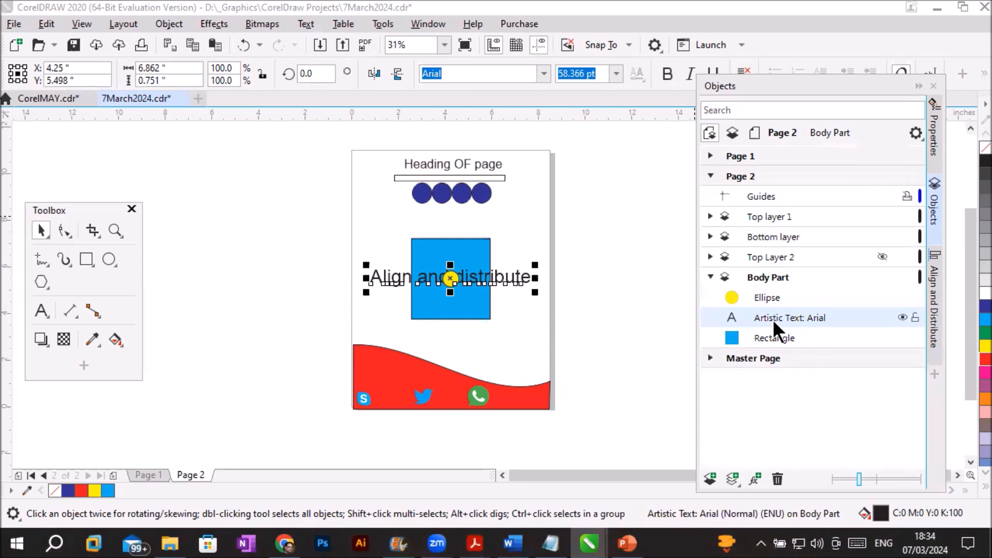
# Try moving the "Align and distribute" text from Body Part into Top layer 1, and undo the move
pyautogui.moveTo(773, 315); pyautogui.dragTo(756, 231)
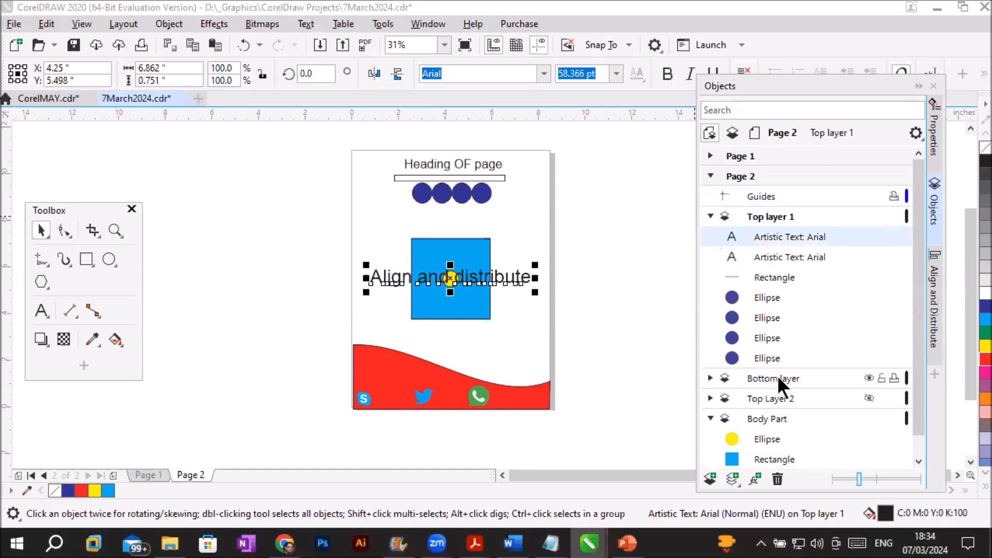
pyautogui.click(710, 217)
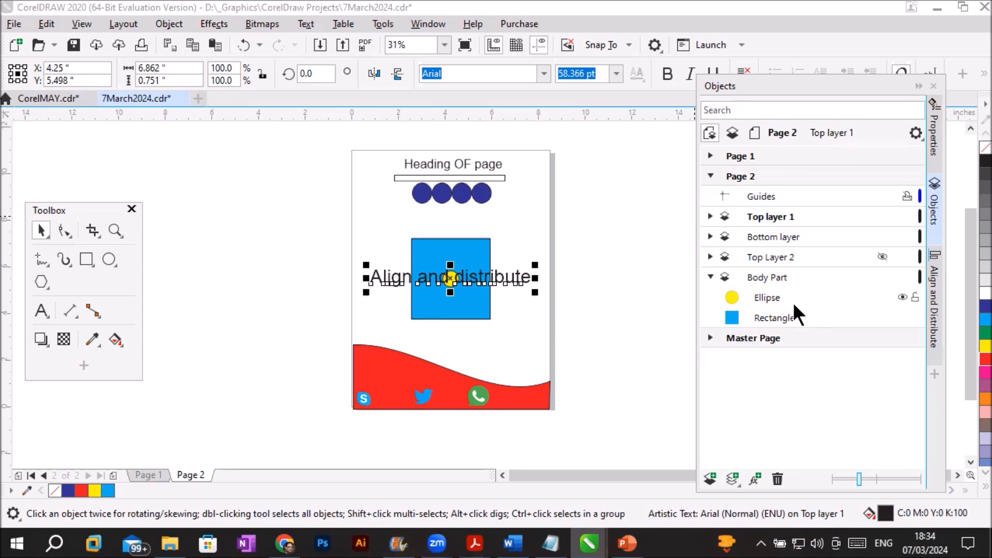
pyautogui.hotkey('ctrl', 'z')
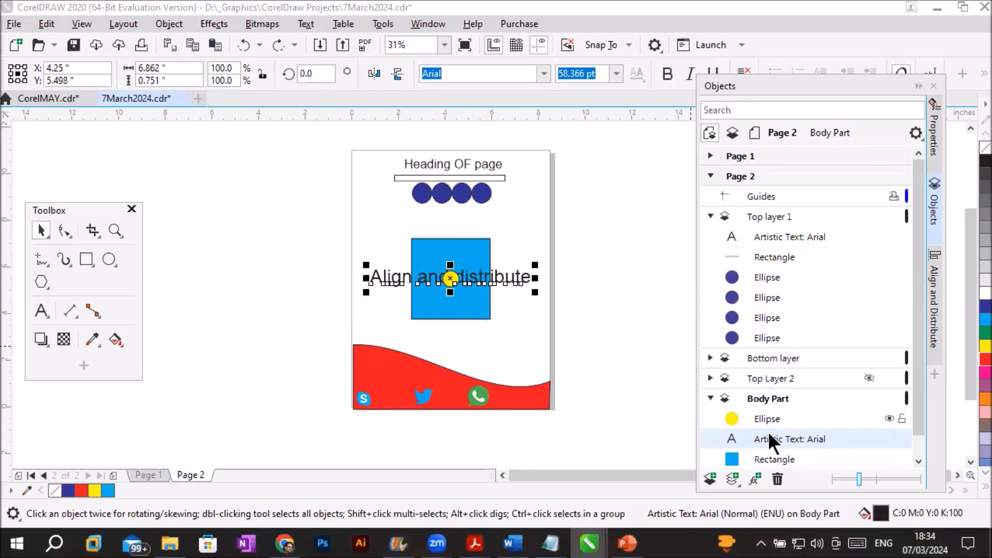
pyautogui.click(162, 24)
pyautogui.moveTo(242, 237)
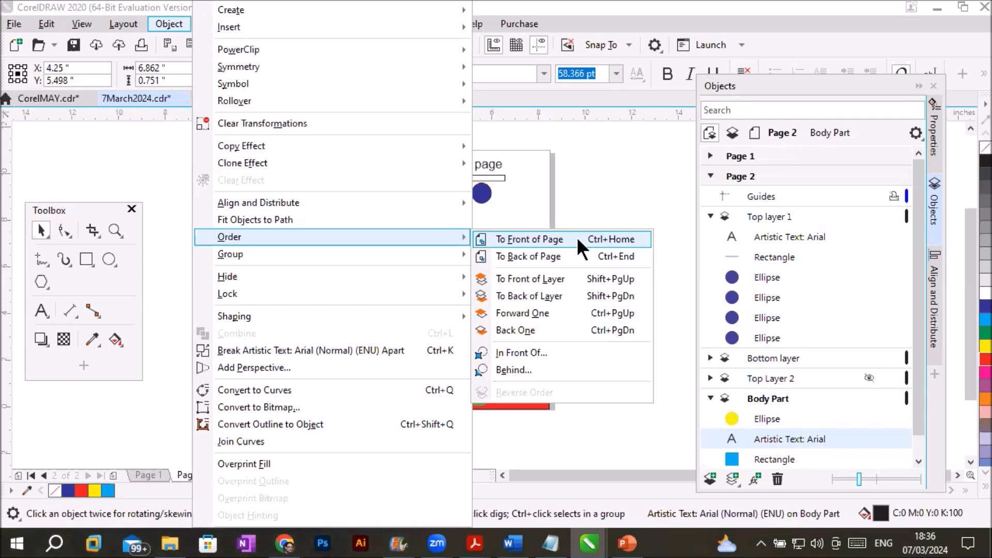
pyautogui.click(777, 415)
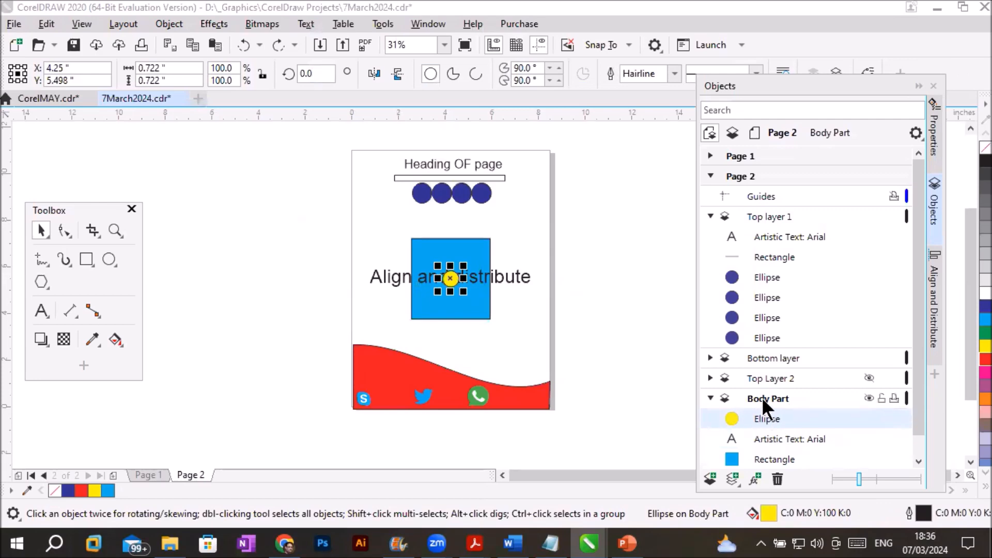
pyautogui.click(764, 398)
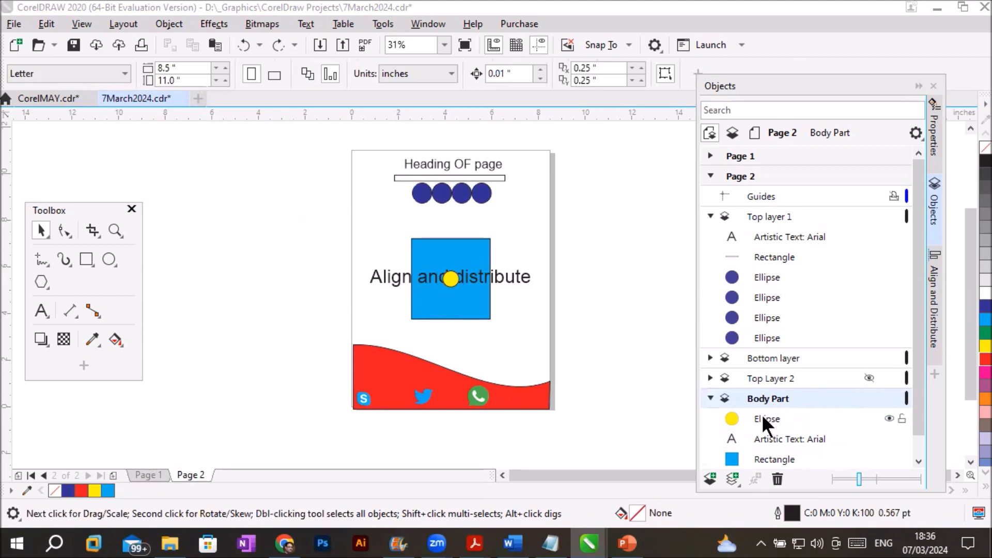
# Select the ellipse, text and rectangle in Body Part together and bring them to the front of the page, accepting the layer change
pyautogui.click(763, 417)
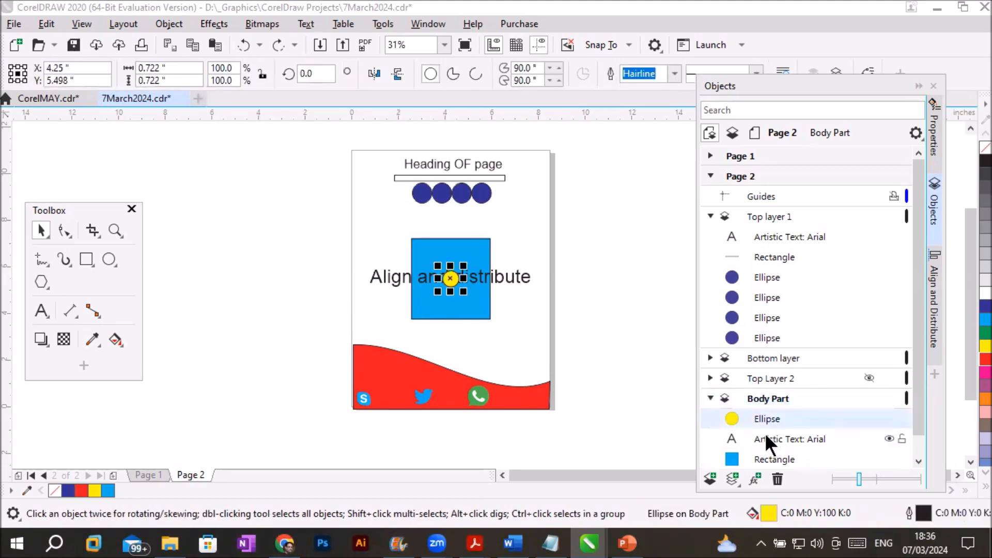
pyautogui.keyDown('shift'); pyautogui.click(765, 433); pyautogui.keyUp('shift')
pyautogui.keyDown('shift'); pyautogui.click(758, 454); pyautogui.keyUp('shift')
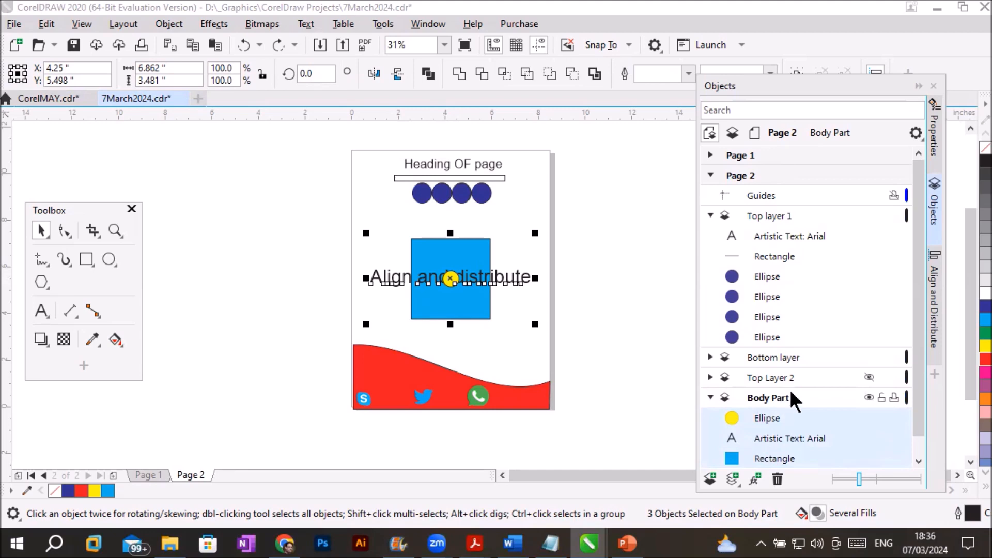
pyautogui.rightClick(773, 414)
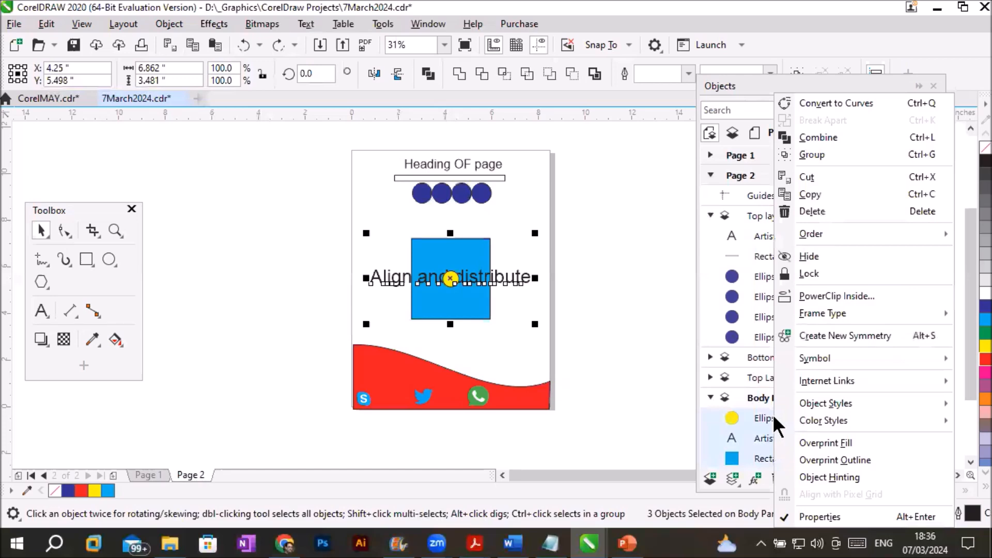
pyautogui.moveTo(860, 234)
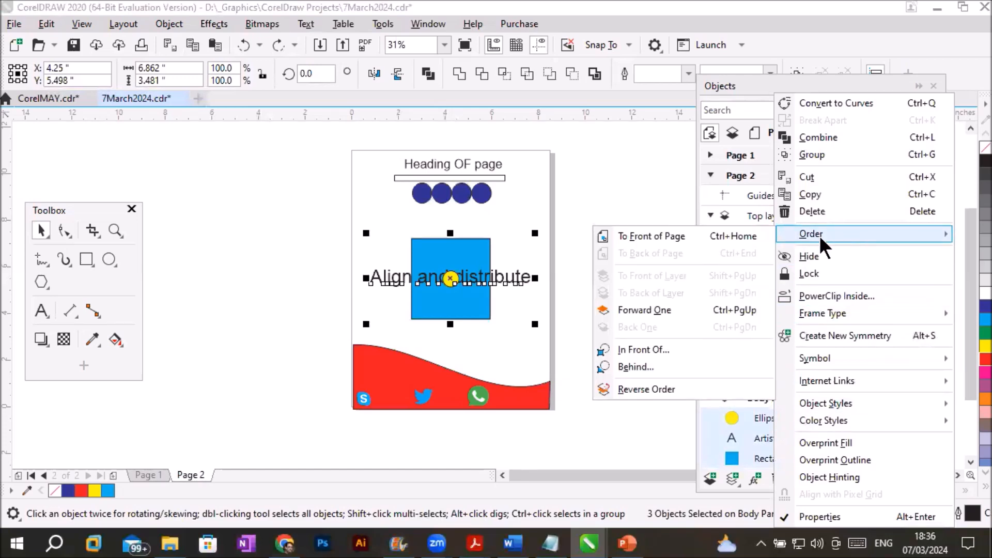
pyautogui.click(678, 236)
pyautogui.click(546, 305)
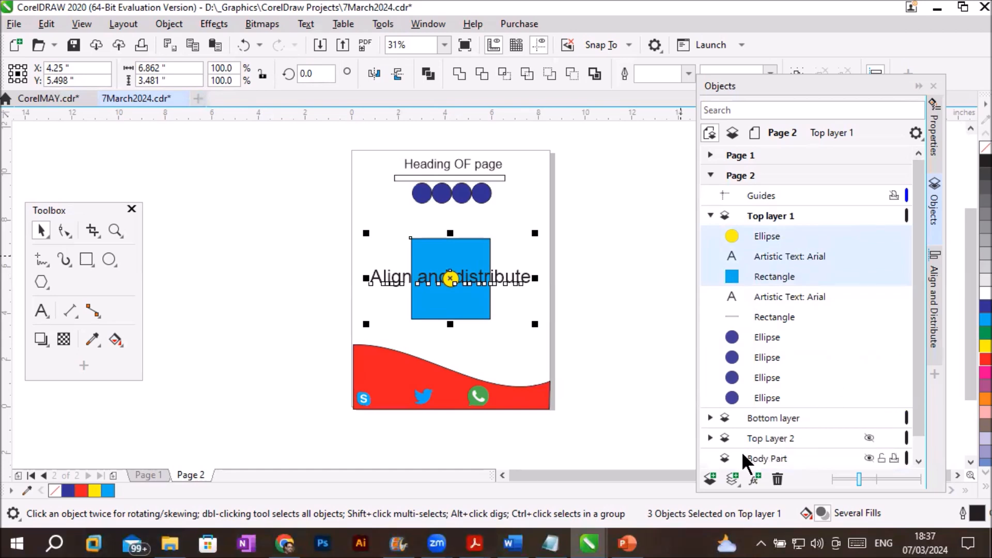
# Select the yellow ellipse, "Align and distribute" text and blue rectangle in Top layer 1 and send them to the back of the page, accepting the layer change
pyautogui.click(758, 457)
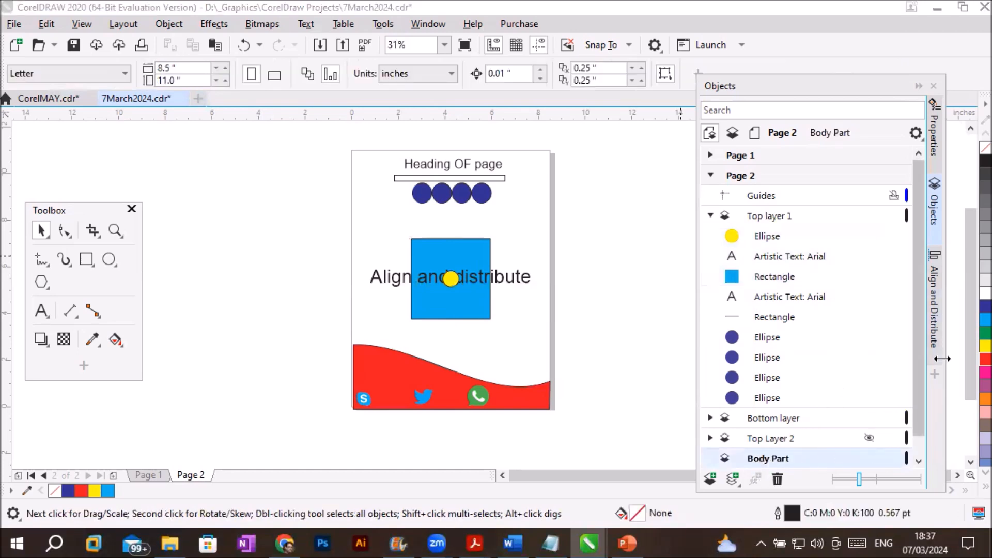
pyautogui.scroll(-1, 916, 376)
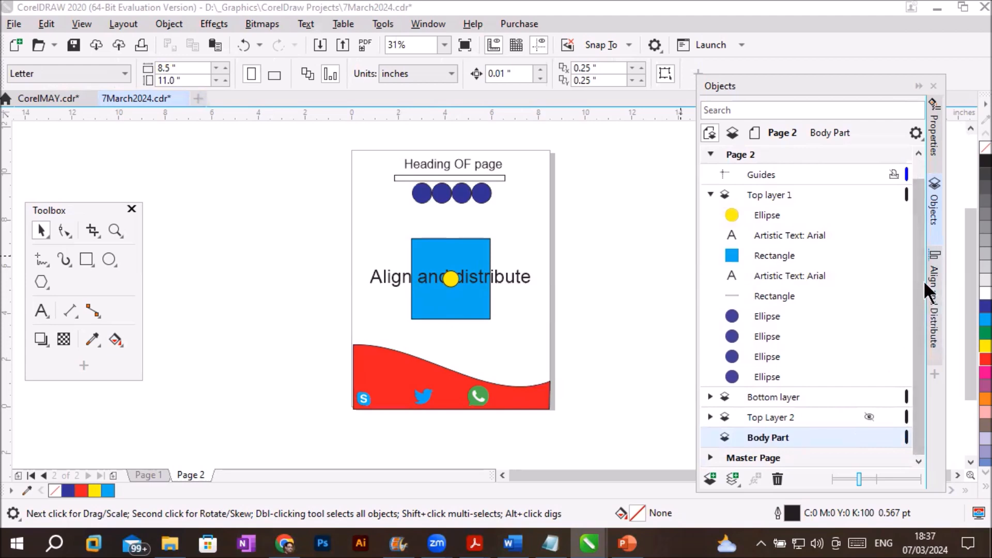
pyautogui.scroll(1, 929, 247)
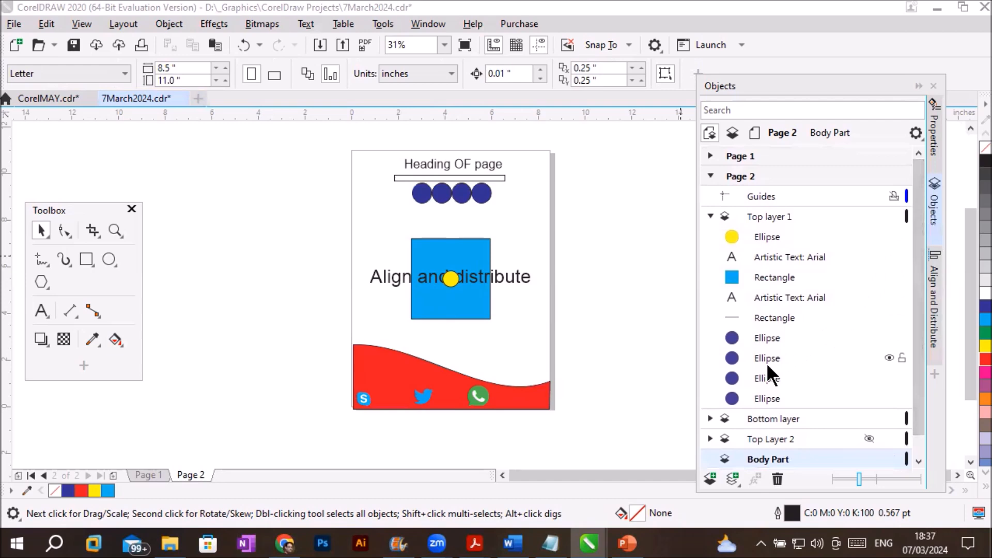
pyautogui.click(771, 231)
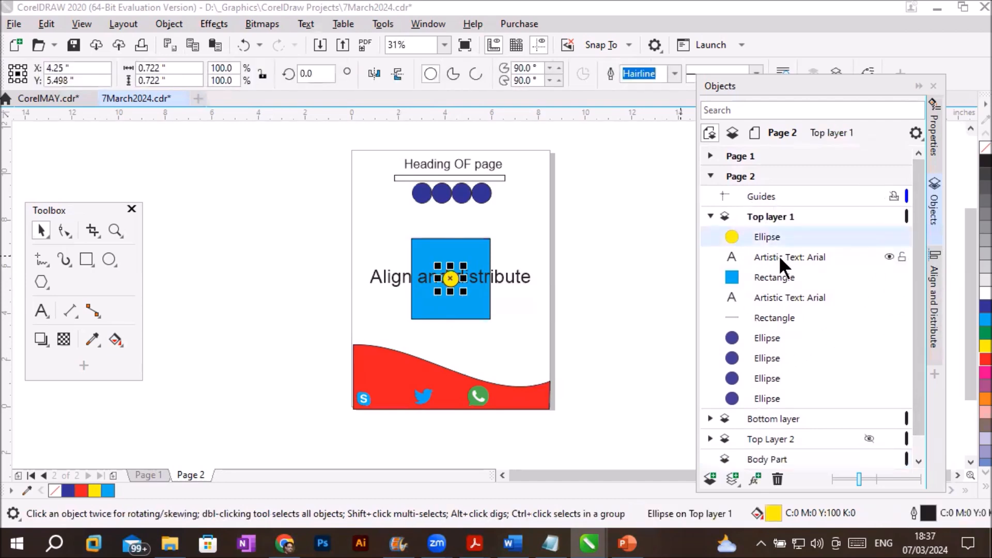
pyautogui.keyDown('shift'); pyautogui.click(783, 257); pyautogui.keyUp('shift')
pyautogui.keyDown('shift'); pyautogui.click(777, 275); pyautogui.keyUp('shift')
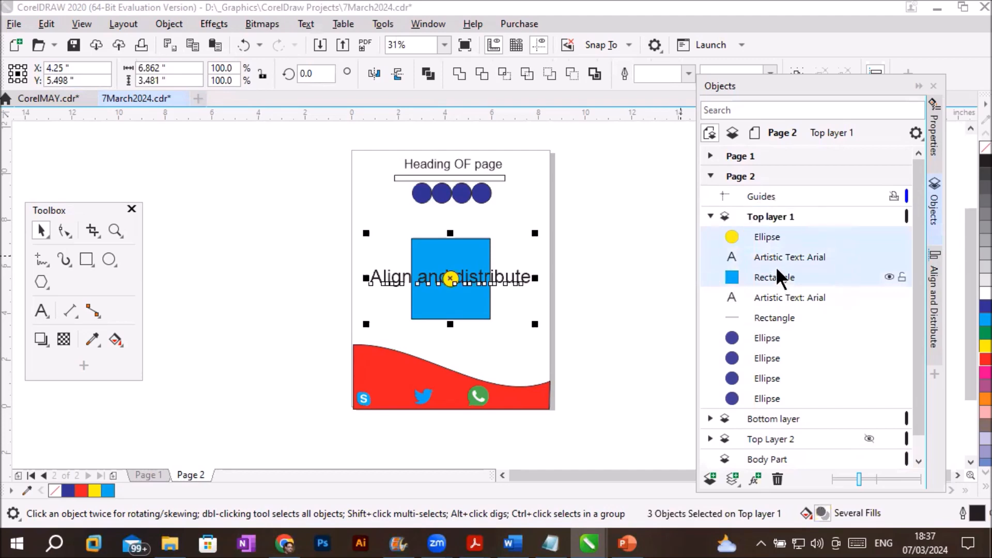
pyautogui.rightClick(770, 259)
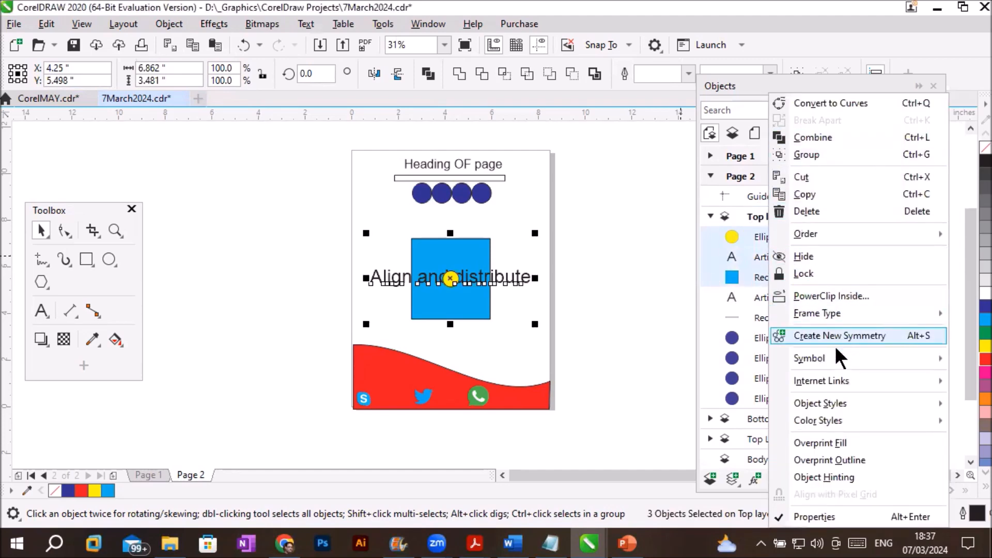
pyautogui.moveTo(821, 386)
pyautogui.moveTo(827, 228)
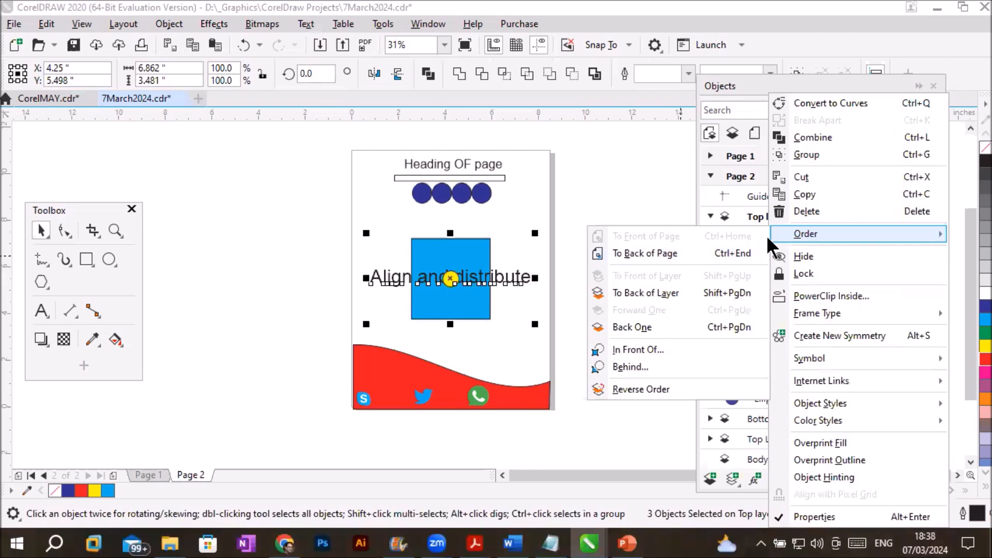
pyautogui.click(646, 252)
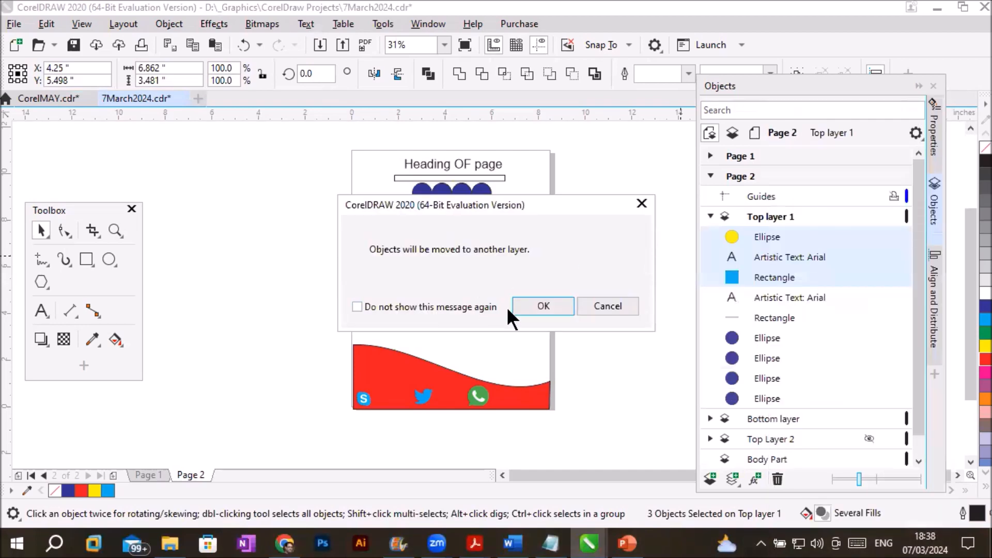
pyautogui.click(532, 304)
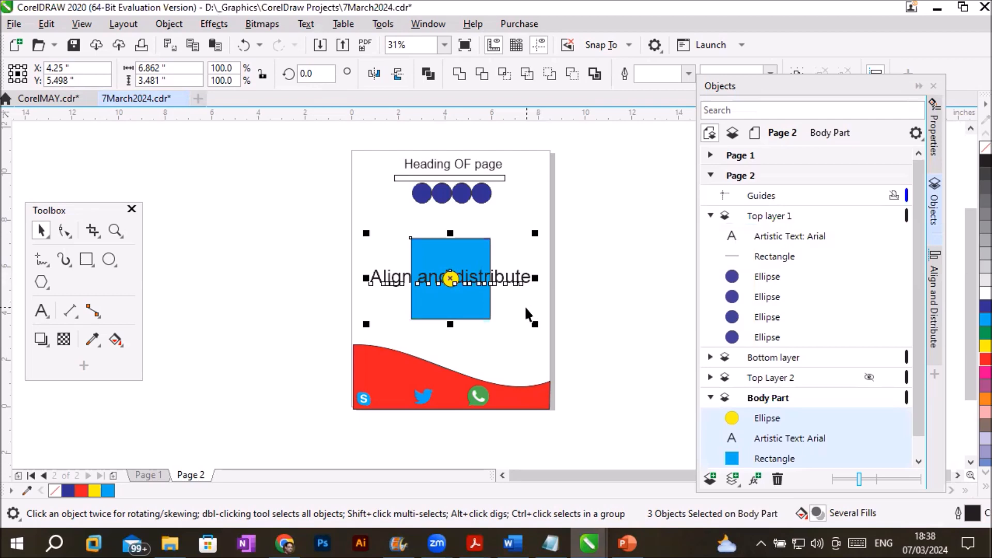
pyautogui.click(253, 241)
pyautogui.scroll(2, 457, 276)
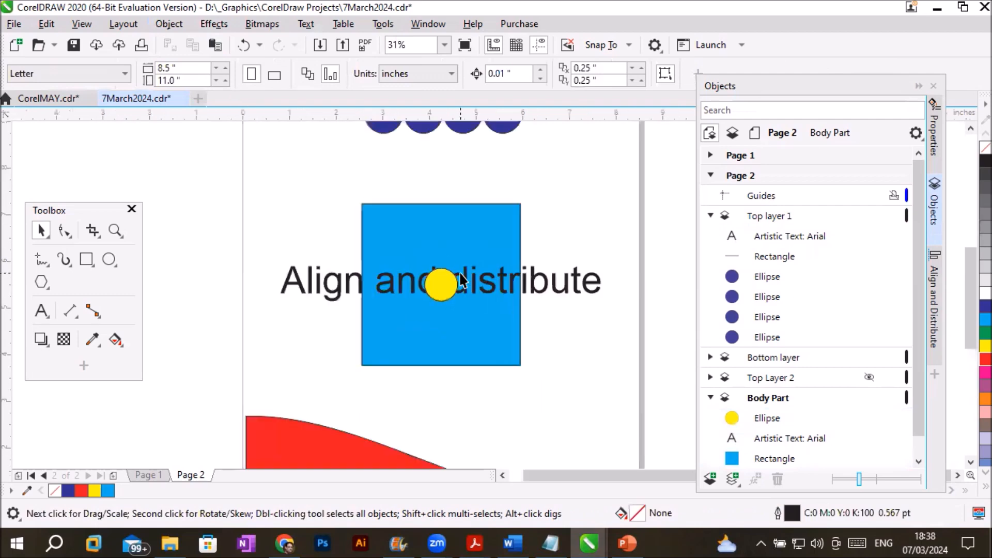
pyautogui.click(168, 24)
pyautogui.moveTo(255, 235)
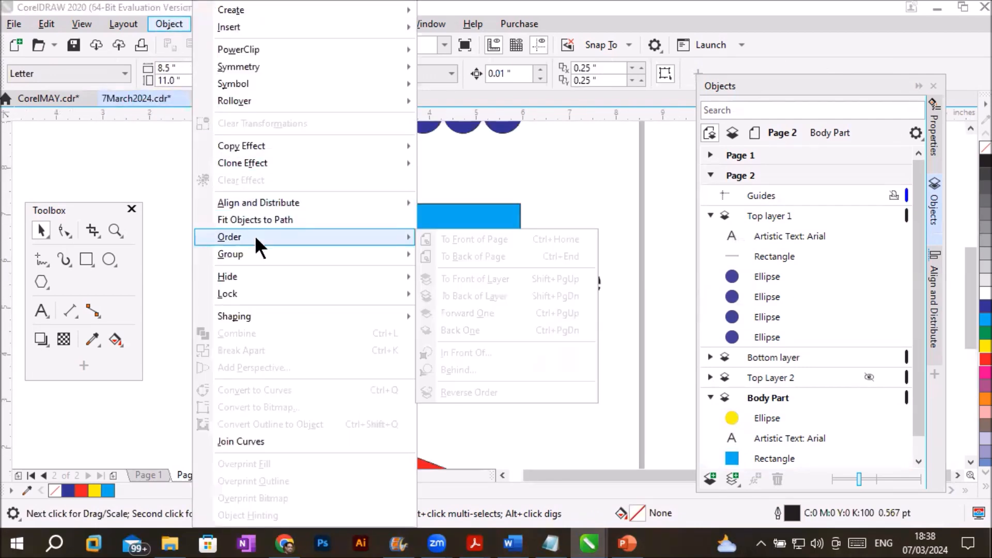
pyautogui.click(607, 199)
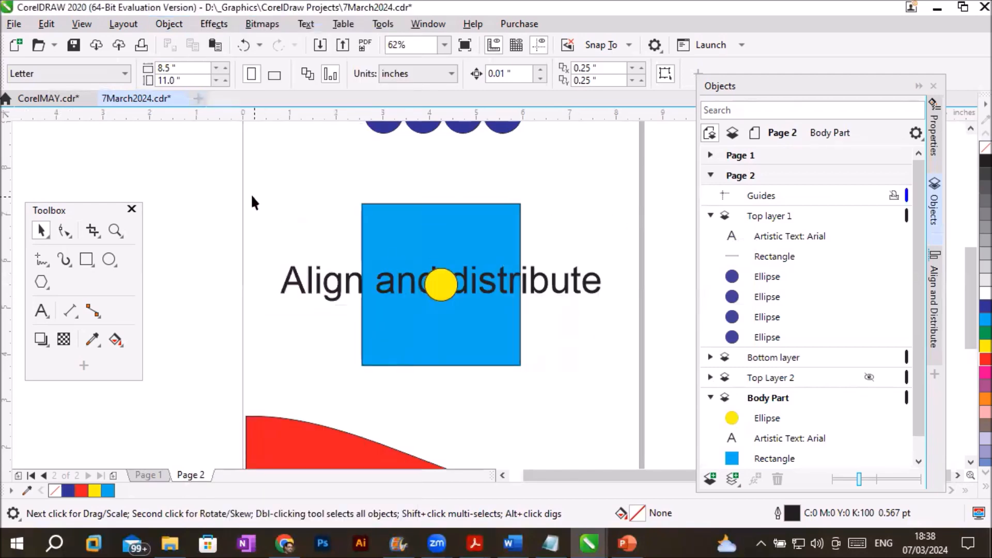
# Enlarge the yellow ellipse to about 1.107 in across and move it near the centre of the blue rectangle
pyautogui.click(442, 277)
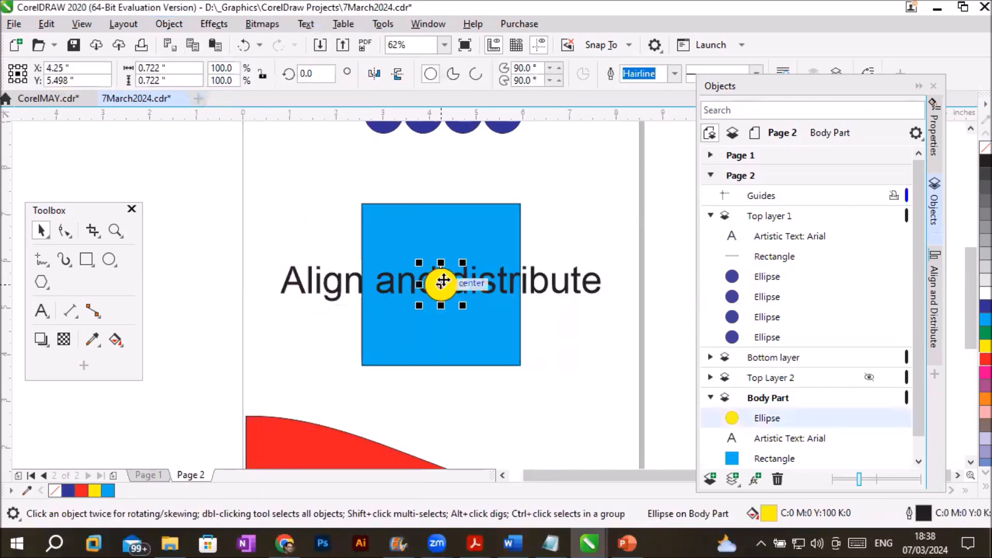
pyautogui.moveTo(463, 263); pyautogui.dragTo(485, 240)
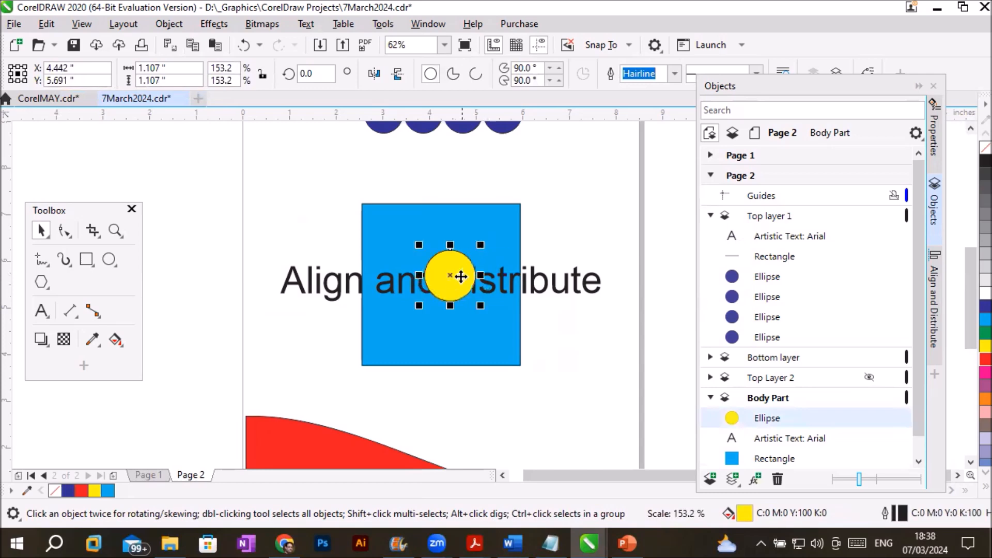
pyautogui.moveTo(450, 283); pyautogui.dragTo(443, 288)
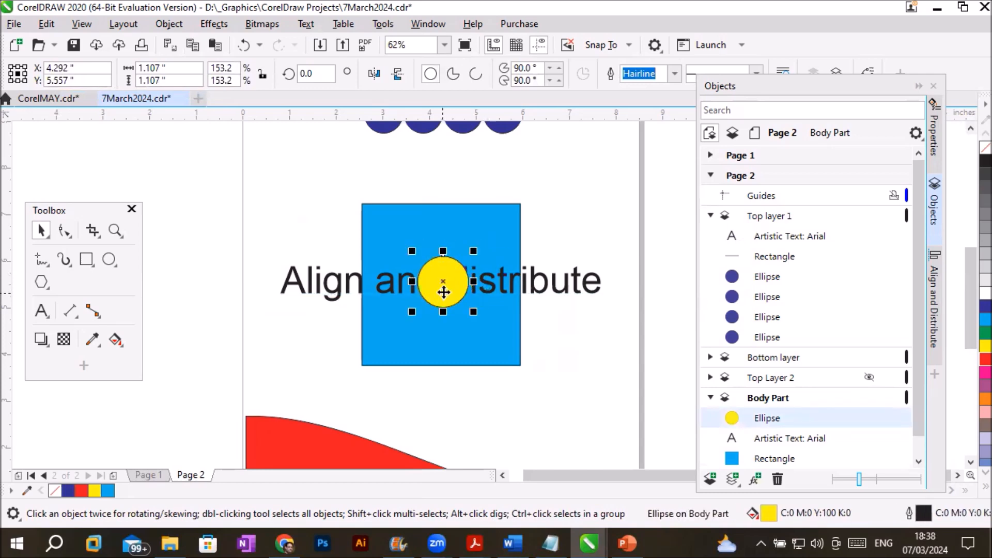
# Widen the blue rectangle on both sides to about 6.88 in so it spans the "Align and distribute" text
pyautogui.click(556, 296)
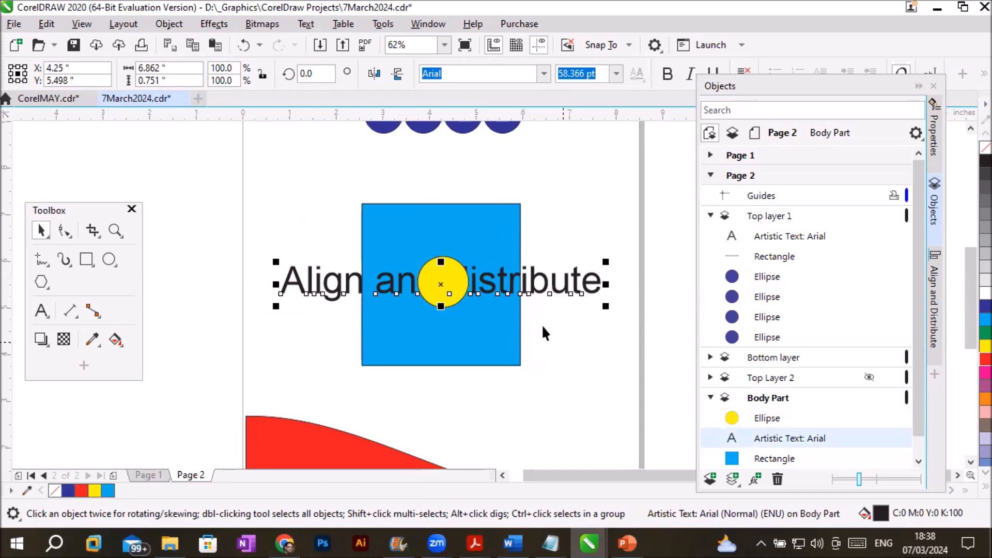
pyautogui.click(491, 208)
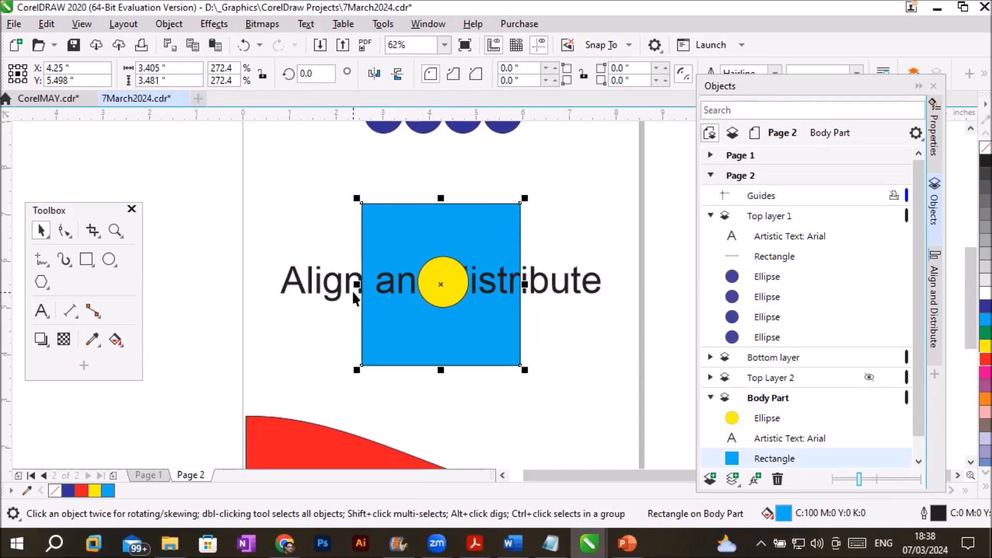
pyautogui.moveTo(357, 284); pyautogui.dragTo(282, 285)
pyautogui.moveTo(524, 284); pyautogui.dragTo(603, 290)
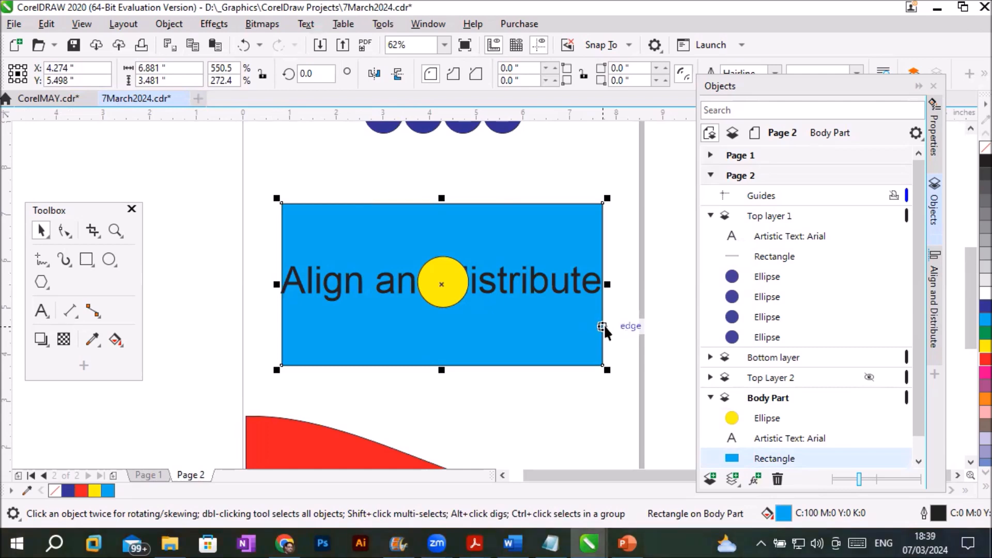
pyautogui.click(544, 160)
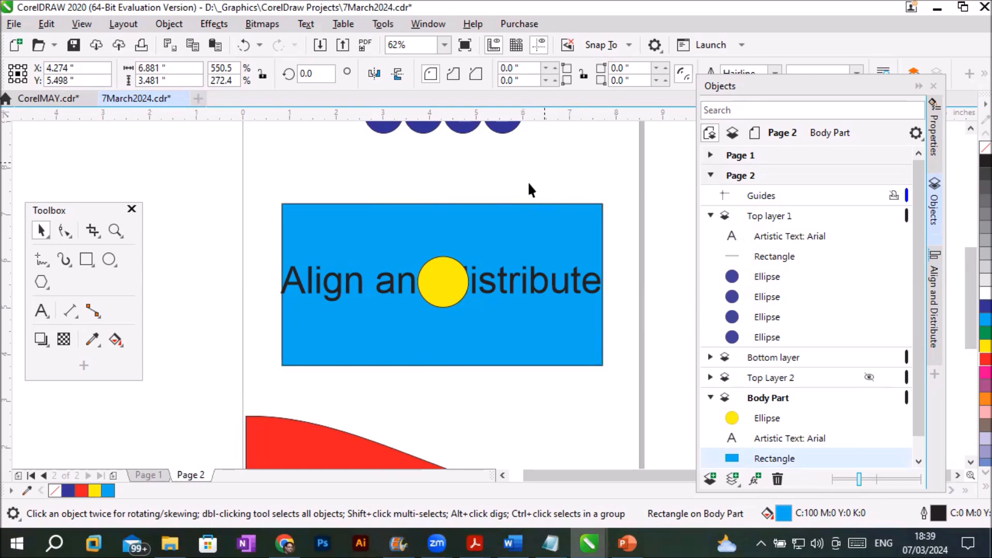
# Order the blue rectangle in front of the thin rectangle under the heading, accepting the move to another layer
pyautogui.click(506, 220)
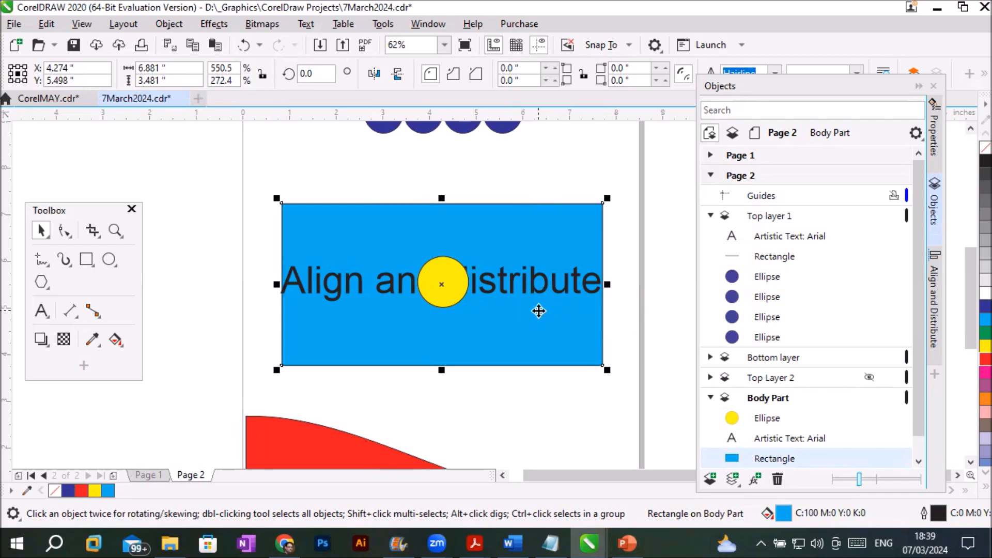
pyautogui.rightClick(484, 220)
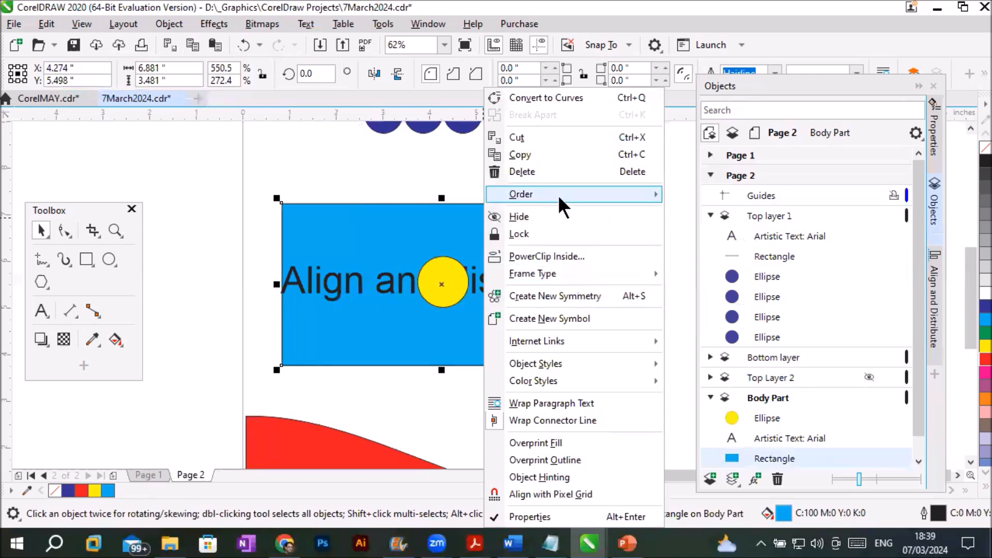
pyautogui.moveTo(558, 194)
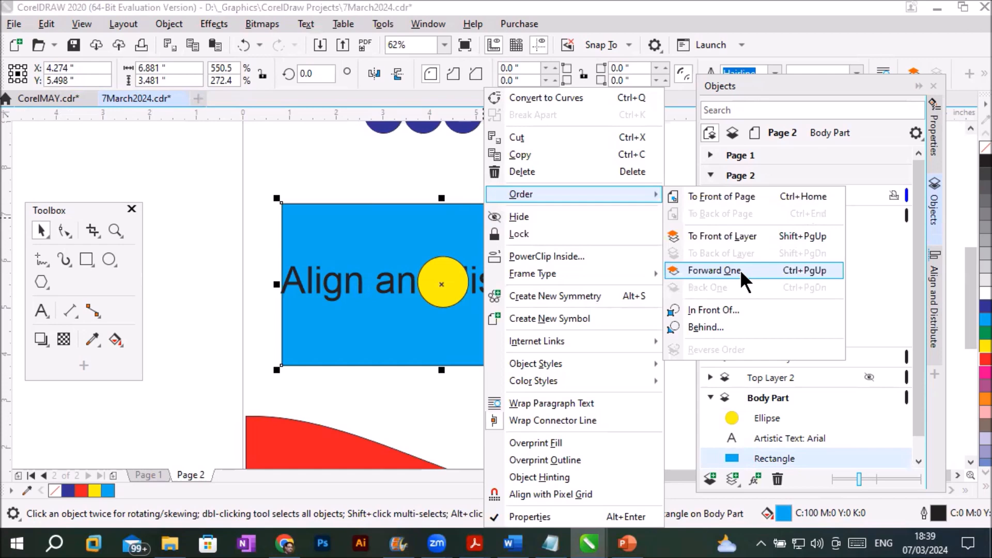
pyautogui.click(721, 309)
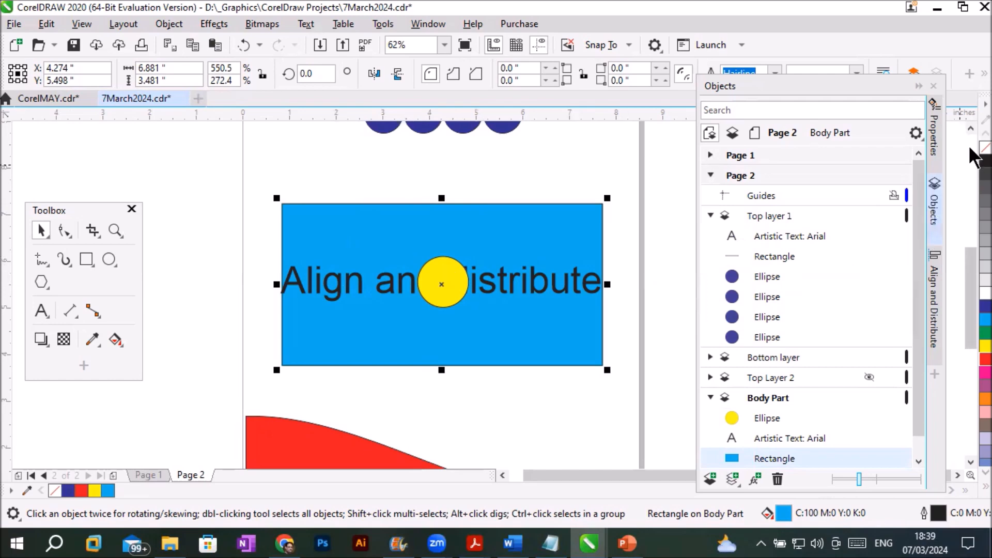
pyautogui.click(970, 130)
pyautogui.click(970, 129)
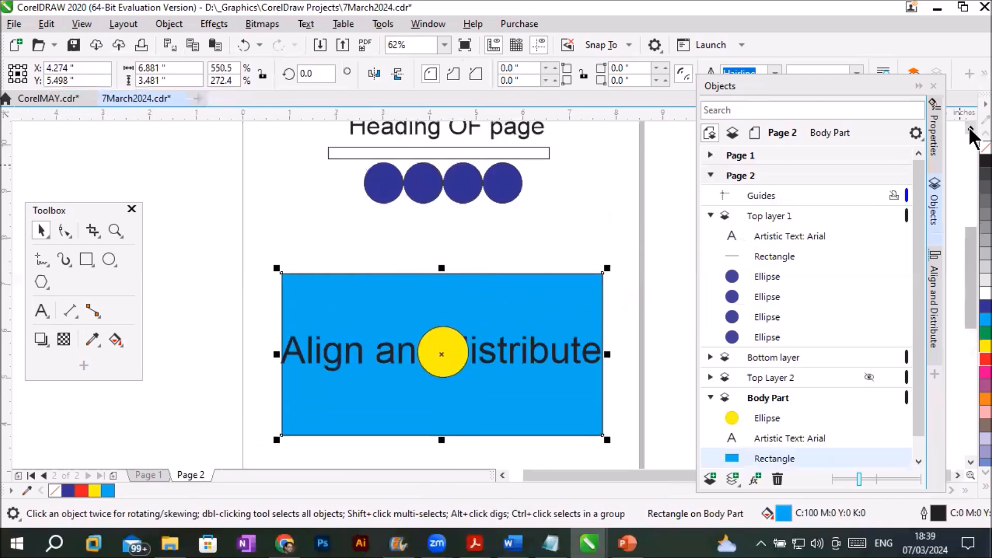
pyautogui.click(970, 129)
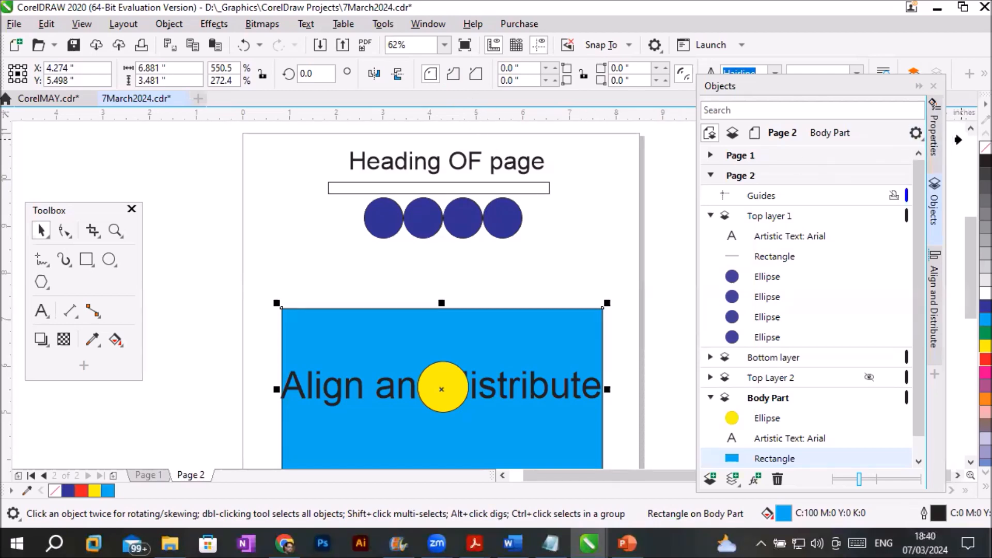
pyautogui.click(971, 129)
pyautogui.click(970, 129)
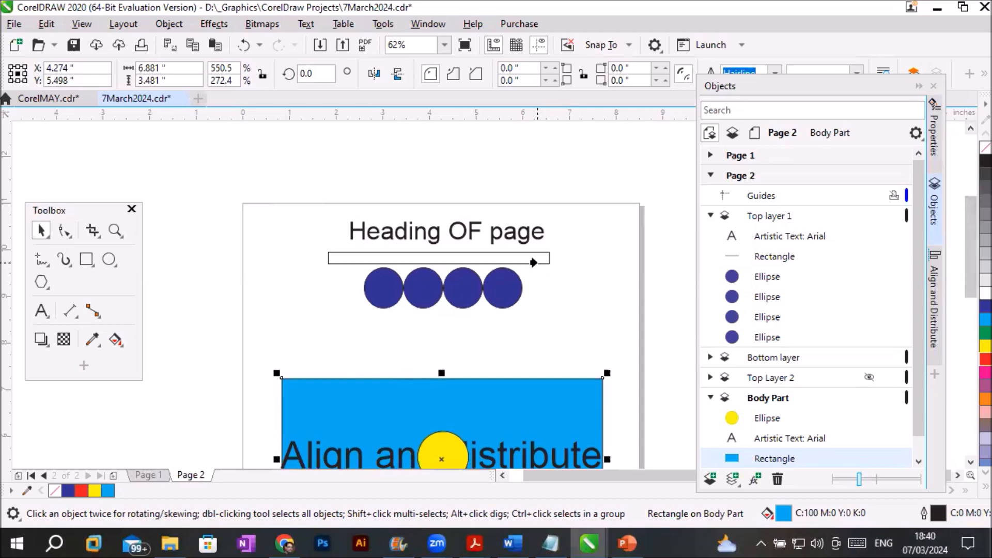
pyautogui.click(537, 263)
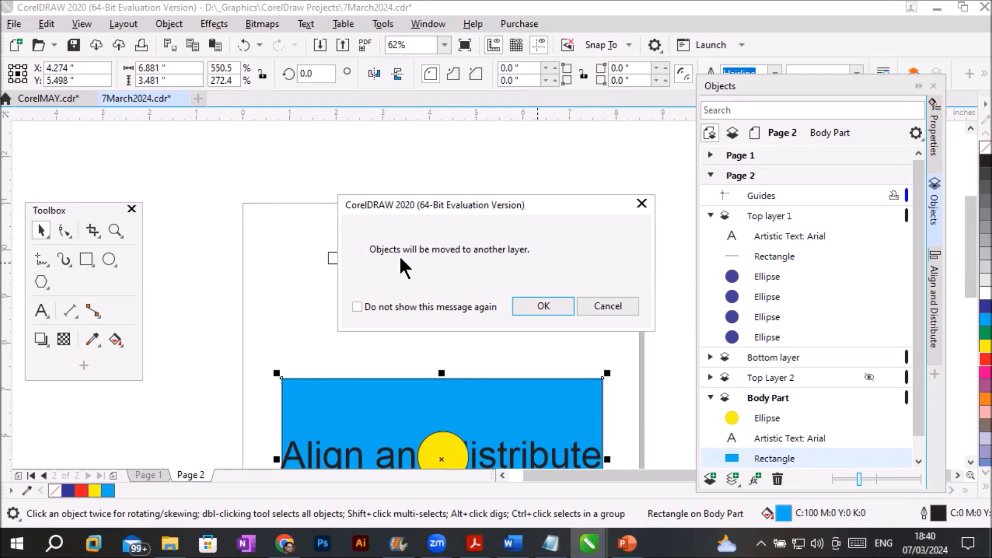
pyautogui.click(553, 306)
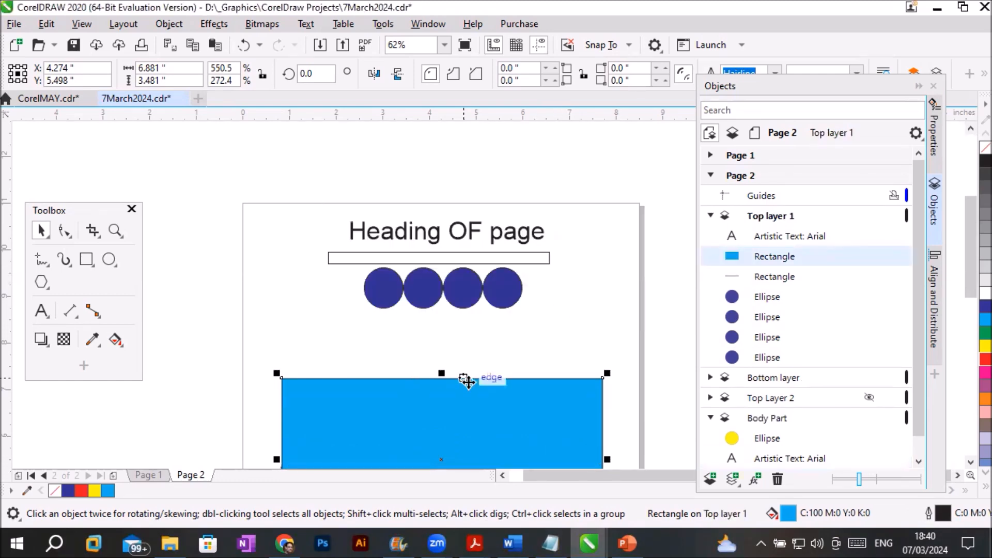
# Move the blue rectangle up over the heading objects, centring it at about X 4.224 in, Y 9.598 in
pyautogui.scroll(-1, 498, 394)
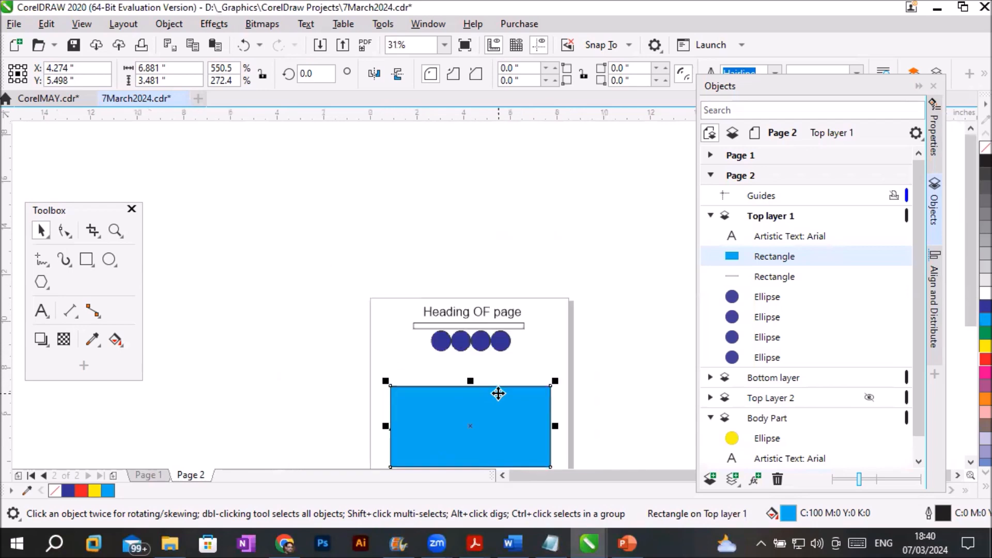
pyautogui.click(970, 462)
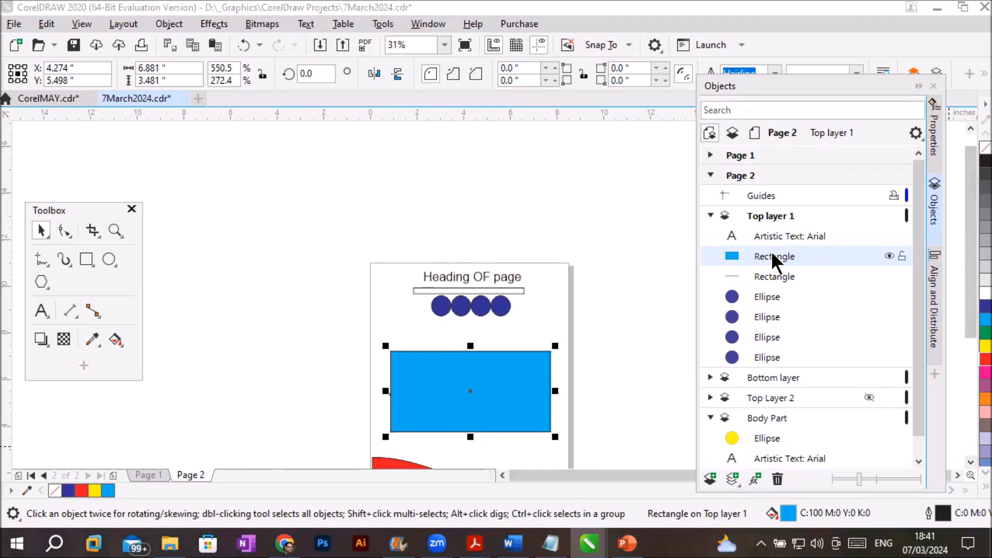
pyautogui.click(771, 276)
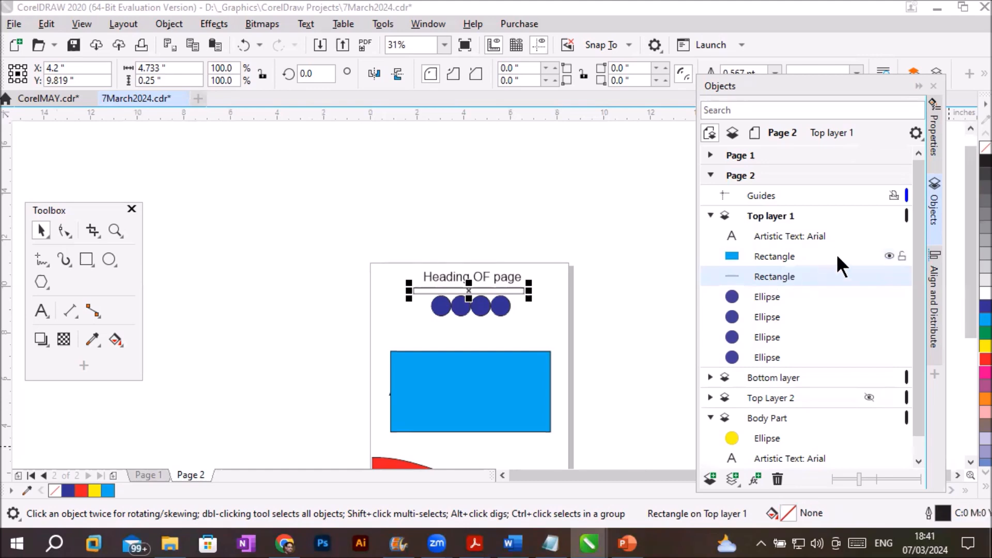
pyautogui.click(502, 394)
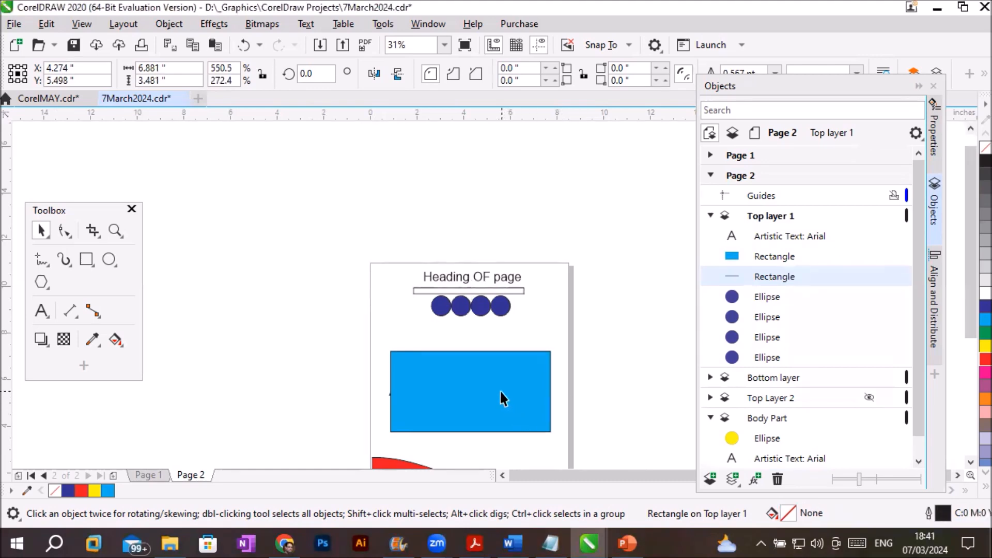
pyautogui.moveTo(501, 392); pyautogui.dragTo(503, 290)
pyautogui.hotkey('shift', 'F2')
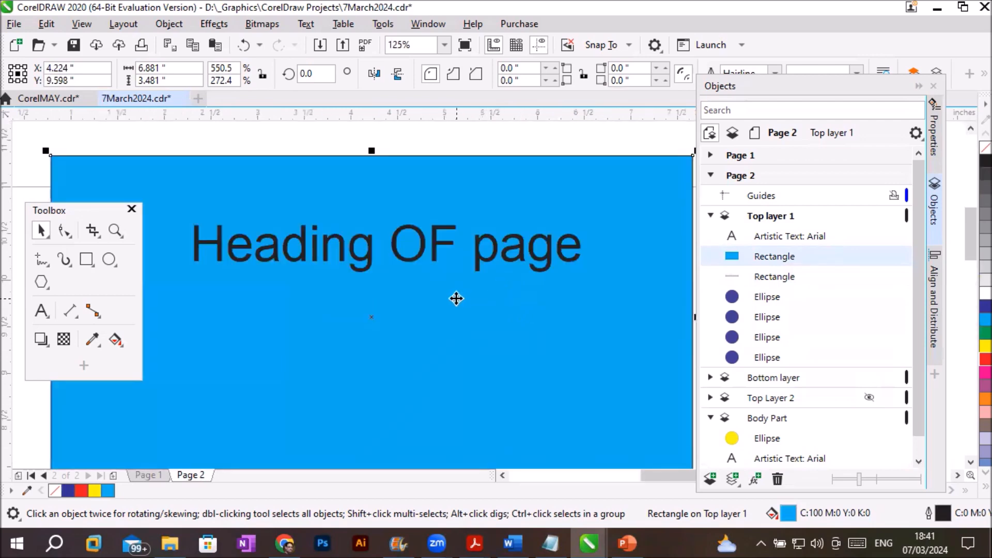
# Move the blue rectangle below the thin rectangle in Top layer 1's stacking order
pyautogui.scroll(-1, 461, 301)
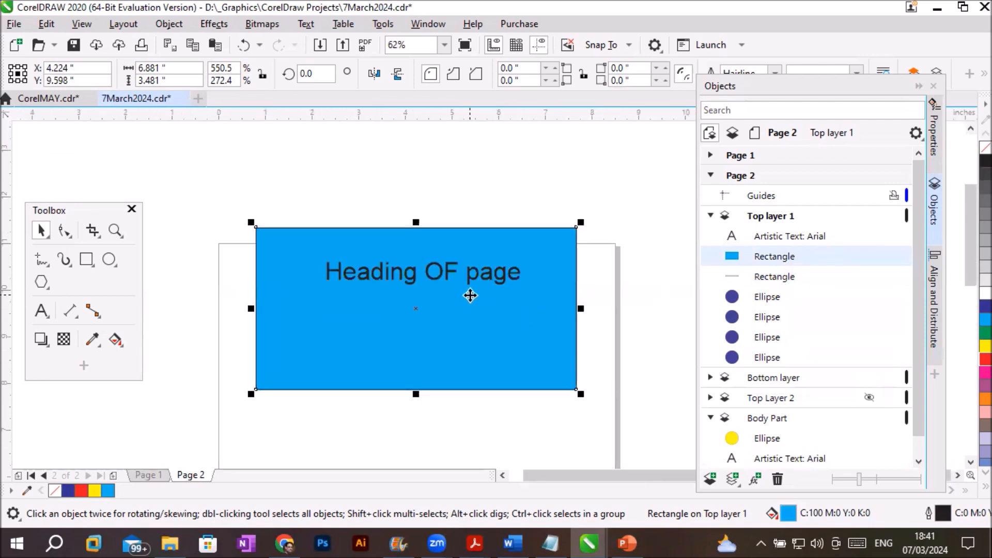
pyautogui.click(771, 257)
pyautogui.moveTo(771, 260); pyautogui.dragTo(770, 283)
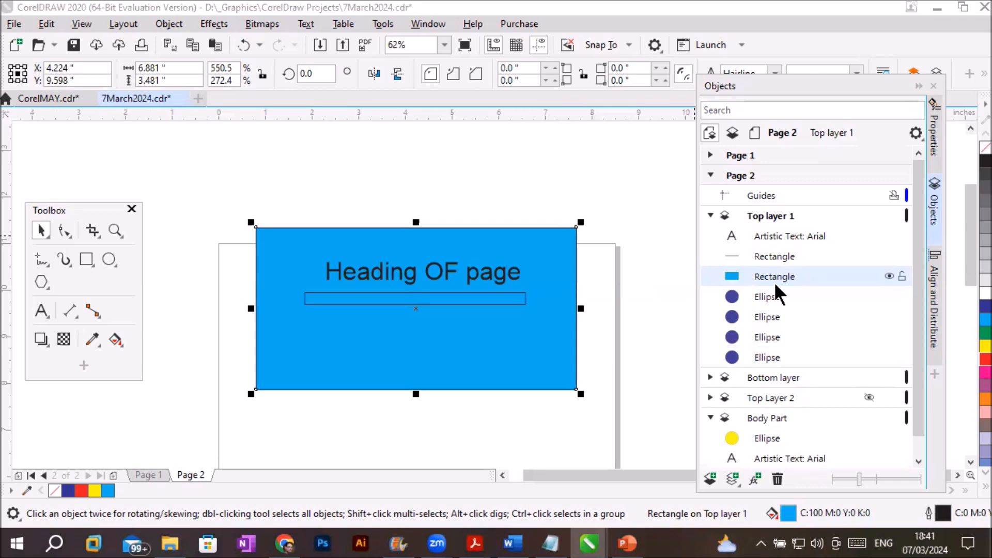
# Undo the blue rectangle's moves and reordering until it is back on the Body Part layer behind the text and yellow circle
pyautogui.hotkey('ctrl', 'z')
pyautogui.hotkey('ctrl', 'z')
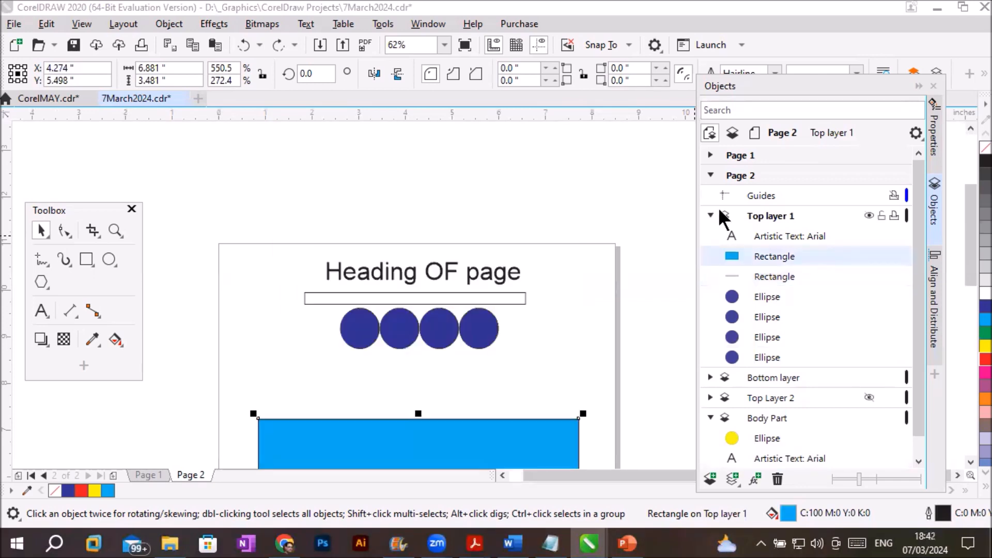
pyautogui.scroll(-3, 562, 331)
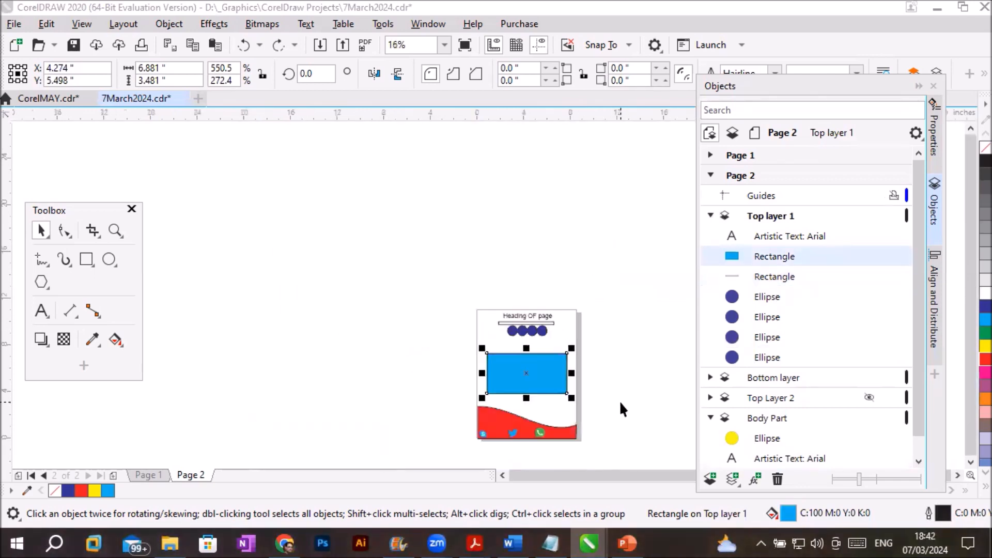
pyautogui.hotkey('ctrl', 'shift', 'z')
pyautogui.scroll(2, 597, 372)
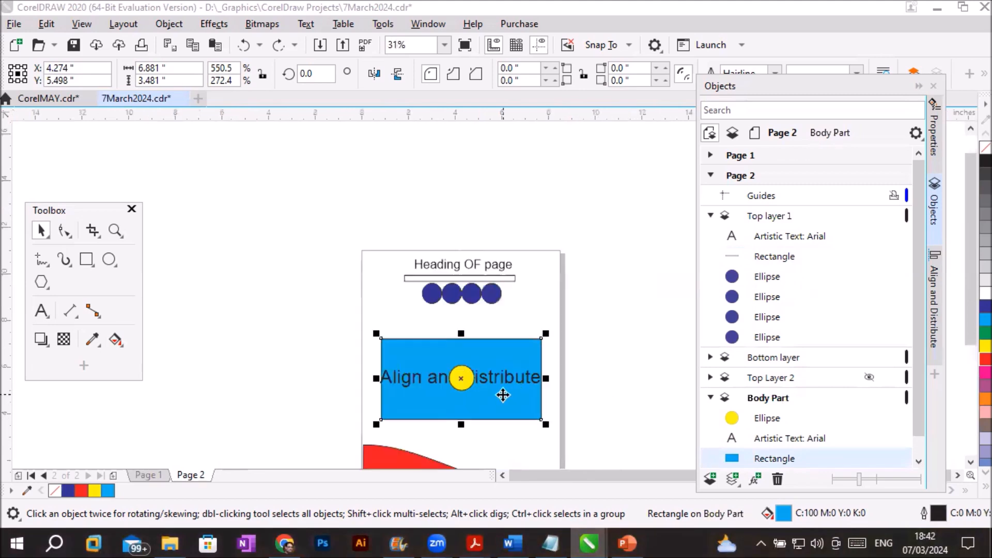
pyautogui.scroll(2, 502, 395)
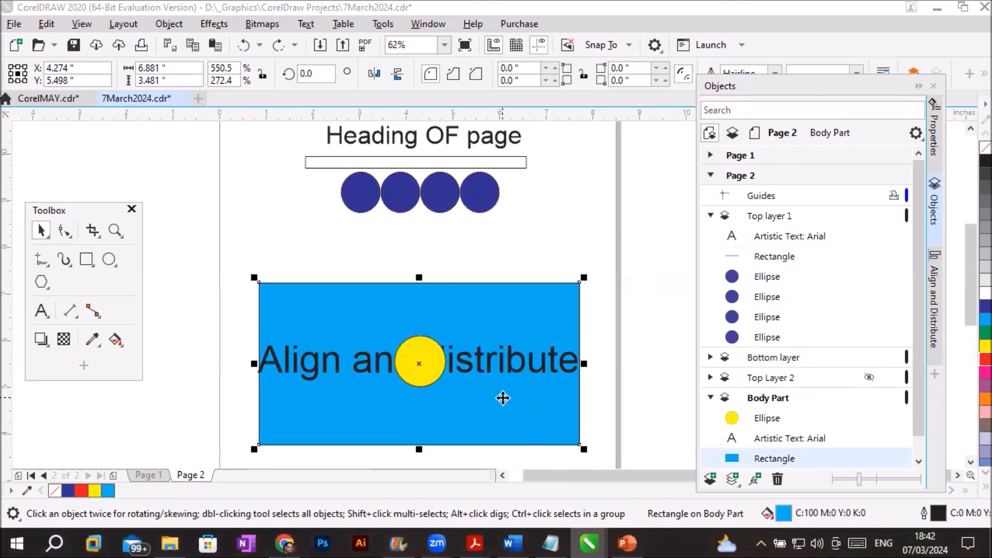
pyautogui.click(554, 263)
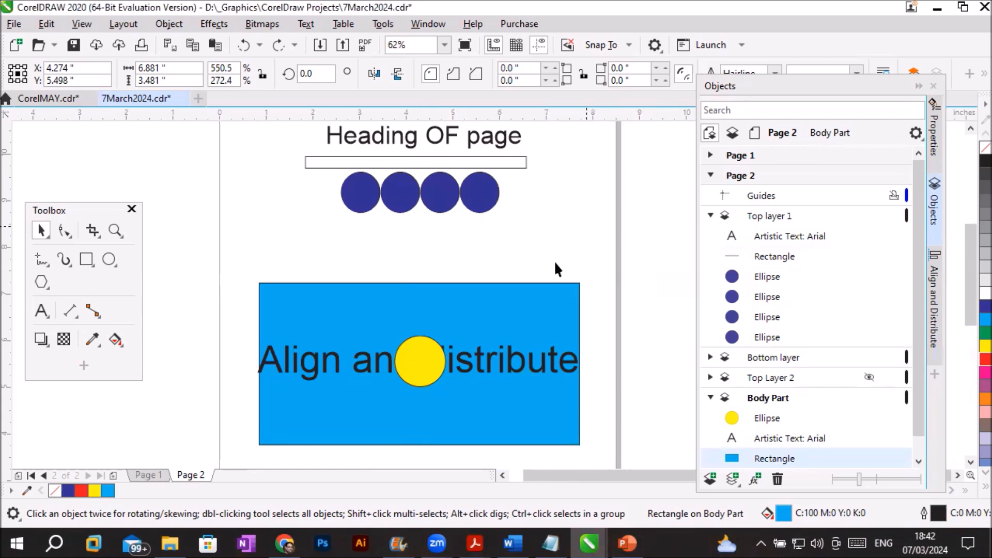
pyautogui.click(536, 290)
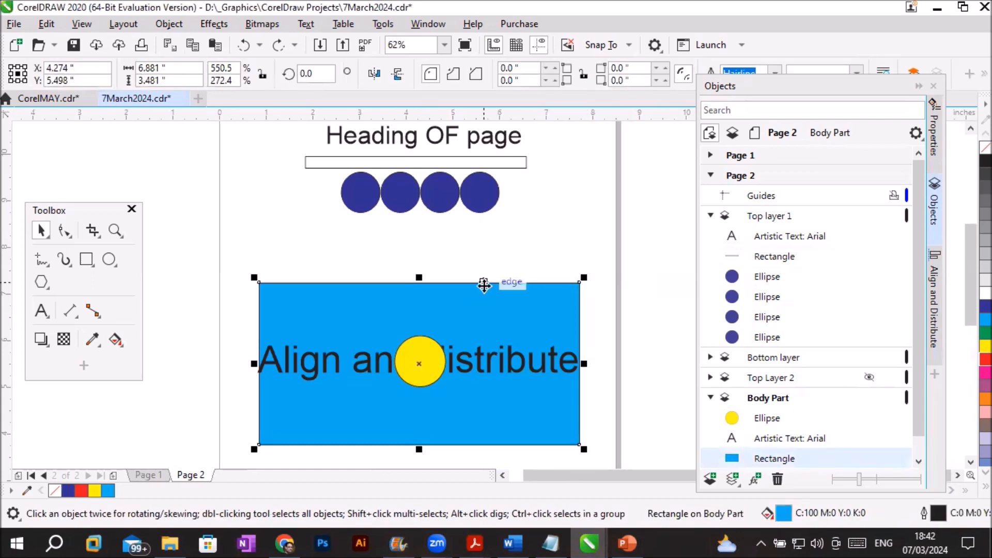
pyautogui.rightClick(480, 303)
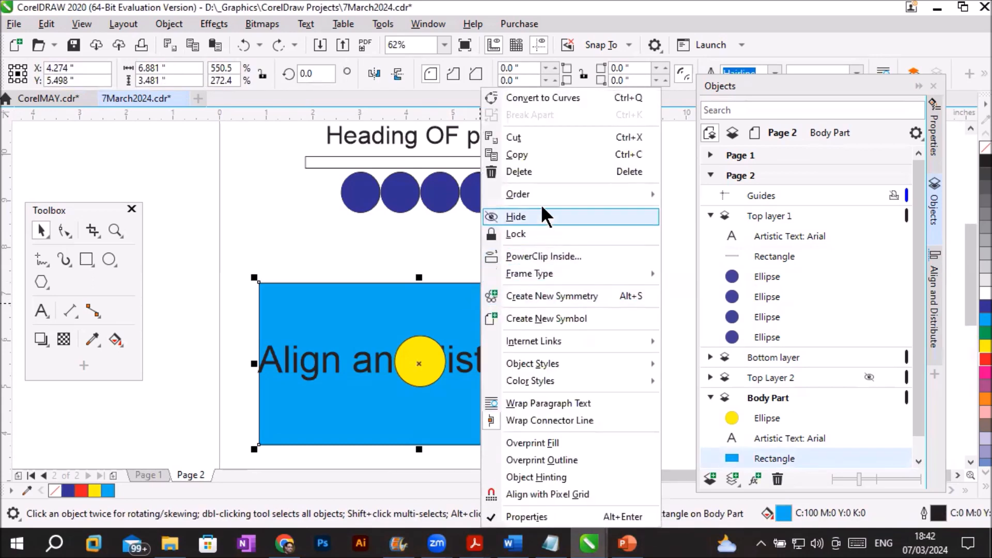
pyautogui.moveTo(541, 194)
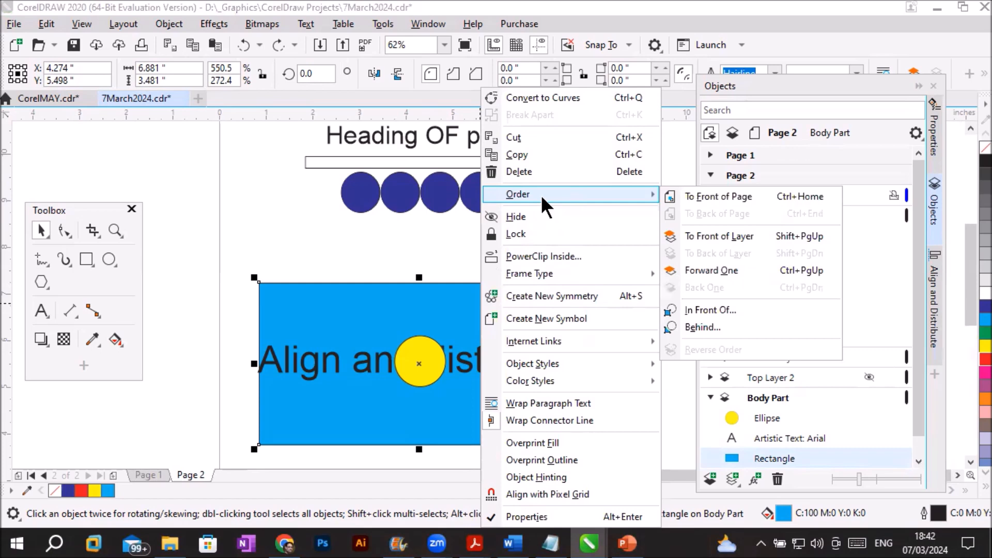
pyautogui.click(877, 290)
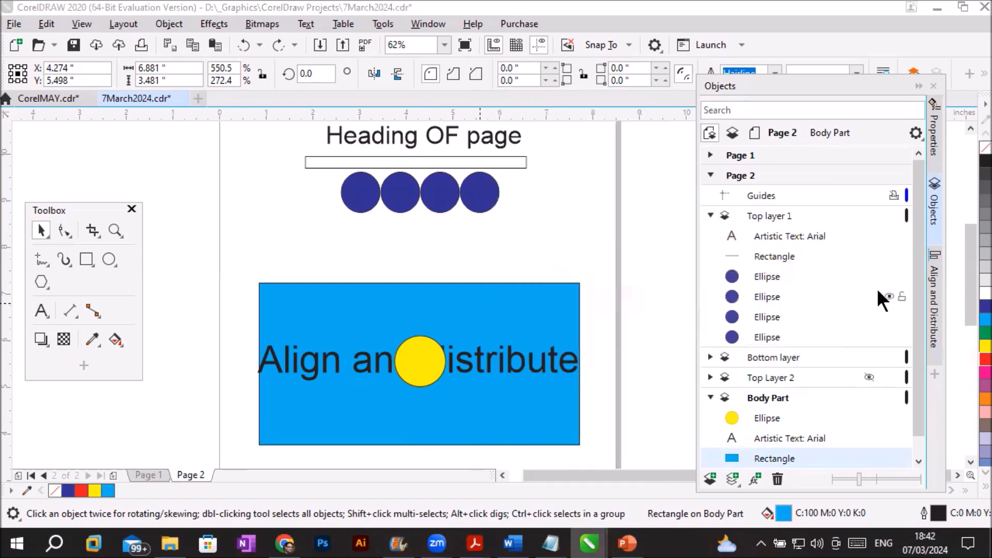
pyautogui.click(876, 288)
# Move the blue rectangle into Top layer 1 below the thin rectangle and up over the heading objects, and undo both moves
pyautogui.click(776, 458)
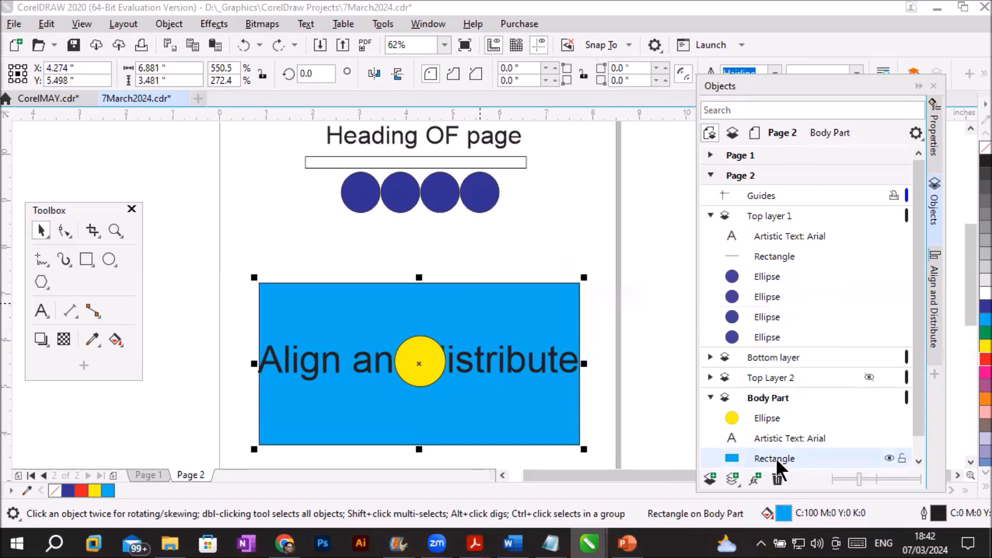
pyautogui.moveTo(776, 458); pyautogui.dragTo(783, 244)
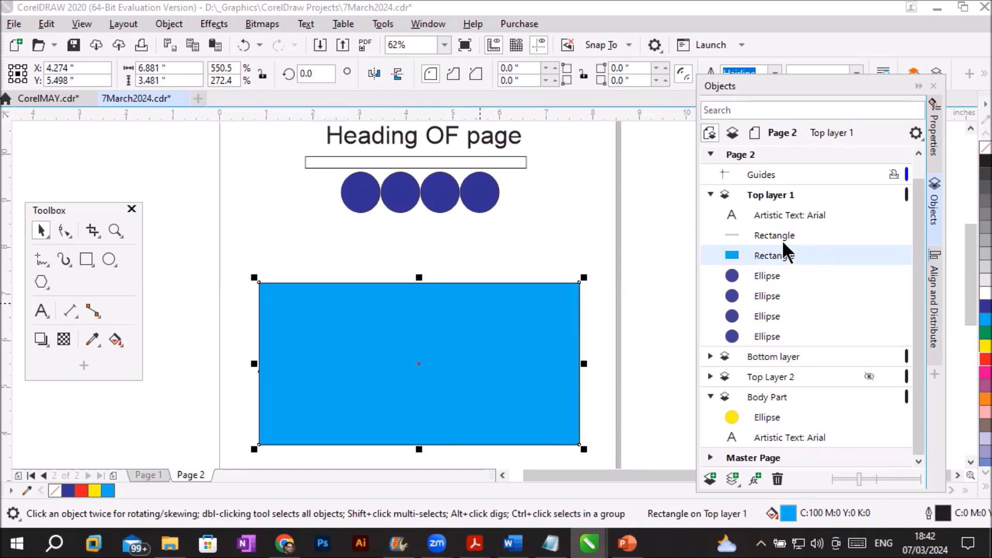
pyautogui.moveTo(516, 325); pyautogui.dragTo(521, 178)
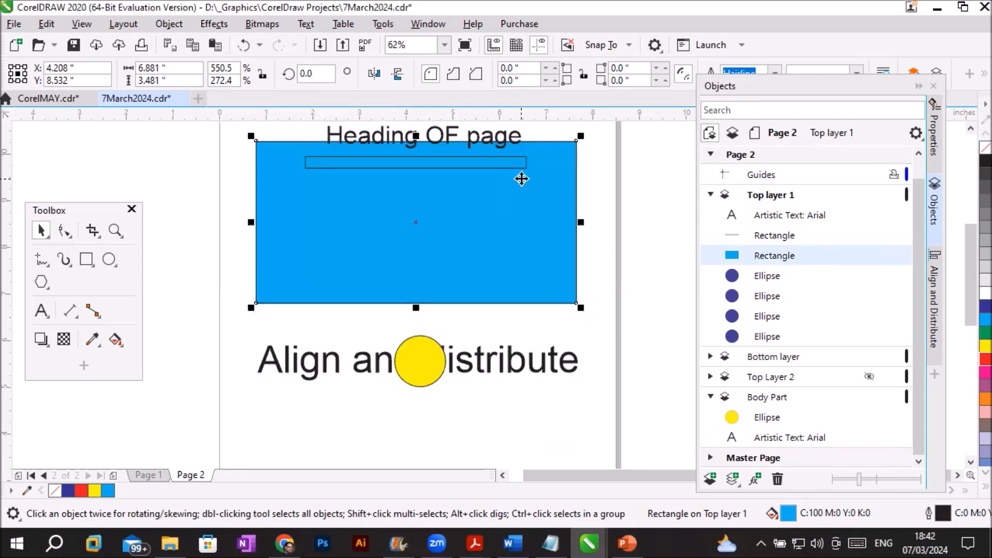
pyautogui.hotkey('ctrl', 'z')
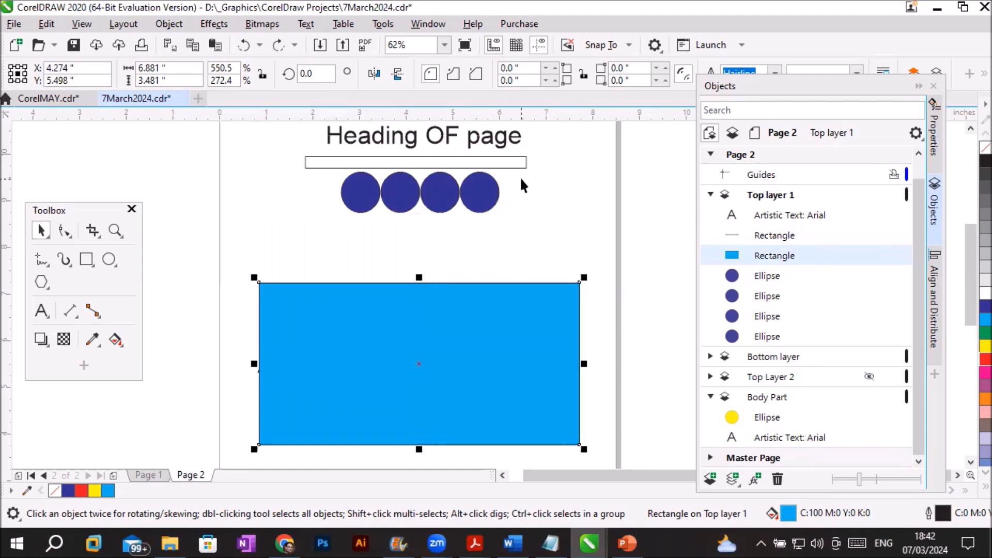
pyautogui.hotkey('ctrl', 'z')
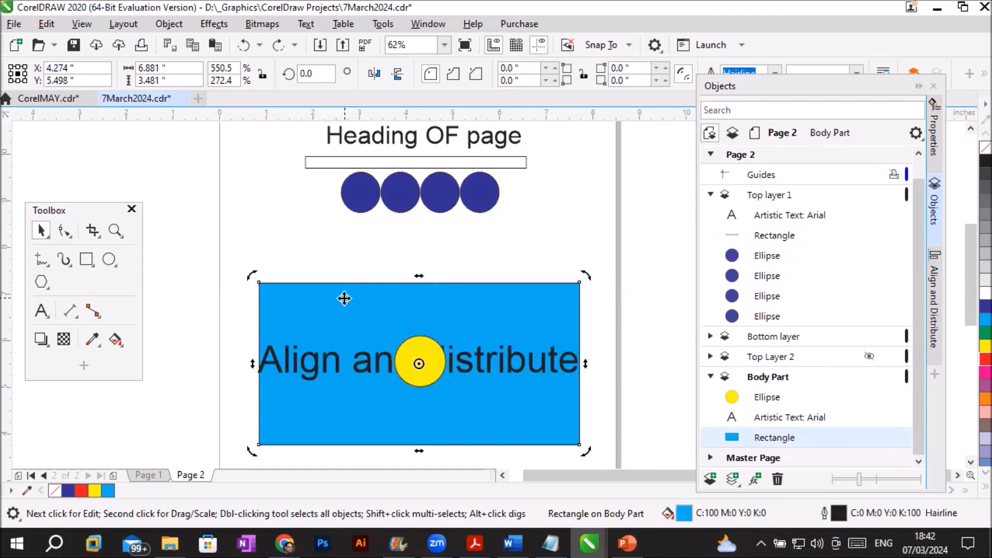
# Order the blue rectangle in front of the yellow circle using the In Front Of command
pyautogui.click(161, 26)
pyautogui.moveTo(336, 233)
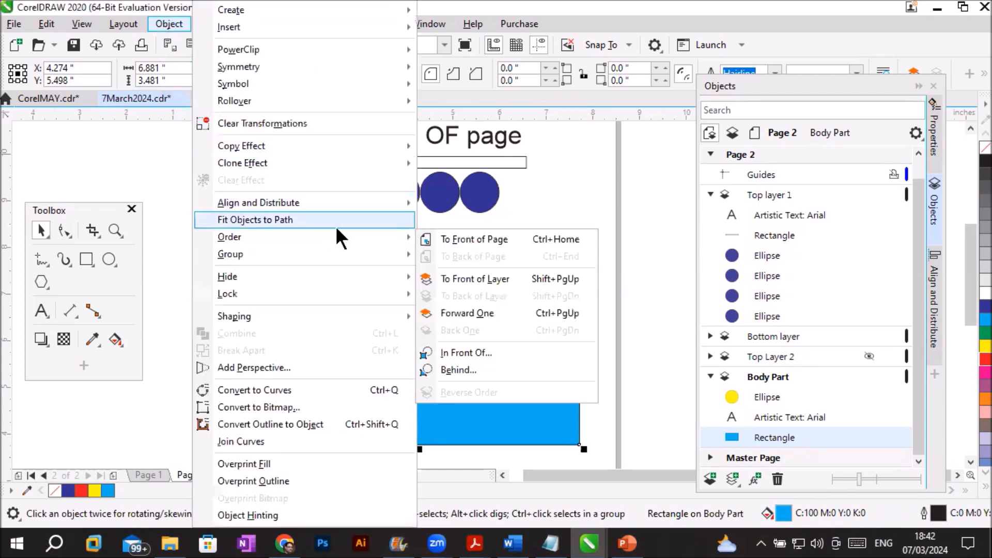
pyautogui.click(461, 353)
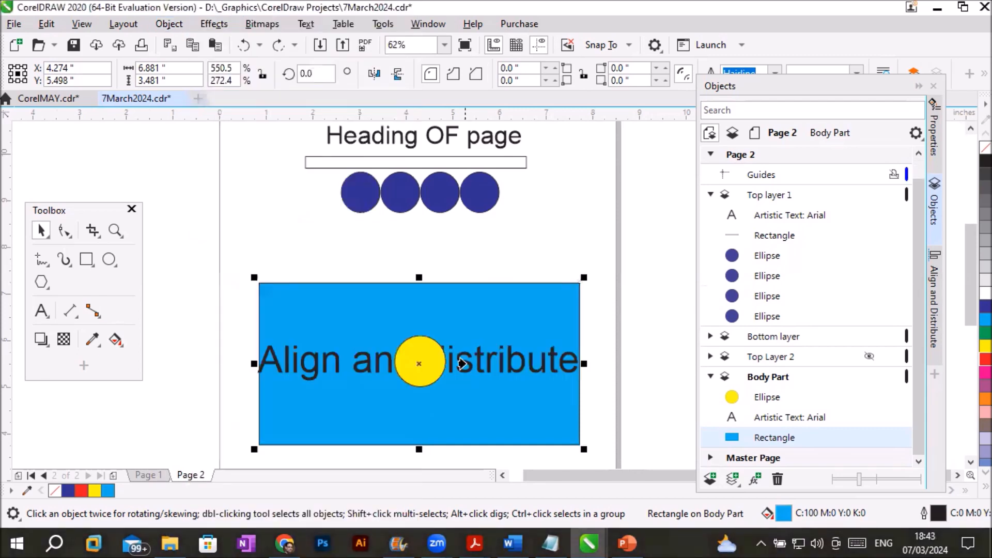
pyautogui.click(419, 349)
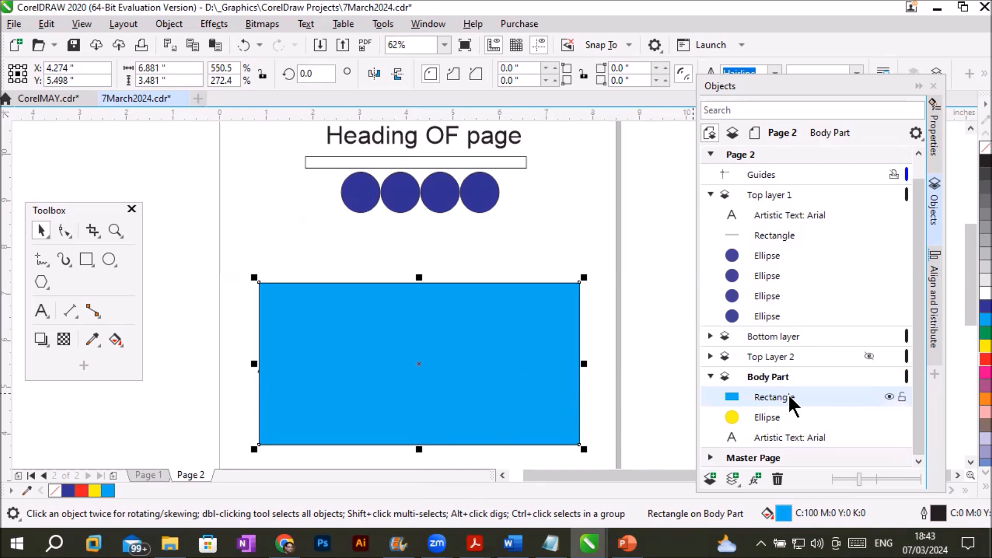
# Move the blue rectangle below the yellow ellipse and the artistic text in Body Part's stacking order
pyautogui.moveTo(789, 395); pyautogui.dragTo(781, 423)
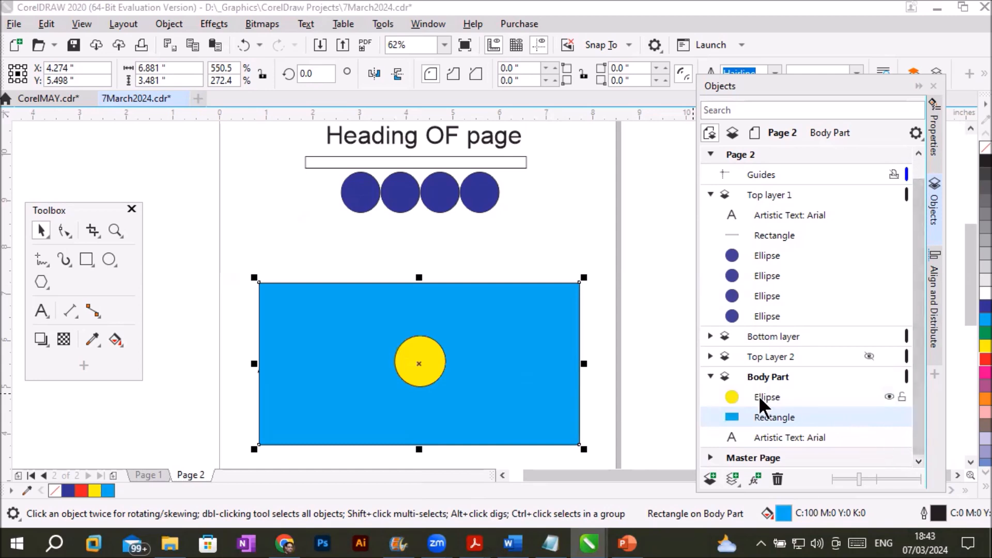
pyautogui.moveTo(763, 416); pyautogui.dragTo(767, 446)
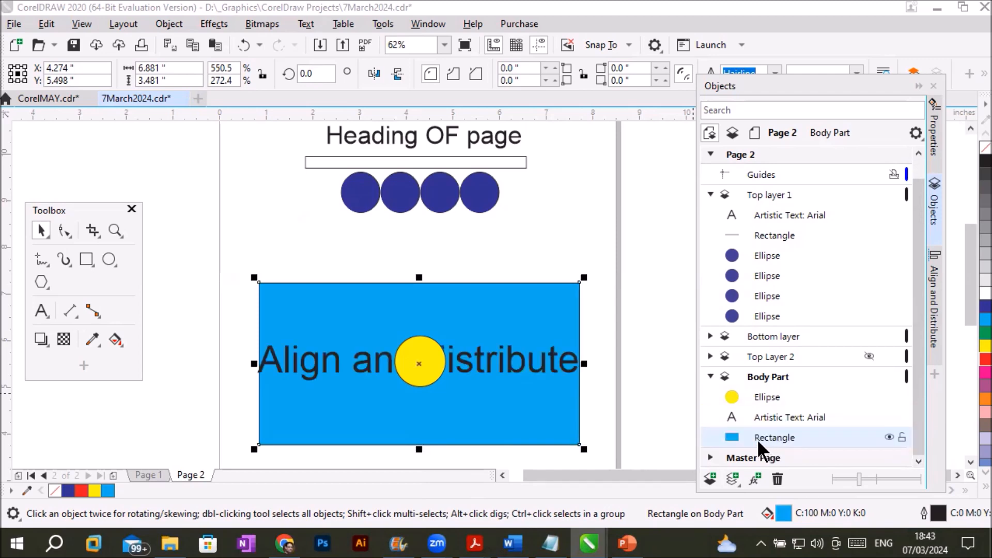
pyautogui.click(162, 24)
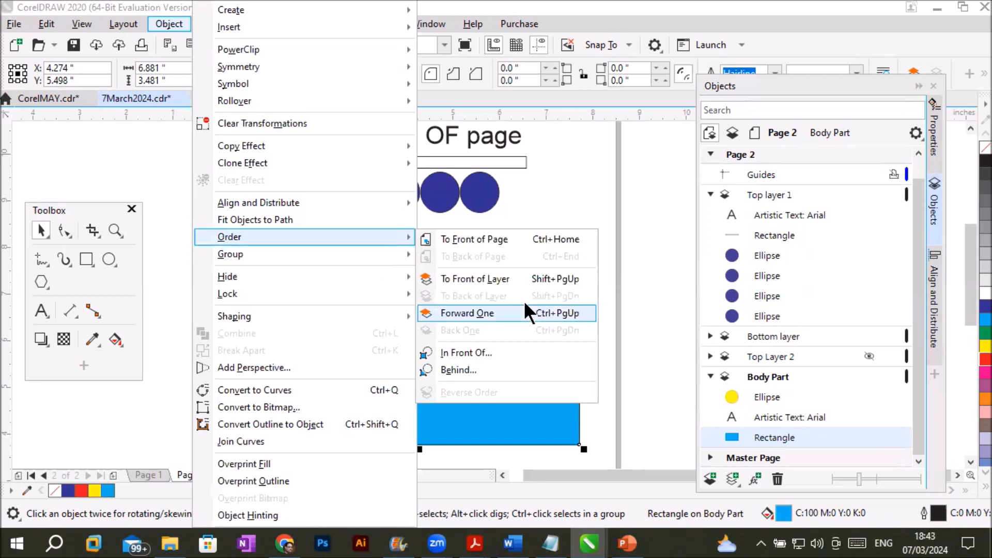
pyautogui.click(592, 204)
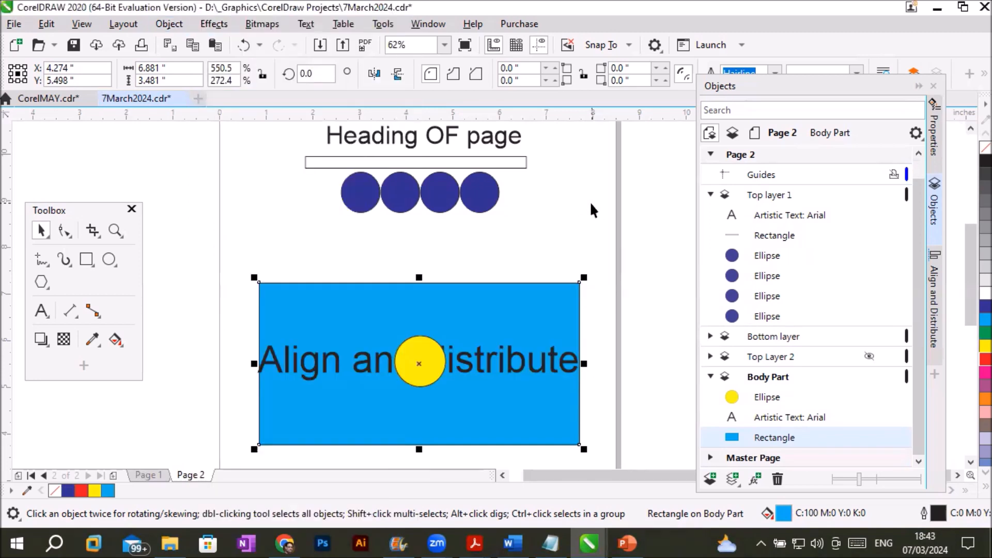
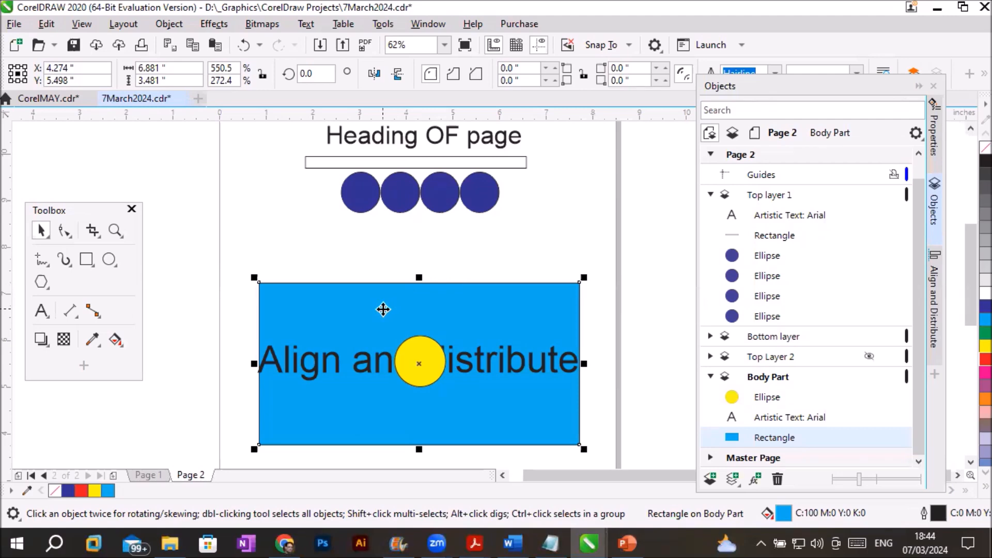
# Select the heading text, thin rectangle and four circles together and move them off the page's upper left to about X -3.175 in, Y 13.423 in
pyautogui.scroll(-2, 383, 309)
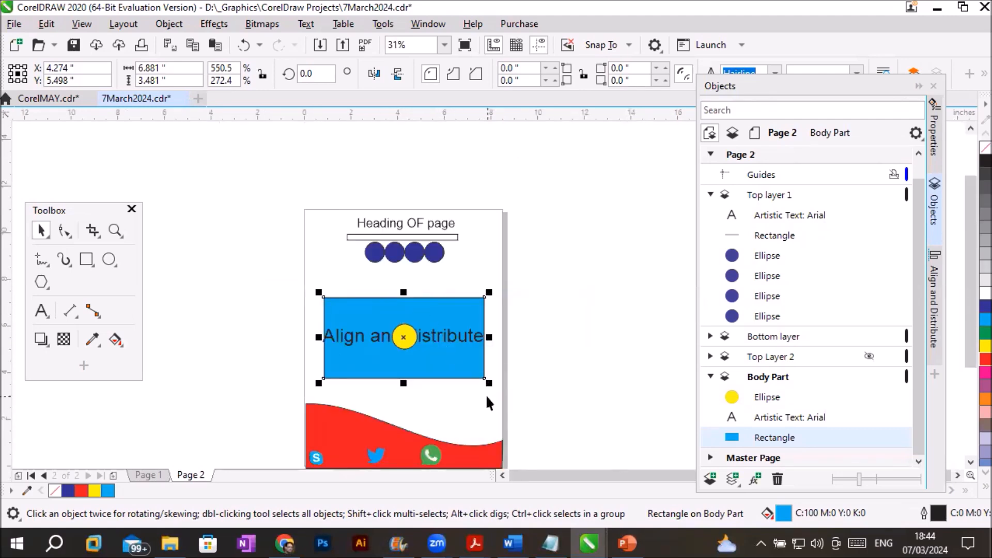
pyautogui.click(970, 463)
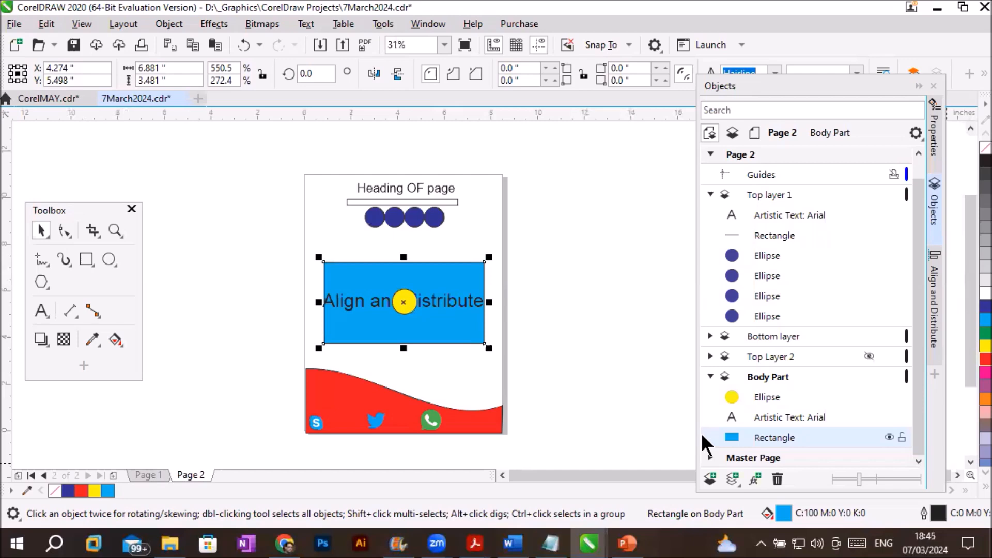
pyautogui.scroll(1, 479, 323)
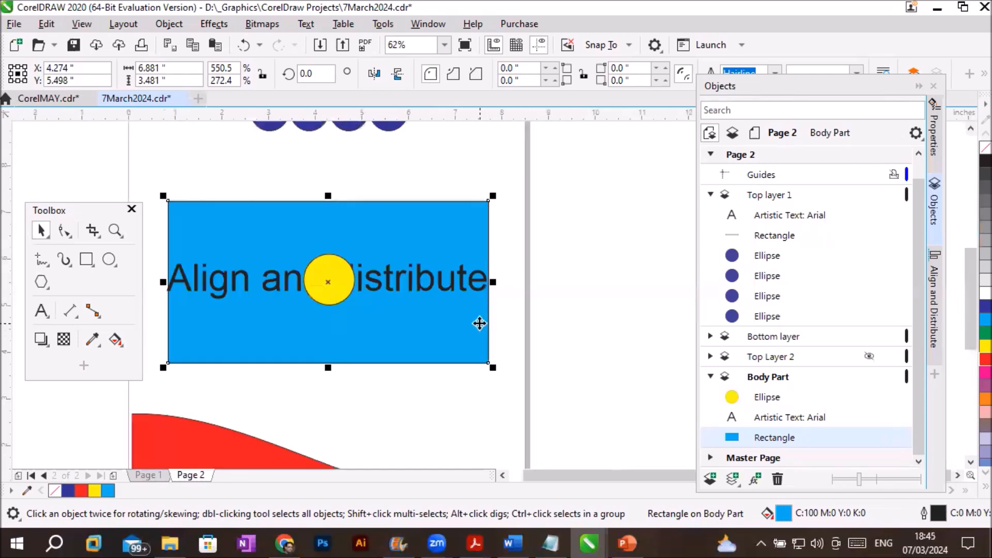
pyautogui.scroll(-2, 479, 323)
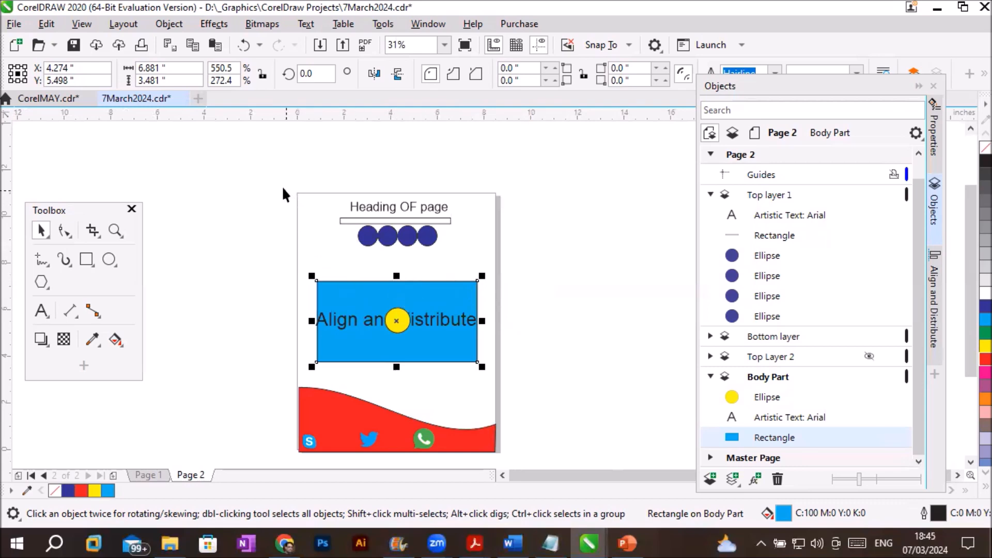
pyautogui.moveTo(279, 190); pyautogui.dragTo(472, 258)
pyautogui.moveTo(398, 220); pyautogui.dragTo(226, 133)
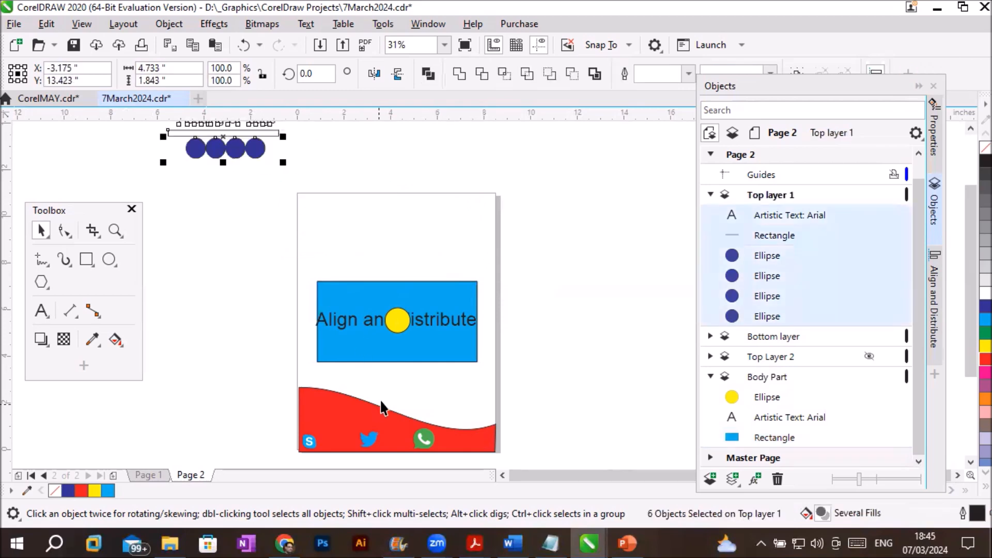
# Select the red curve with its three social icons and move them off the page's right side to about X 14.25 in, Y 8.628 in
pyautogui.moveTo(258, 370); pyautogui.dragTo(540, 477)
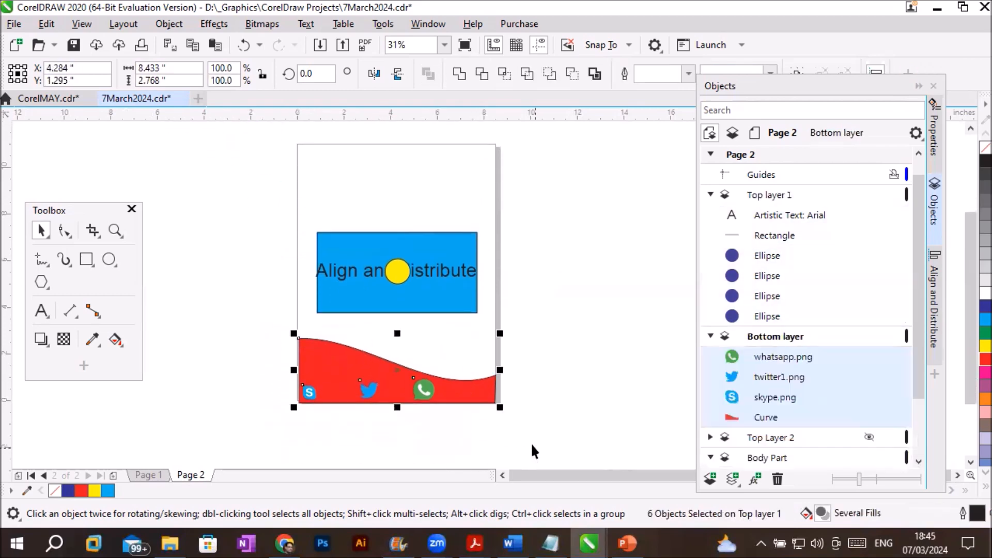
pyautogui.moveTo(417, 375); pyautogui.dragTo(648, 201)
pyautogui.click(523, 386)
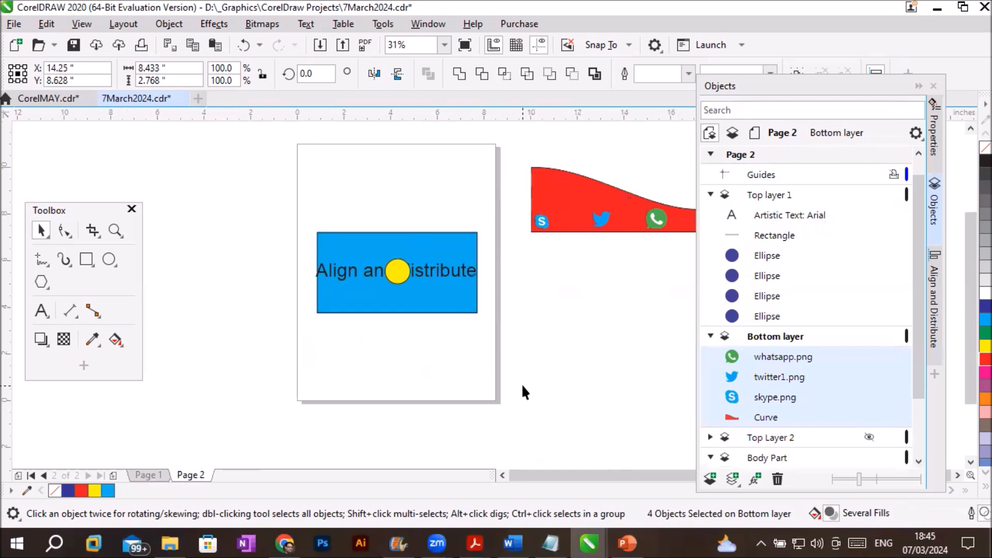
# Move the yellow circle up above the text and the blue rectangle off the text to about X -2.892 in, Y 4.498 in
pyautogui.click(397, 271)
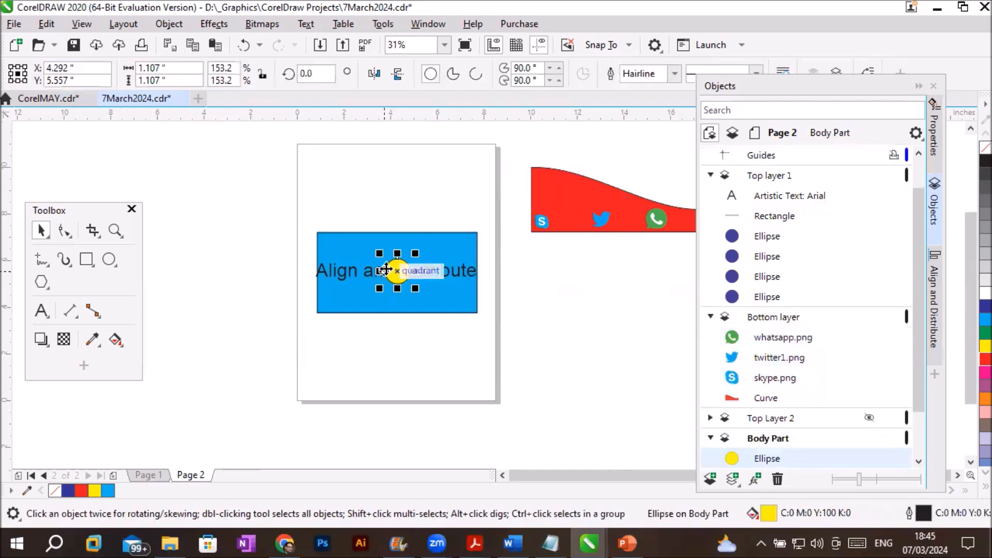
pyautogui.moveTo(379, 184); pyautogui.dragTo(379, 185)
pyautogui.moveTo(366, 238); pyautogui.dragTo(196, 269)
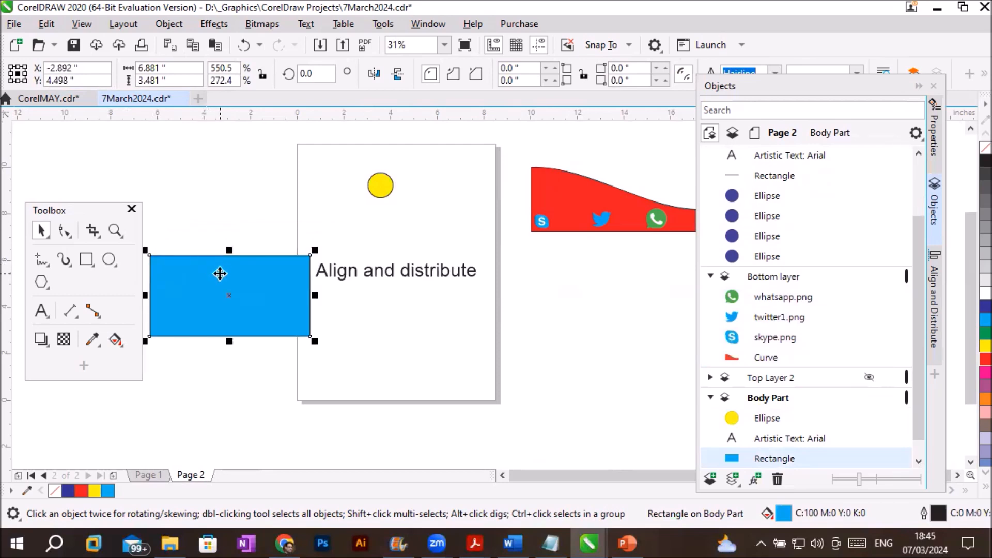
# View the Align and Distribute options, return to the object list and collapse Bottom layer
pyautogui.click(935, 309)
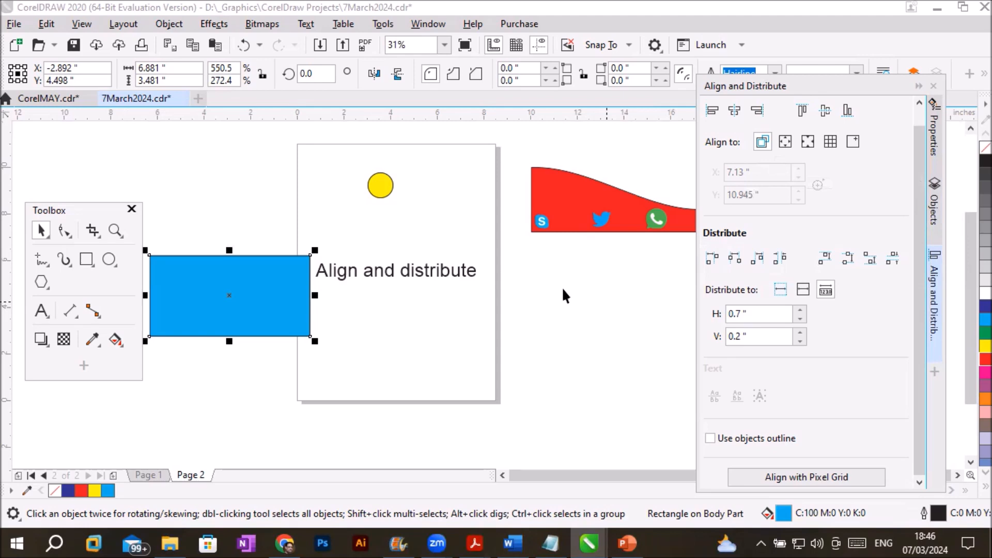
pyautogui.click(936, 223)
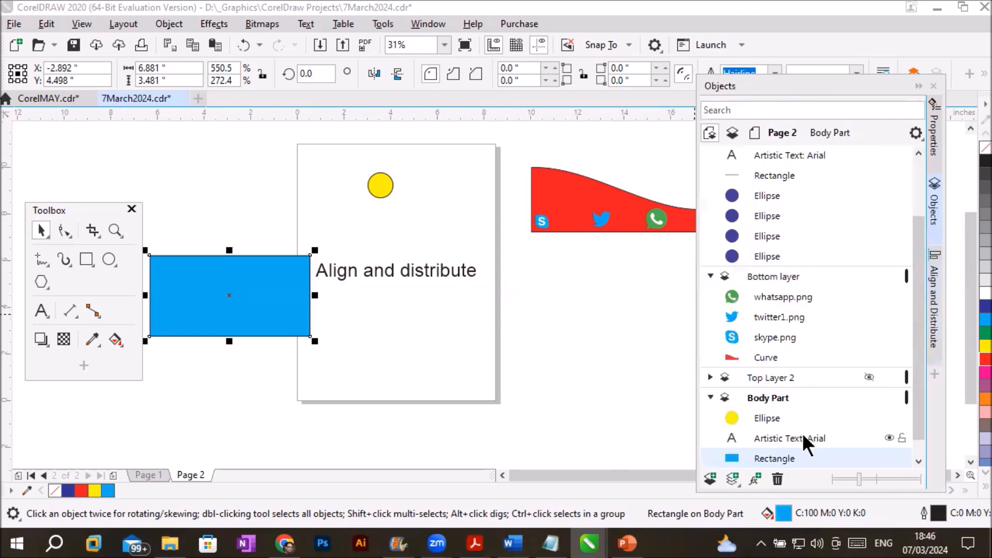
pyautogui.click(709, 394)
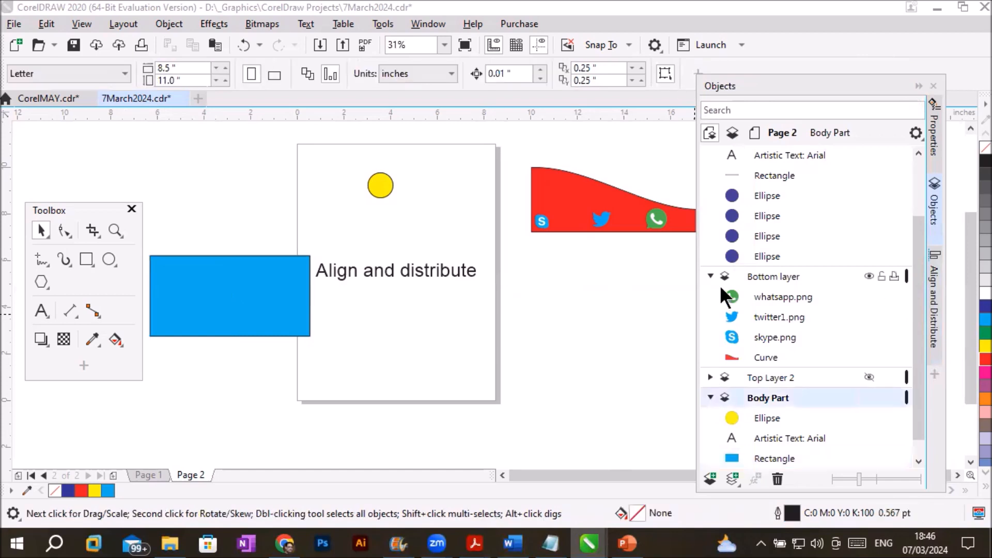
pyautogui.click(711, 276)
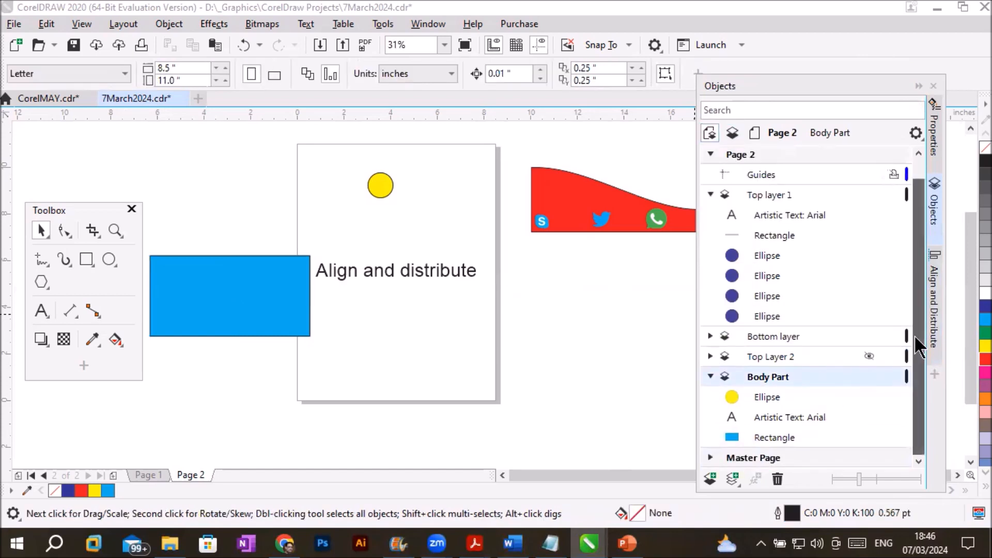
# Collapse Top layer 1 and select the Body Part rectangle, text and ellipse one after another to identify each object
pyautogui.click(711, 194)
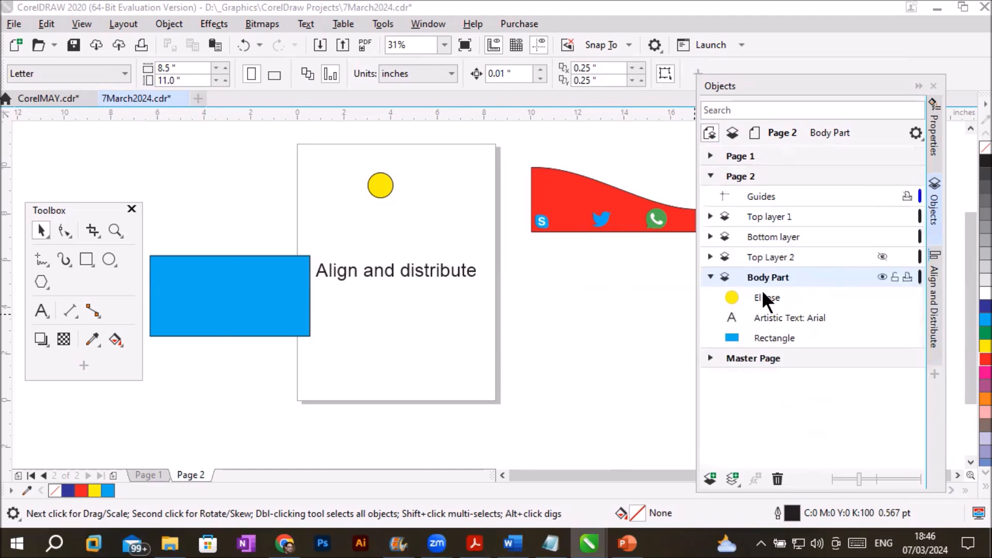
pyautogui.click(780, 336)
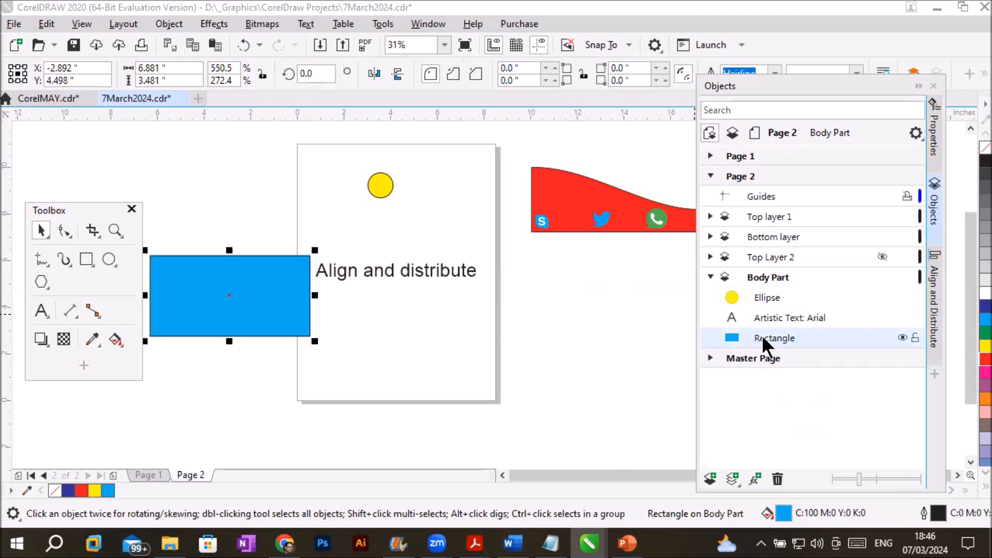
pyautogui.click(770, 317)
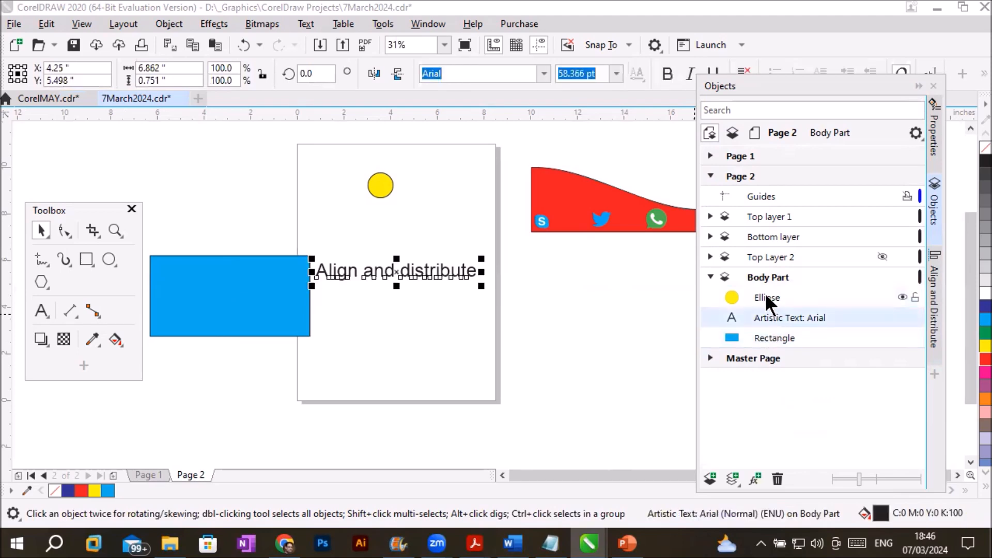
pyautogui.click(763, 300)
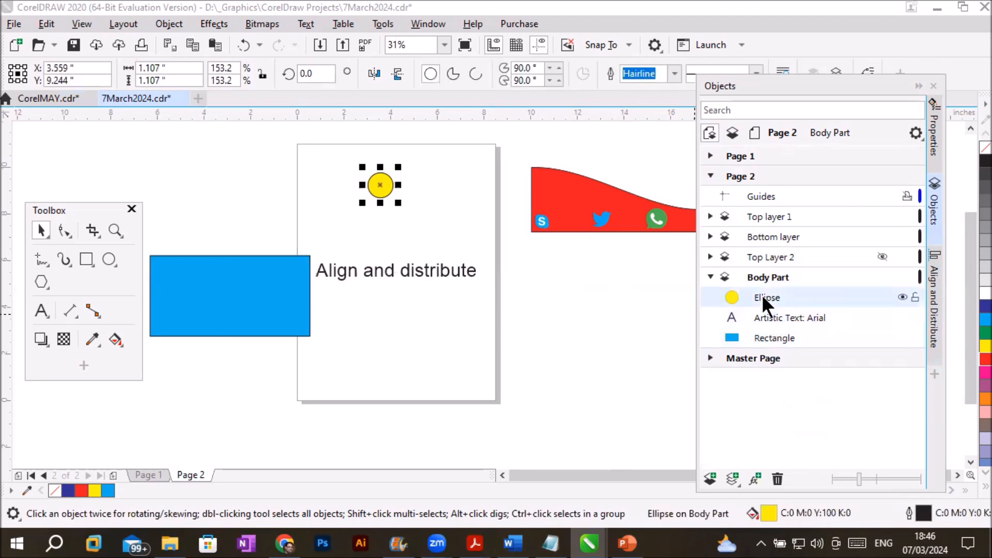
# Try aligning the left edges of the blue rectangle, text and yellow circle, selecting the circle last, and undo the alignment
pyautogui.click(768, 337)
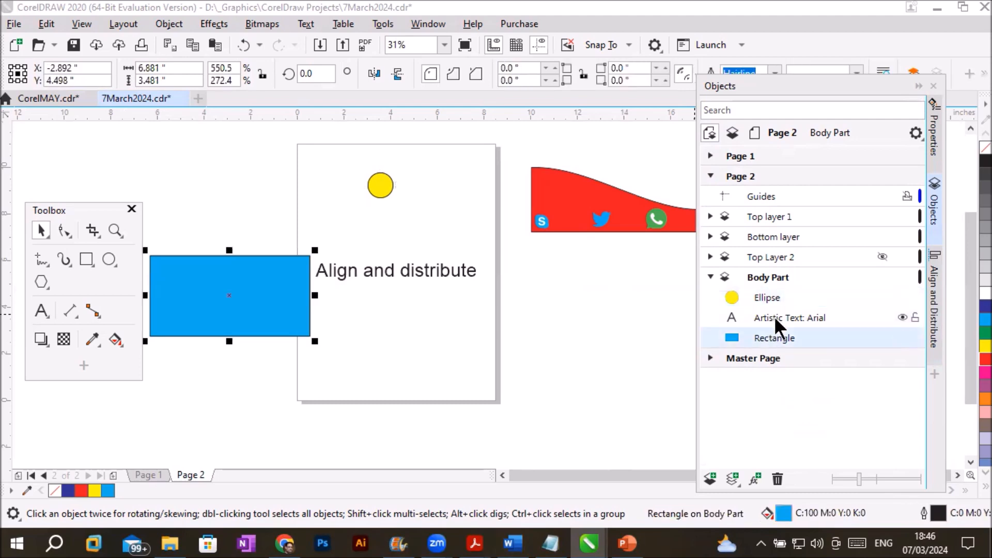
pyautogui.keyDown('ctrl'); pyautogui.click(773, 316); pyautogui.keyUp('ctrl')
pyautogui.keyDown('ctrl'); pyautogui.click(767, 297); pyautogui.keyUp('ctrl')
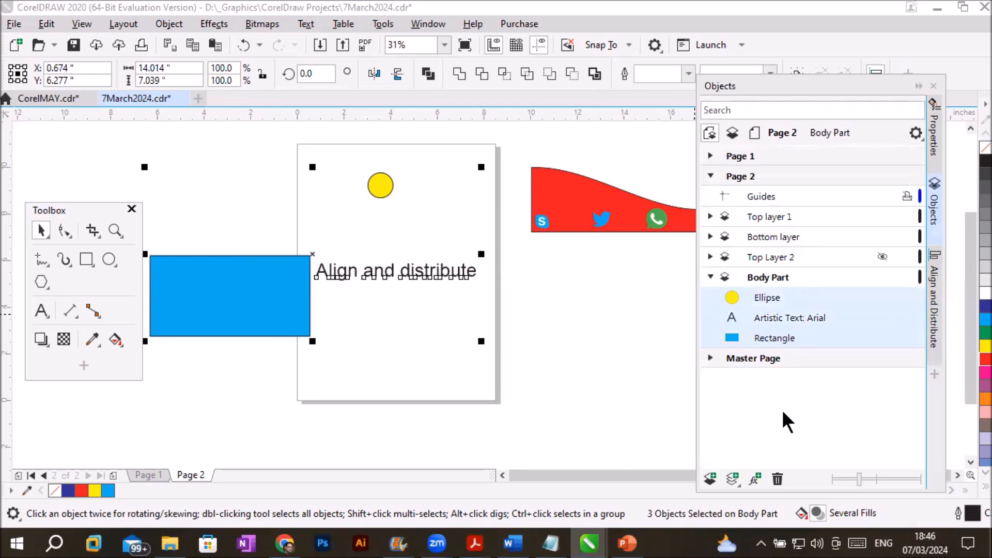
pyautogui.click(934, 320)
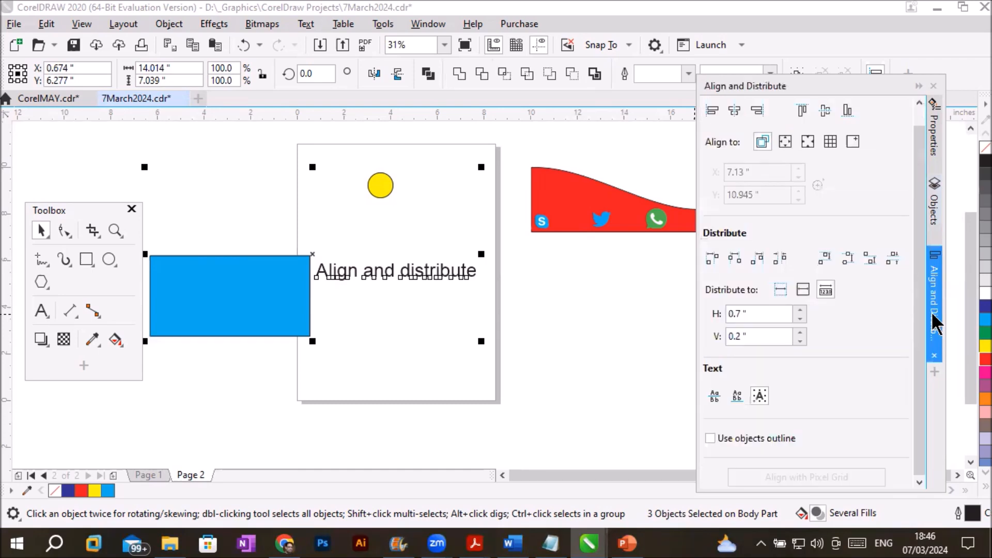
pyautogui.click(705, 110)
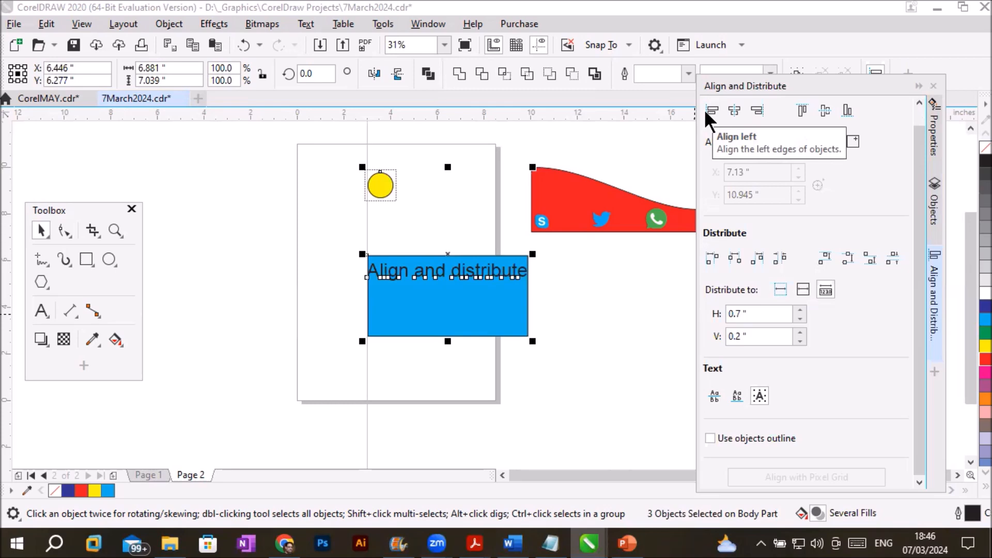
pyautogui.hotkey('ctrl', 'z')
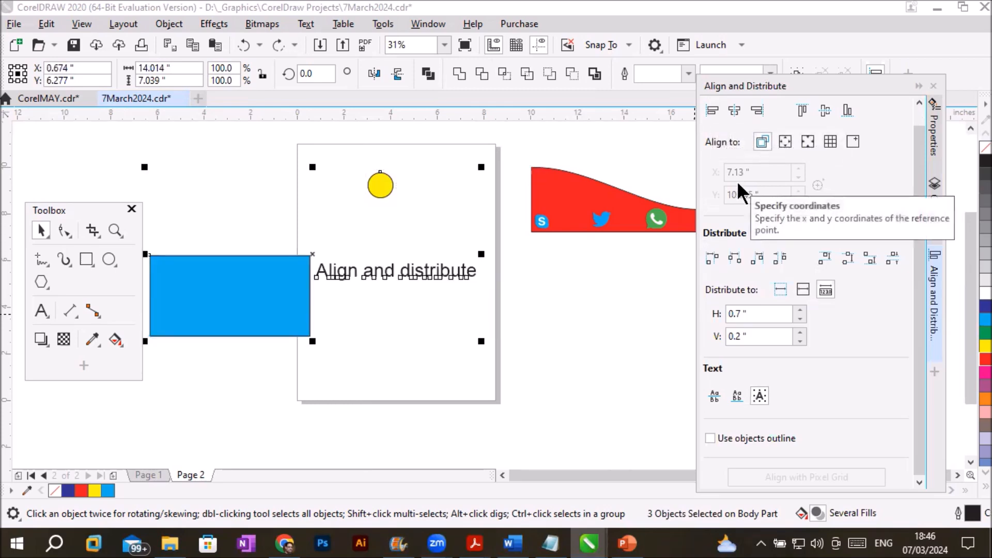
# Move the yellow circle toward the page's right edge, to about X 6.659 in, Y 9.21 in
pyautogui.click(642, 302)
pyautogui.moveTo(392, 185); pyautogui.dragTo(465, 186)
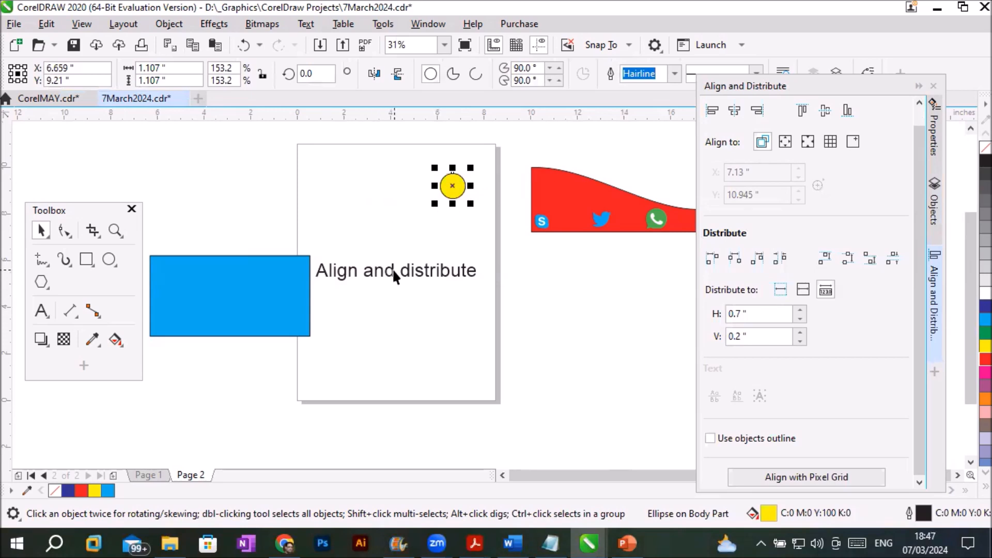
# Select the ellipse, text and rectangle of Body Part together and examine the Align to options for selected objects
pyautogui.click(937, 209)
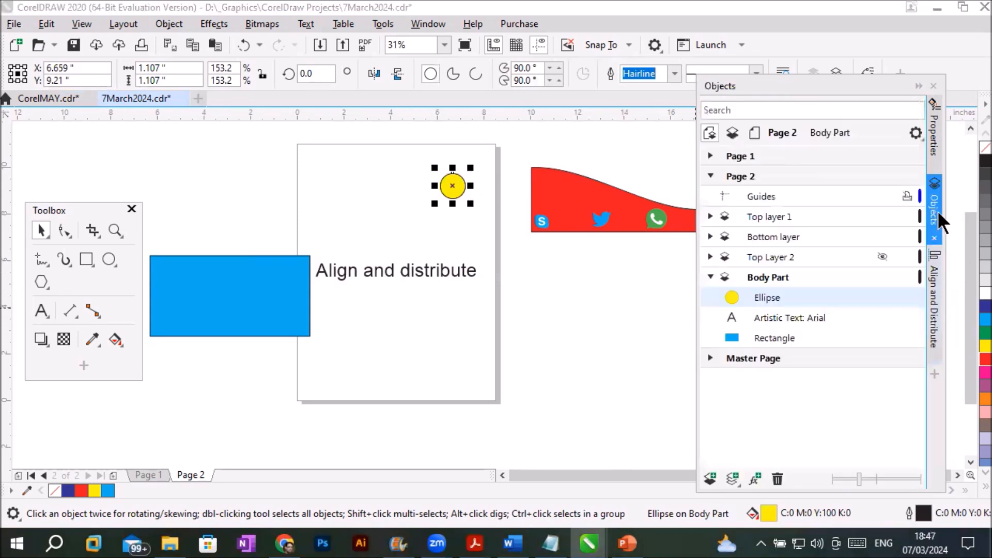
pyautogui.keyDown('shift'); pyautogui.click(774, 317); pyautogui.keyUp('shift')
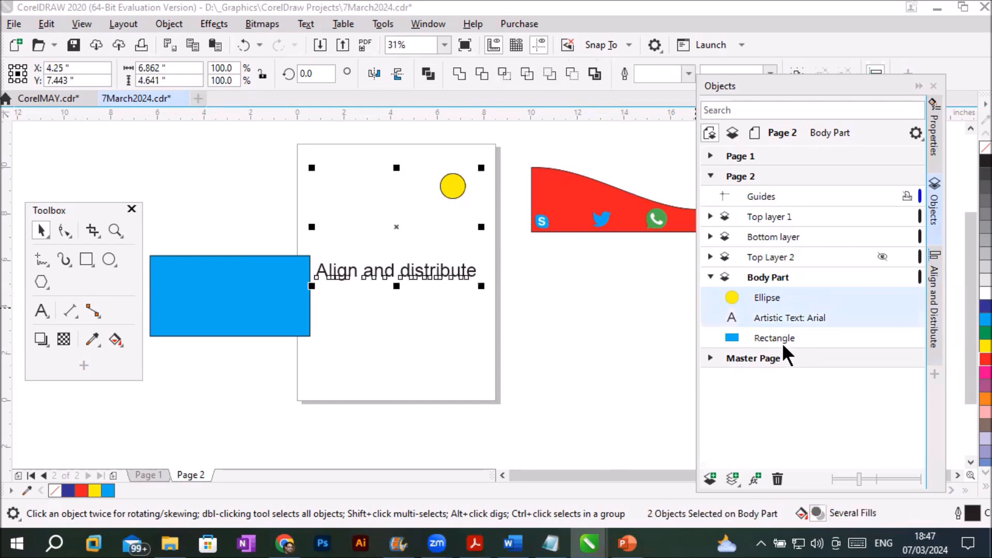
pyautogui.keyDown('shift'); pyautogui.click(770, 340); pyautogui.keyUp('shift')
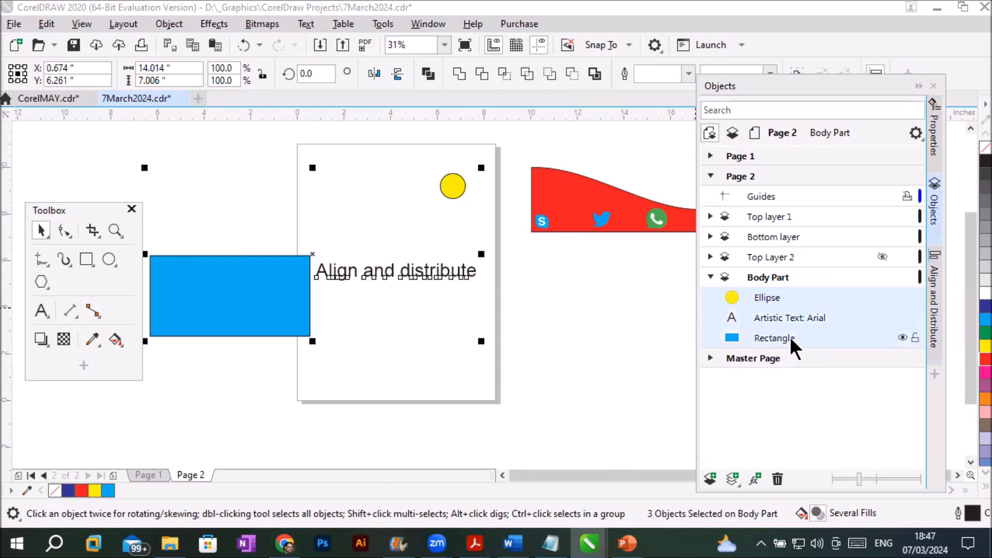
pyautogui.click(934, 316)
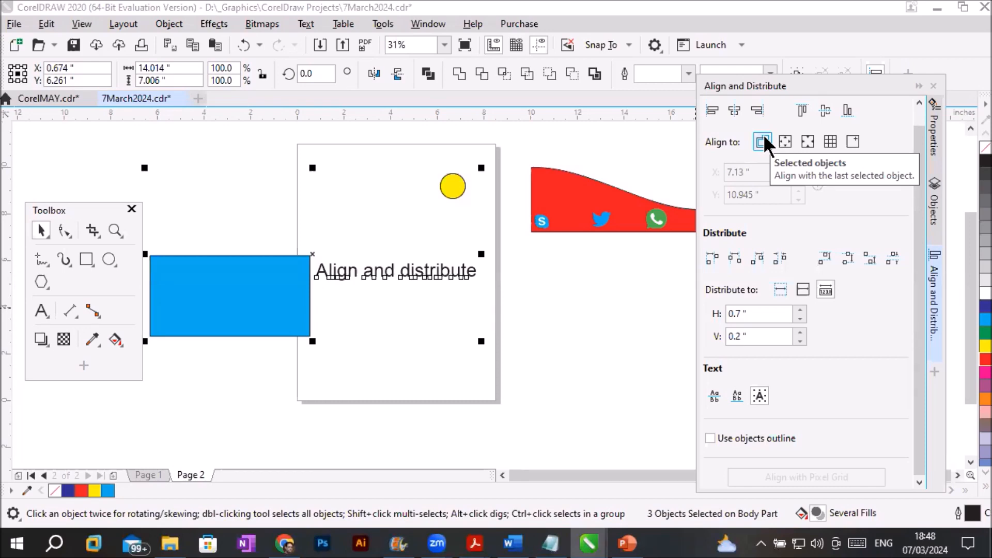
# Deselect everything and move the "Align and distribute" text to the page's top, at about X 4.325 in, Y 10.31 in
pyautogui.click(428, 375)
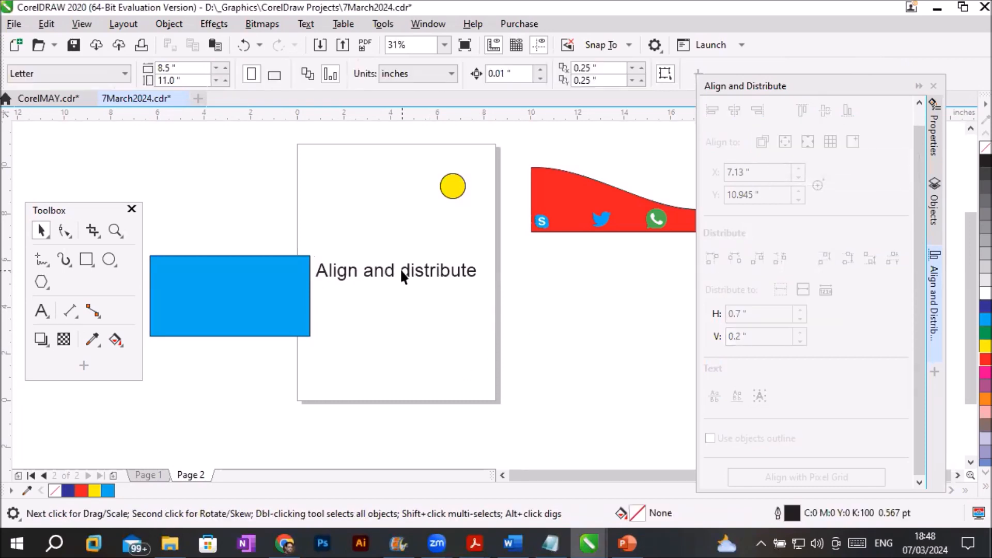
pyautogui.moveTo(407, 272); pyautogui.dragTo(409, 165)
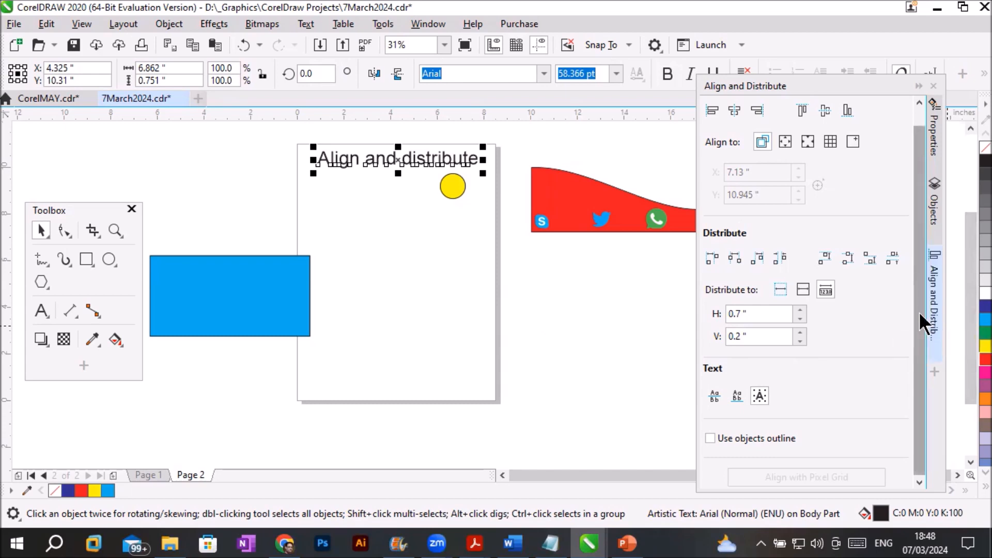
# Select the blue rectangle, yellow circle and lastly the text, and align them left, right and finally centered horizontally
pyautogui.click(258, 310)
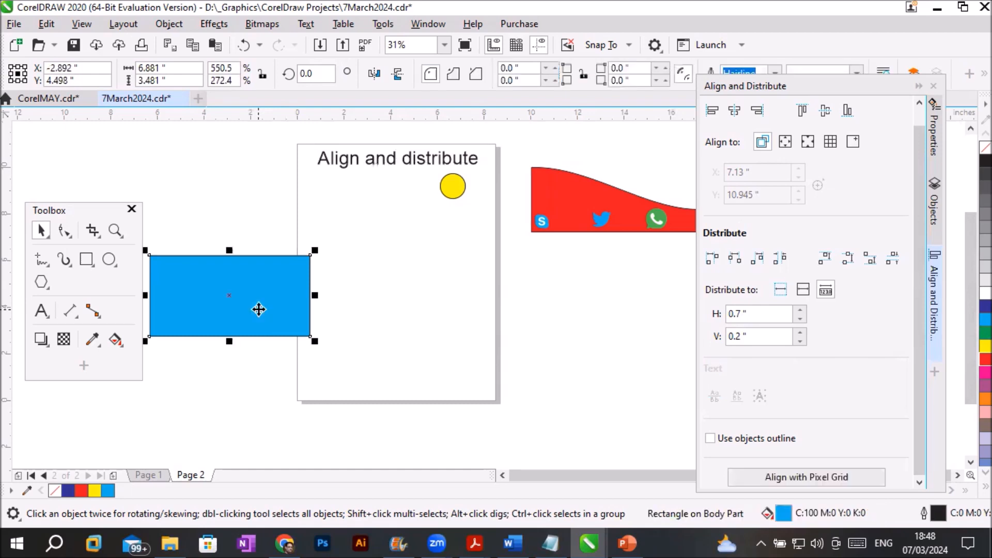
pyautogui.keyDown('shift'); pyautogui.click(456, 190); pyautogui.keyUp('shift')
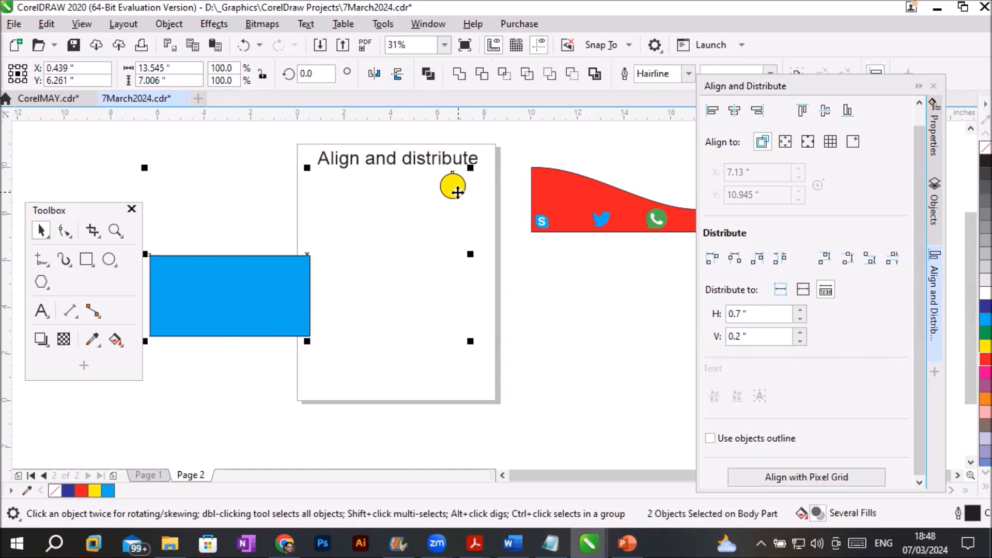
pyautogui.keyDown('shift'); pyautogui.click(406, 155); pyautogui.keyUp('shift')
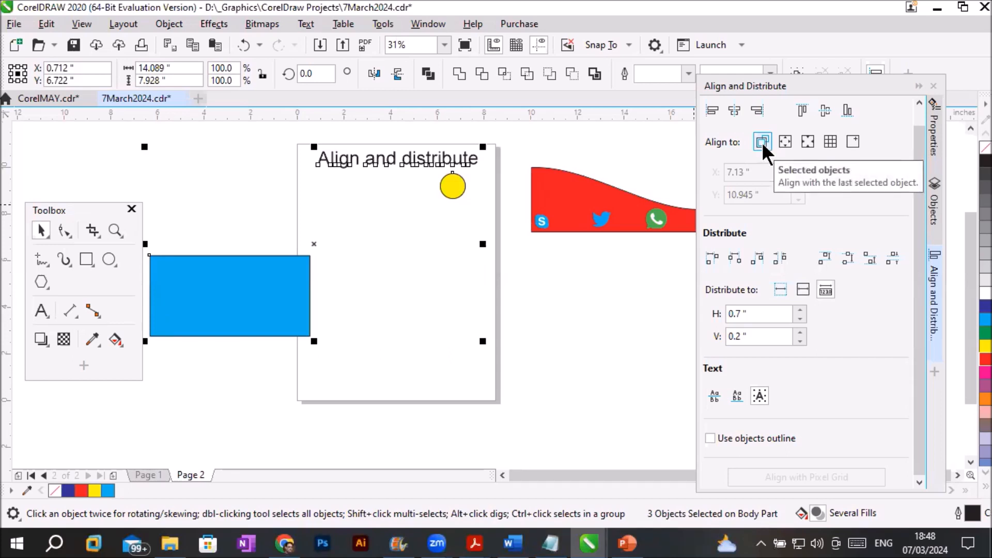
pyautogui.click(713, 110)
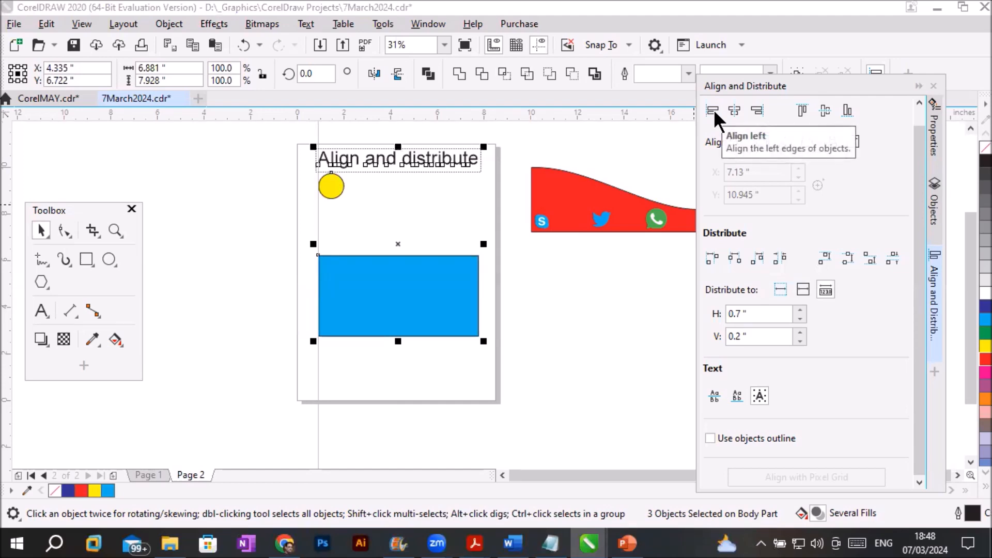
pyautogui.click(756, 110)
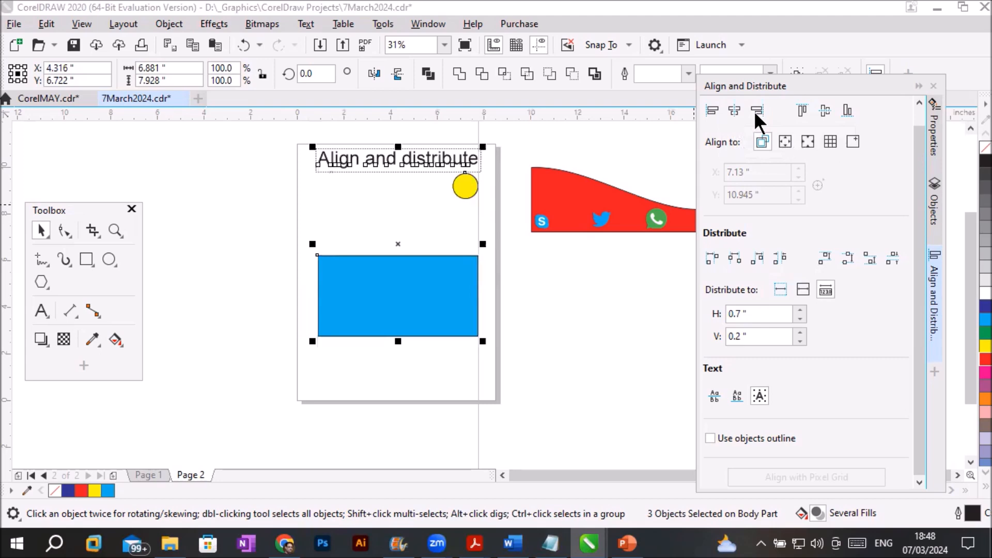
pyautogui.click(733, 109)
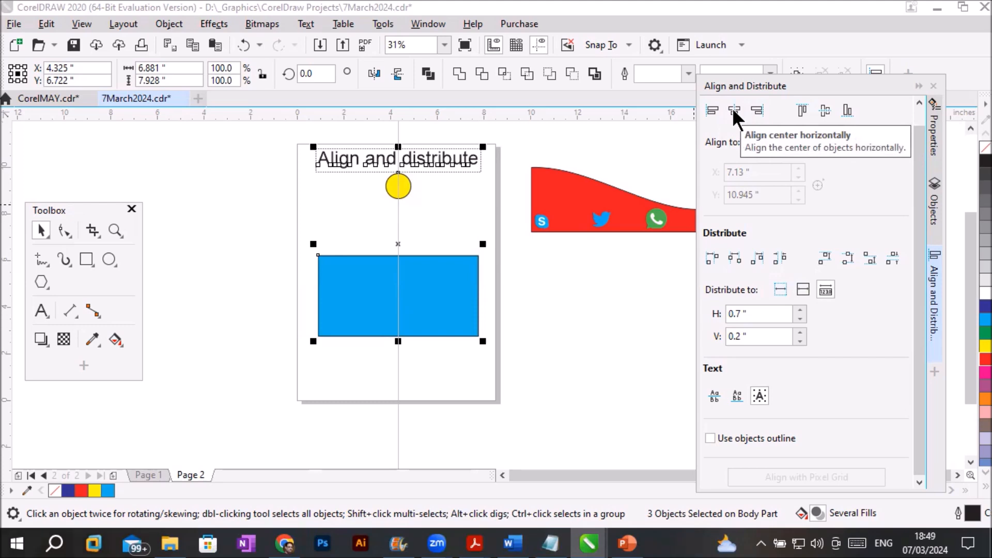
# Align the three selected objects to the text's top edge, its bottom edge and finally its vertical center
pyautogui.click(801, 110)
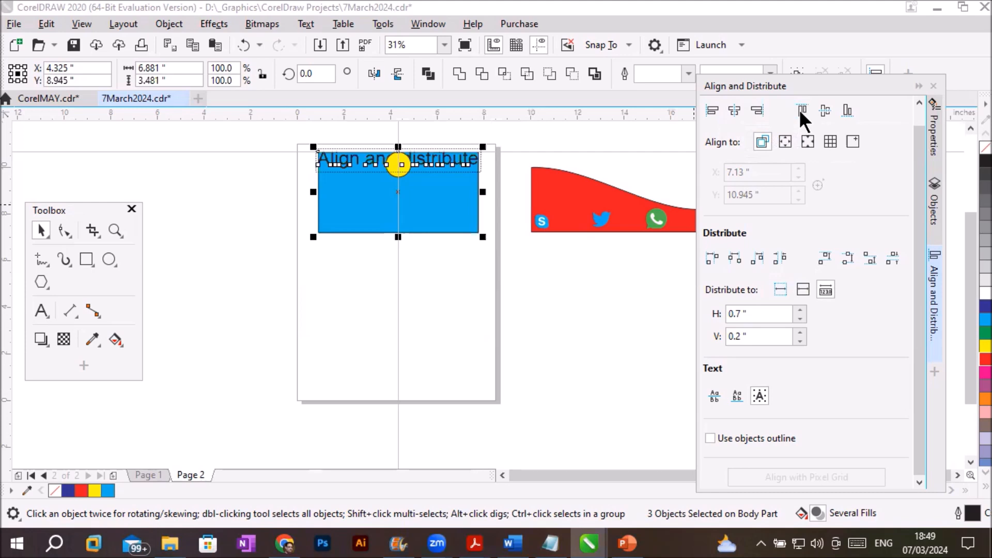
pyautogui.click(848, 109)
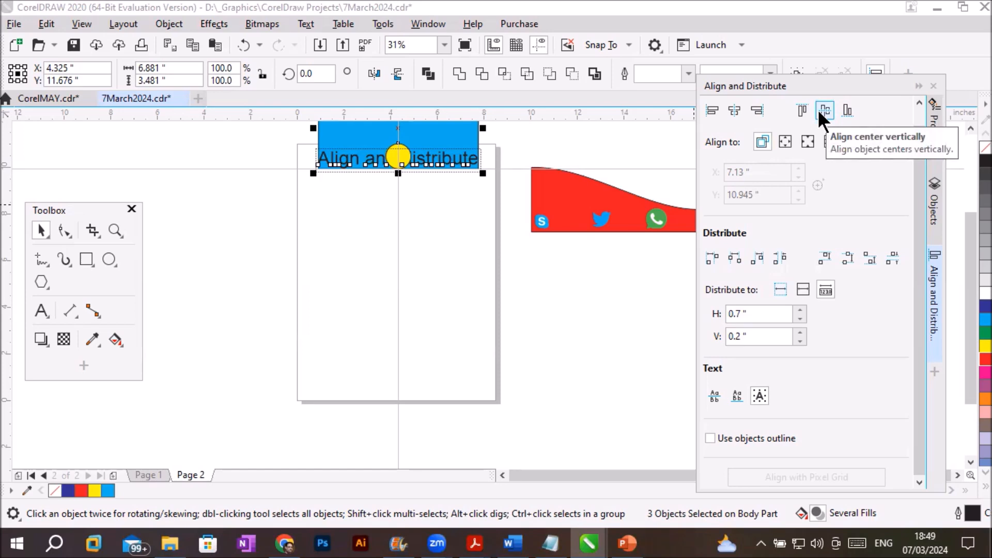
pyautogui.click(824, 109)
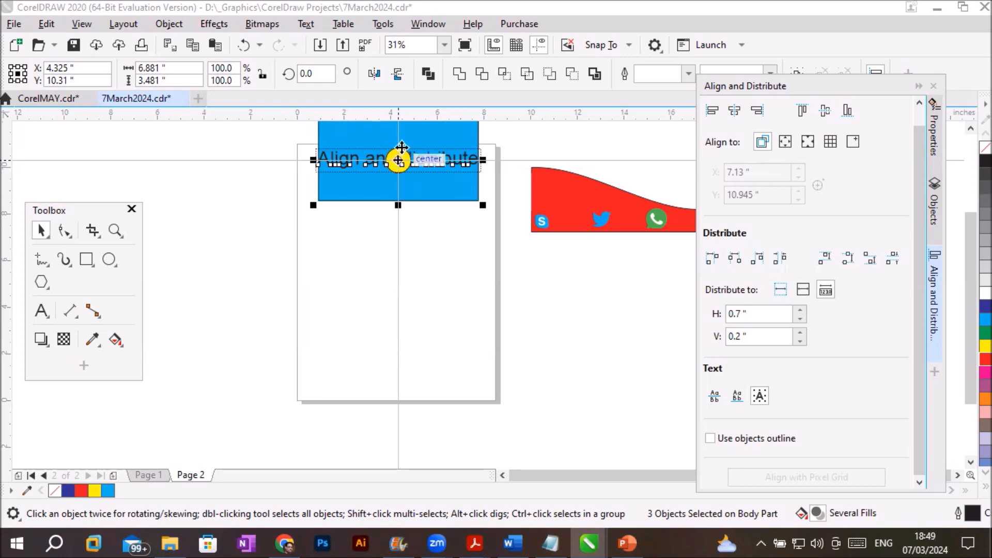
# Send the yellow circle back one in the stacking order, placing it behind the "Align and distribute" text
pyautogui.scroll(3, 395, 138)
pyautogui.scroll(-2, 451, 365)
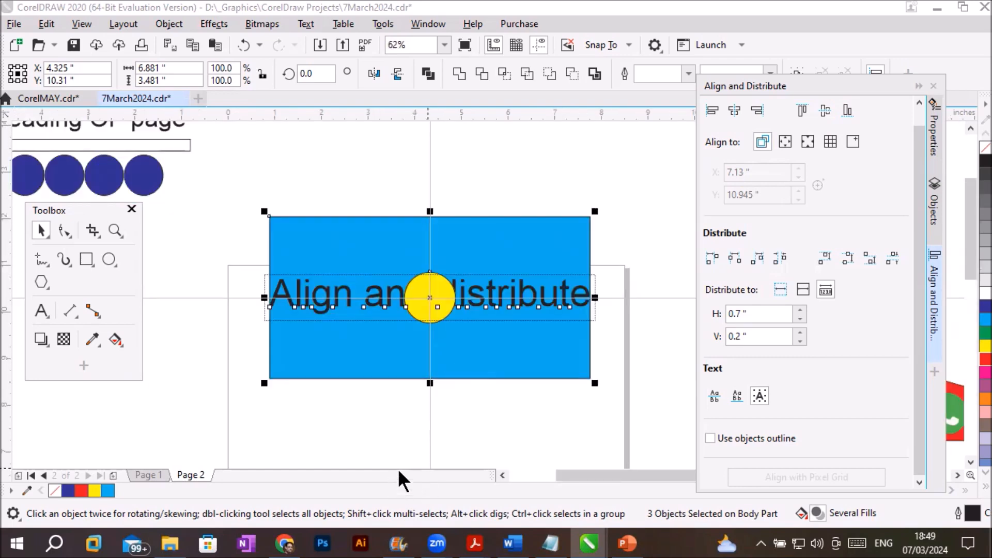
pyautogui.click(408, 444)
pyautogui.click(442, 305)
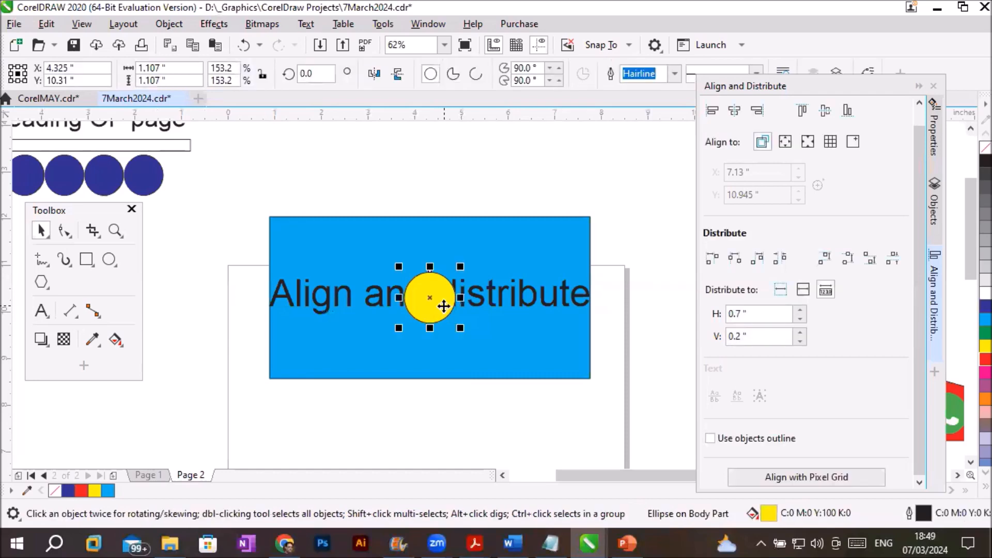
pyautogui.rightClick(443, 305)
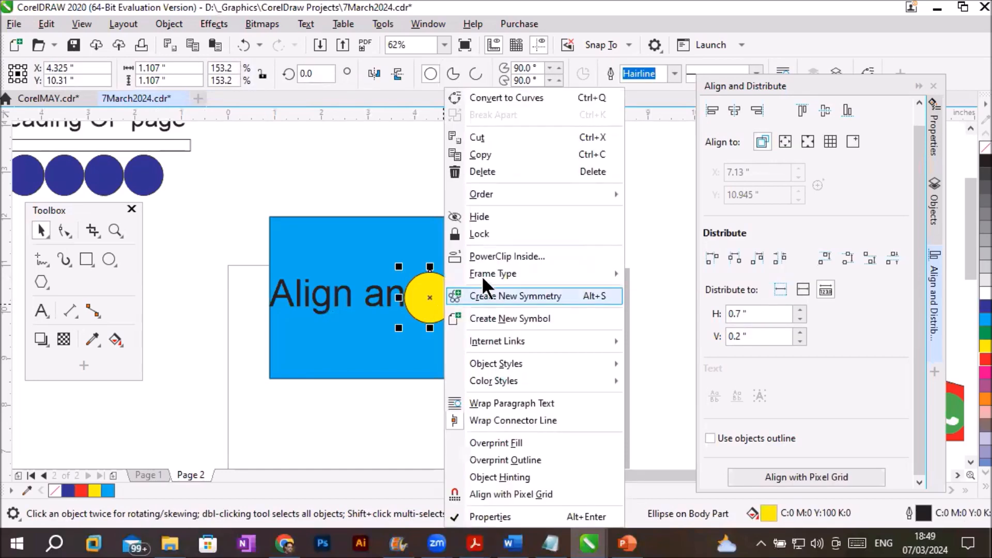
pyautogui.moveTo(552, 194)
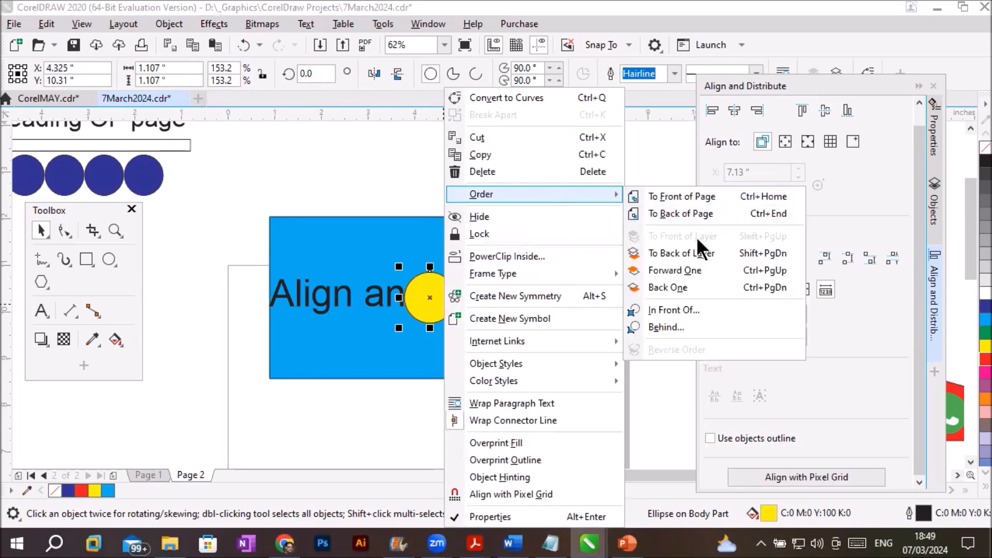
pyautogui.click(677, 283)
pyautogui.click(517, 421)
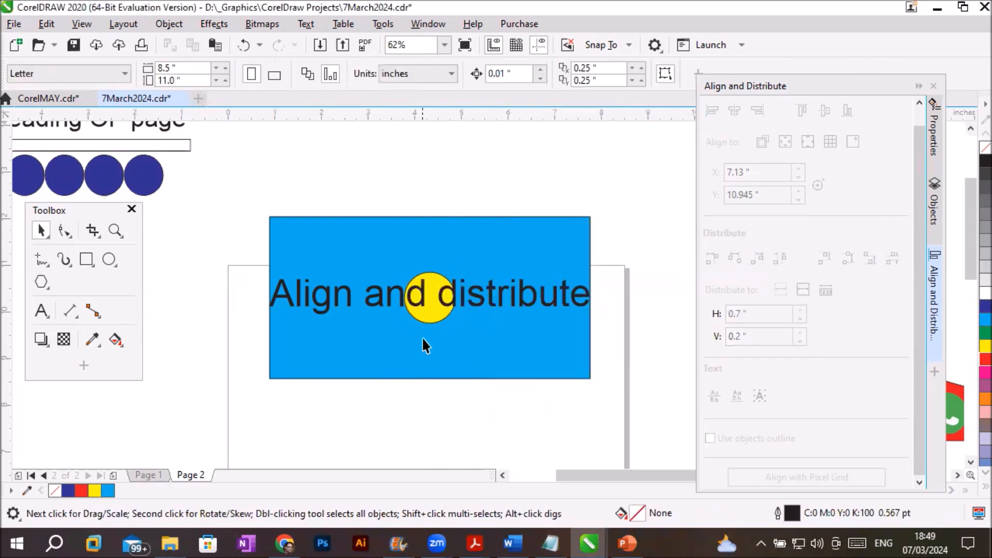
# Stretch the yellow circle on both sides into an ellipse about 4.15 in wide behind the text, and deselect it
pyautogui.click(408, 308)
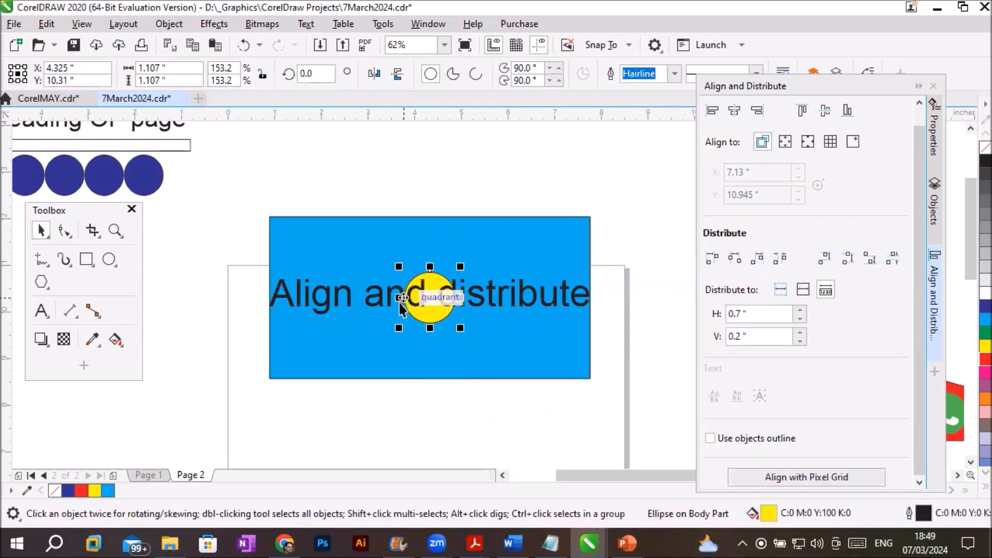
pyautogui.moveTo(399, 298); pyautogui.dragTo(327, 298)
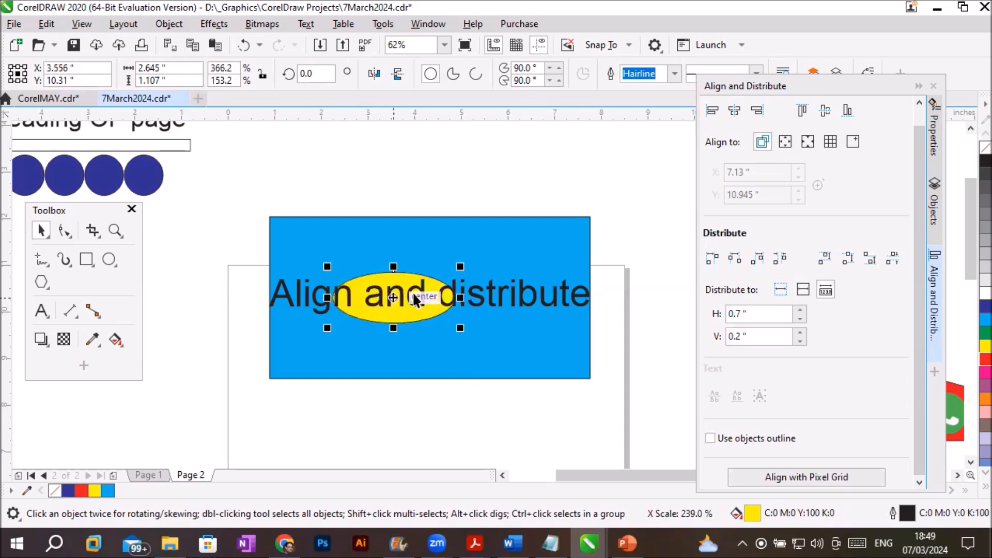
pyautogui.moveTo(459, 297); pyautogui.dragTo(530, 298)
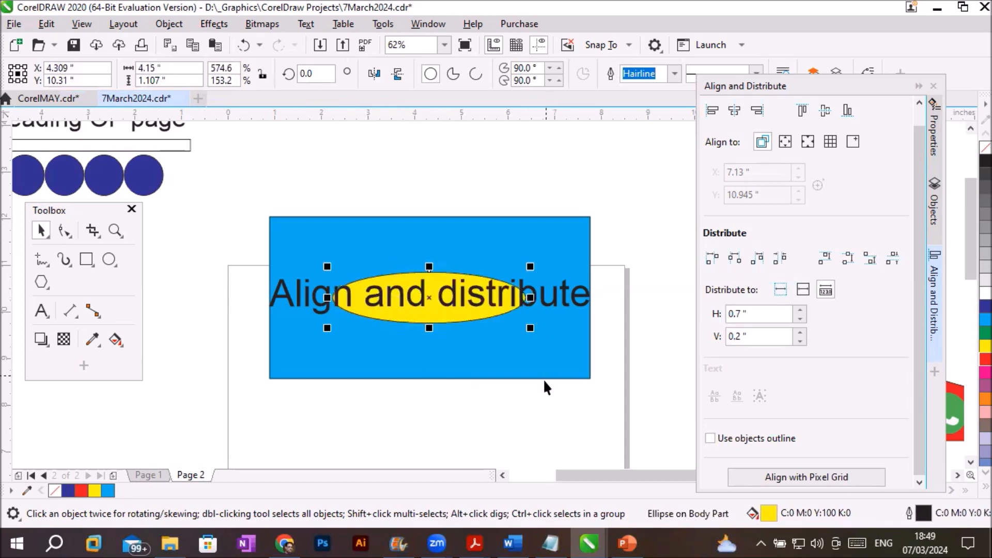
pyautogui.click(530, 402)
pyautogui.scroll(-4, 547, 402)
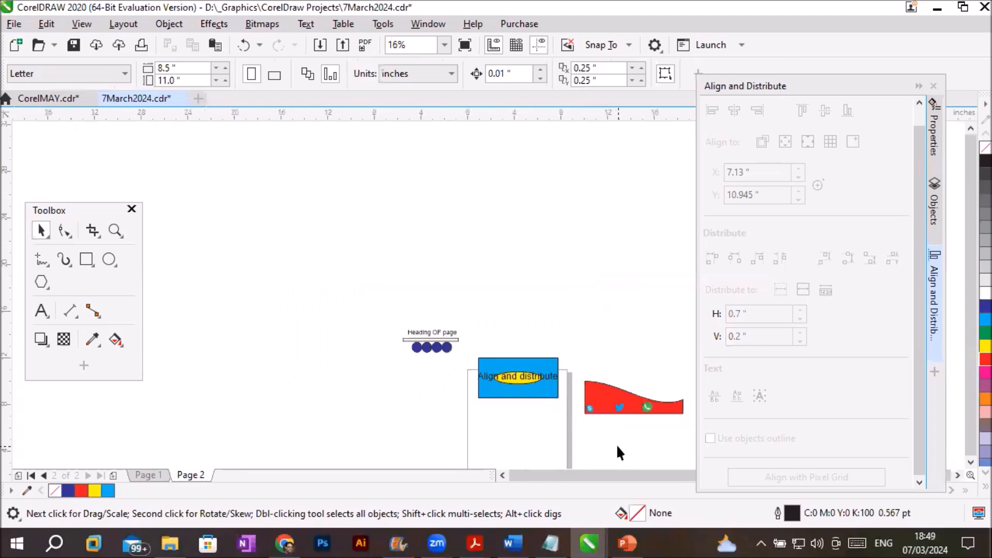
pyautogui.click(971, 462)
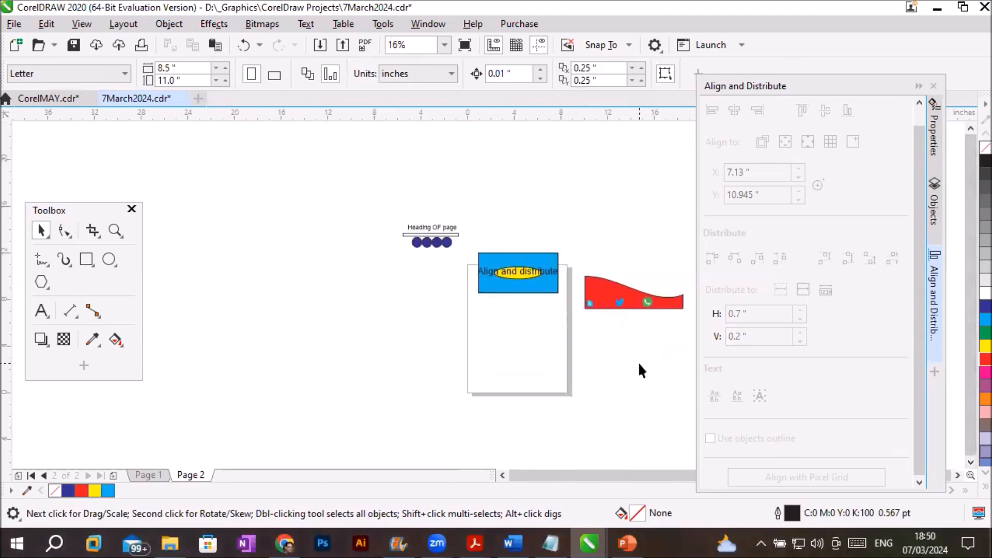
# Select the blue rectangle, yellow ellipse and text, and align them to the page edge left, right and finally centered horizontally
pyautogui.scroll(2, 628, 335)
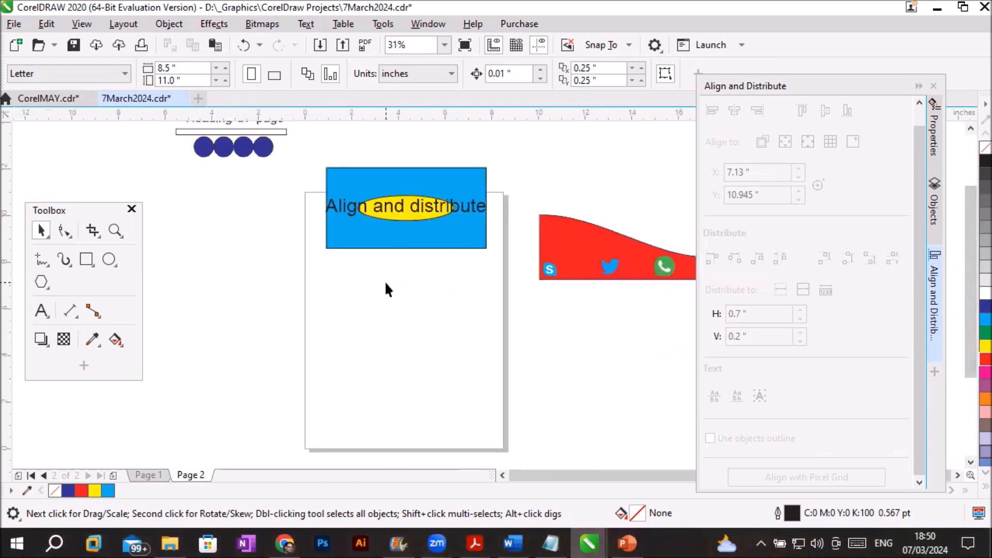
pyautogui.moveTo(308, 154); pyautogui.dragTo(490, 290)
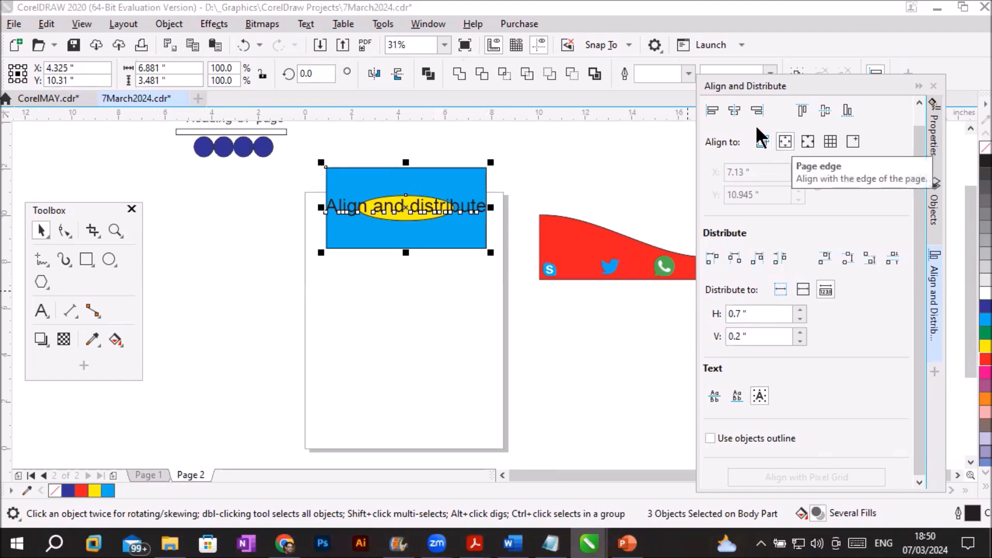
pyautogui.click(711, 108)
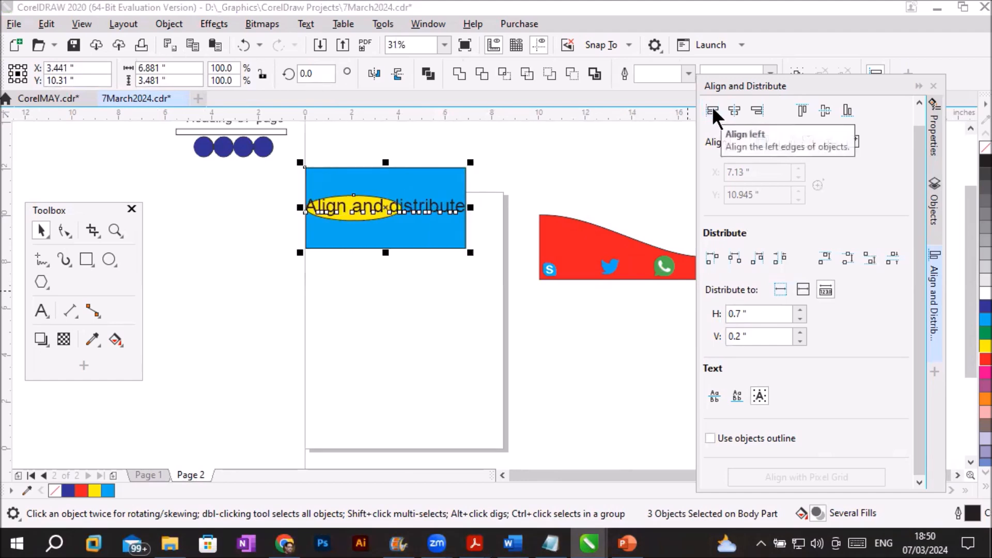
pyautogui.click(755, 109)
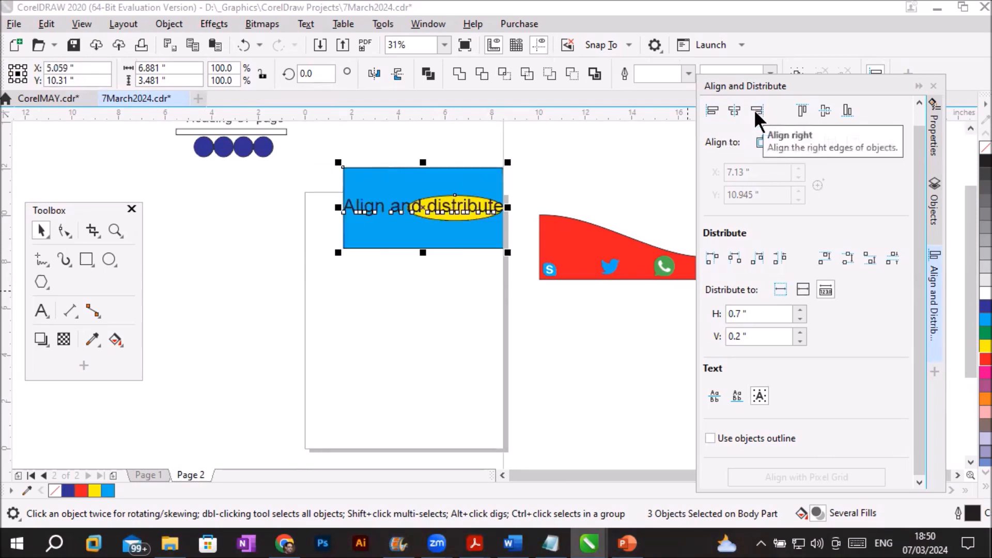
pyautogui.click(732, 109)
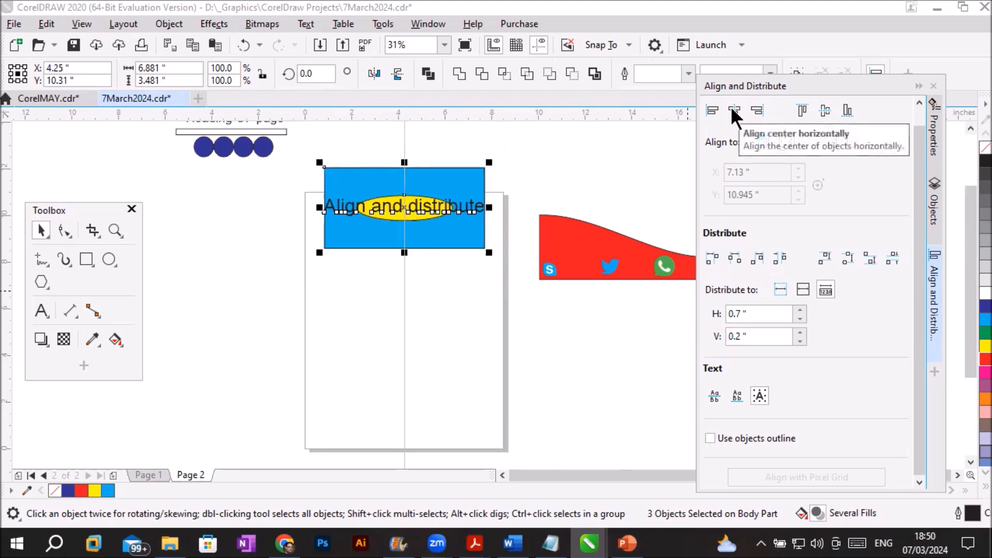
# Align the three selected objects to the page's top edge, its bottom edge and finally its vertical center
pyautogui.click(797, 110)
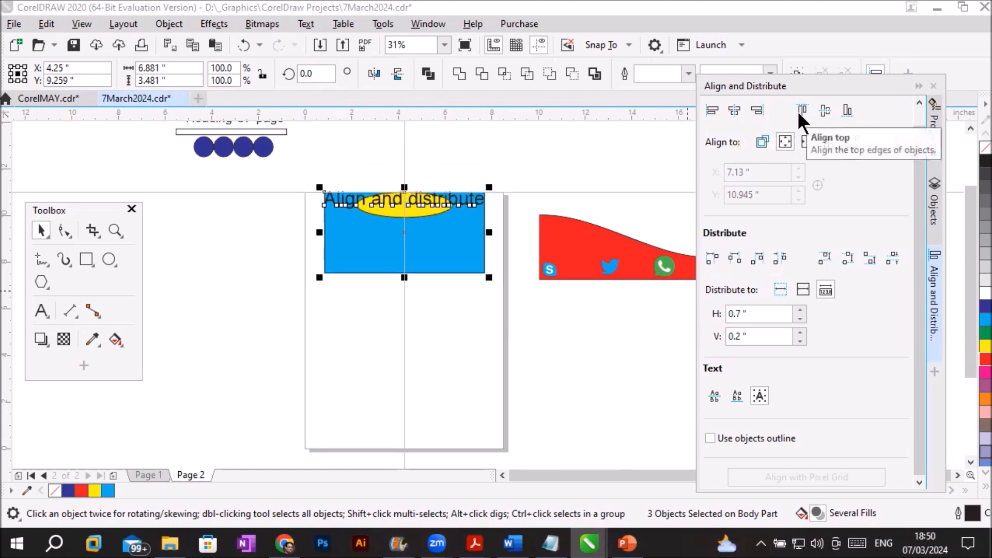
pyautogui.click(844, 111)
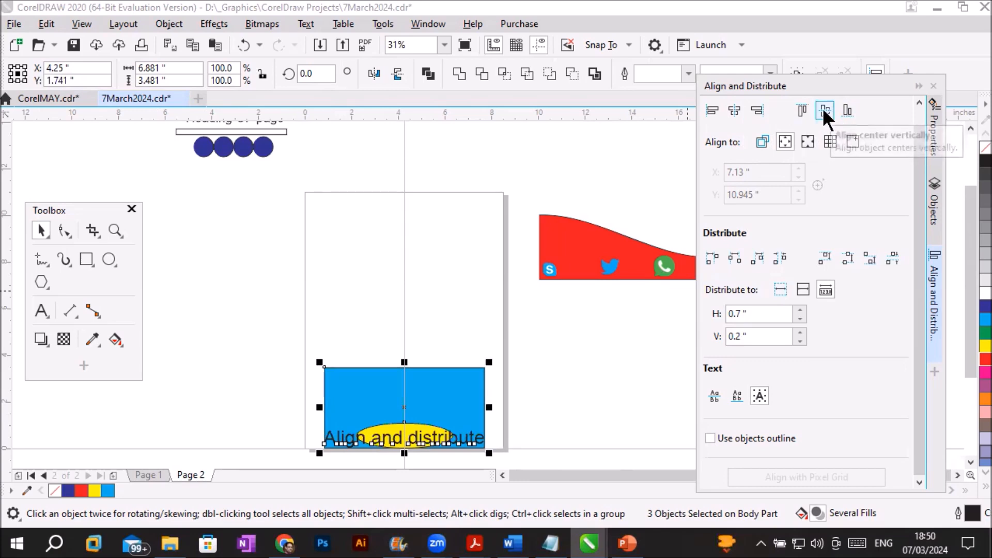
pyautogui.click(823, 110)
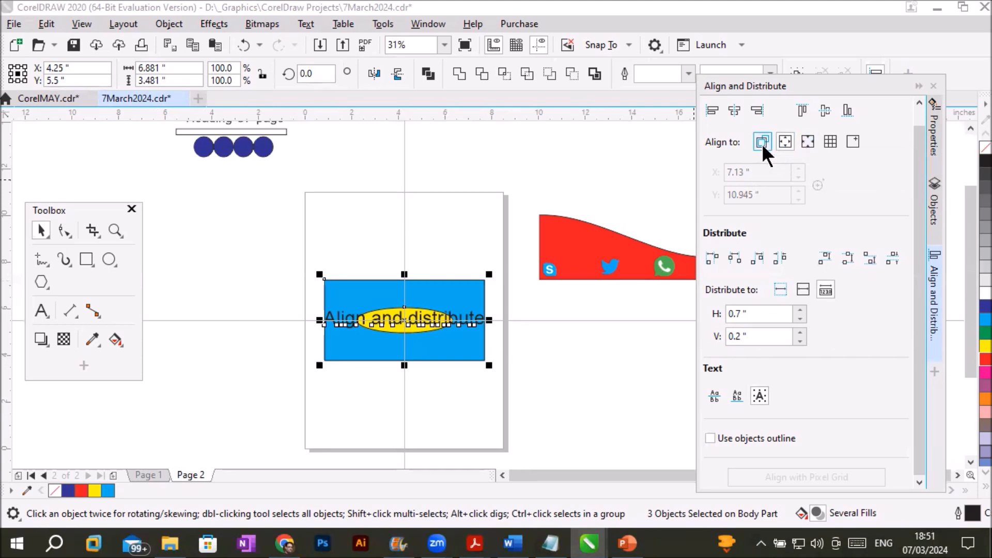
# Set the alignment reference to the page center, and align the three objects' left and right edges to it alternately, ending with right
pyautogui.click(806, 147)
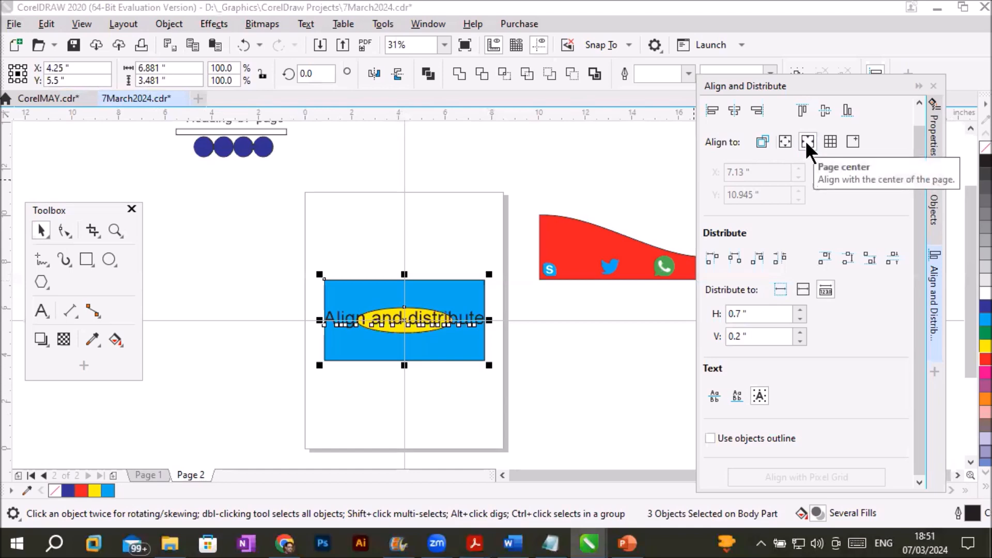
pyautogui.click(786, 143)
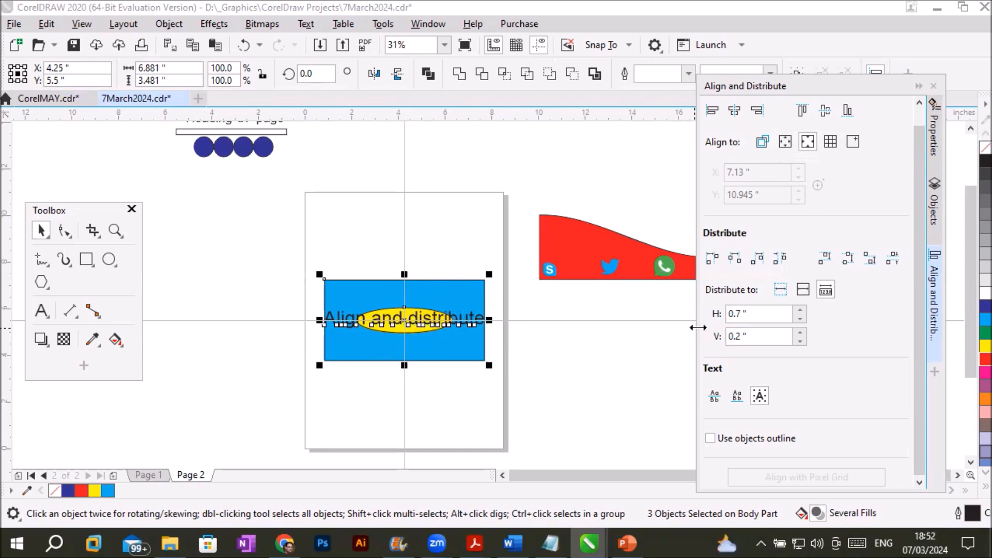
pyautogui.click(709, 109)
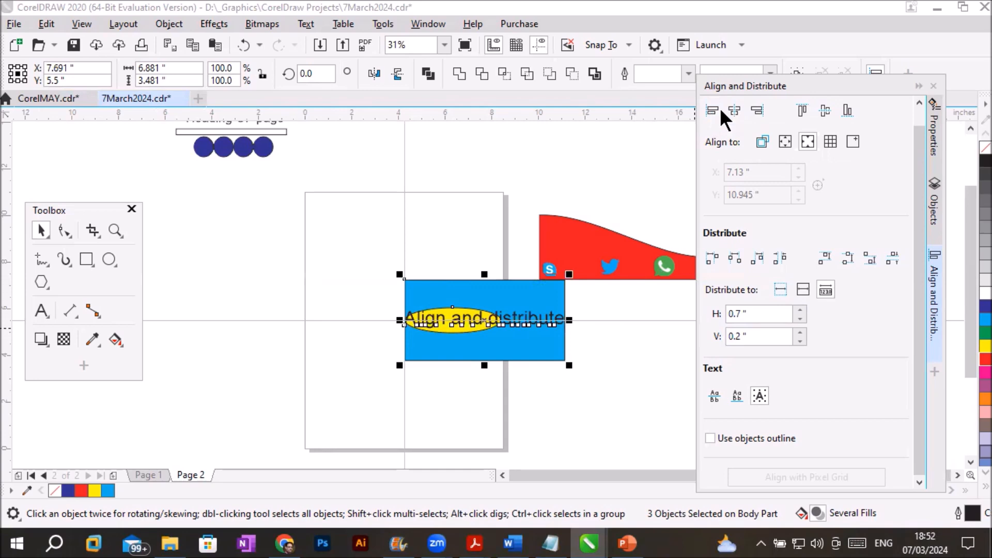
pyautogui.click(755, 111)
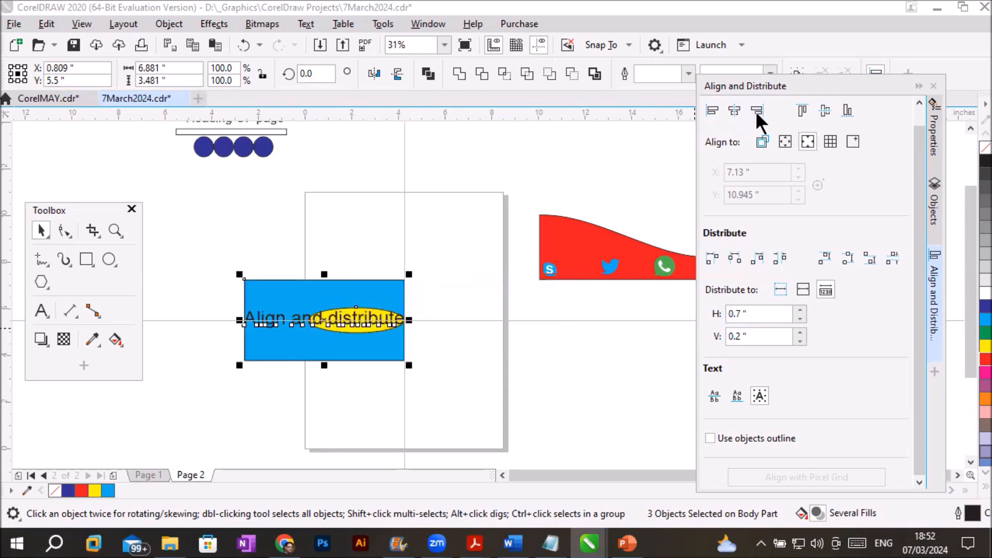
pyautogui.click(709, 109)
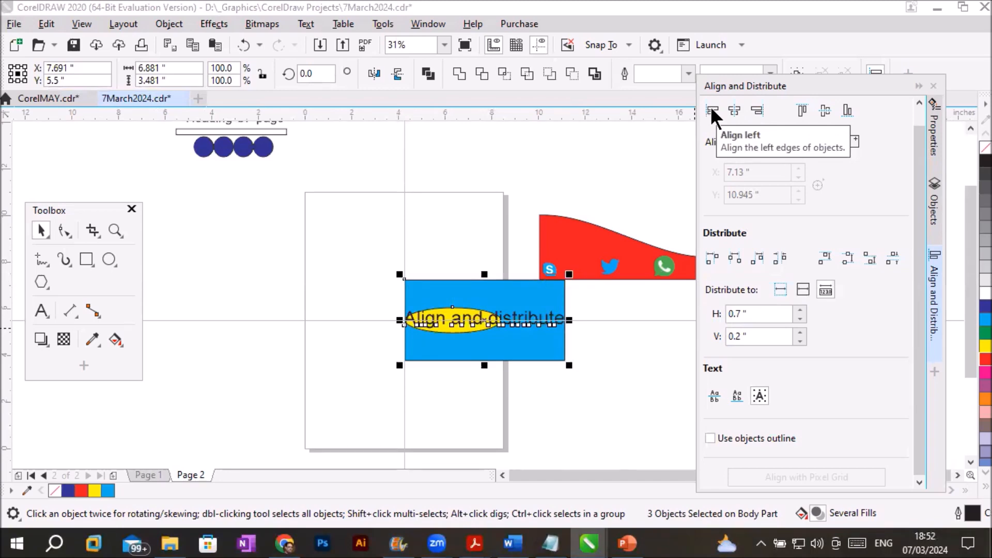
pyautogui.click(752, 107)
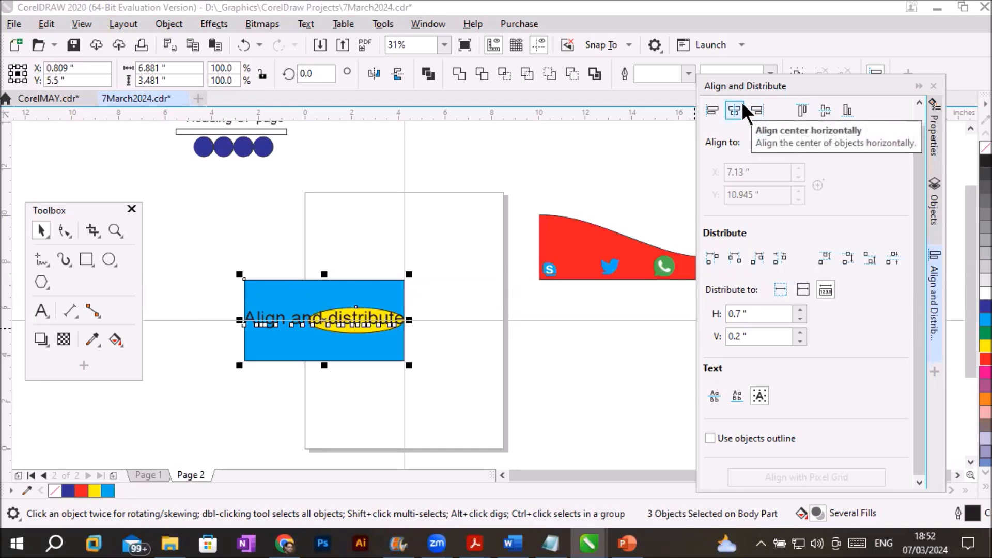
# Align the objects' top and bottom edges to the page center, and finally center them vertically and horizontally on it
pyautogui.click(804, 109)
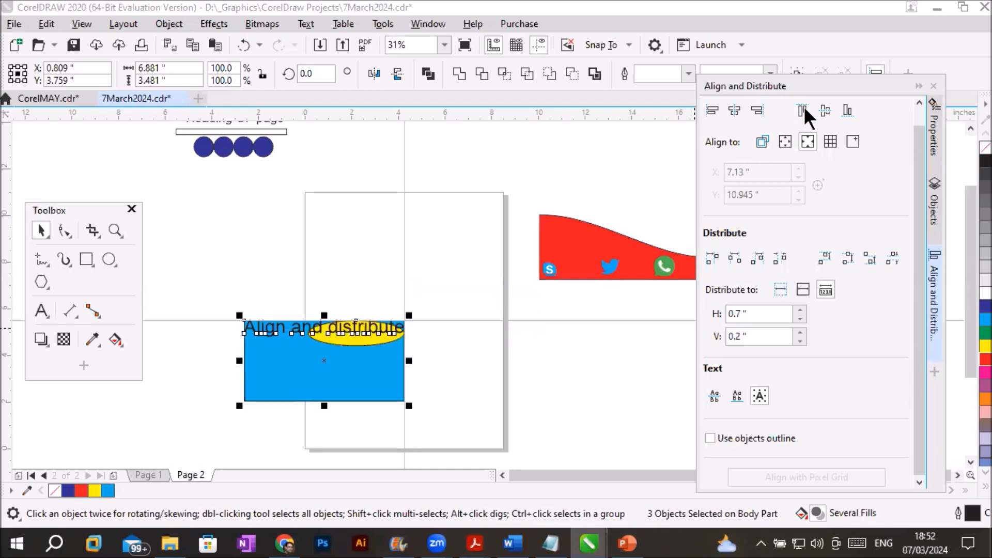
pyautogui.click(848, 115)
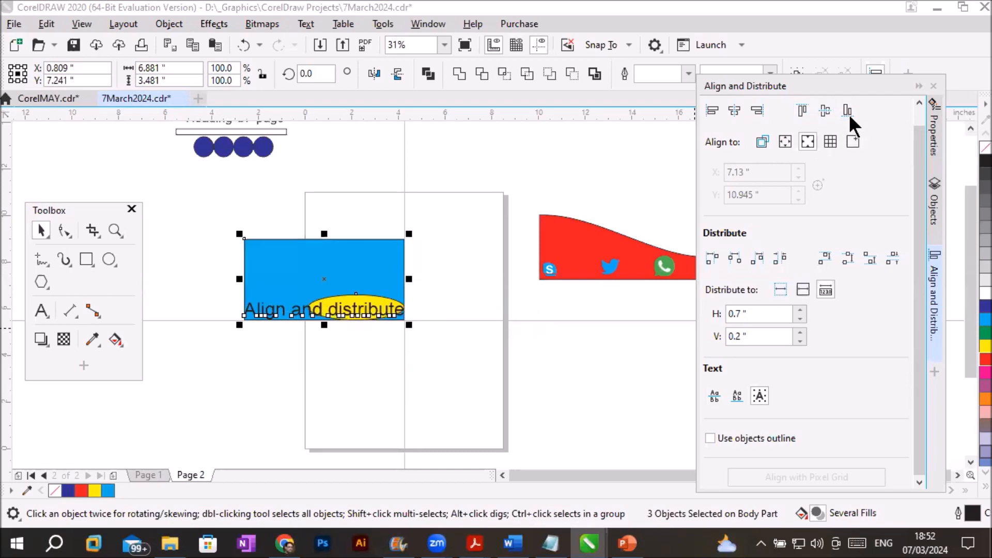
pyautogui.click(822, 111)
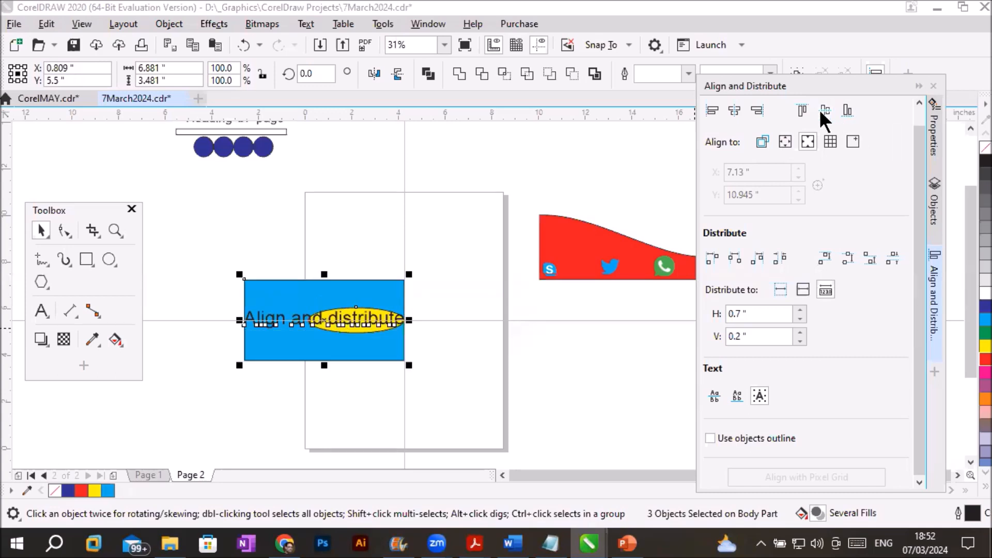
pyautogui.click(735, 109)
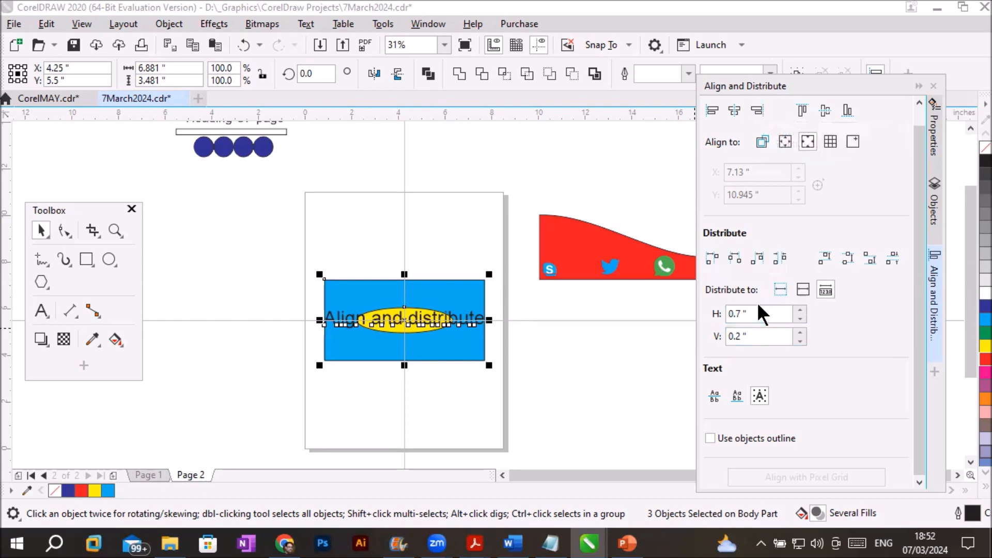
# Align the three objects' left and top edges to the page center, and move them off the page beyond its lower-left corner
pyautogui.click(807, 139)
pyautogui.click(705, 109)
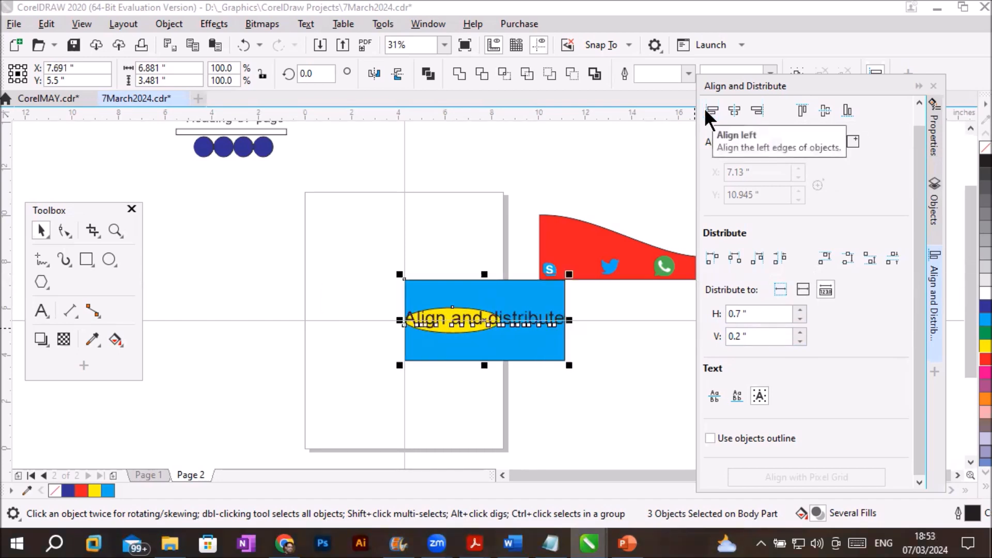
pyautogui.click(803, 109)
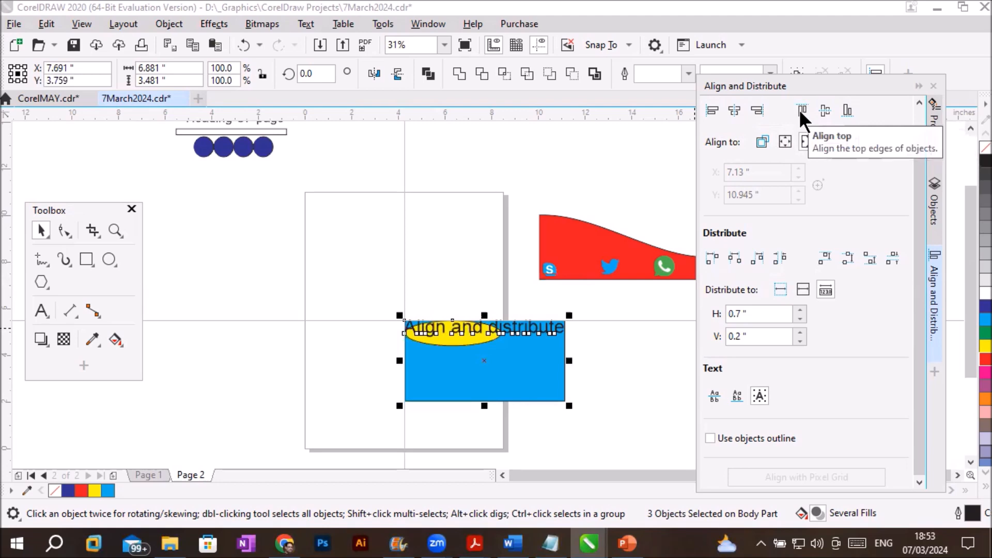
pyautogui.moveTo(364, 289); pyautogui.dragTo(638, 442)
pyautogui.moveTo(533, 378); pyautogui.dragTo(126, 458)
# Draw an ellipse about 7.4 by 7.1 in on the page, and create four concentric smaller copies down to about 1.56 by 1.5 in
pyautogui.click(108, 258)
pyautogui.moveTo(273, 243); pyautogui.dragTo(450, 412)
pyautogui.click(42, 230)
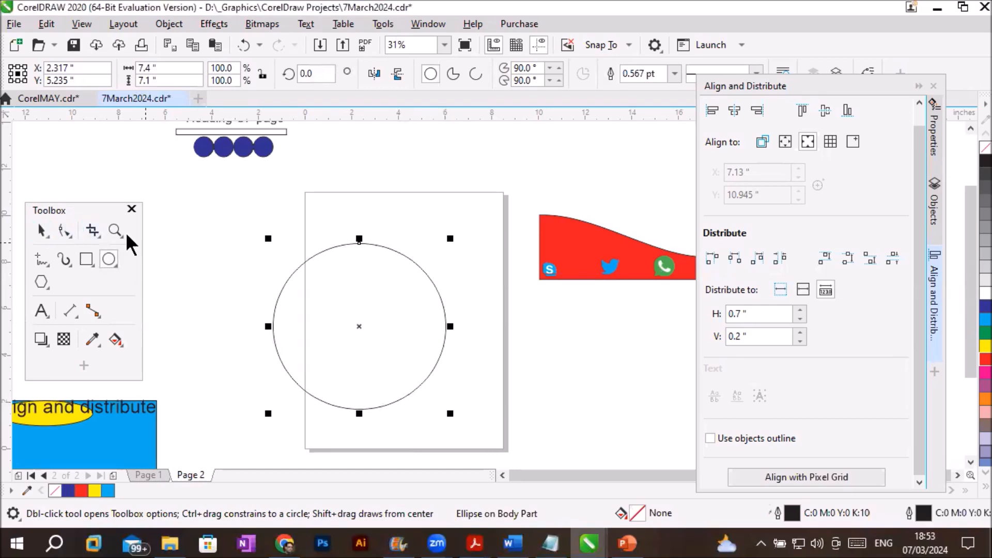
pyautogui.moveTo(453, 238); pyautogui.dragTo(392, 310)
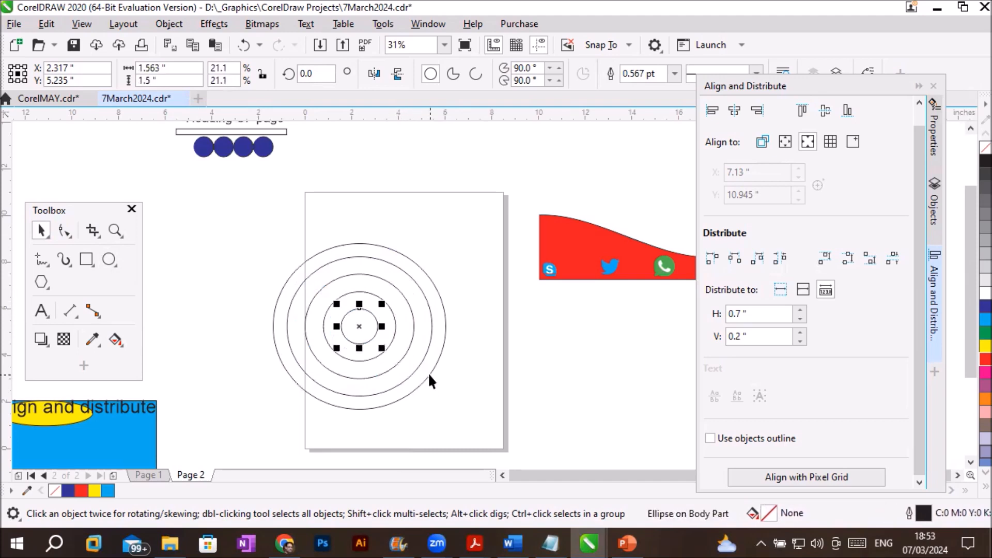
# Select all five concentric circles and center them horizontally and vertically on the page, using the page edge as reference
pyautogui.moveTo(248, 223); pyautogui.dragTo(477, 429)
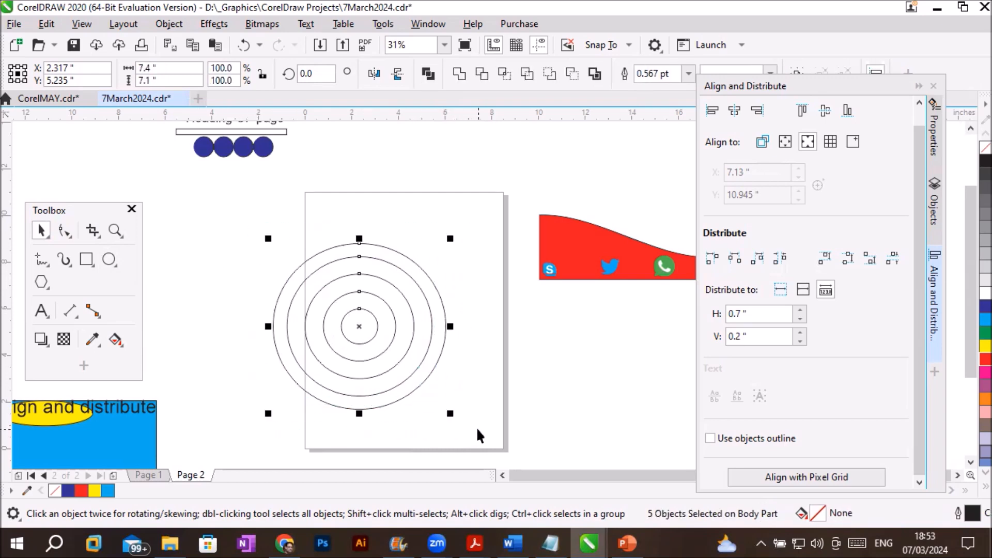
pyautogui.click(785, 142)
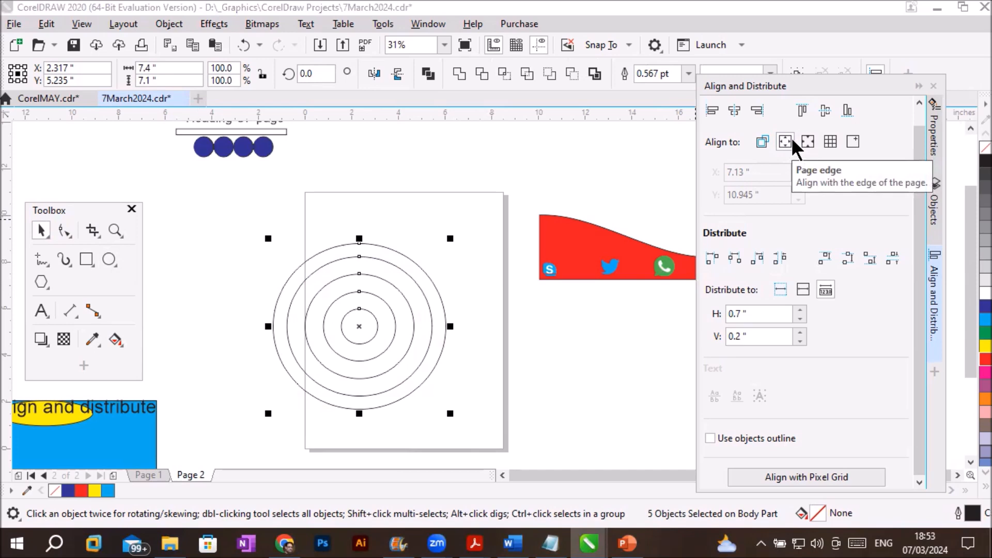
pyautogui.click(733, 111)
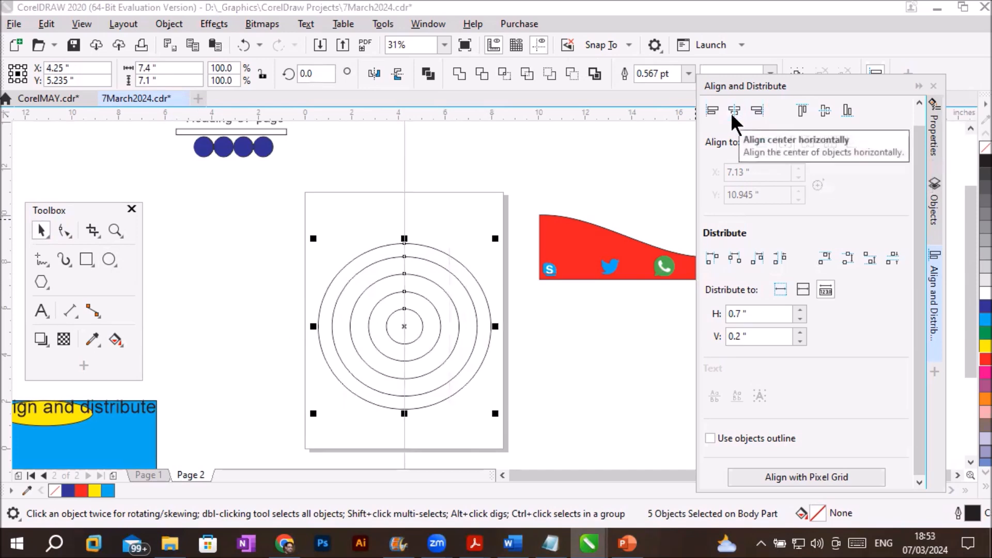
pyautogui.click(821, 112)
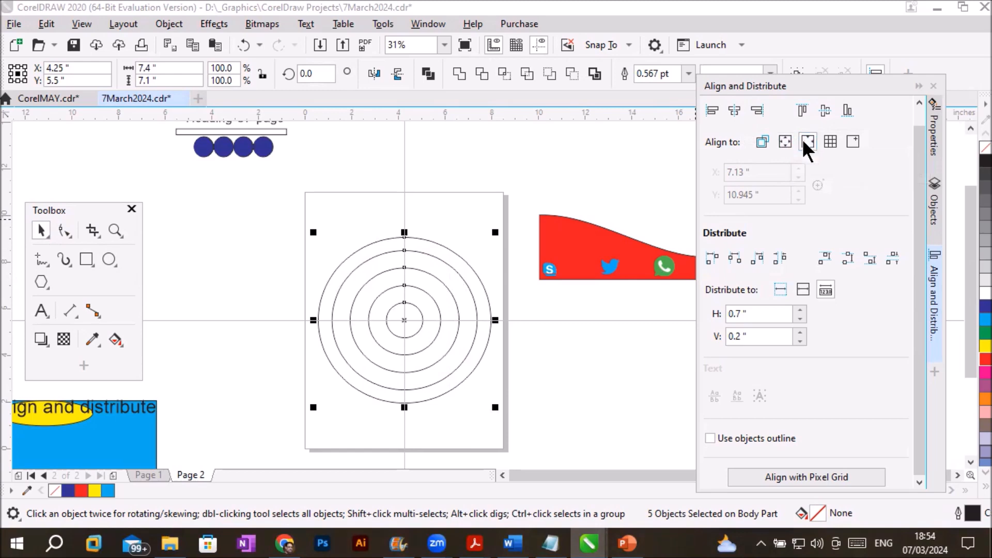
# Align the five circles' left and right edges to the page center alternately, ending with the right edges
pyautogui.click(708, 110)
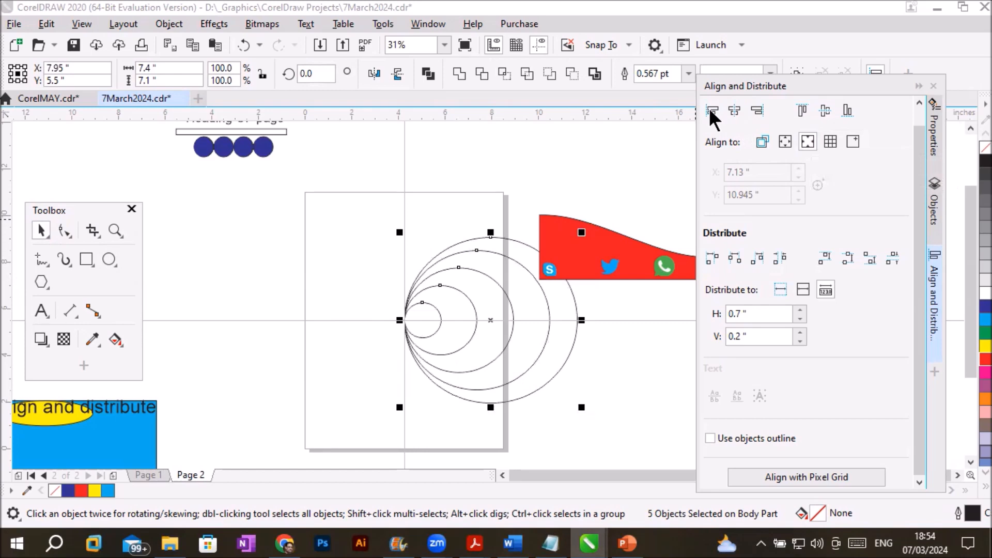
pyautogui.click(757, 110)
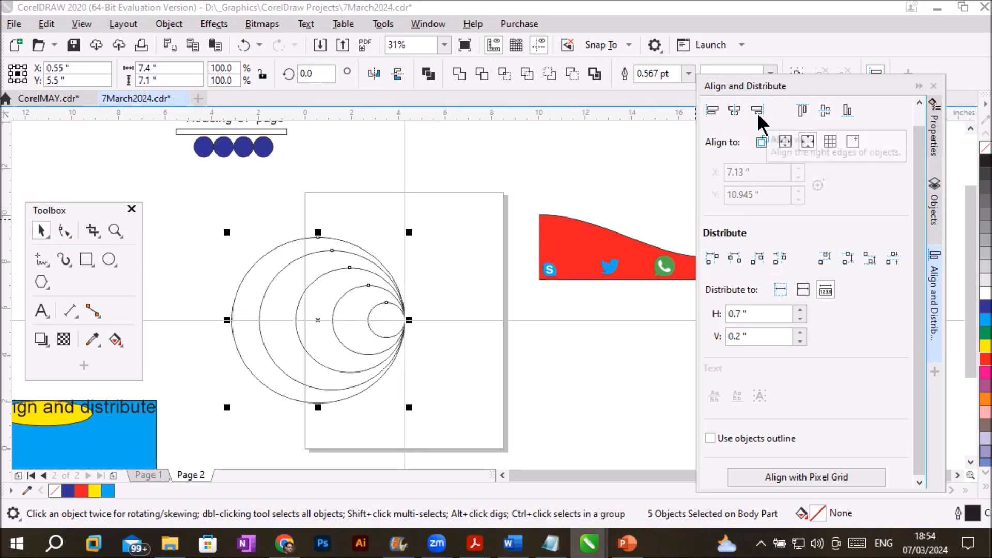
pyautogui.click(709, 109)
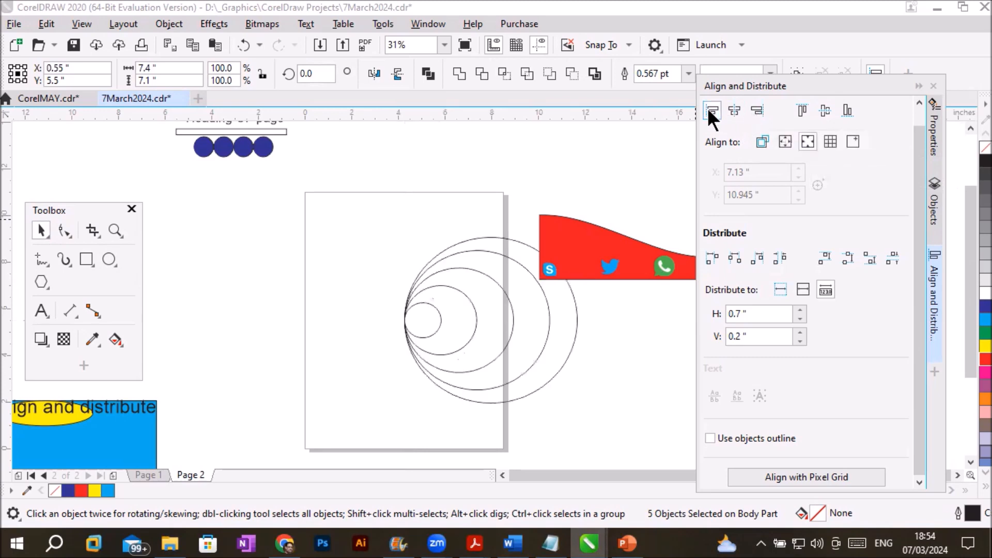
pyautogui.click(757, 110)
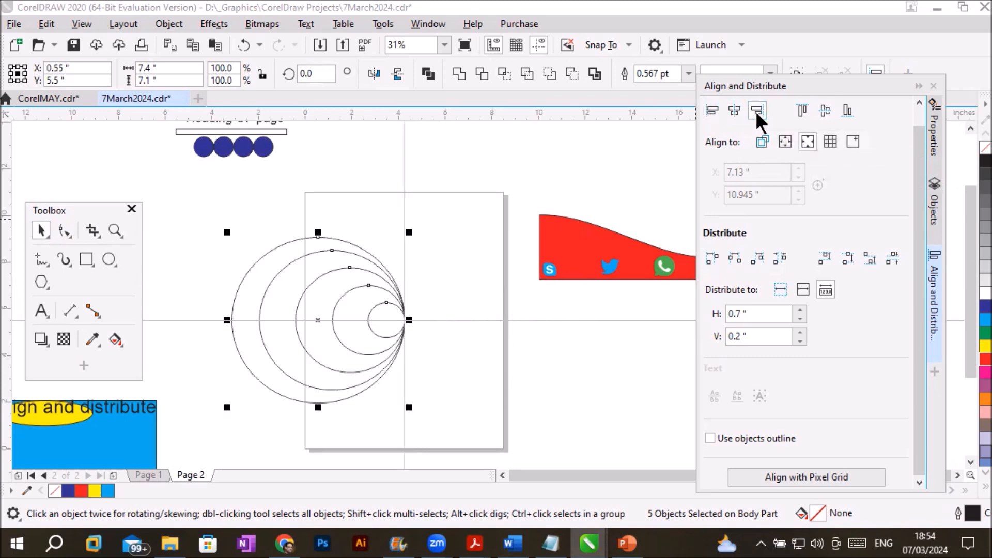
# Align the five circles' top edges and bottom edges to the page center, and finally center them vertically
pyautogui.click(801, 110)
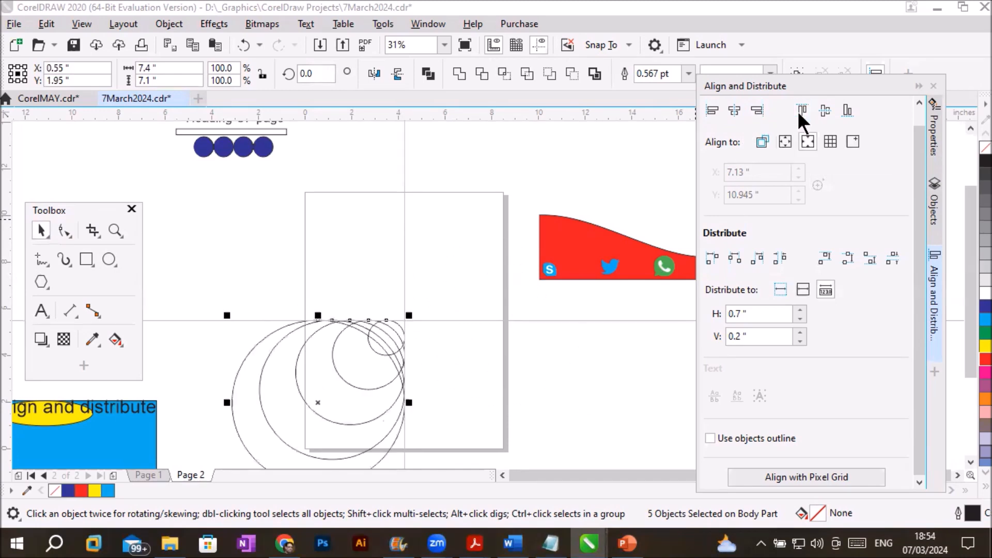
pyautogui.click(845, 110)
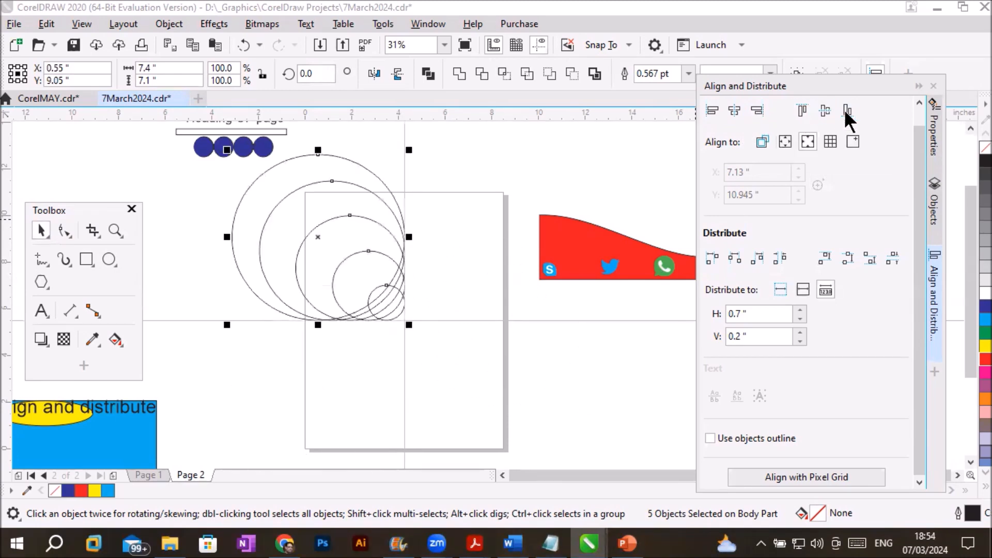
pyautogui.click(825, 111)
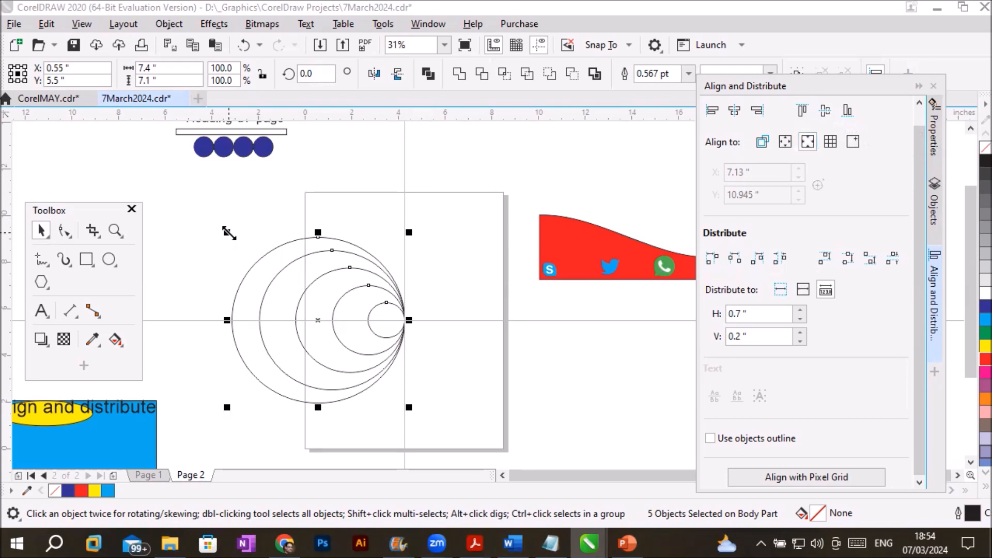
# Scale the five circles down to about 3.6 by 3.45 in overall, and align their left and top edges to the page center
pyautogui.moveTo(229, 234); pyautogui.dragTo(281, 266)
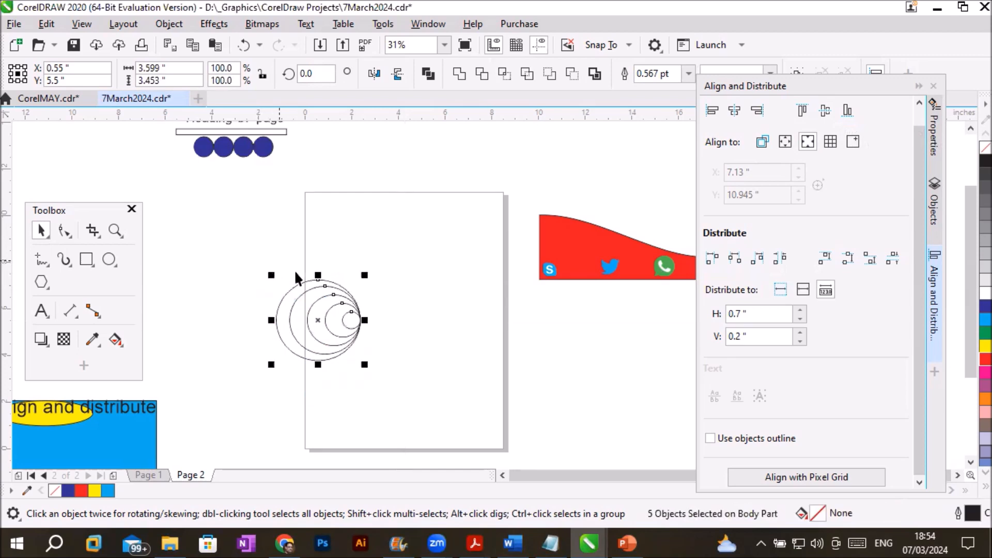
pyautogui.click(807, 142)
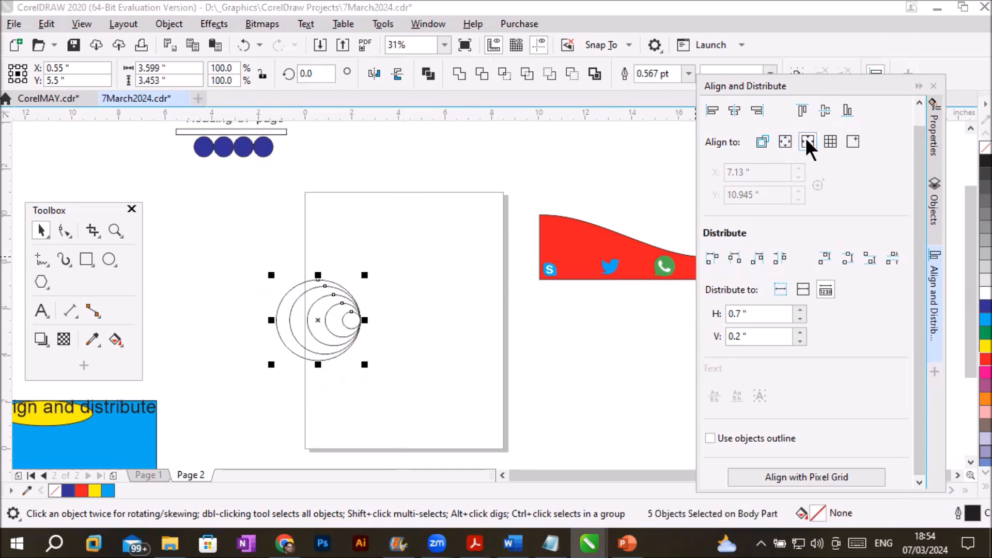
pyautogui.click(712, 111)
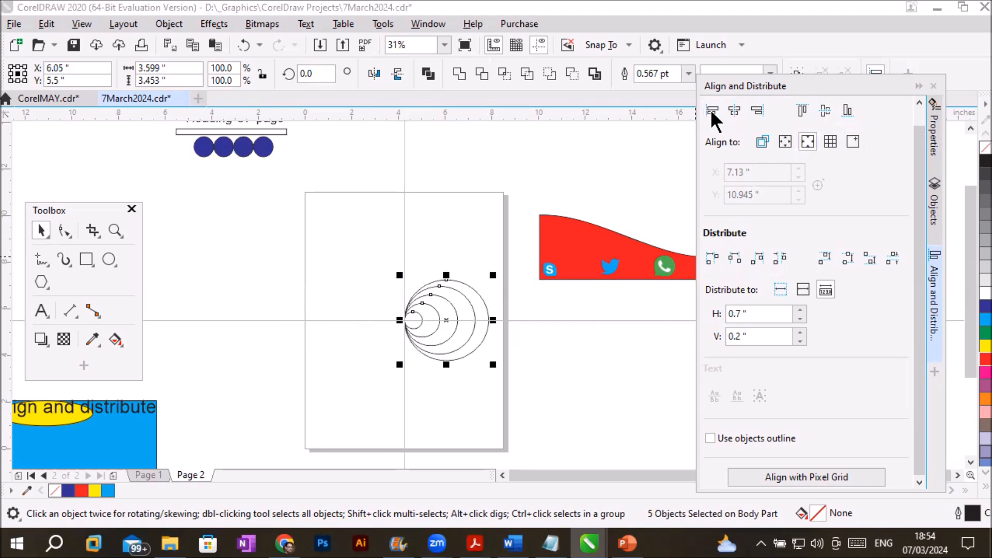
pyautogui.click(801, 110)
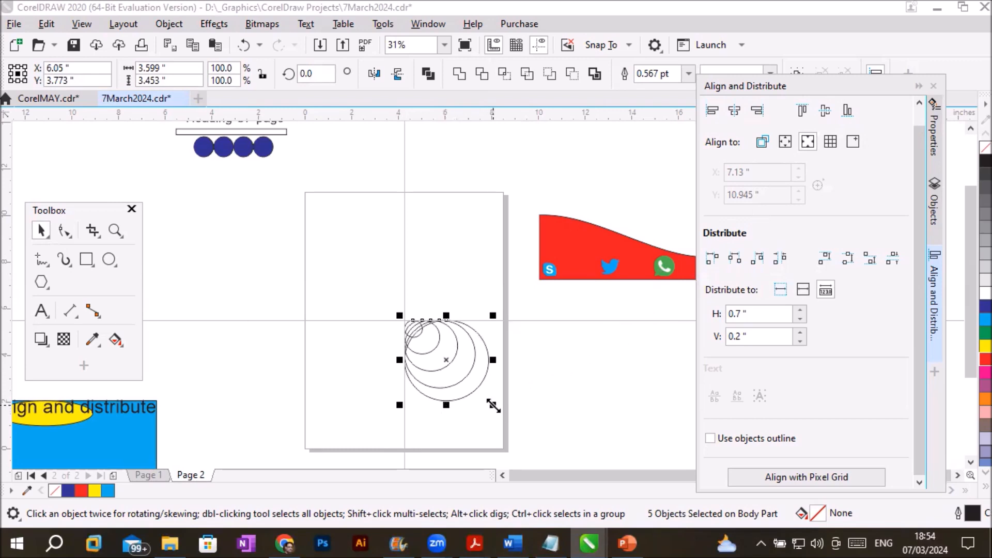
# Make mirrored copies of the five nested circles around their shared corner to complete a four-petal pattern on the page
pyautogui.moveTo(491, 403); pyautogui.dragTo(378, 276)
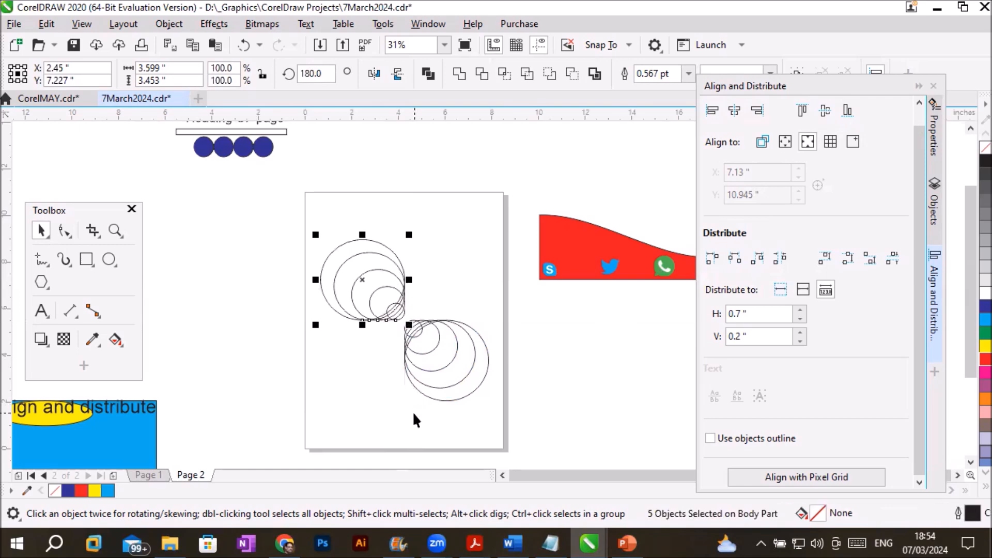
pyautogui.moveTo(317, 279); pyautogui.dragTo(470, 275)
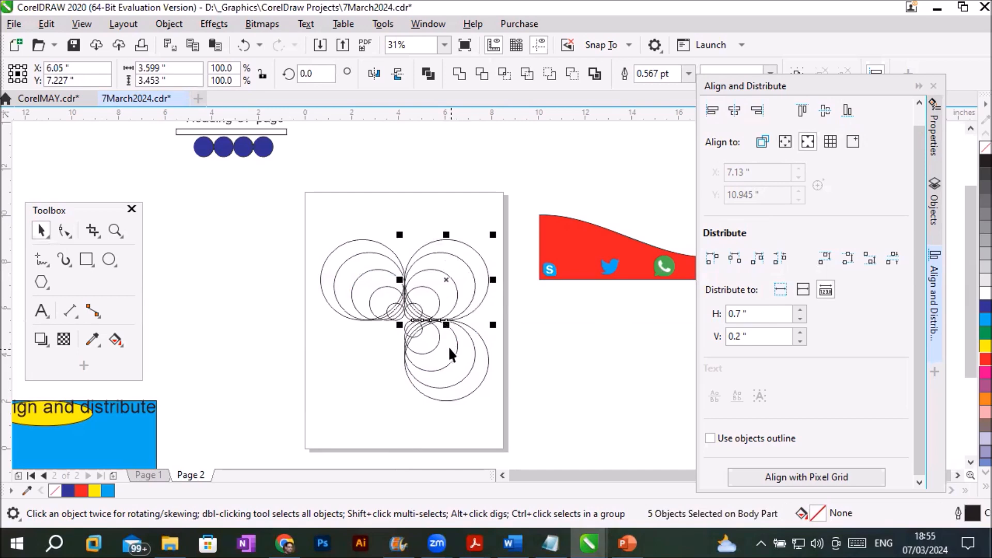
pyautogui.moveTo(493, 235); pyautogui.dragTo(362, 348)
pyautogui.click(471, 439)
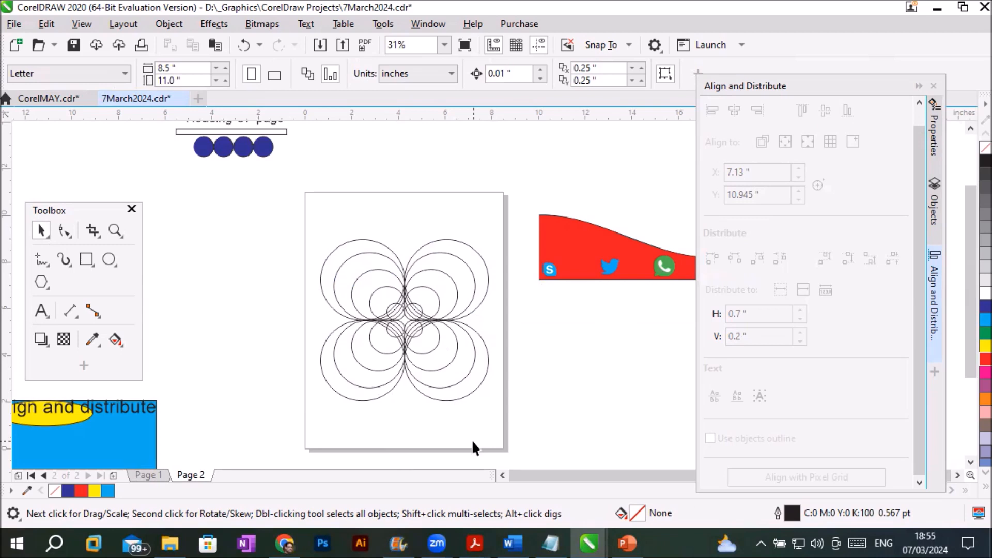
pyautogui.scroll(2, 409, 303)
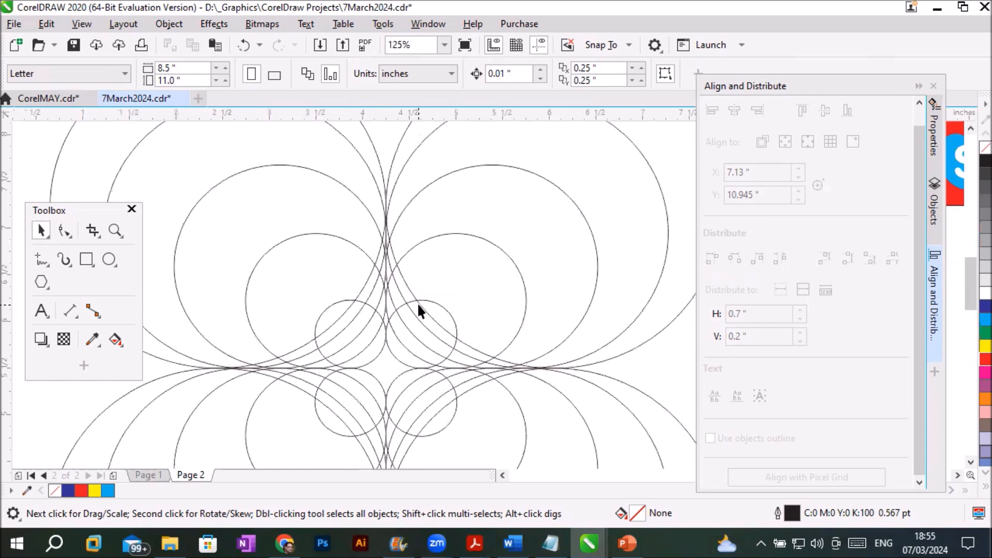
pyautogui.scroll(2, 457, 374)
pyautogui.scroll(-5, 462, 379)
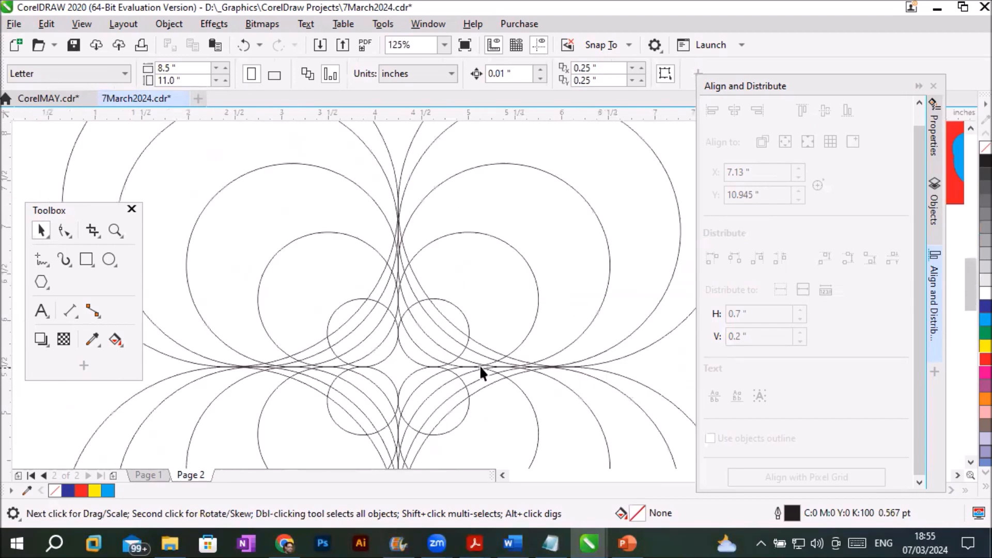
pyautogui.scroll(1, 529, 424)
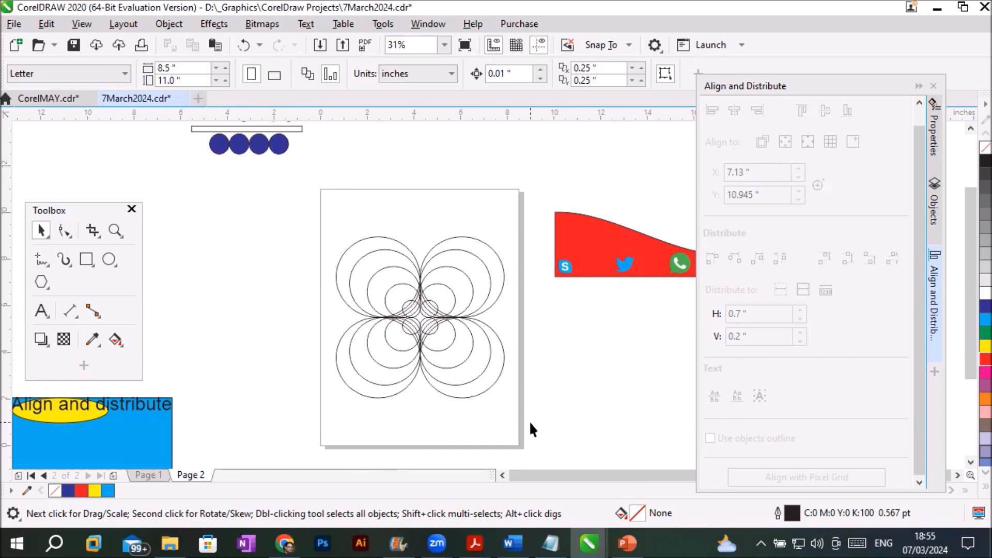
# Draw a rectangle about 5.6 by 5.73 inches beside the page, try centring it on the page, and undo the centring
pyautogui.click(86, 259)
pyautogui.moveTo(190, 220)
pyautogui.mouseDown()
pyautogui.moveTo(523, 454)
pyautogui.moveTo(346, 381)
pyautogui.moveTo(306, 352)
pyautogui.moveTo(305, 325)
pyautogui.mouseUp()
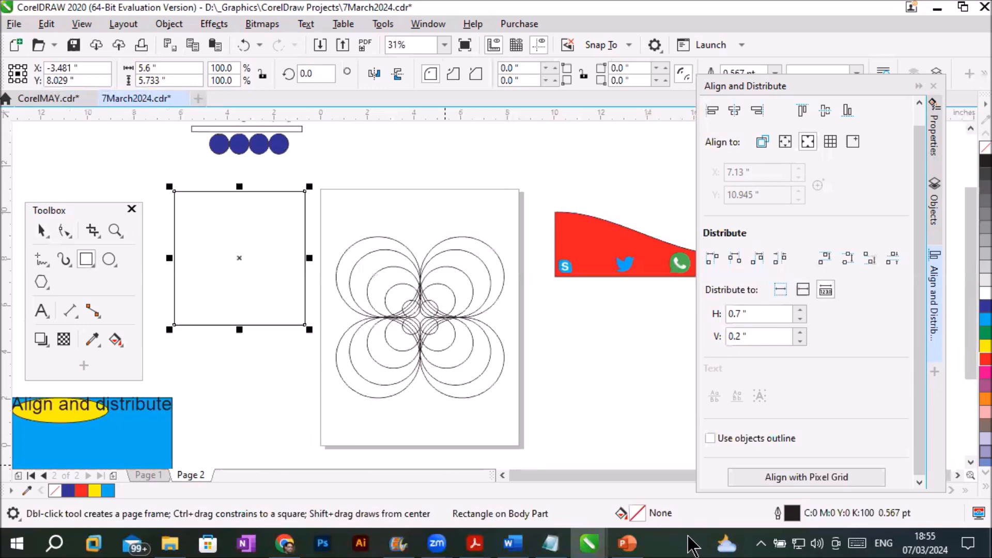
pyautogui.press('p')
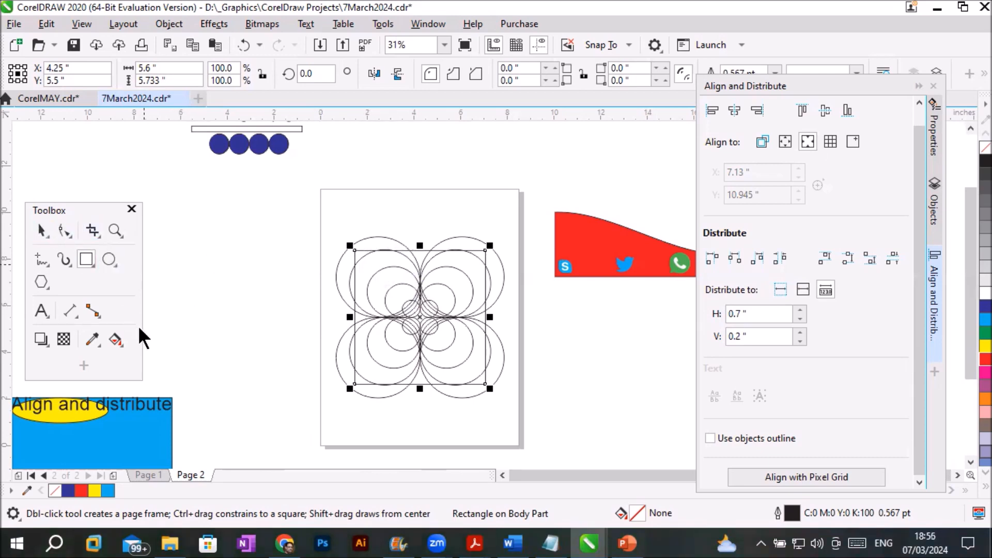
pyautogui.hotkey('ctrl', 'z')
# Draw an ellipse about 1.1 by 1.27 inches inside the rectangle and fill it with blue
pyautogui.click(109, 260)
pyautogui.moveTo(206, 228); pyautogui.dragTo(230, 256)
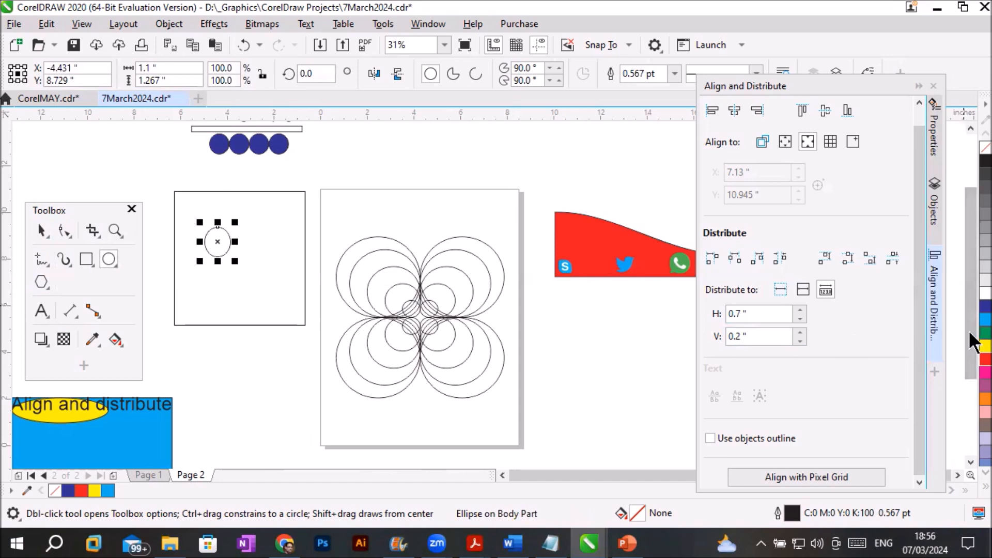
pyautogui.click(985, 307)
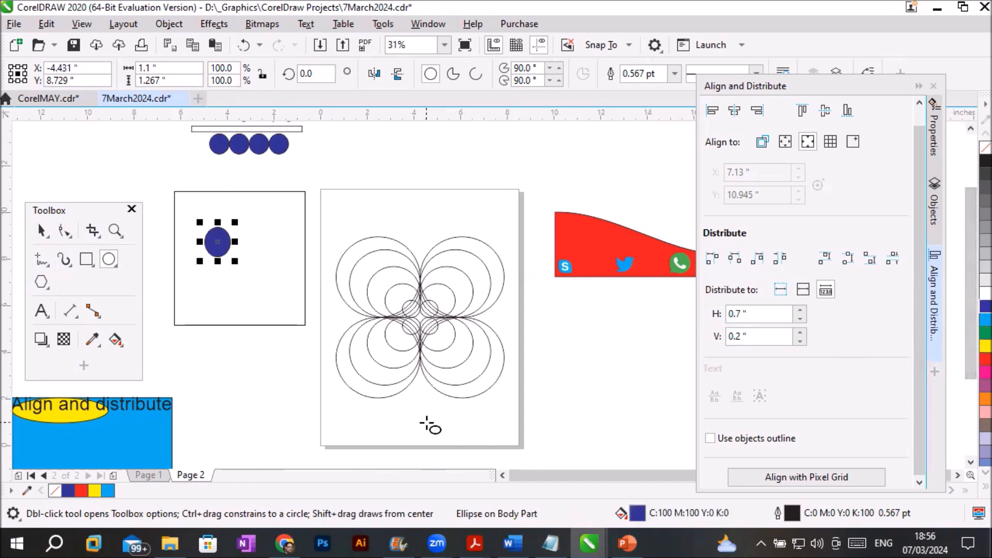
# Align the blue ellipse to the rectangle's left, right, horizontal centre, top, bottom and finally vertical centre
pyautogui.click(40, 230)
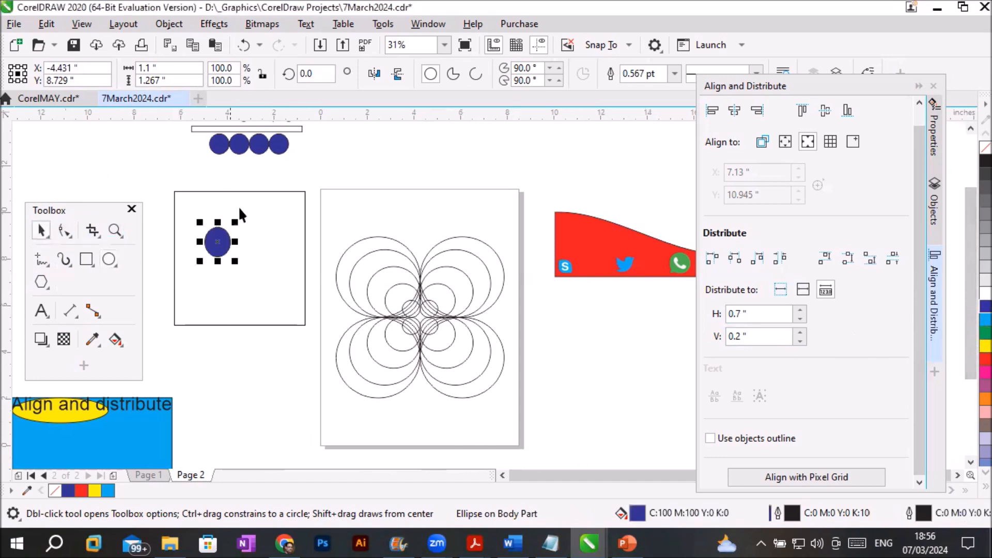
pyautogui.keyDown('shift'); pyautogui.click(266, 196); pyautogui.keyUp('shift')
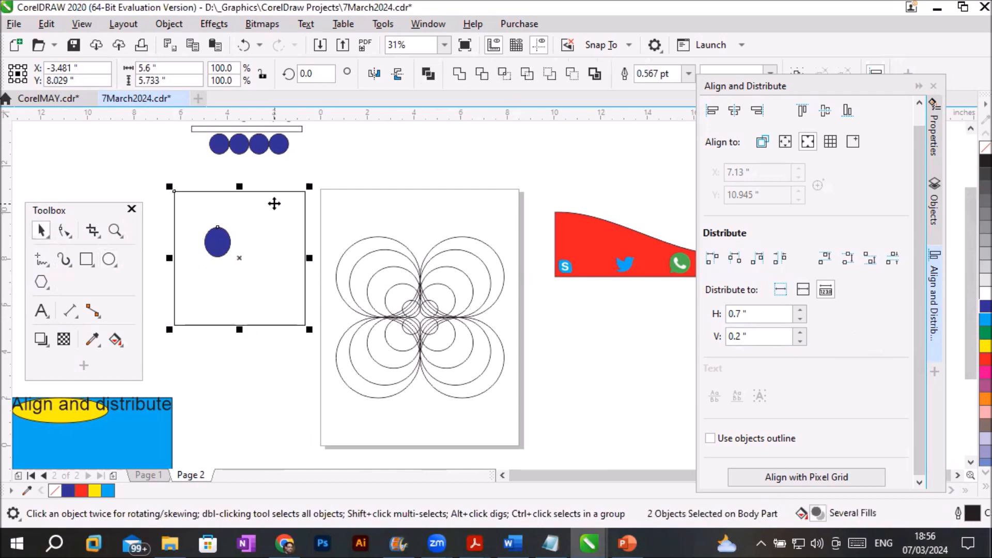
pyautogui.press('l')
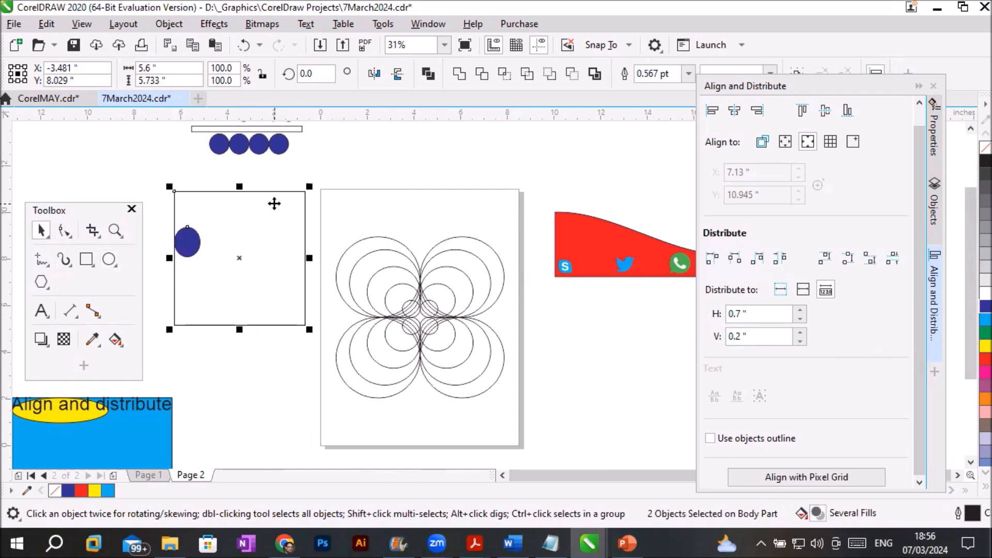
pyautogui.press('r')
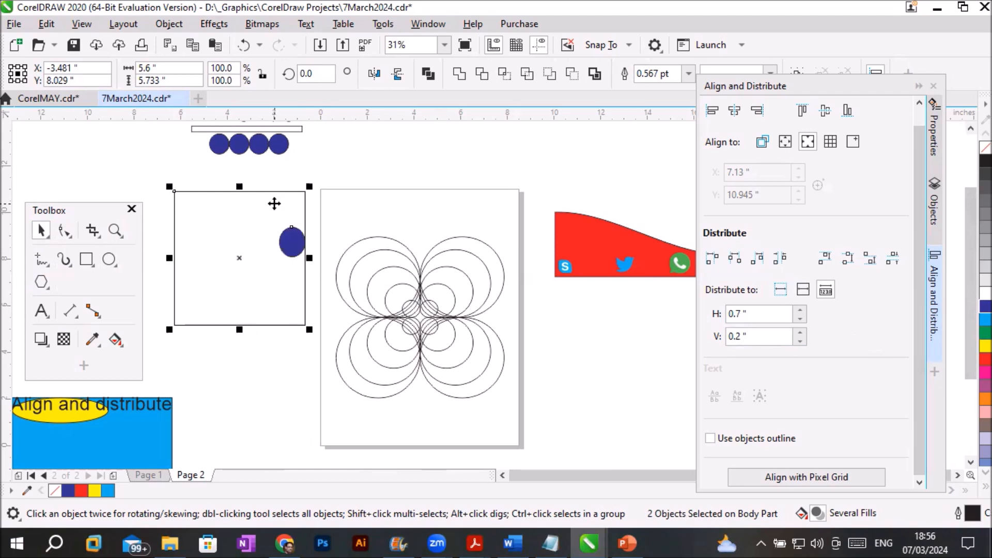
pyautogui.press('c')
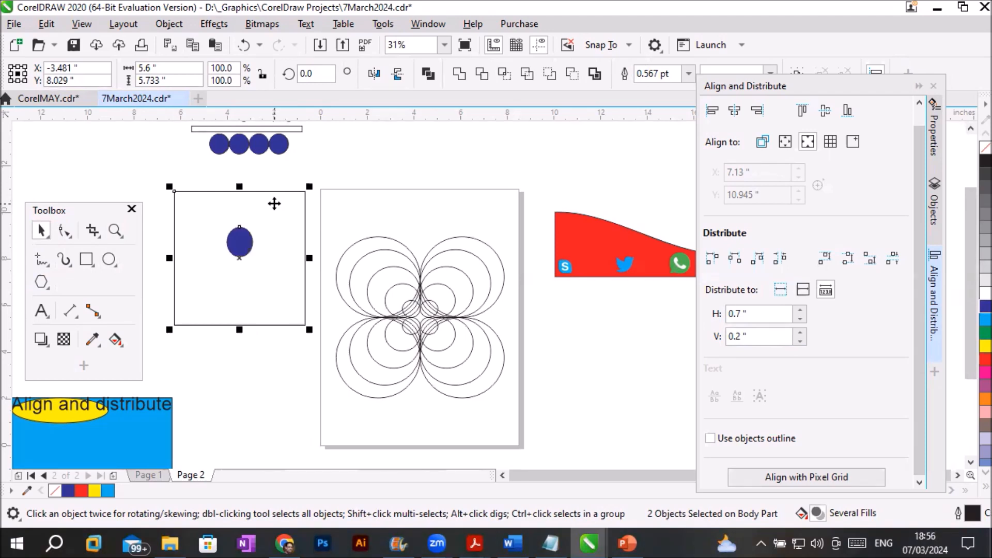
pyautogui.press('t')
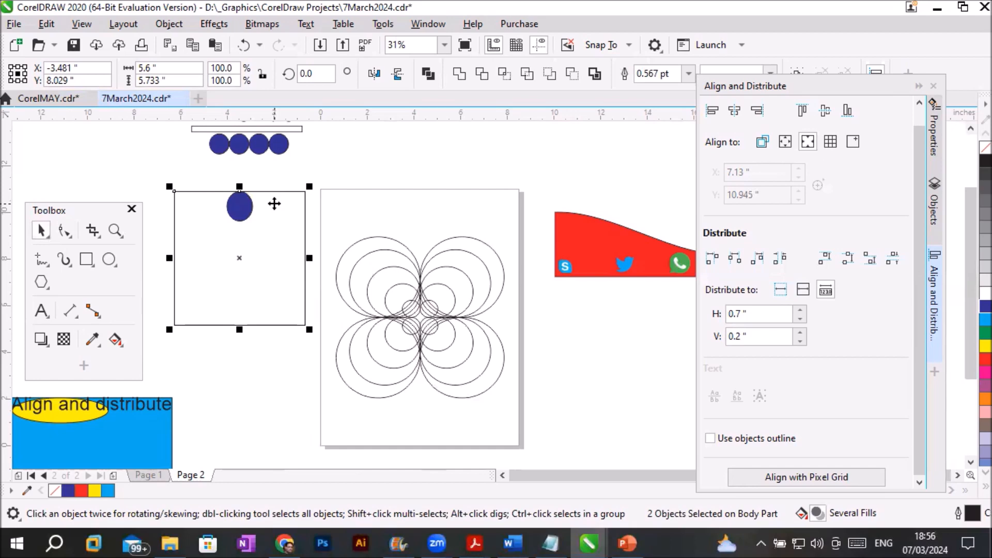
pyautogui.press('b')
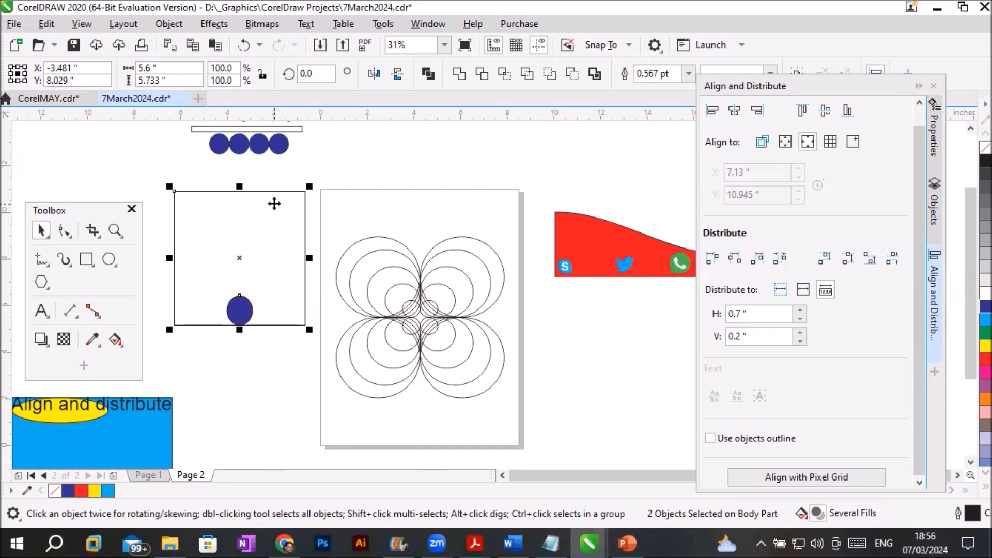
pyautogui.press('e')
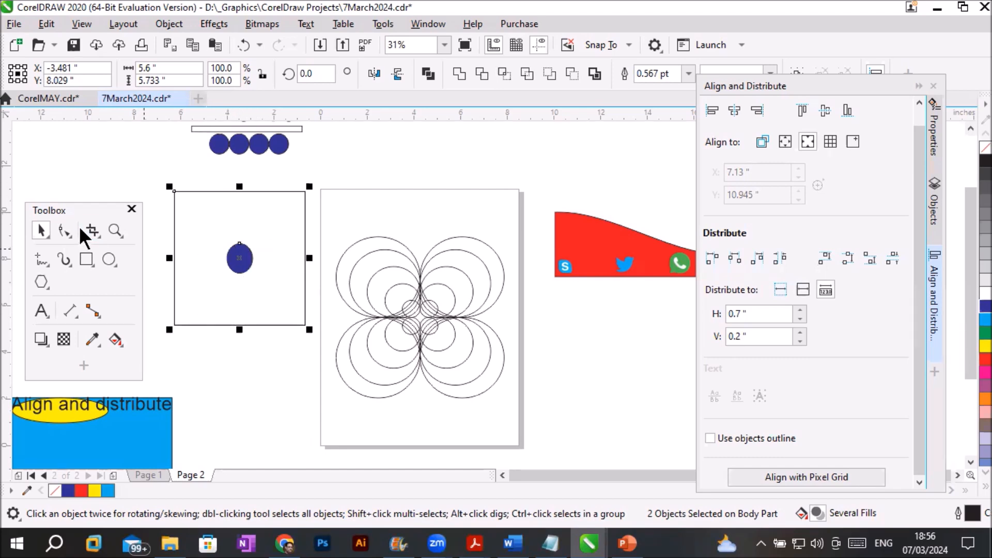
# Reposition the rectangle and the blue ellipse so the ellipse sits off-centre in the rectangle's lower right area
pyautogui.click(243, 277)
pyautogui.moveTo(243, 277); pyautogui.dragTo(269, 331)
pyautogui.click(236, 306)
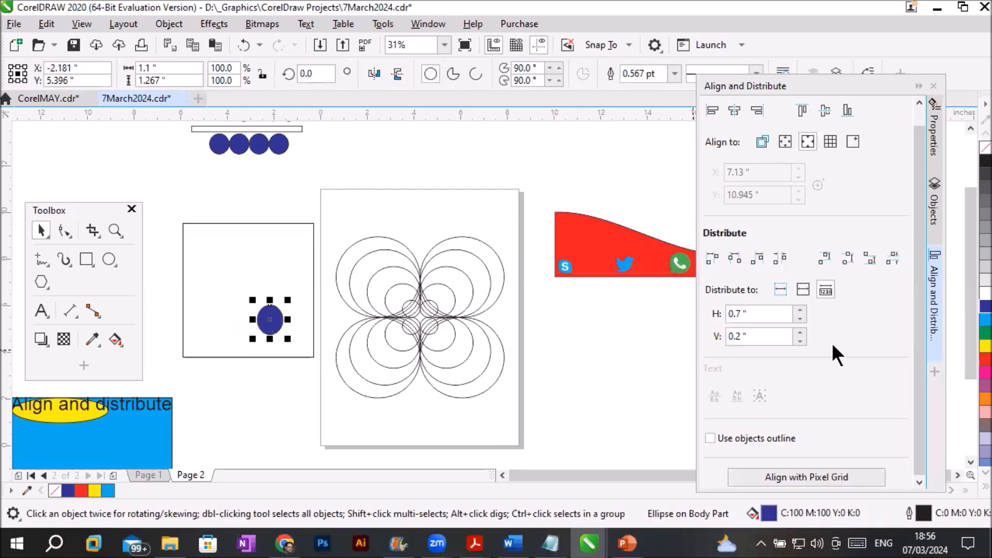
# Draw a small ellipse about 0.23 by 0.3 inches on the blue ellipse and fill it with yellow
pyautogui.click(110, 259)
pyautogui.moveTo(264, 312); pyautogui.dragTo(270, 320)
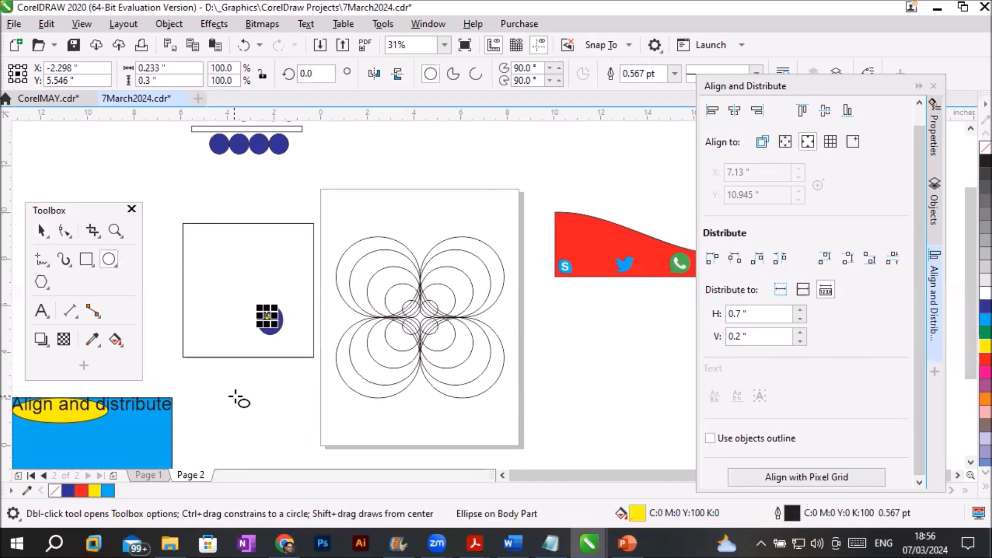
pyautogui.click(42, 233)
pyautogui.click(270, 417)
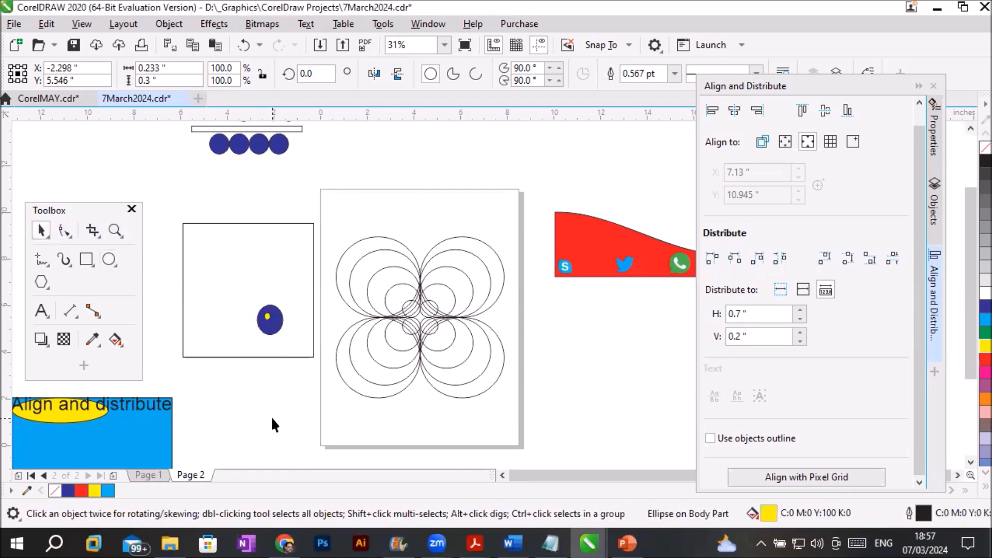
pyautogui.click(266, 321)
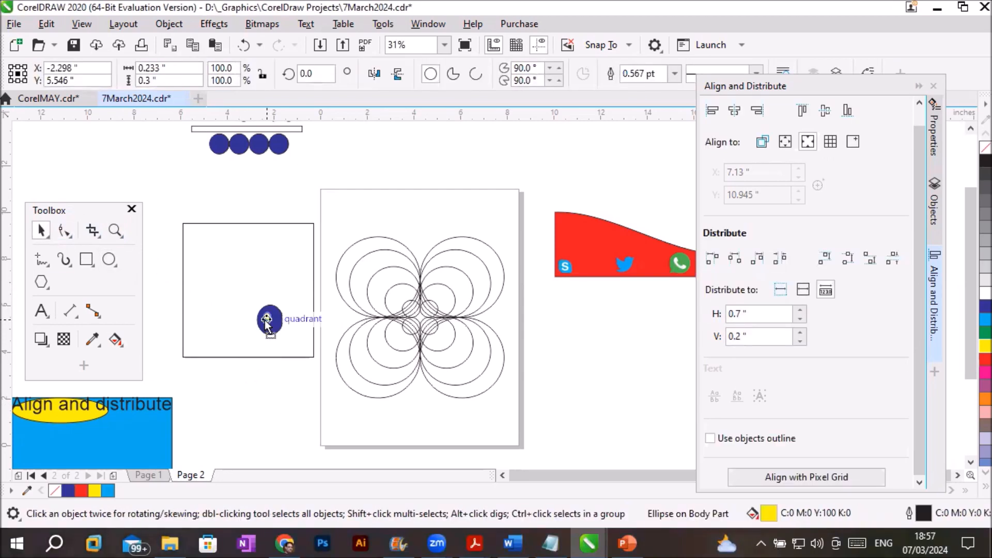
pyautogui.moveTo(274, 324); pyautogui.dragTo(277, 333)
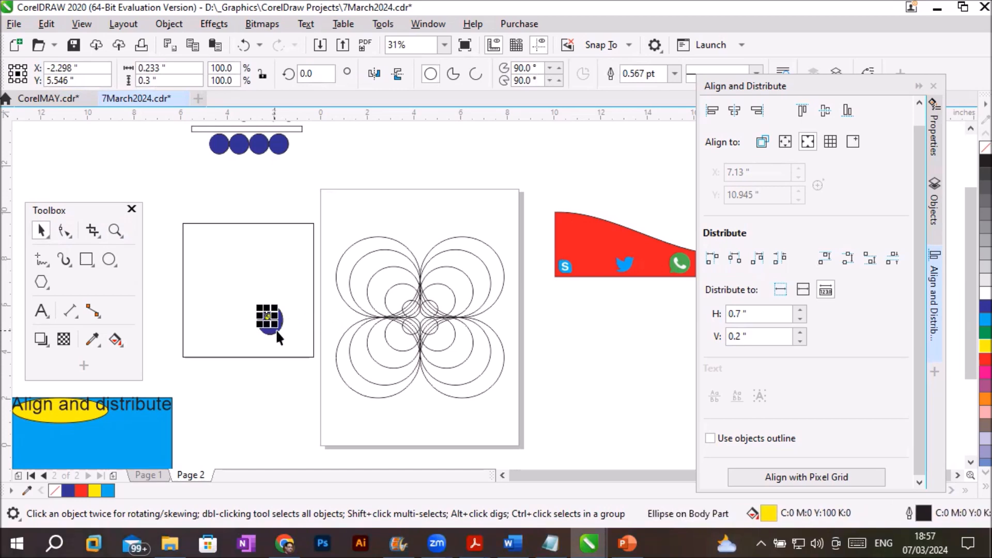
pyautogui.click(264, 356)
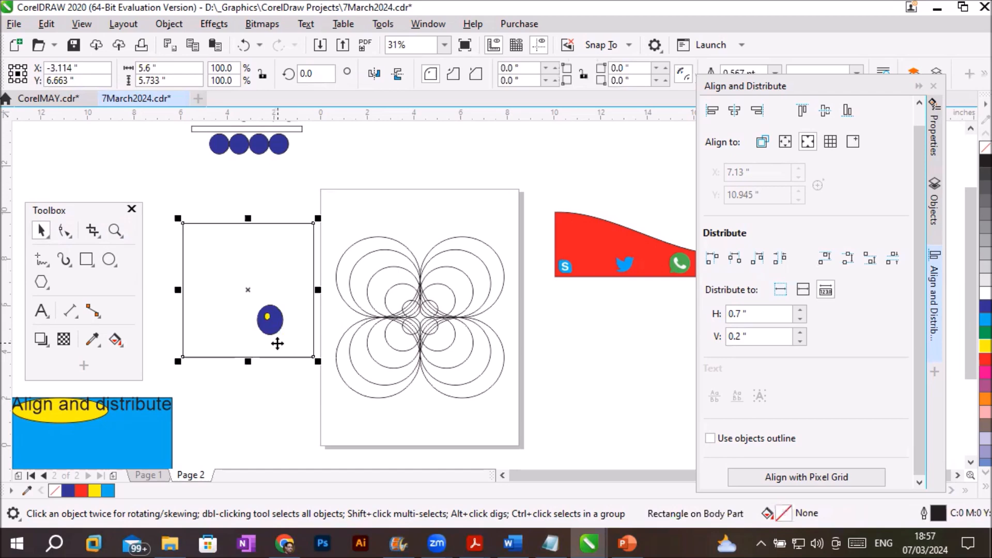
pyautogui.scroll(3, 278, 343)
pyautogui.scroll(-3, 277, 340)
pyautogui.click(229, 405)
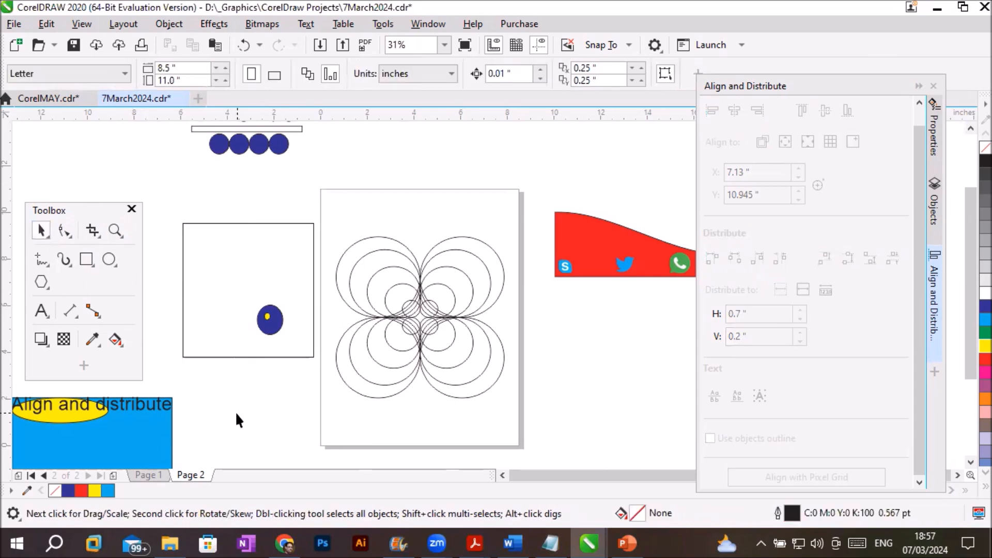
# Shift the rectangle slightly up and toward the page, and select it together with the blue and yellow ellipses
pyautogui.click(274, 331)
pyautogui.moveTo(277, 336); pyautogui.dragTo(242, 290)
pyautogui.moveTo(330, 300); pyautogui.dragTo(249, 342)
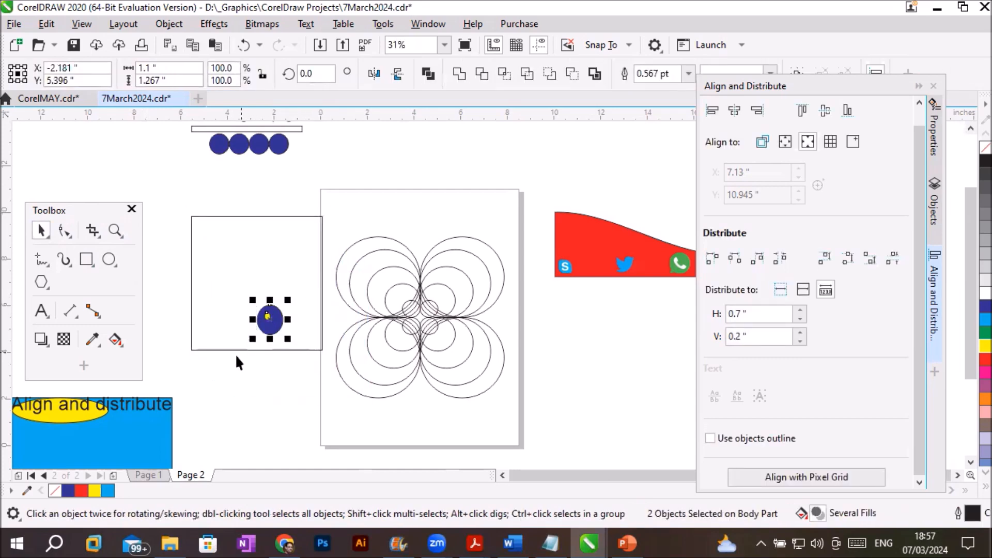
pyautogui.keyDown('shift'); pyautogui.click(216, 217); pyautogui.keyUp('shift')
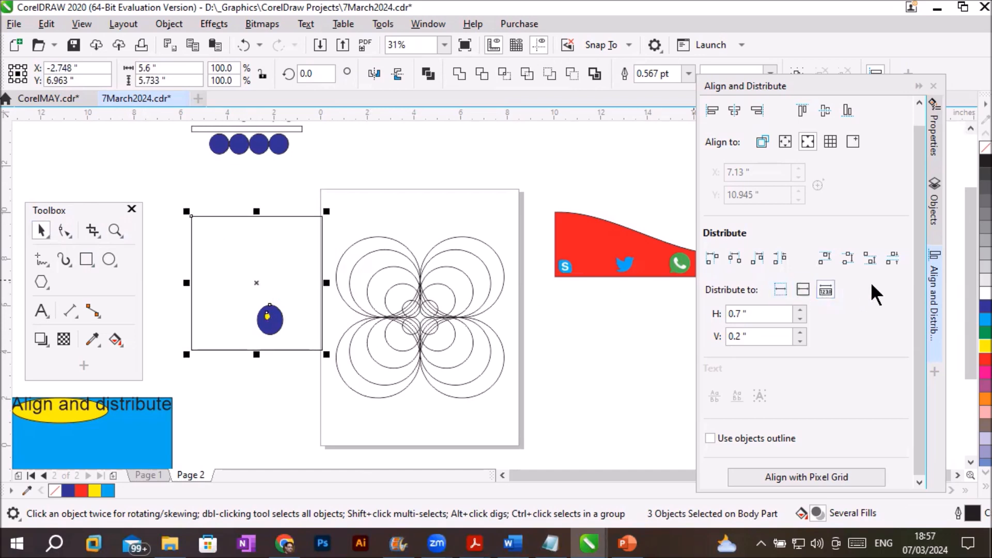
# Show the object list, and align both ellipses to the rectangle's left, right, horizontal centre, top, bottom and finally vertical centre
pyautogui.click(936, 202)
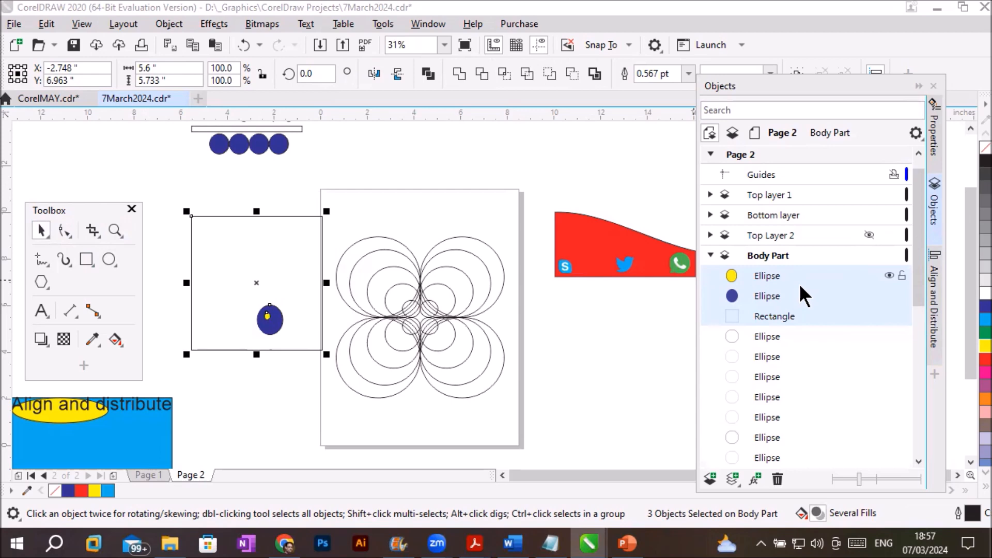
pyautogui.press('l')
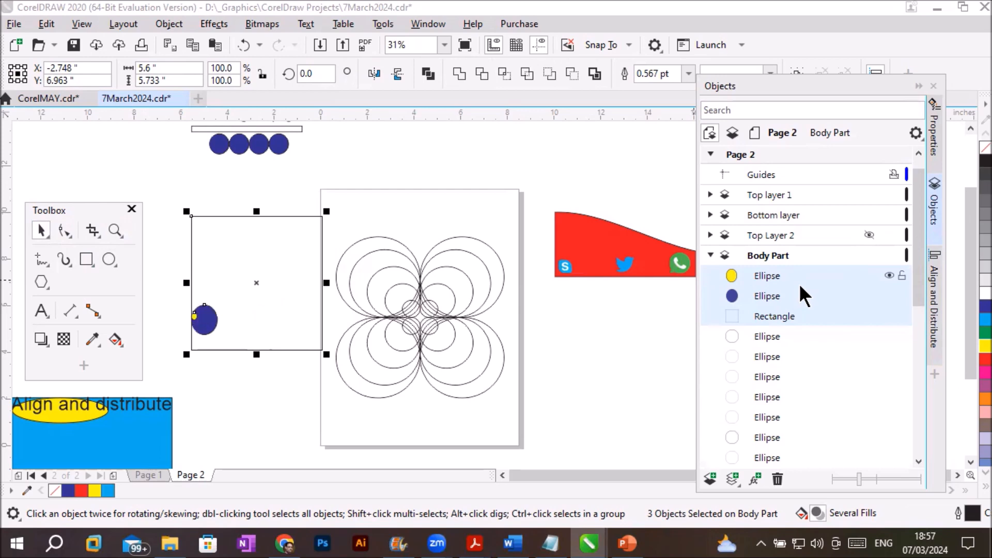
pyautogui.press('r')
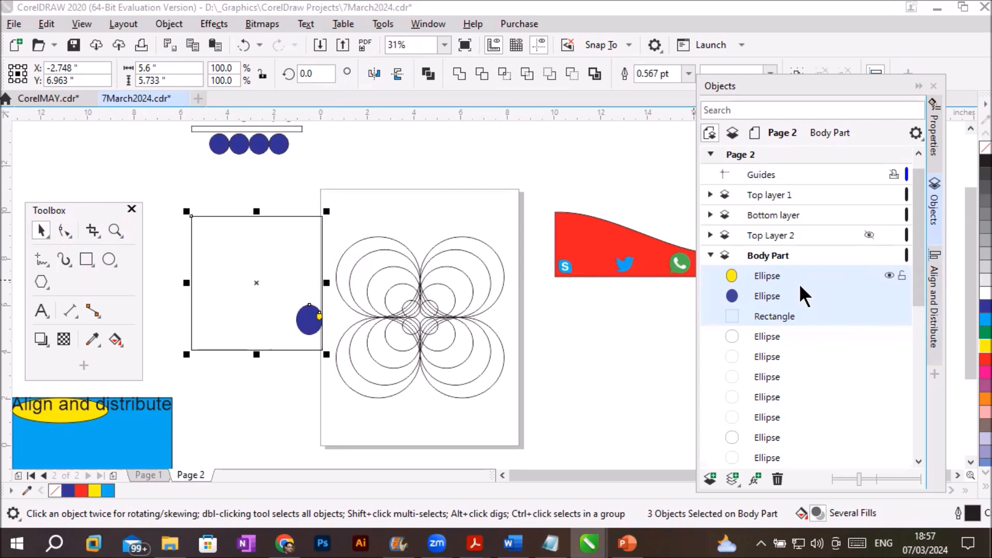
pyautogui.press('c')
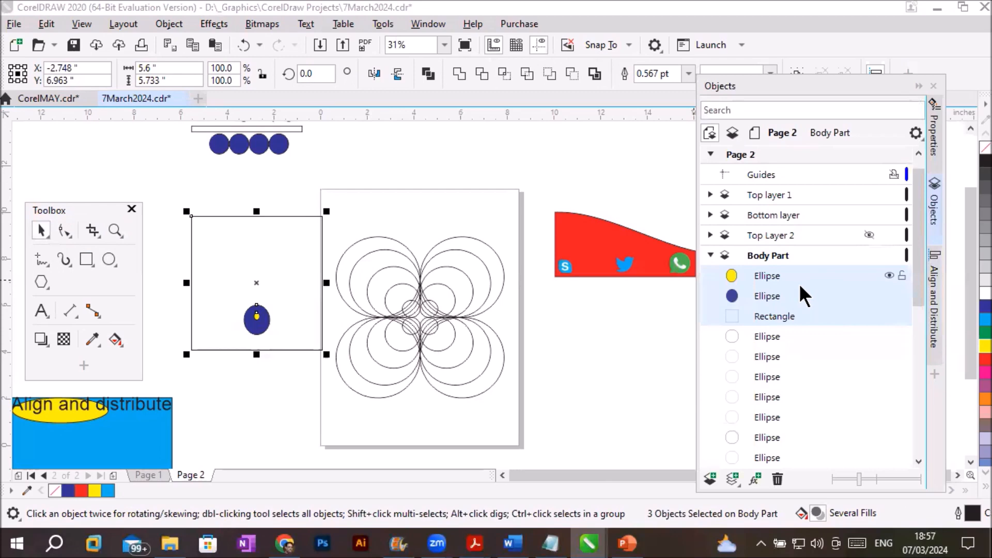
pyautogui.press('t')
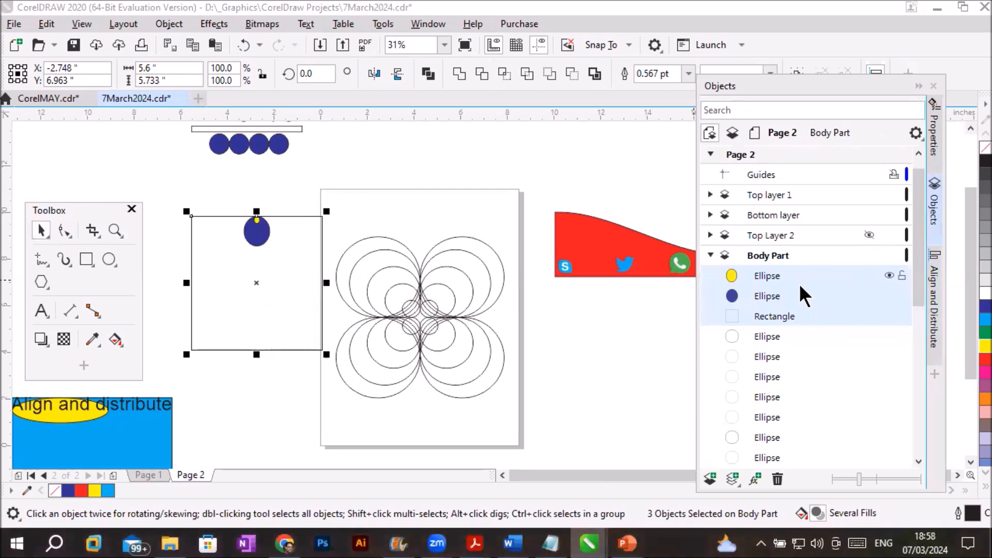
pyautogui.press('b')
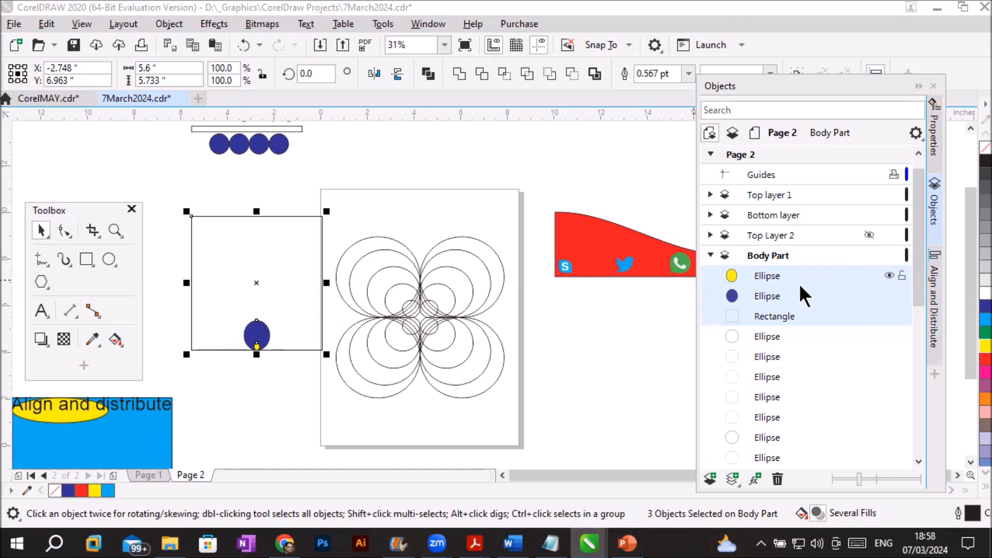
pyautogui.press('e')
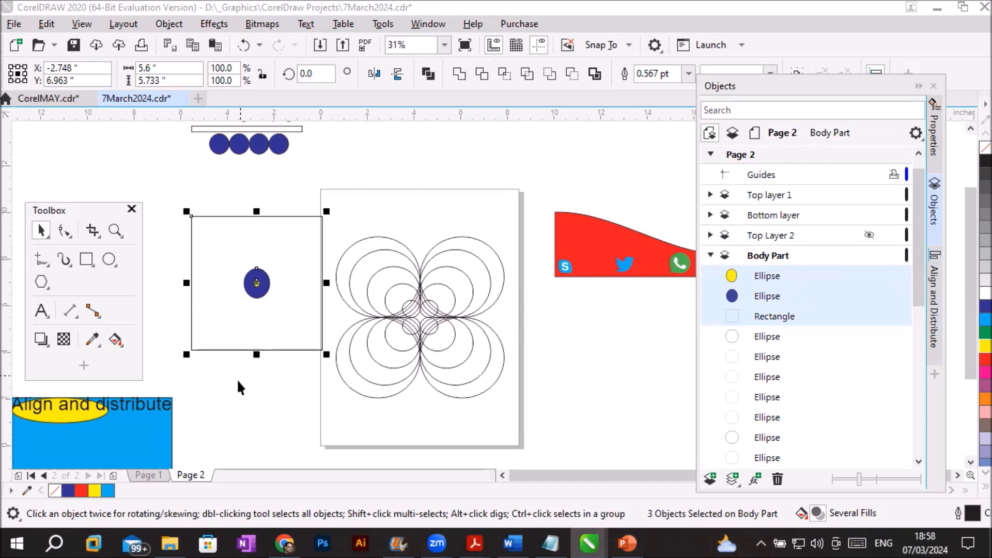
pyautogui.click(260, 365)
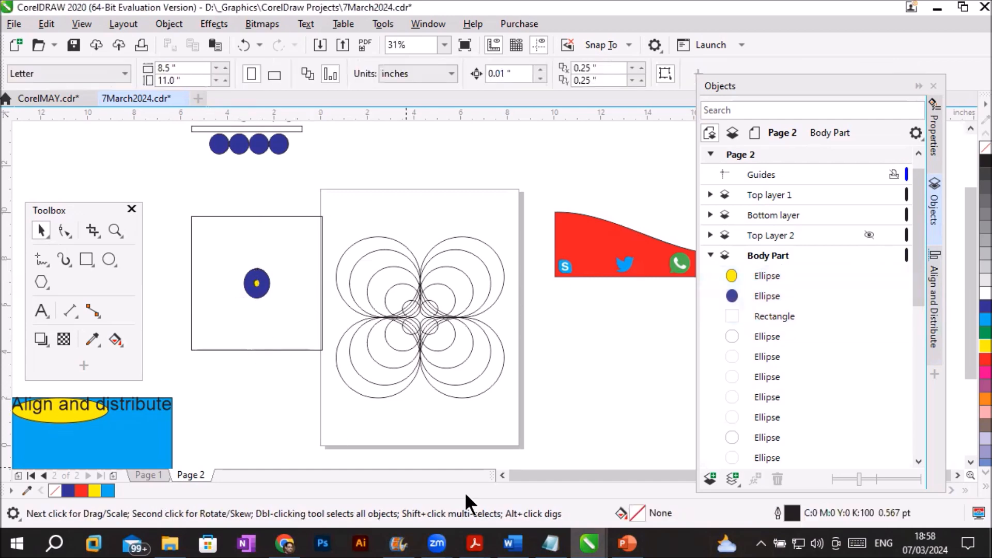
# Review the alignment shortcut slide in PowerPoint, and return to the 7March2024.cdr drawing in CorelDRAW
pyautogui.click(634, 544)
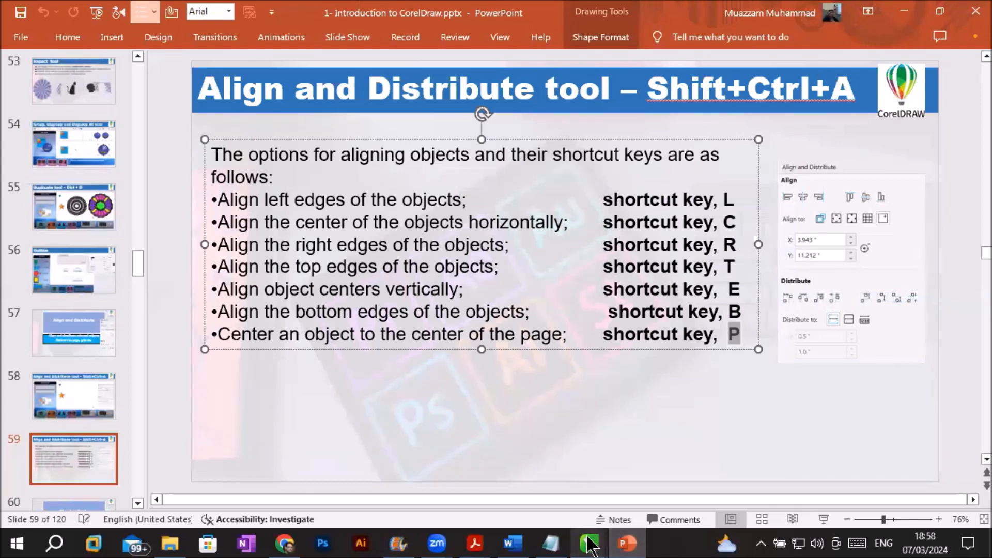
pyautogui.moveTo(589, 546)
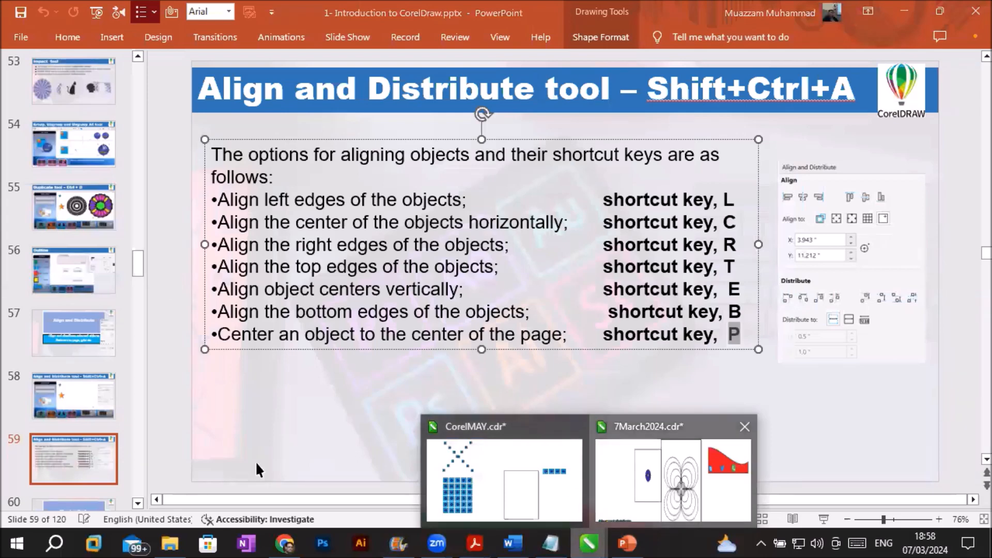
pyautogui.click(672, 478)
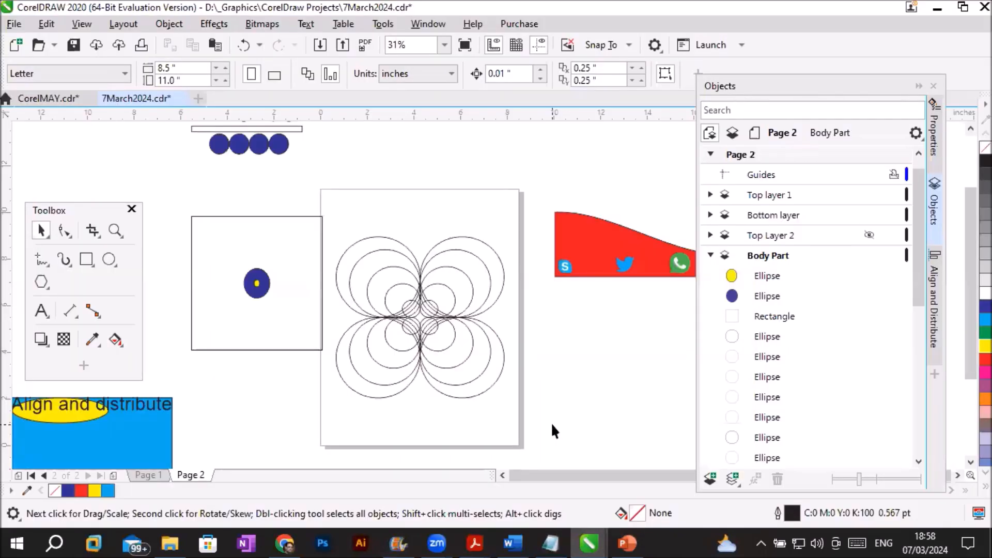
# Show the Align and Distribute options with page centre as the target, and delete the circle pattern, rectangle and its two ellipses from page 2
pyautogui.click(935, 292)
pyautogui.moveTo(319, 202); pyautogui.dragTo(536, 424)
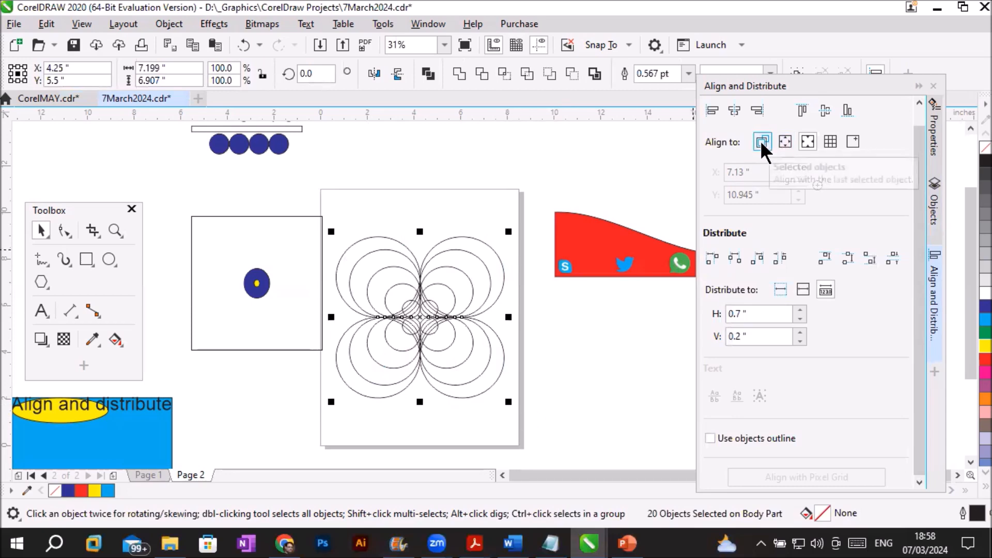
pyautogui.click(808, 141)
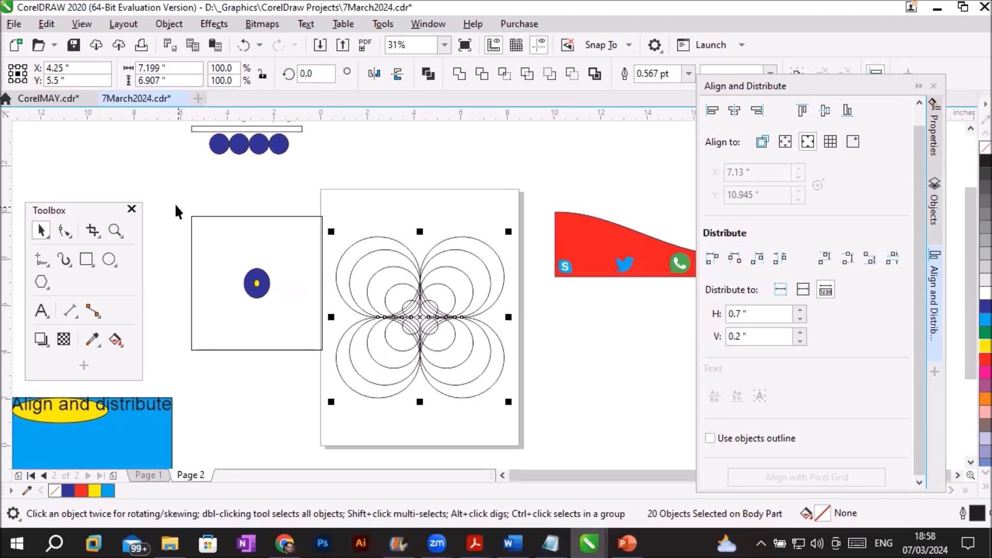
pyautogui.moveTo(165, 190); pyautogui.dragTo(523, 436)
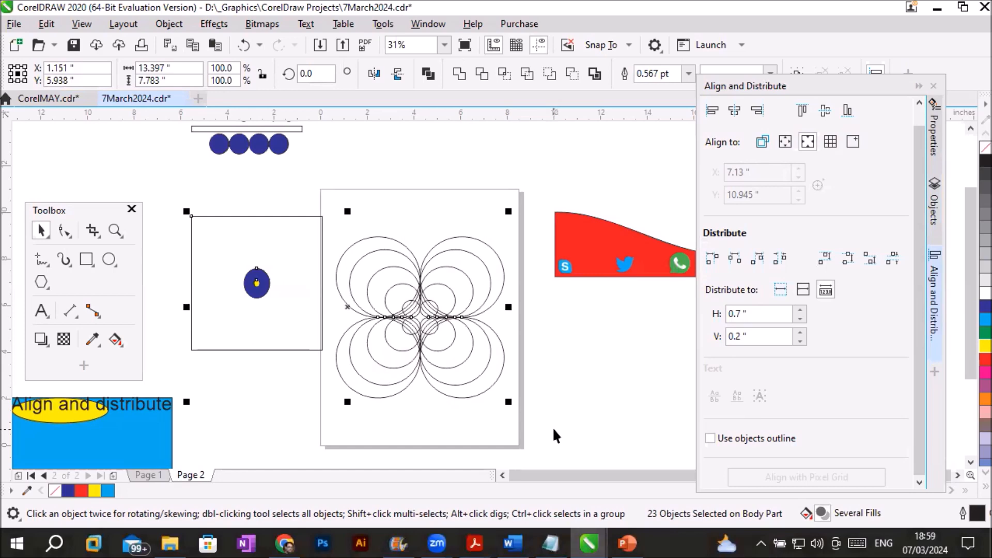
pyautogui.click(434, 346)
pyautogui.scroll(2, 434, 346)
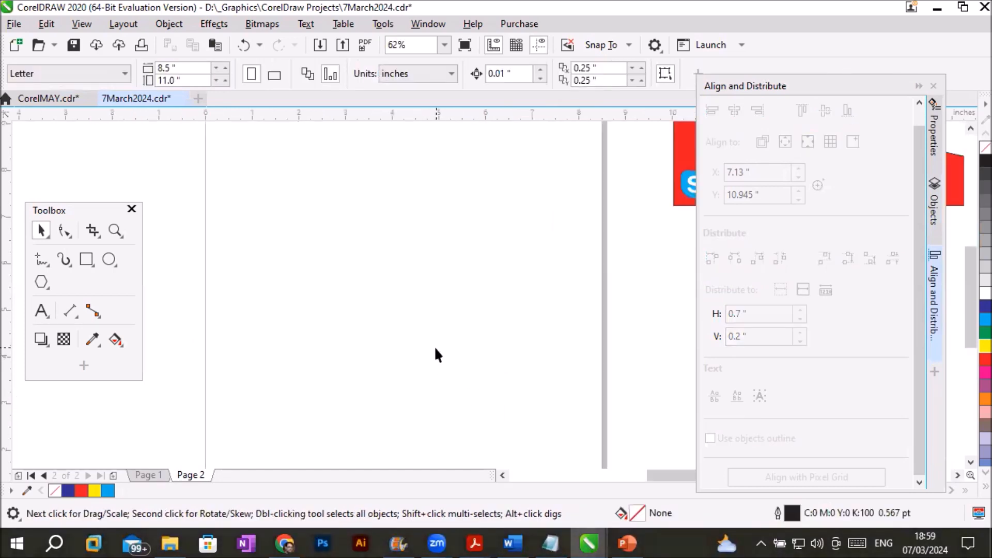
pyautogui.scroll(-2, 435, 349)
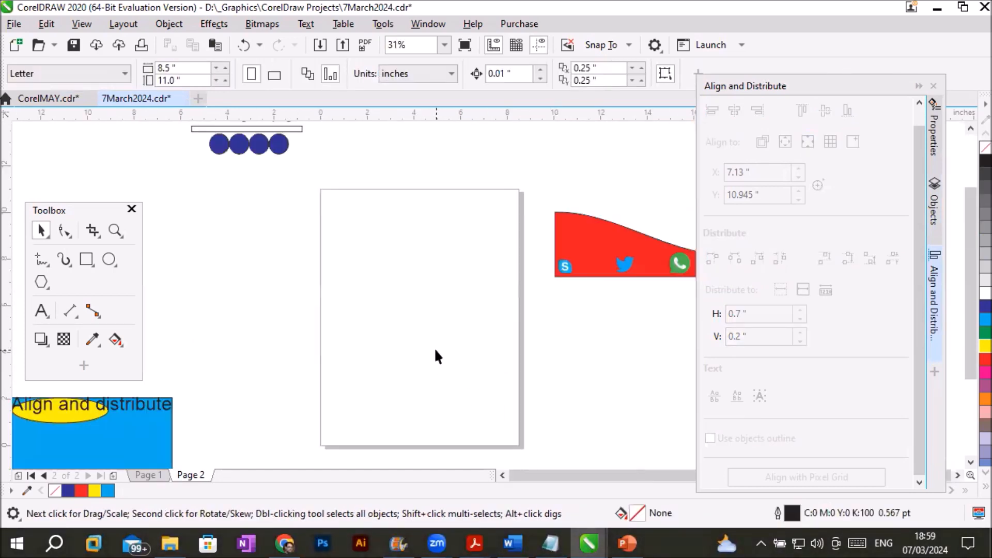
# Display the document grid over the drawing
pyautogui.click(80, 24)
pyautogui.moveTo(154, 308)
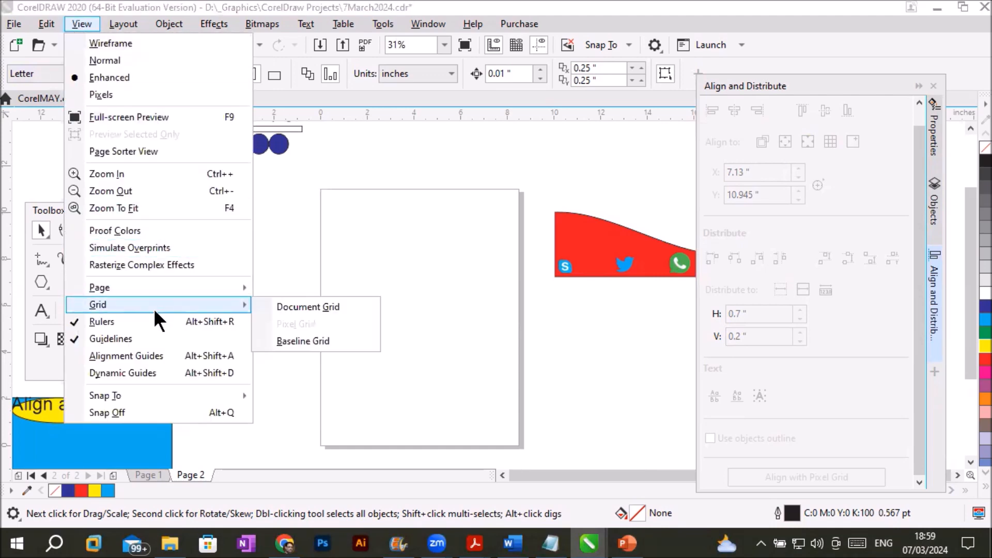
pyautogui.click(360, 308)
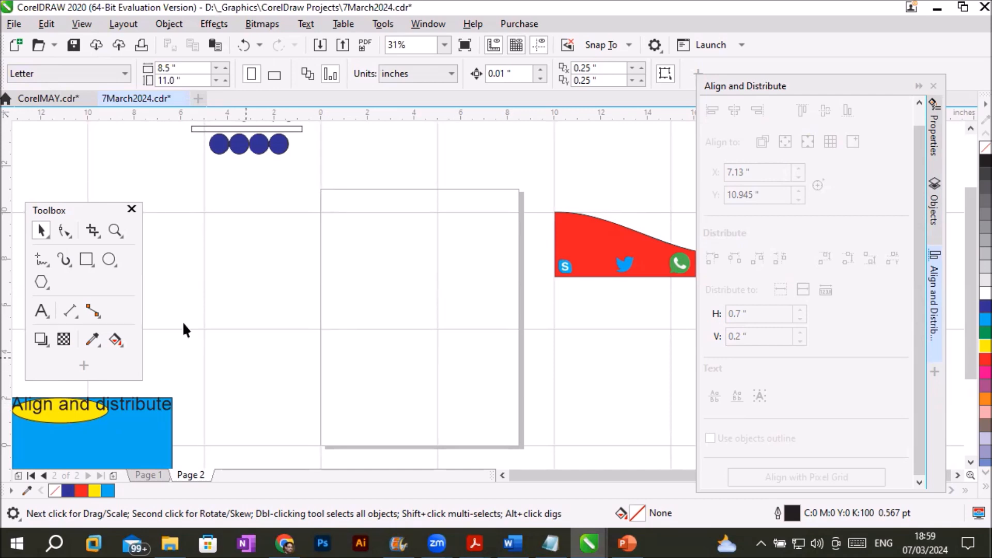
# Draw eleven small ellipses of varying sizes, scattered across the page on both sides of the vertical grid line
pyautogui.click(109, 258)
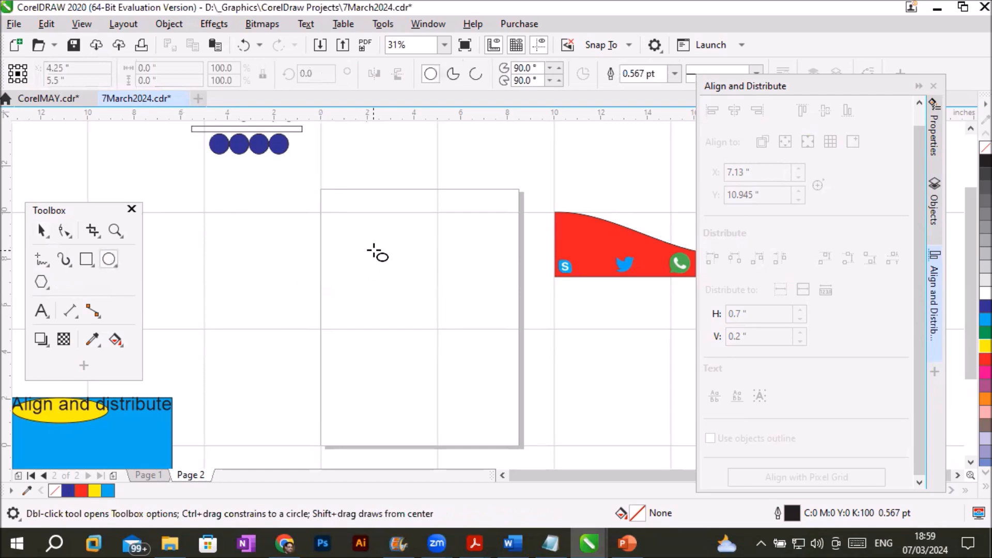
pyautogui.moveTo(355, 232); pyautogui.dragTo(425, 288)
pyautogui.moveTo(338, 298); pyautogui.dragTo(384, 376)
pyautogui.moveTo(354, 409); pyautogui.dragTo(375, 428)
pyautogui.moveTo(407, 382)
pyautogui.mouseDown()
pyautogui.moveTo(426, 401)
pyautogui.moveTo(460, 408)
pyautogui.mouseUp()
pyautogui.moveTo(473, 356); pyautogui.dragTo(496, 379)
pyautogui.moveTo(483, 278); pyautogui.dragTo(504, 304)
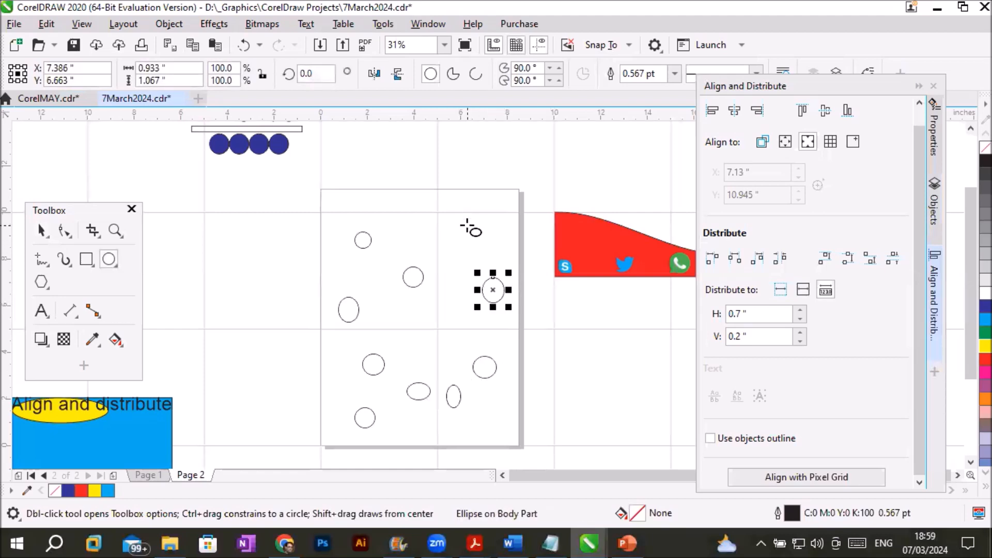
pyautogui.moveTo(463, 221); pyautogui.dragTo(498, 256)
pyautogui.moveTo(439, 293); pyautogui.dragTo(475, 324)
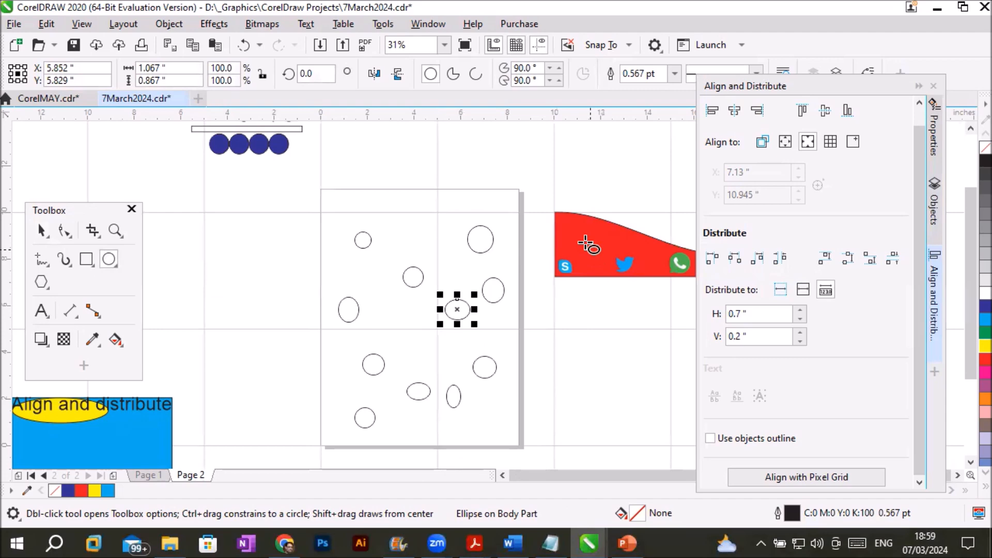
# Move the red curved shape farther from the page, and reposition the Skype icon onto it
pyautogui.click(42, 233)
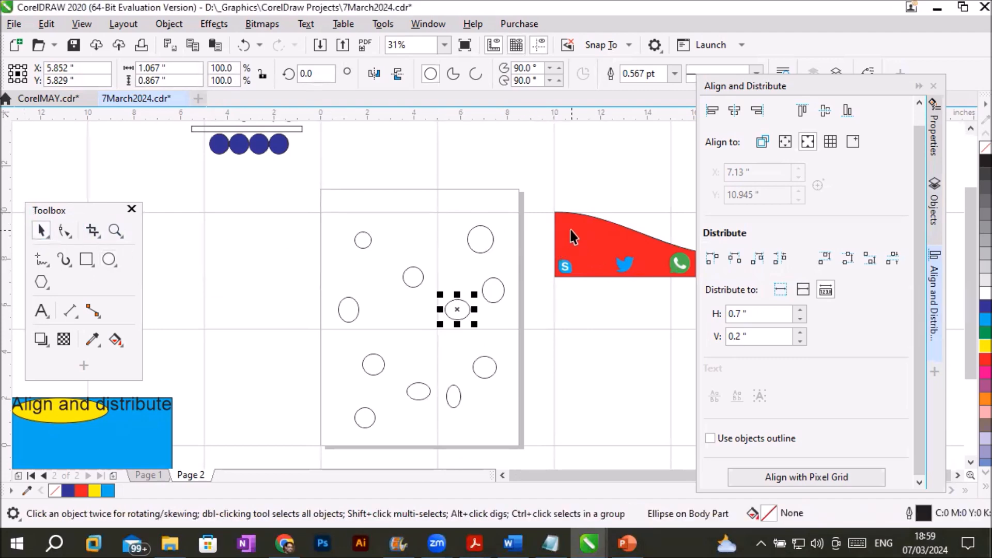
pyautogui.moveTo(572, 227); pyautogui.dragTo(608, 225)
pyautogui.moveTo(569, 265); pyautogui.dragTo(607, 252)
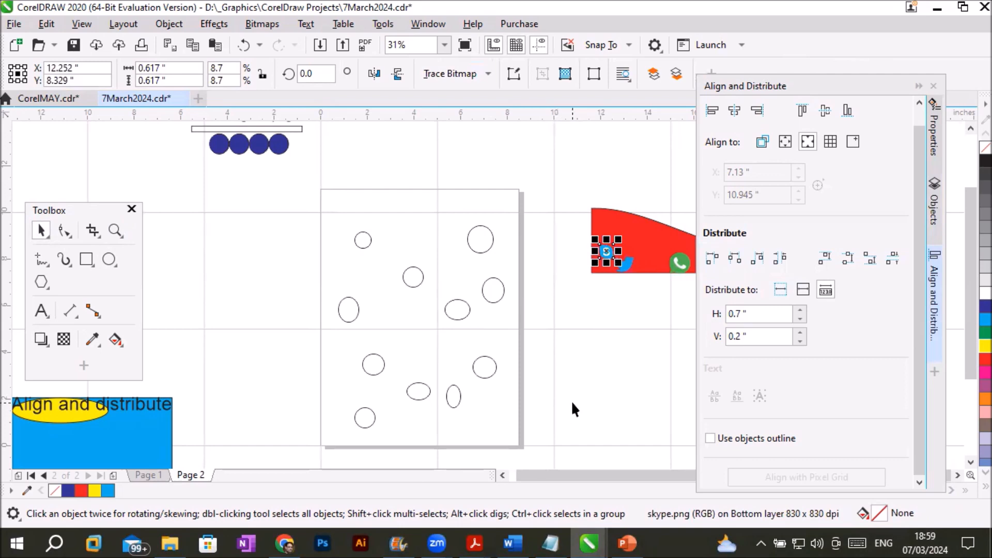
# Select all eleven ellipses, and align them to the grid by left edges, right edges and finally horizontal centres
pyautogui.moveTo(295, 198); pyautogui.dragTo(537, 455)
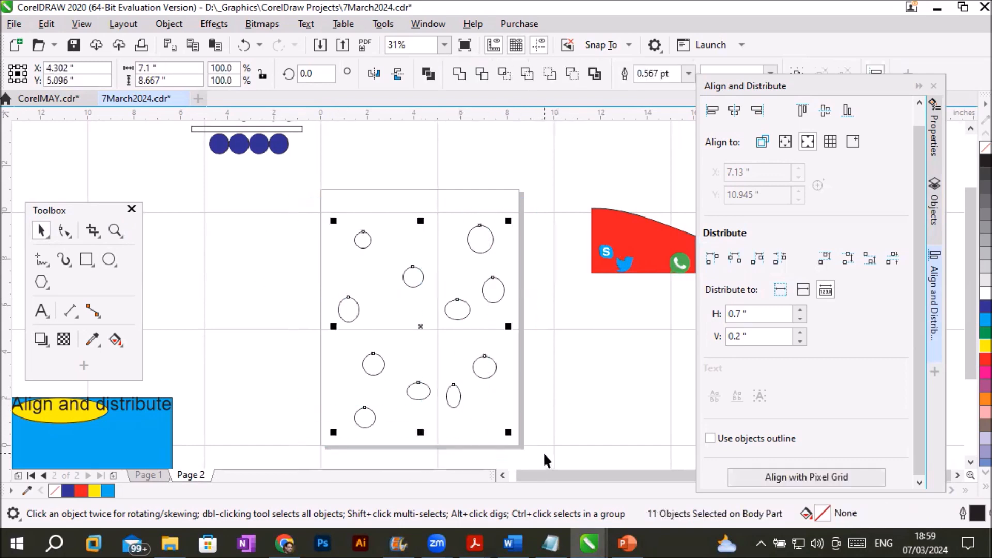
pyautogui.click(827, 141)
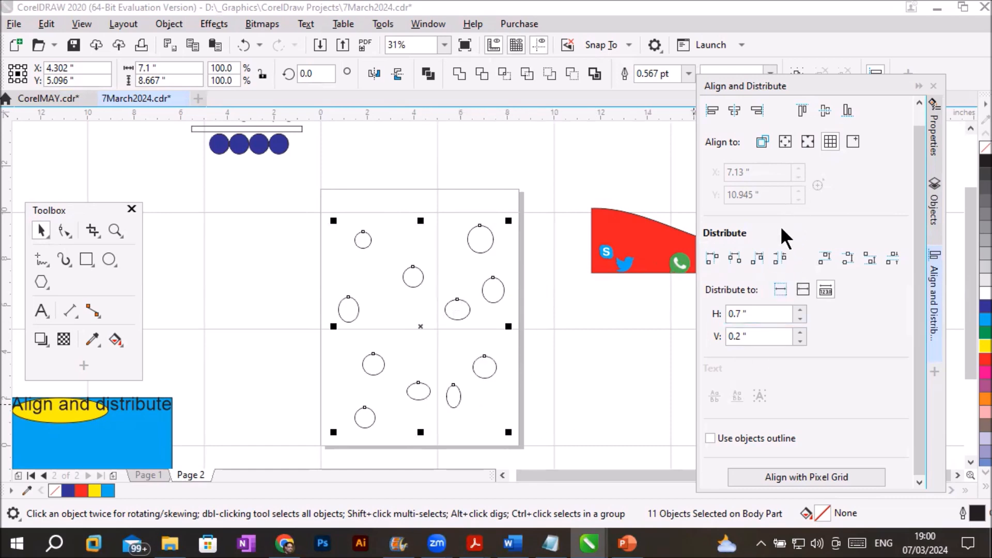
pyautogui.click(710, 107)
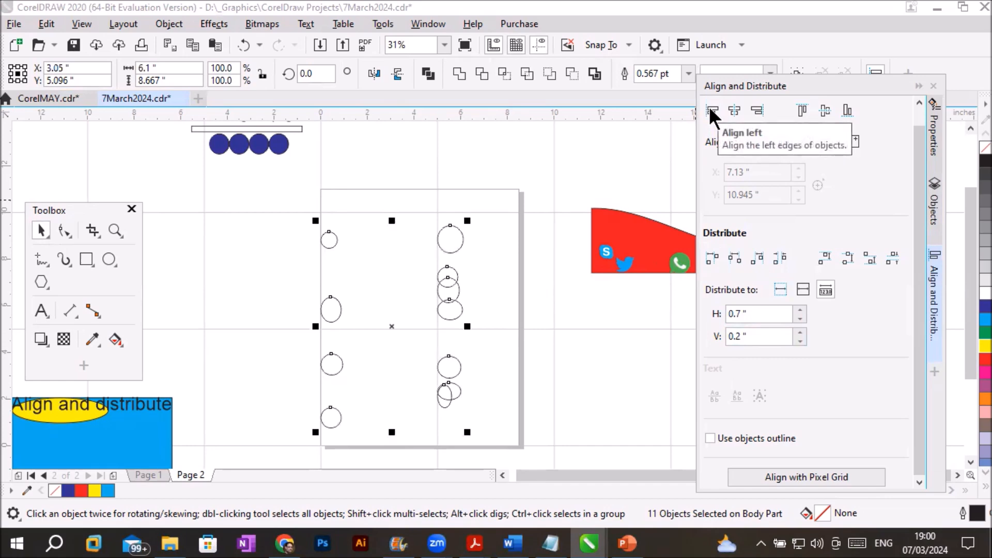
pyautogui.click(757, 110)
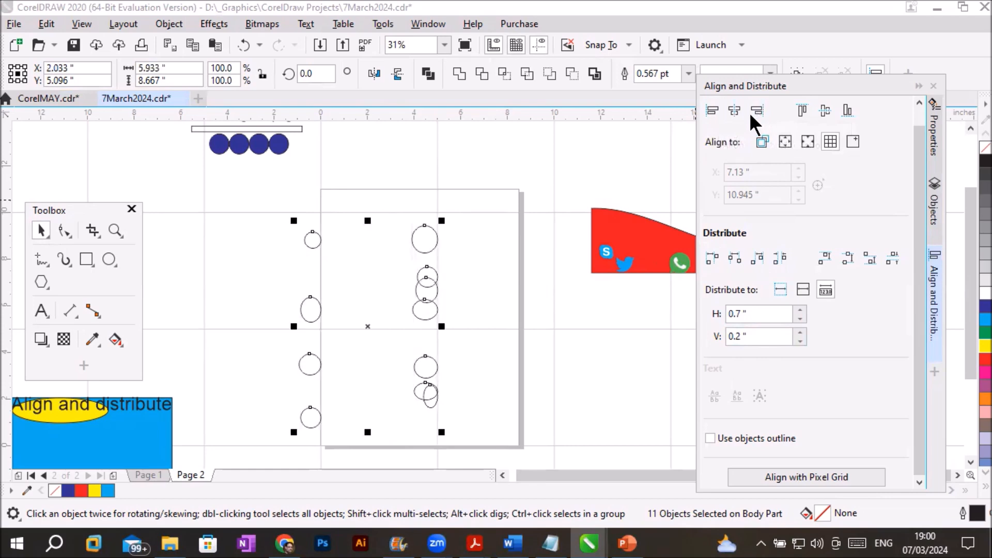
pyautogui.click(733, 111)
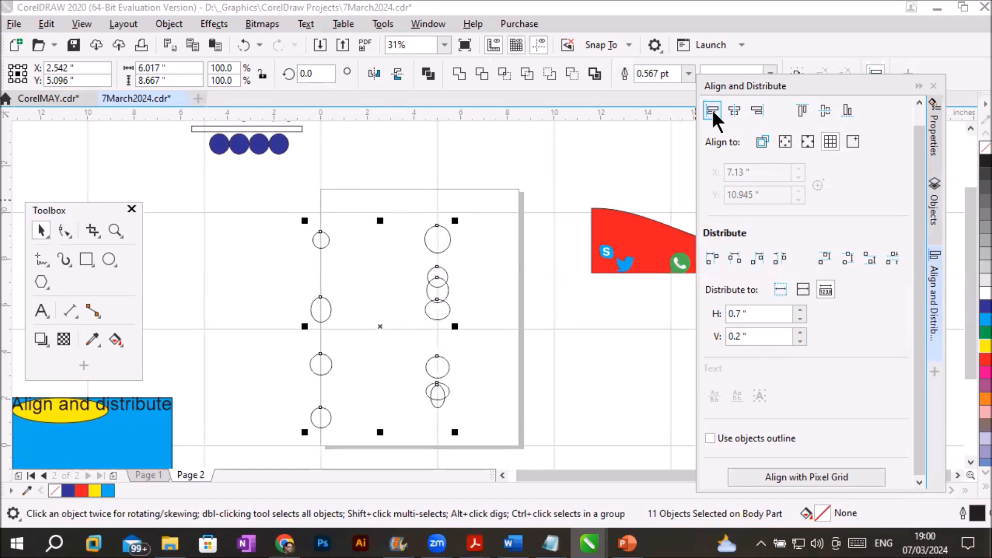
# Undo the left, right and horizontal centre alignments of the ellipses
pyautogui.hotkey('ctrl', 'z')
pyautogui.hotkey('ctrl', 'z')
pyautogui.hotkey('ctrl', 'z')
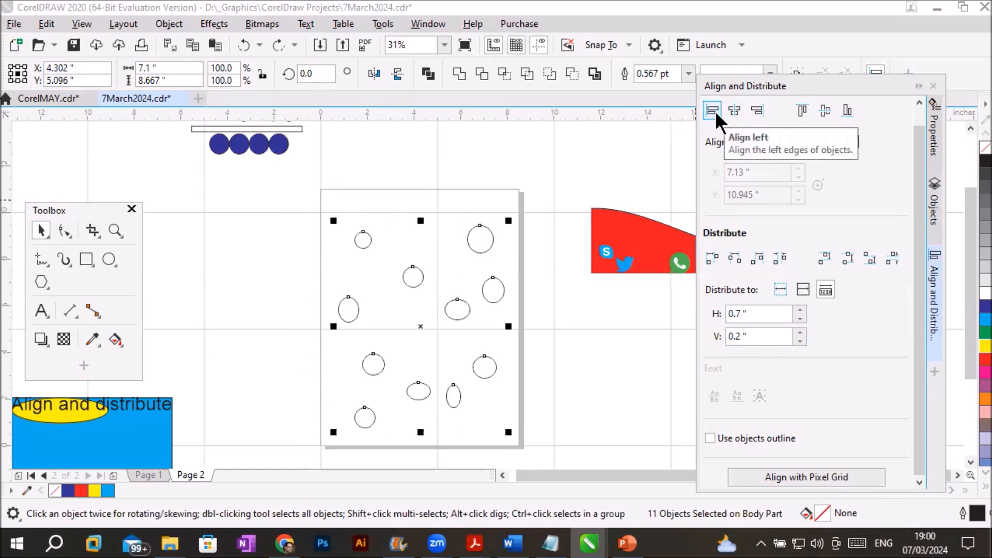
# Align the ellipses to the grid by top edges, vertical centres and bottom edges, and undo these alignments
pyautogui.click(804, 109)
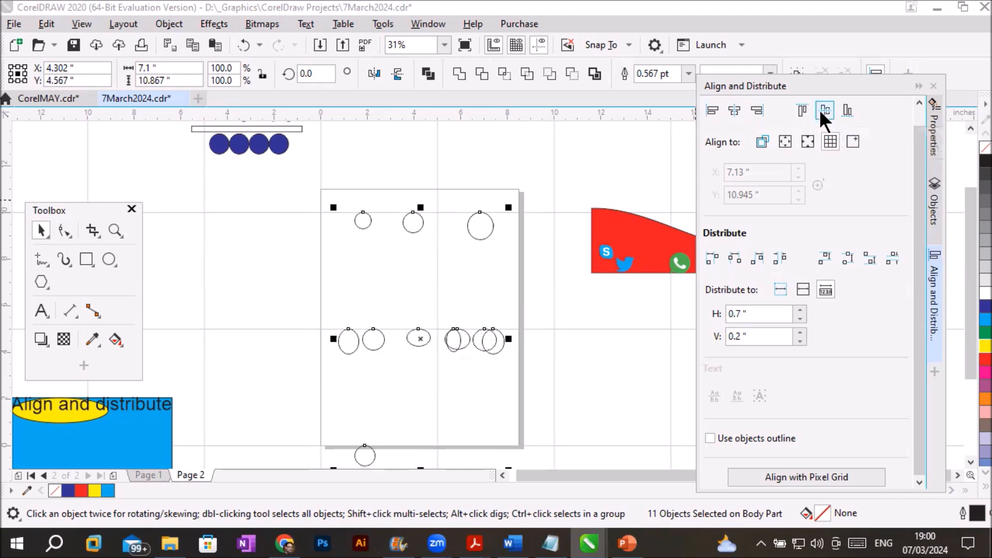
pyautogui.click(824, 110)
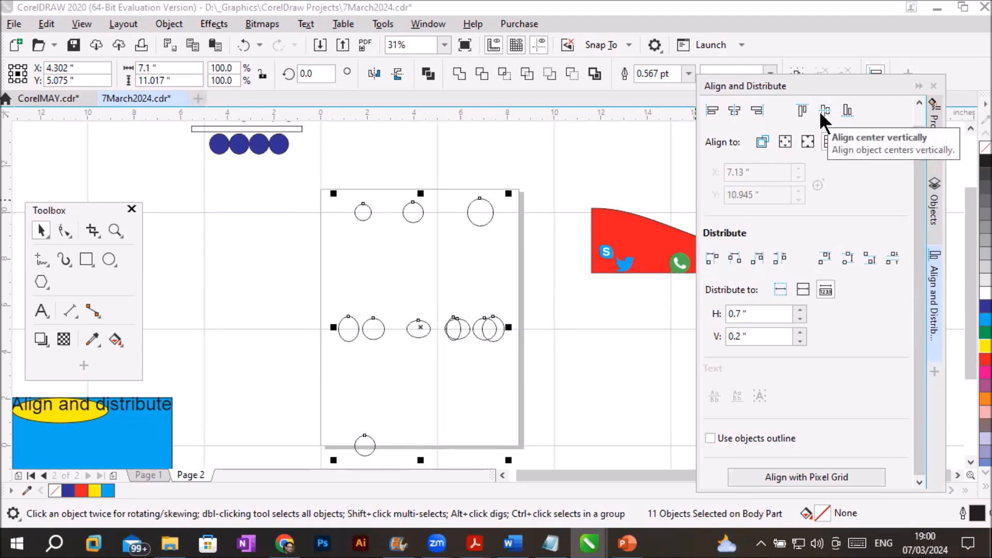
pyautogui.click(847, 110)
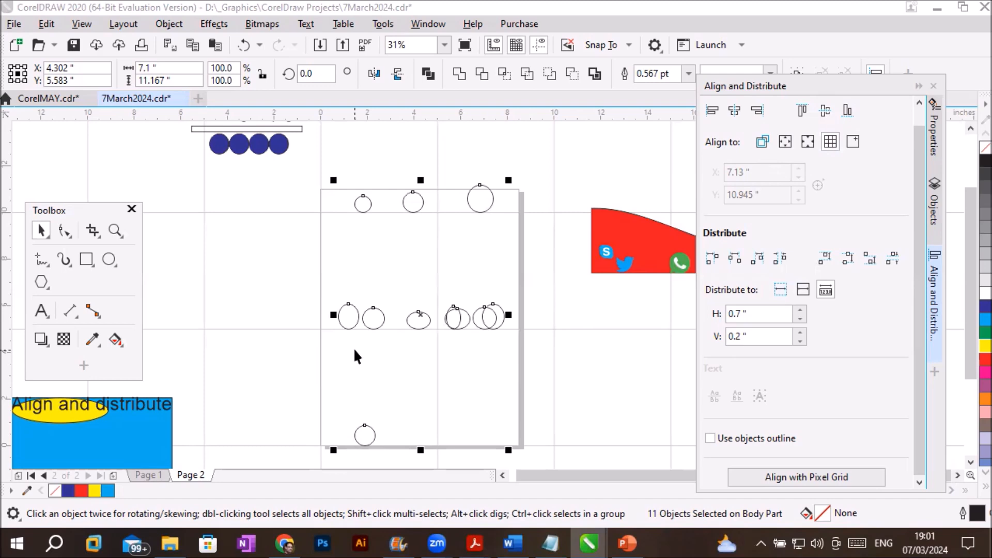
pyautogui.hotkey('ctrl', 'z')
pyautogui.hotkey('ctrl', 'z')
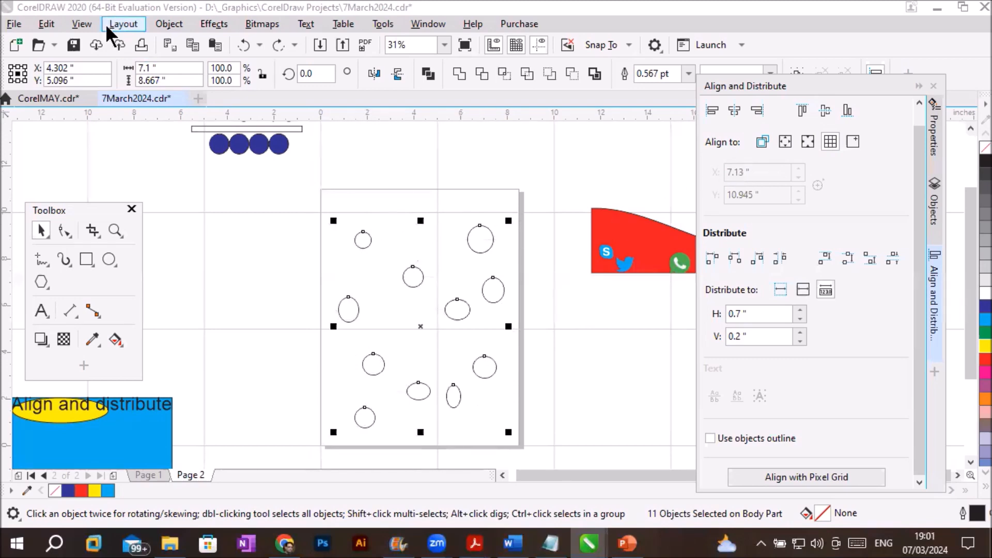
pyautogui.click(160, 24)
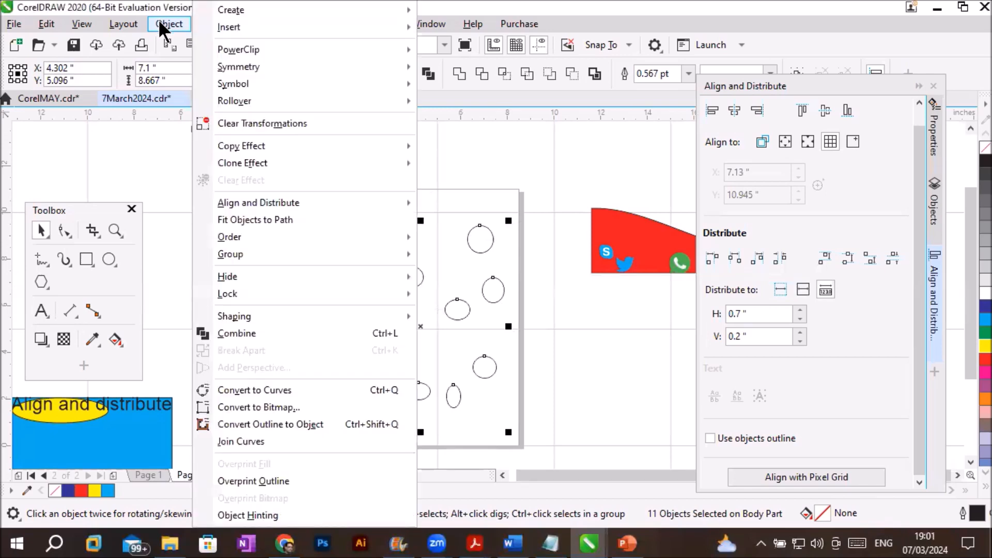
pyautogui.moveTo(280, 253)
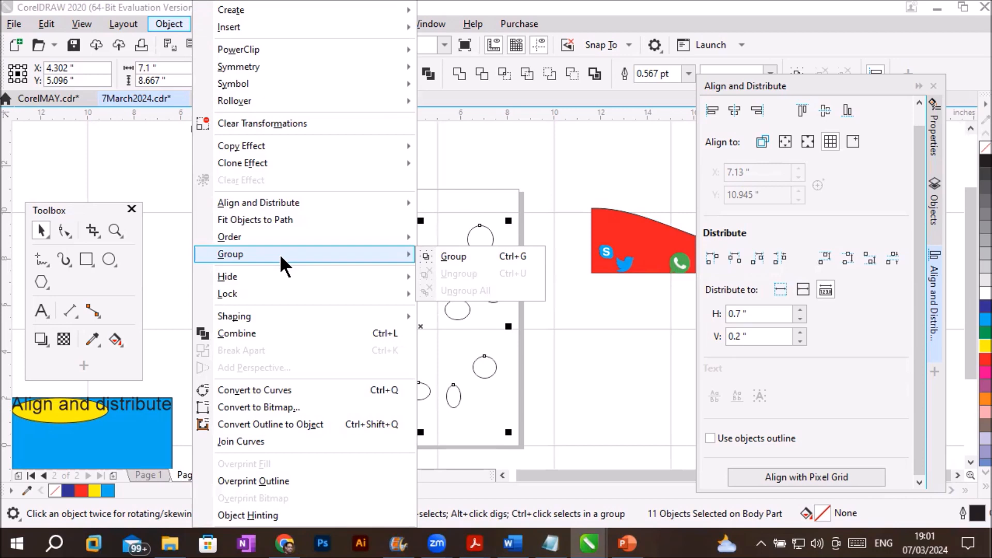
pyautogui.press('Escape')
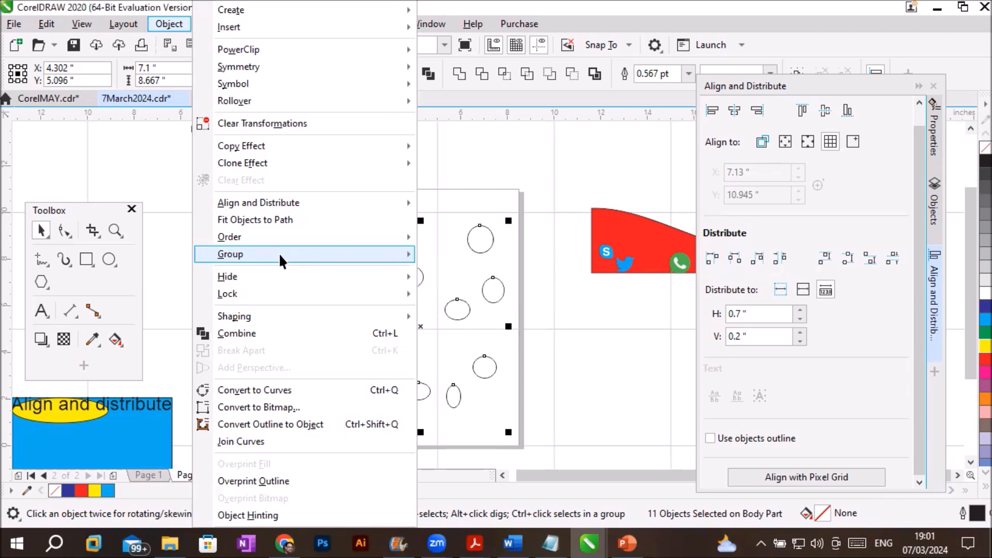
pyautogui.press('Escape')
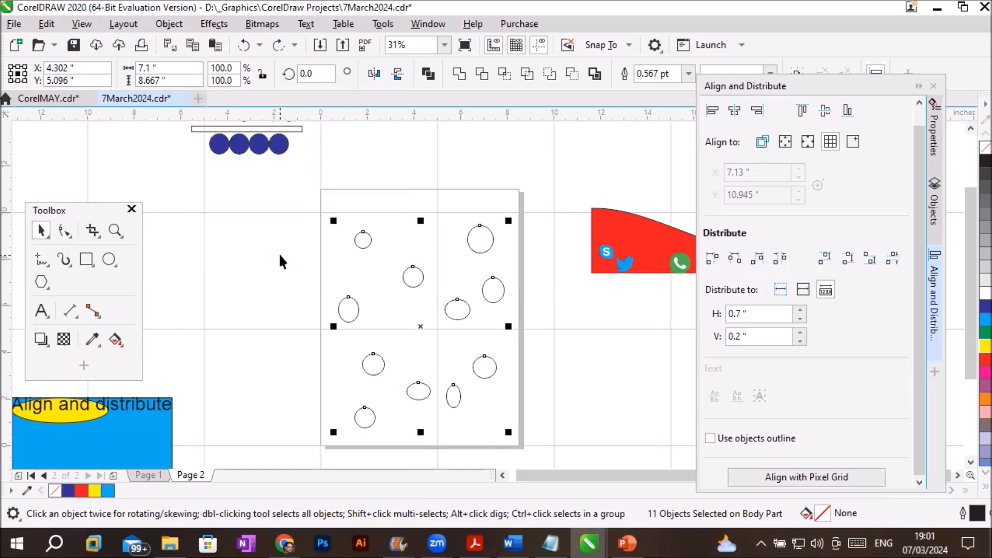
# Delete the scattered ellipses from the page
pyautogui.click(350, 306)
pyautogui.press('Delete')
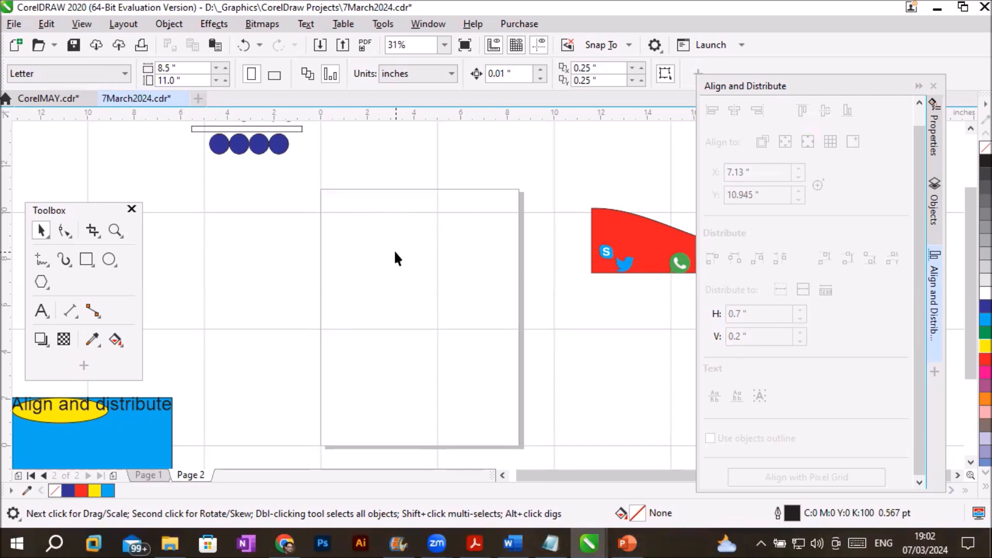
# Draw a trial rectangle from the upper grid intersection on the page, and delete it
pyautogui.click(87, 259)
pyautogui.moveTo(439, 212); pyautogui.dragTo(547, 322)
pyautogui.press('Delete')
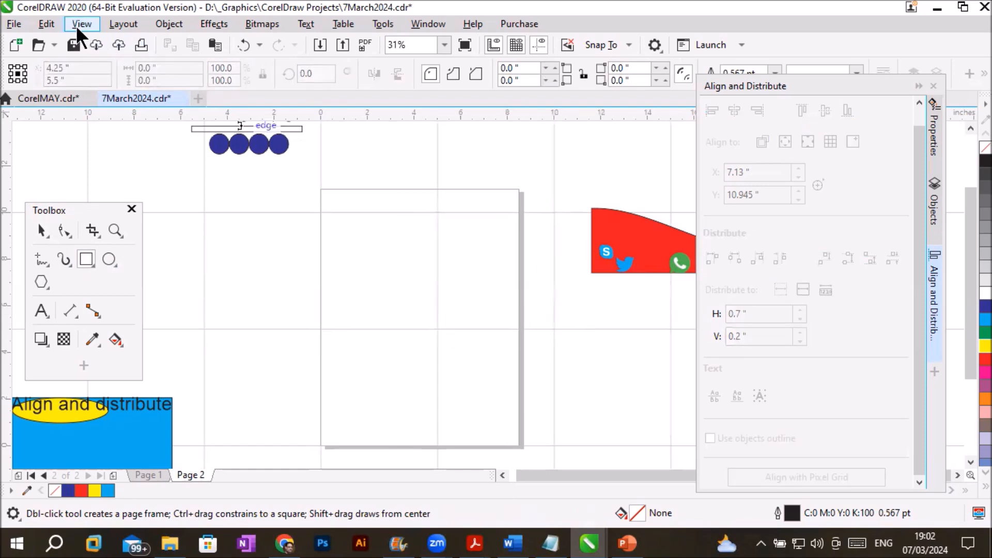
# Turn on snapping to the document grid
pyautogui.click(76, 25)
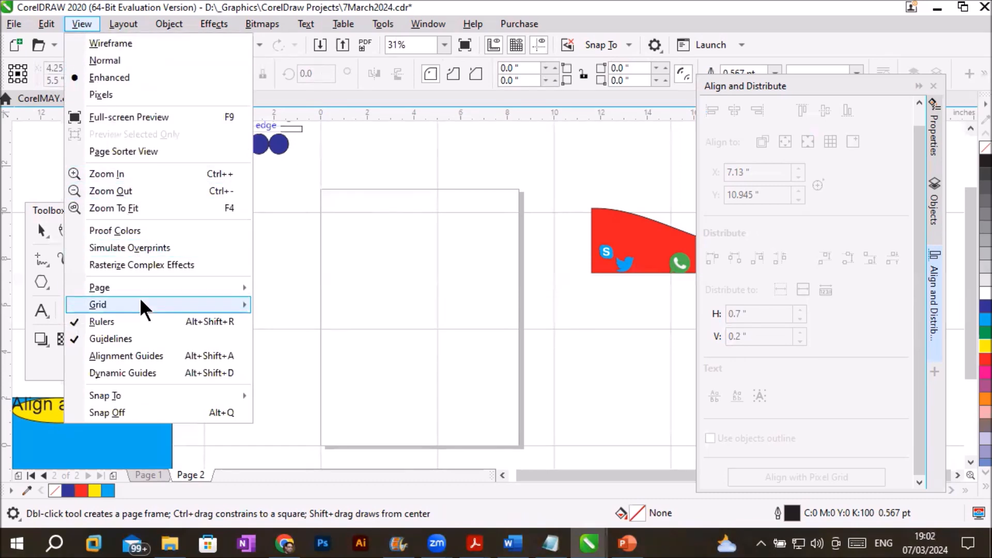
pyautogui.moveTo(141, 302)
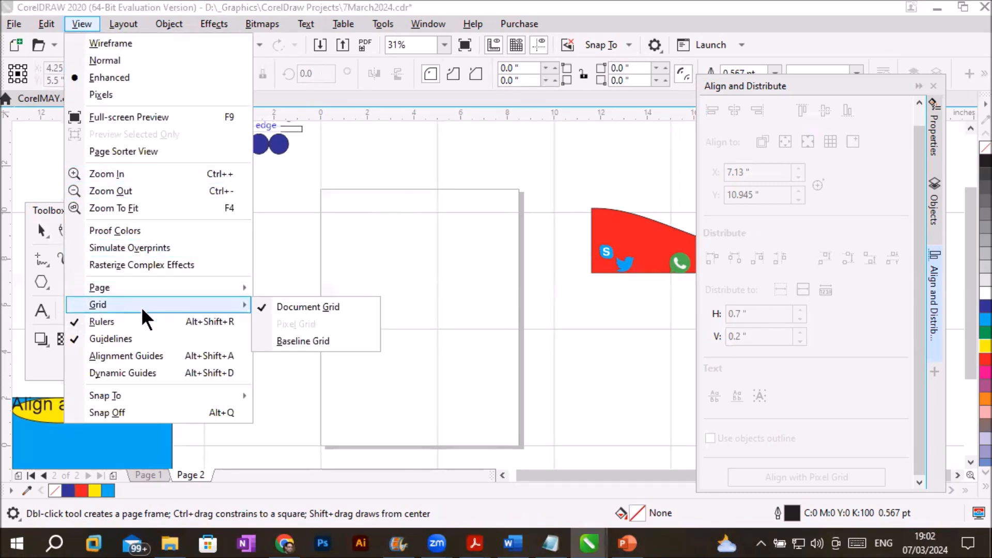
pyautogui.moveTo(136, 398)
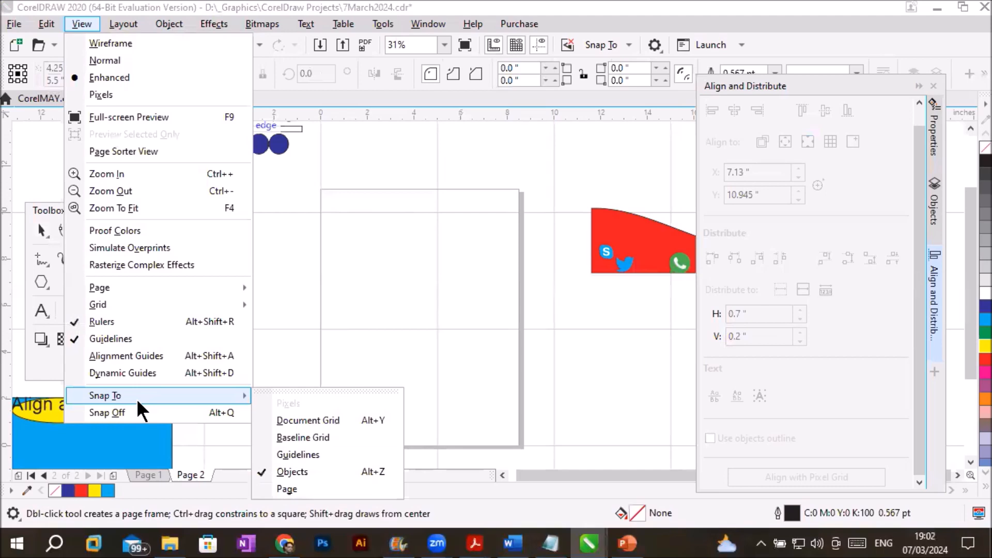
pyautogui.click(352, 419)
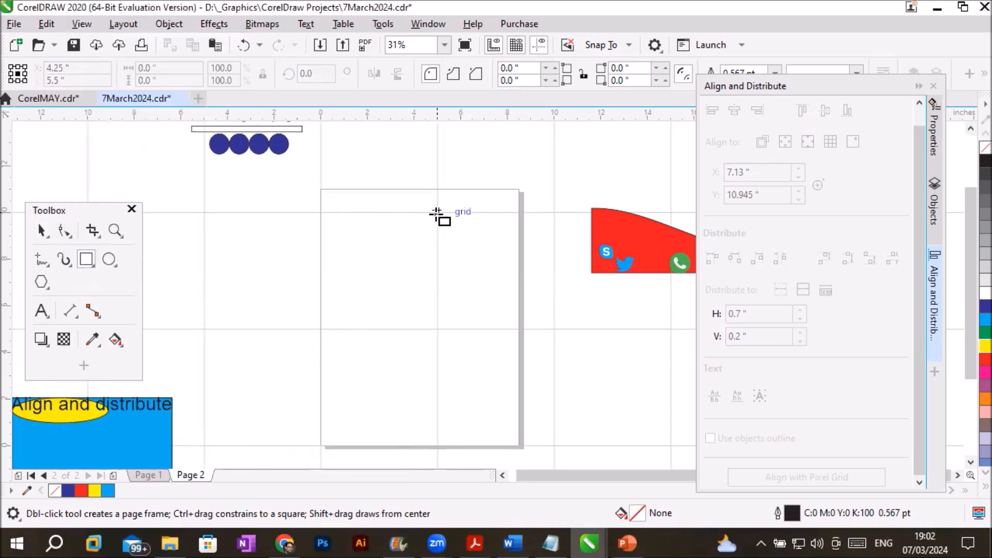
# Draw a 5 by 5 inch square snapped to the grid intersections, starting inside the page and extending past its edge
pyautogui.moveTo(437, 212); pyautogui.dragTo(552, 328)
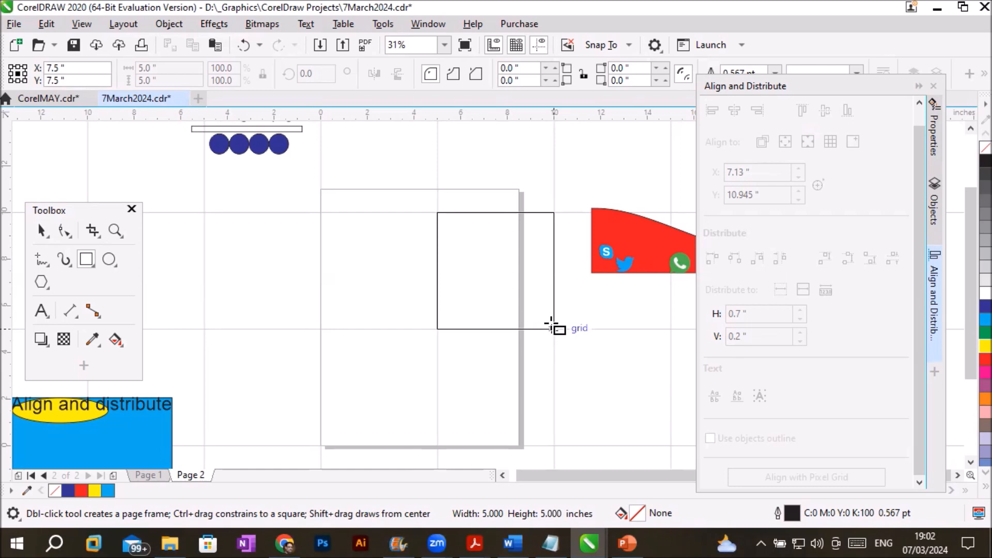
pyautogui.moveTo(551, 324); pyautogui.dragTo(554, 329)
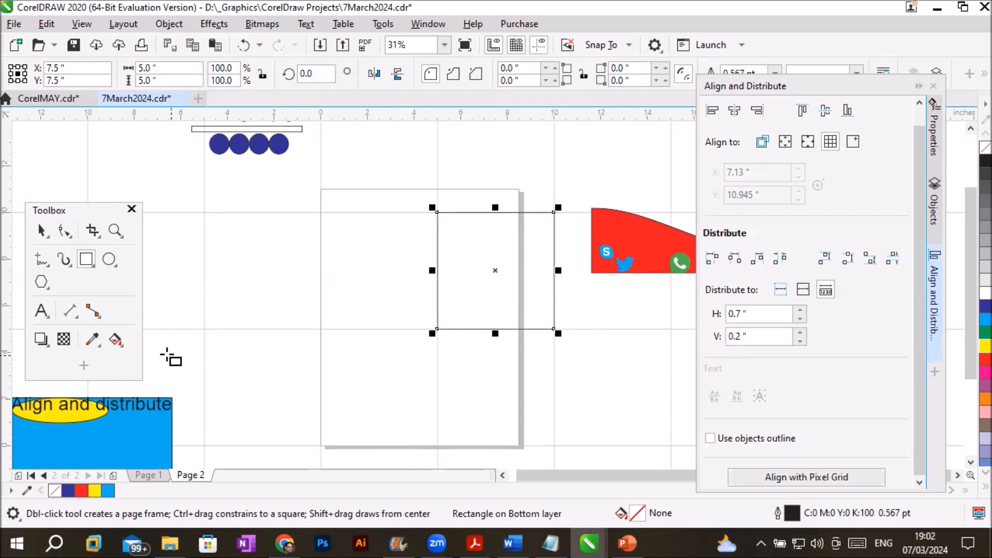
# Draw a narrow trial ellipse about 0.35 by 4.36 inches at the page's lower-left corner, and delete it
pyautogui.click(109, 259)
pyautogui.click(339, 353)
pyautogui.moveTo(338, 353)
pyautogui.mouseDown()
pyautogui.moveTo(443, 445)
pyautogui.moveTo(413, 410)
pyautogui.moveTo(442, 441)
pyautogui.moveTo(439, 334)
pyautogui.moveTo(445, 370)
pyautogui.moveTo(450, 331)
pyautogui.moveTo(432, 397)
pyautogui.moveTo(436, 447)
pyautogui.moveTo(306, 437)
pyautogui.moveTo(327, 444)
pyautogui.mouseUp()
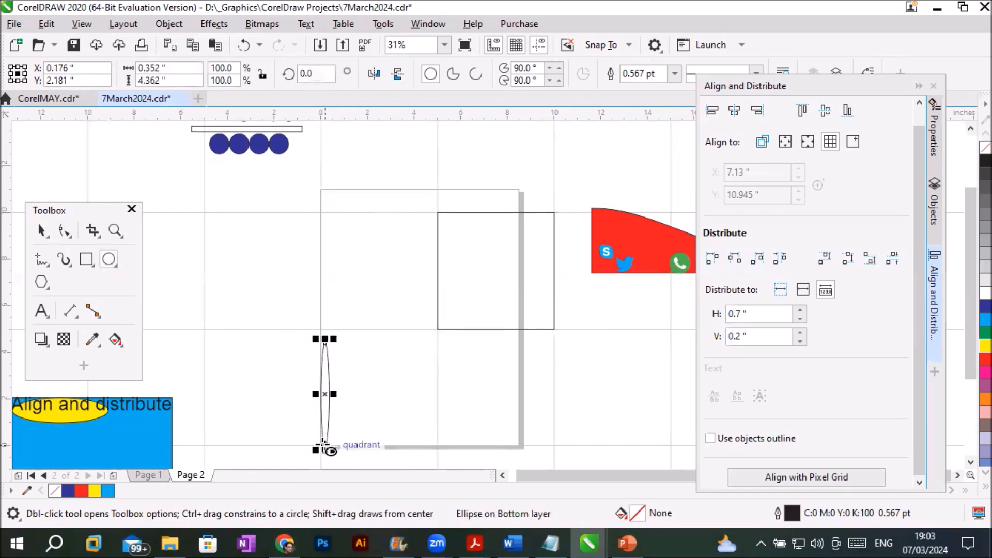
pyautogui.press('Delete')
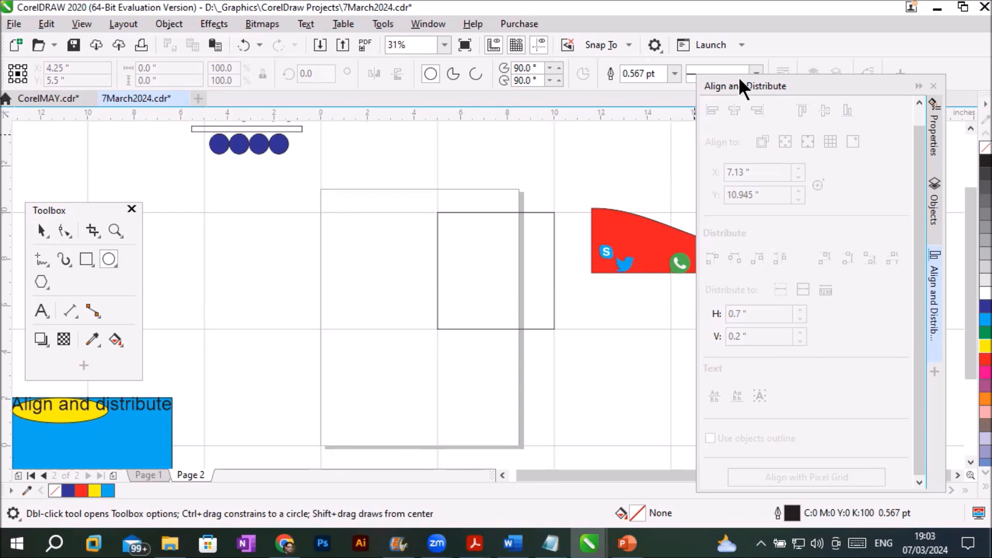
# Set the document grid to 0.005 grid lines per inch, both horizontally and vertically
pyautogui.moveTo(742, 86); pyautogui.dragTo(735, 181)
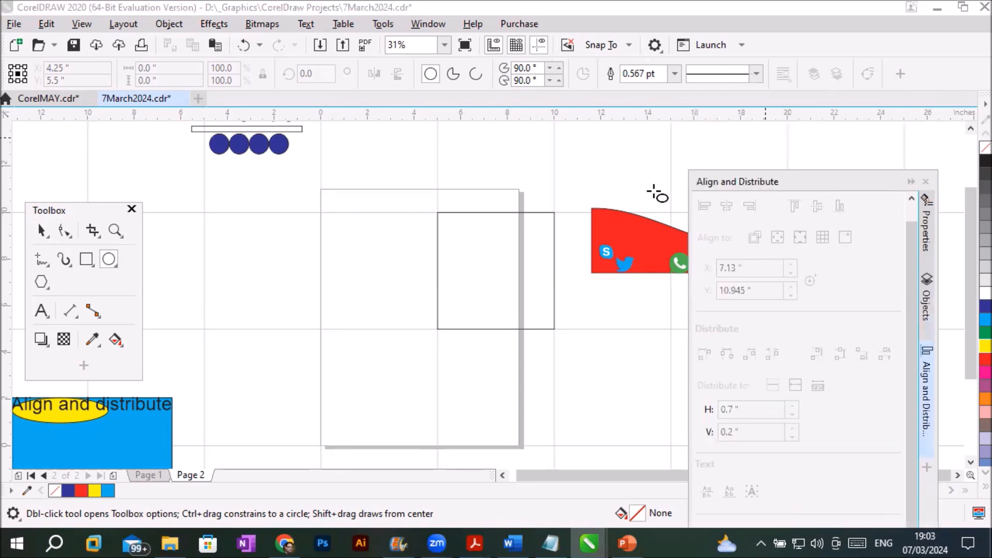
pyautogui.click(655, 46)
pyautogui.click(680, 64)
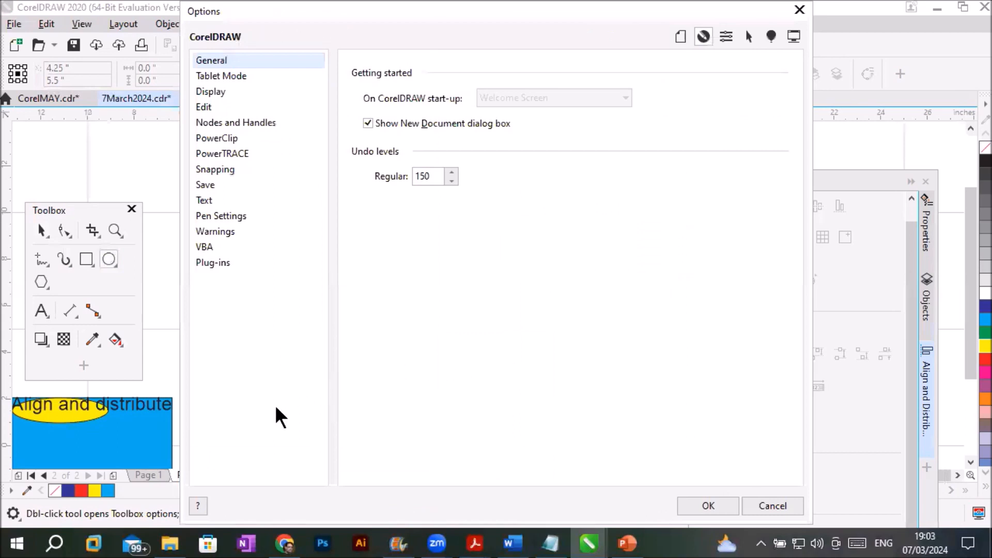
pyautogui.click(678, 32)
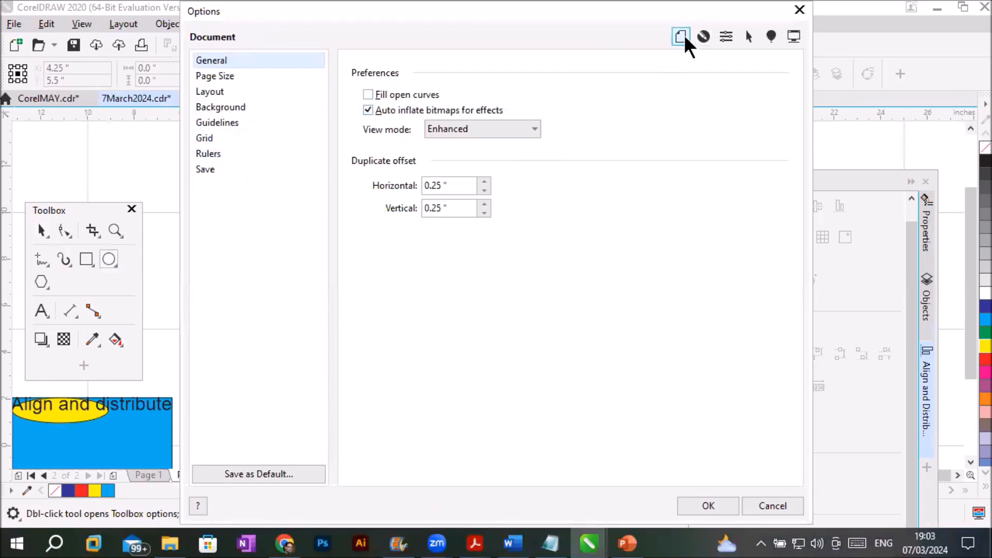
pyautogui.click(225, 140)
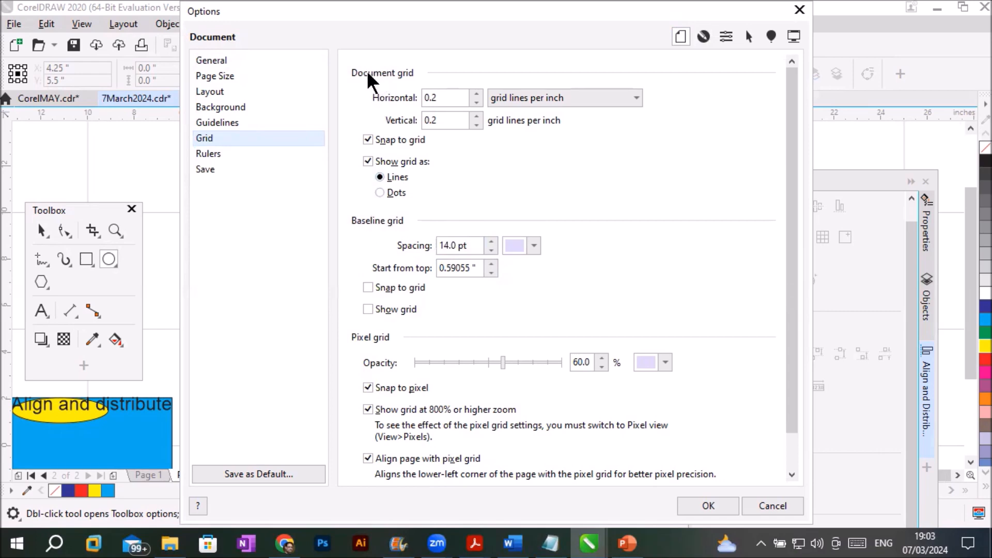
pyautogui.moveTo(445, 97); pyautogui.dragTo(393, 123)
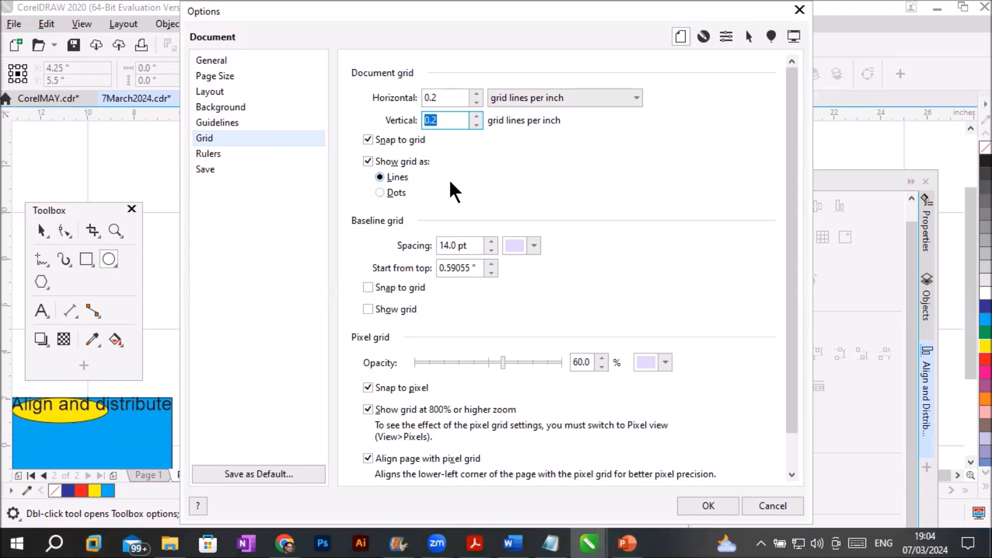
pyautogui.click(476, 102)
pyautogui.click(476, 102)
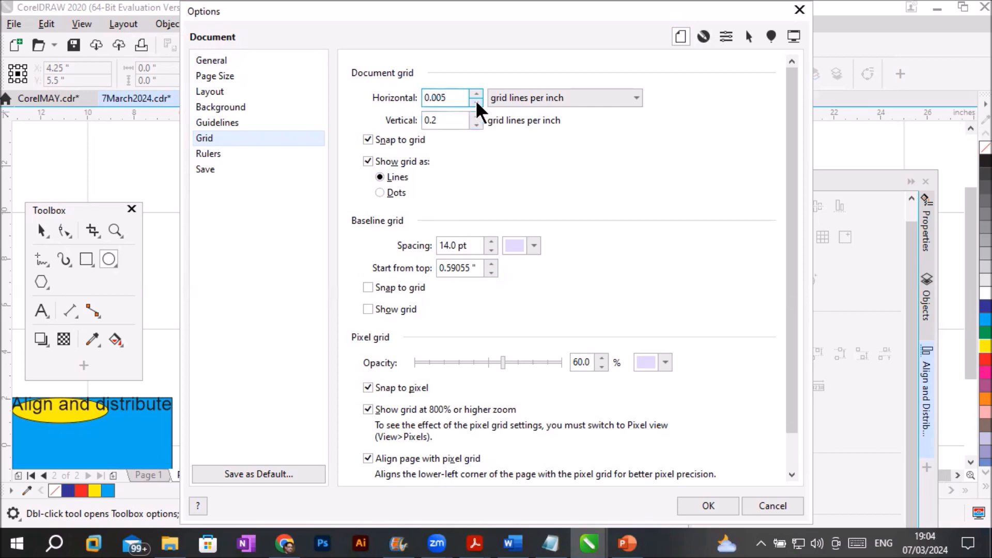
pyautogui.click(475, 124)
pyautogui.click(475, 124)
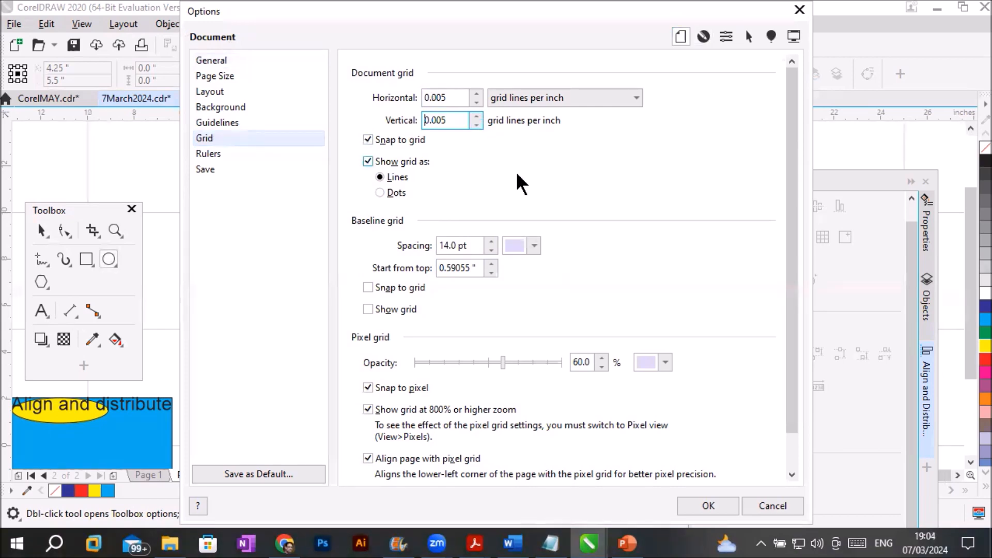
pyautogui.click(703, 504)
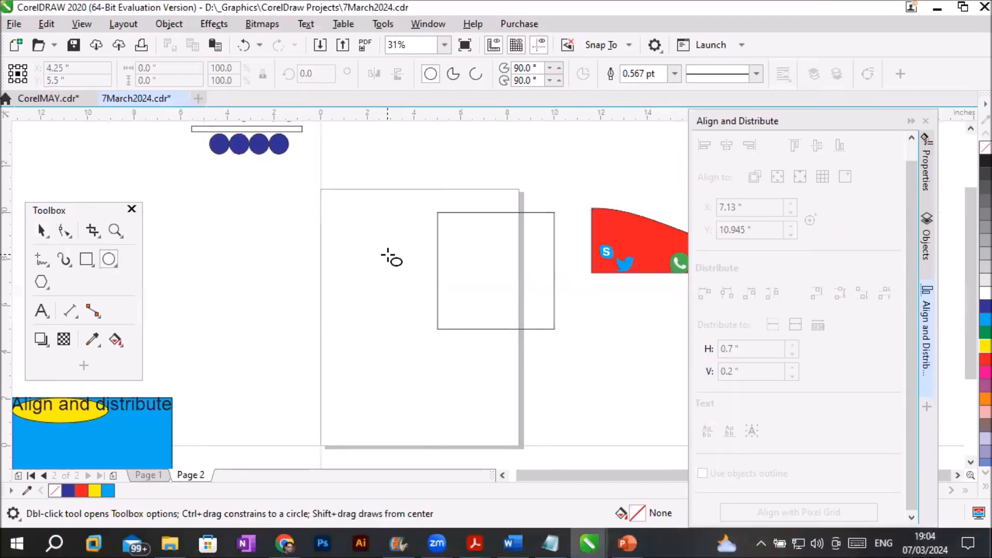
# Examine the document grid on and around page 2 at different magnifications
pyautogui.scroll(2, 391, 253)
pyautogui.scroll(4, 390, 253)
pyautogui.scroll(-12, 382, 248)
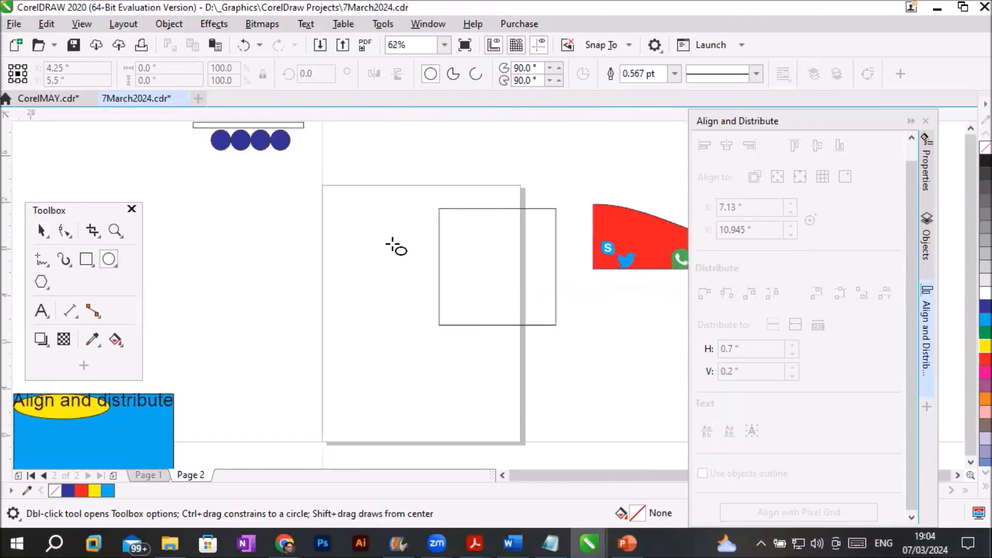
pyautogui.scroll(2, 457, 262)
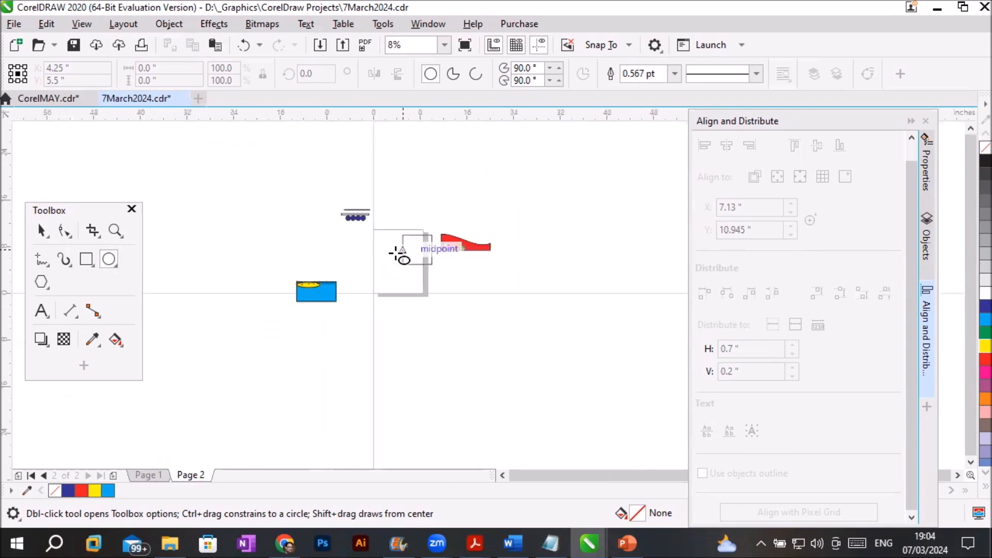
pyautogui.scroll(8, 399, 255)
pyautogui.scroll(12, 589, 282)
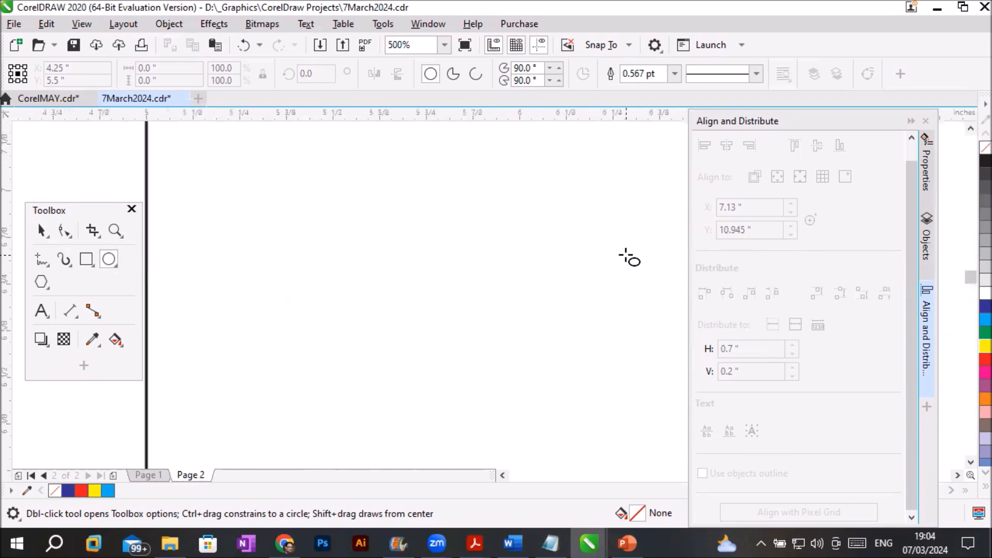
pyautogui.scroll(8, 509, 255)
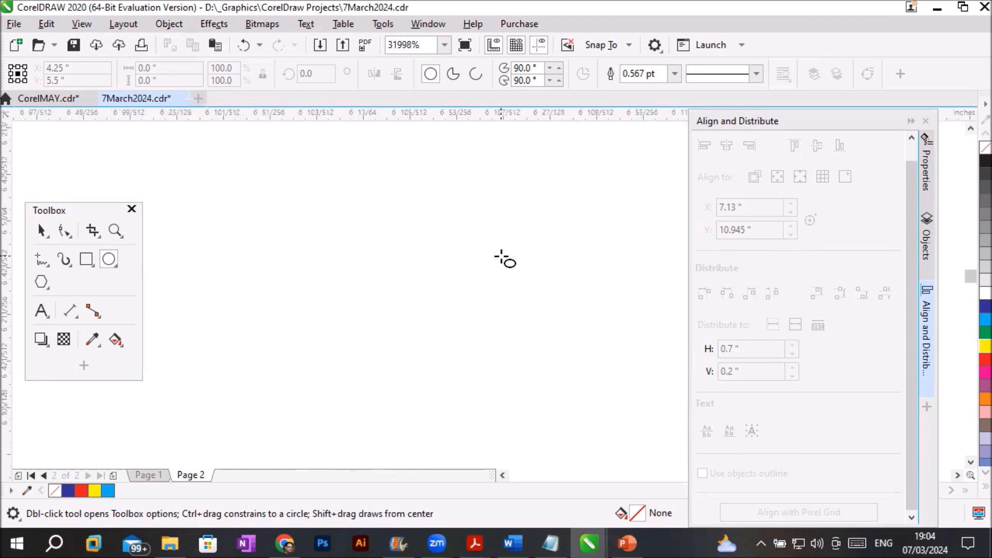
pyautogui.scroll(-7, 505, 260)
pyautogui.scroll(-7, 501, 258)
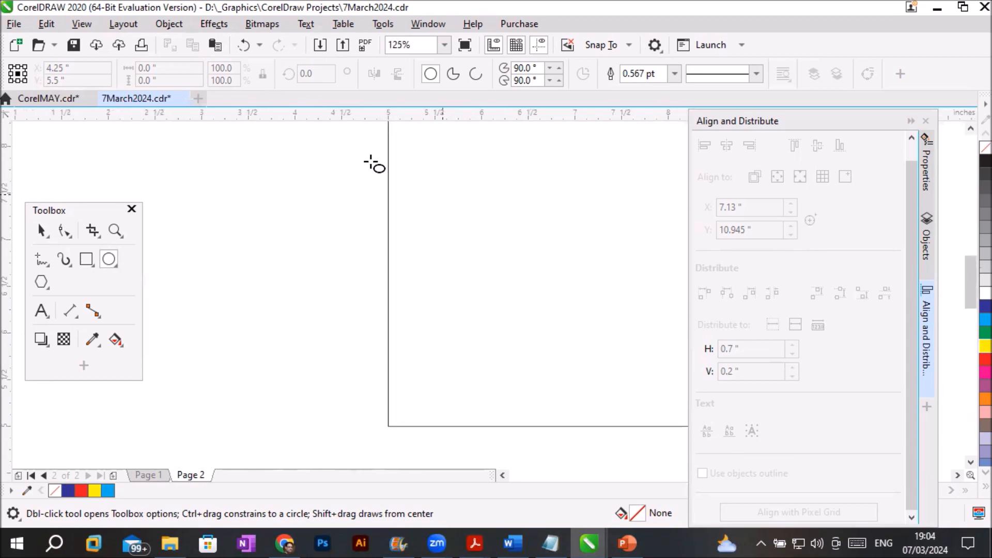
# Hide the document grid, inspect the page, and show the grid again
pyautogui.click(73, 16)
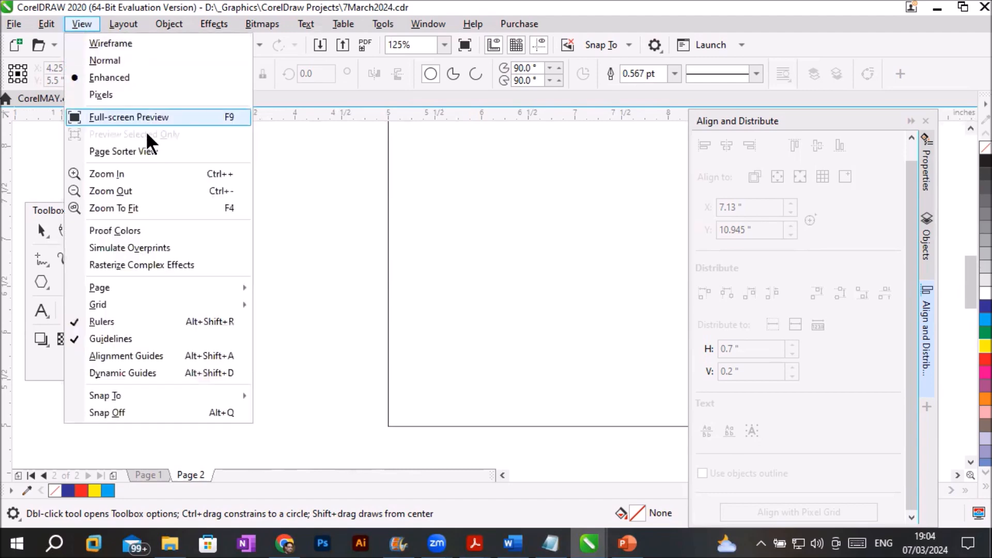
pyautogui.moveTo(192, 308)
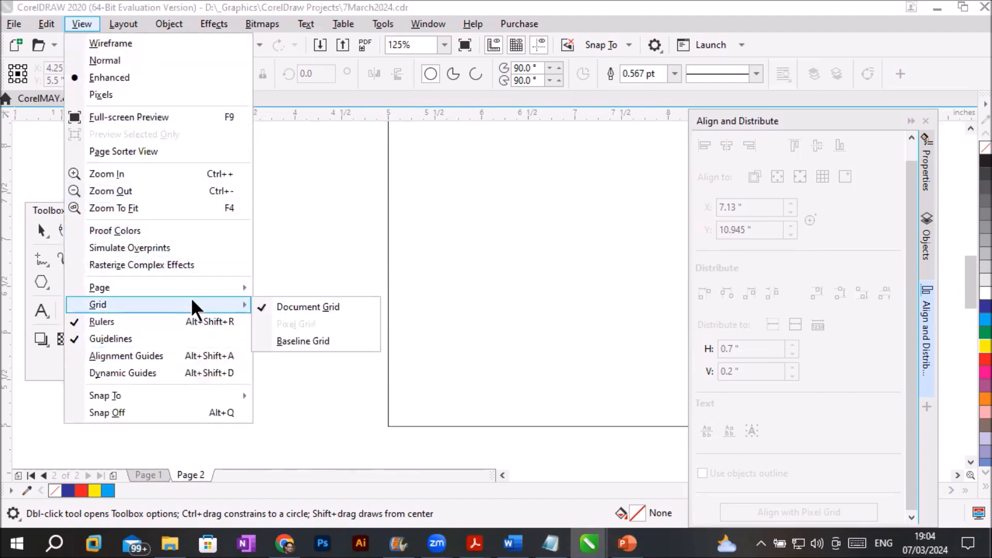
pyautogui.click(305, 308)
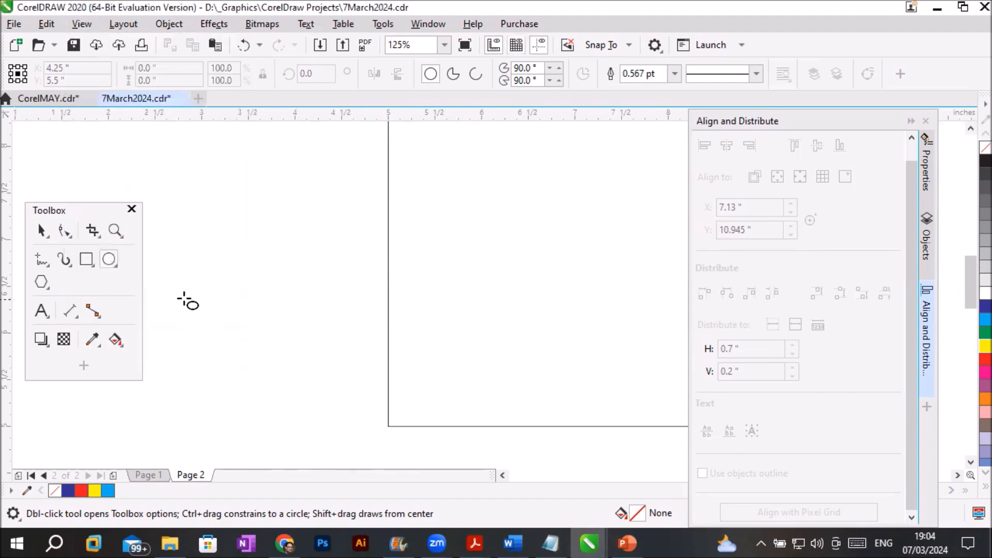
pyautogui.scroll(2, 589, 156)
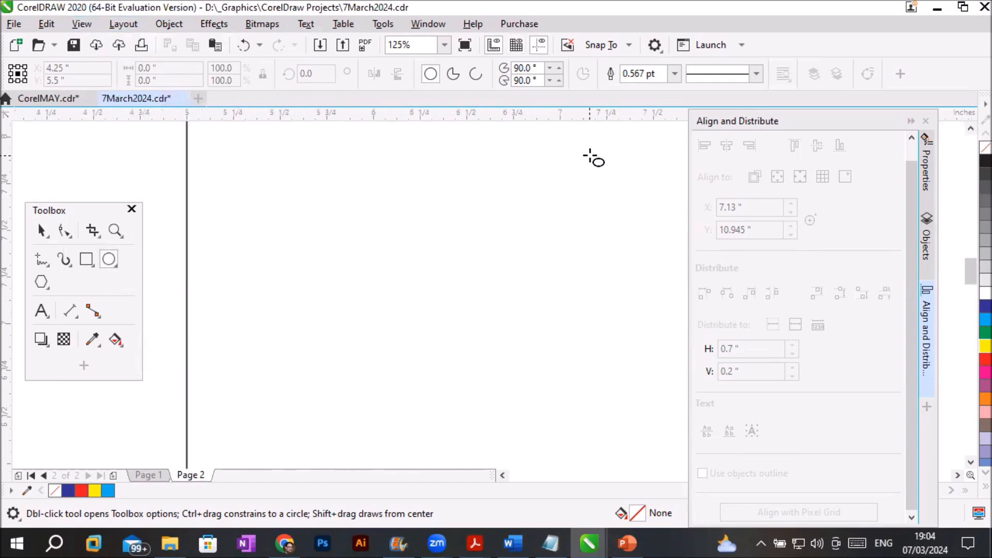
pyautogui.click(78, 23)
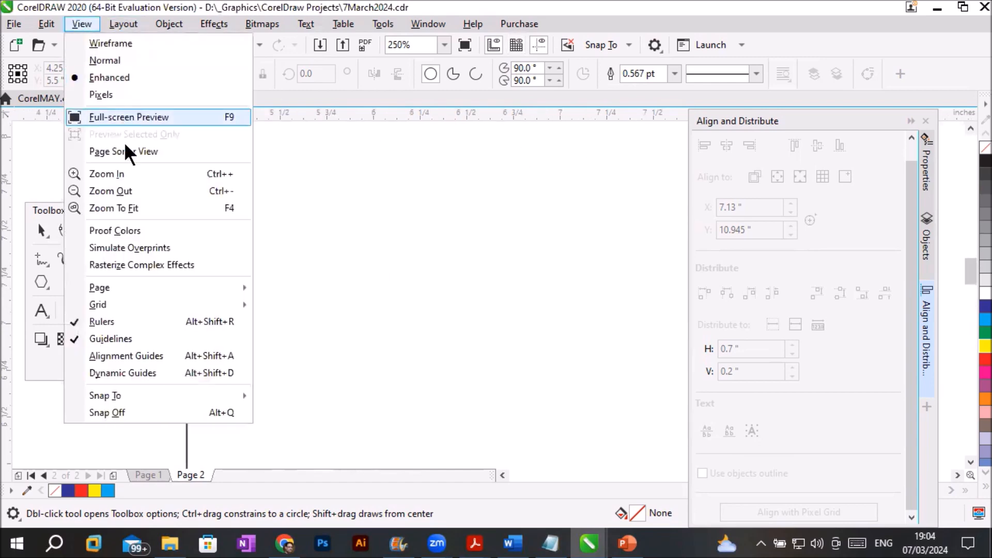
pyautogui.moveTo(116, 302)
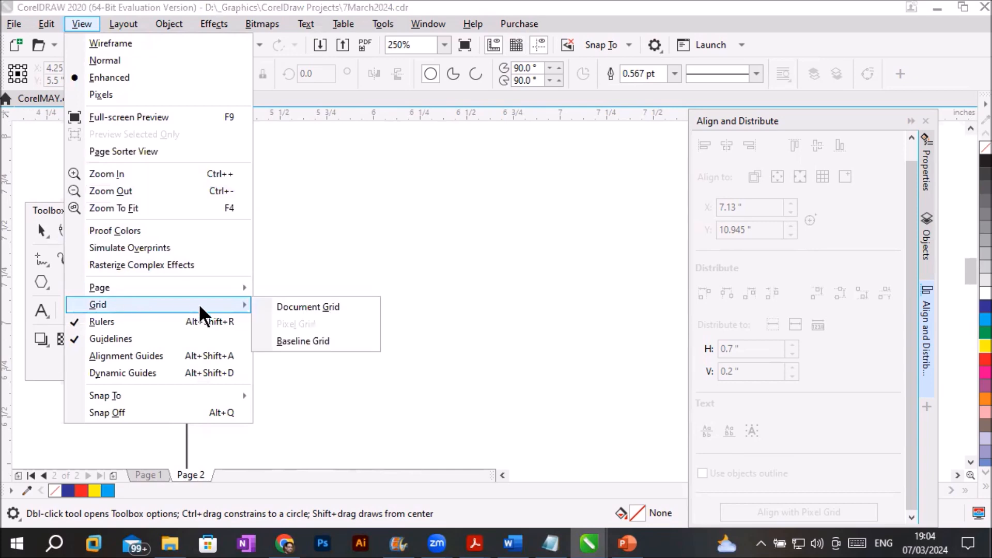
pyautogui.click(317, 305)
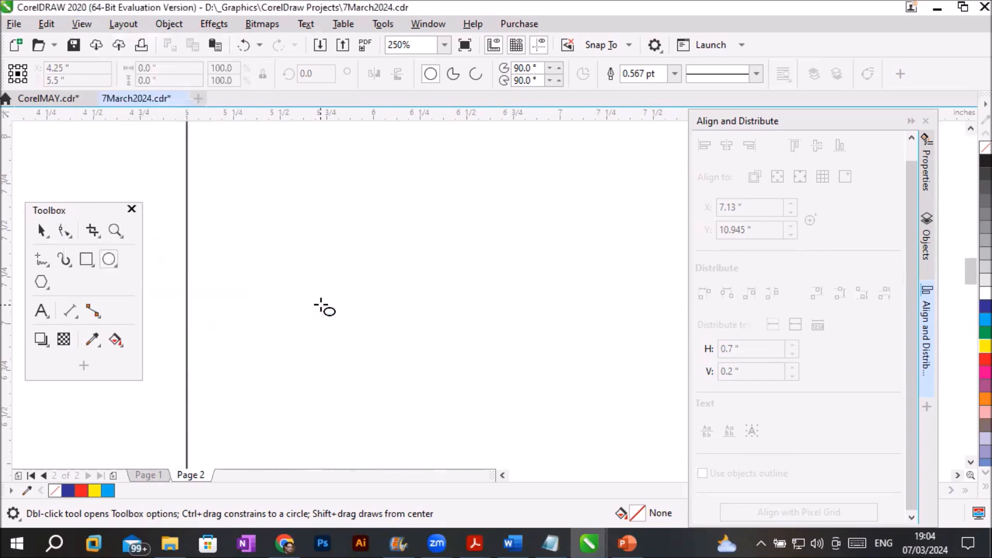
# Change the document grid to 0.05 grid lines per inch, both horizontally and vertically
pyautogui.click(654, 46)
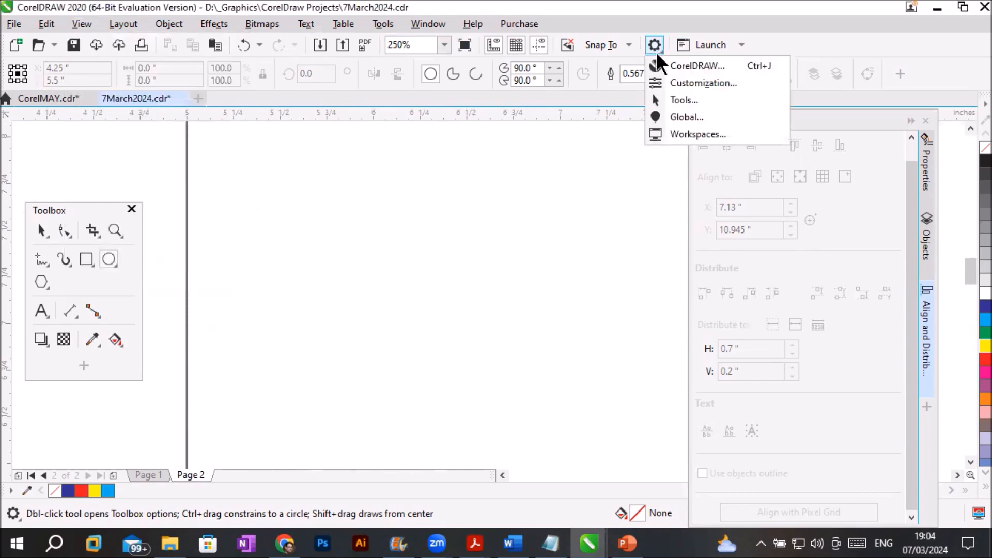
pyautogui.click(682, 67)
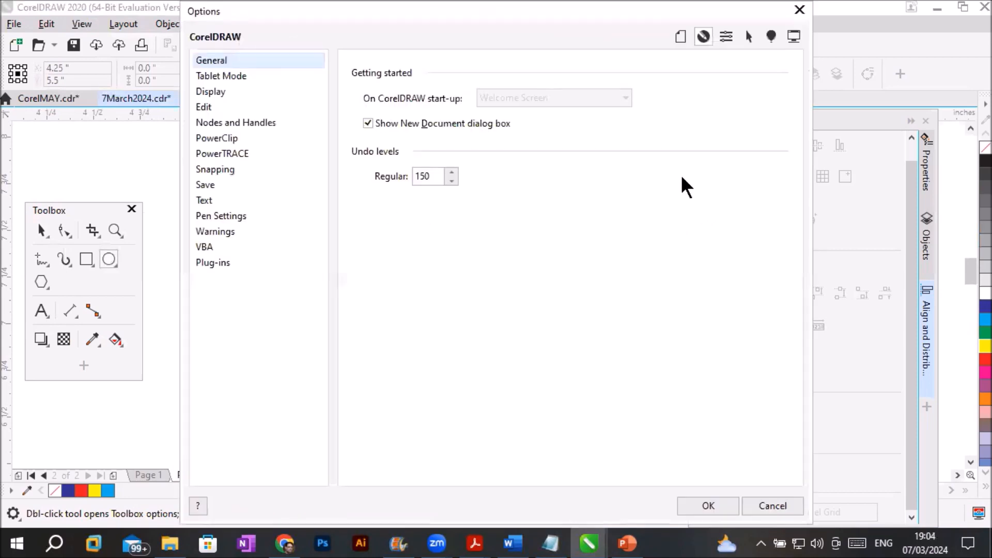
pyautogui.click(680, 36)
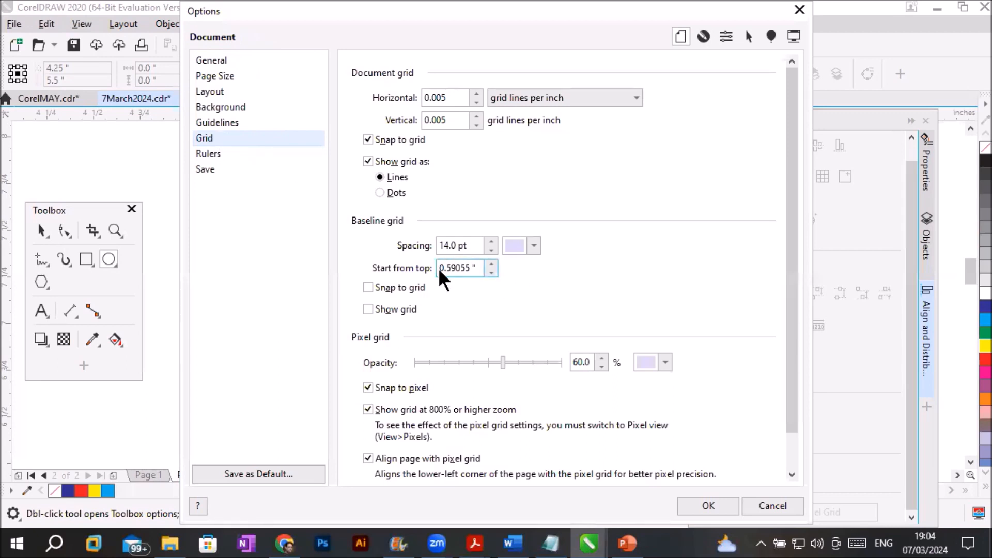
pyautogui.moveTo(451, 98); pyautogui.dragTo(386, 98)
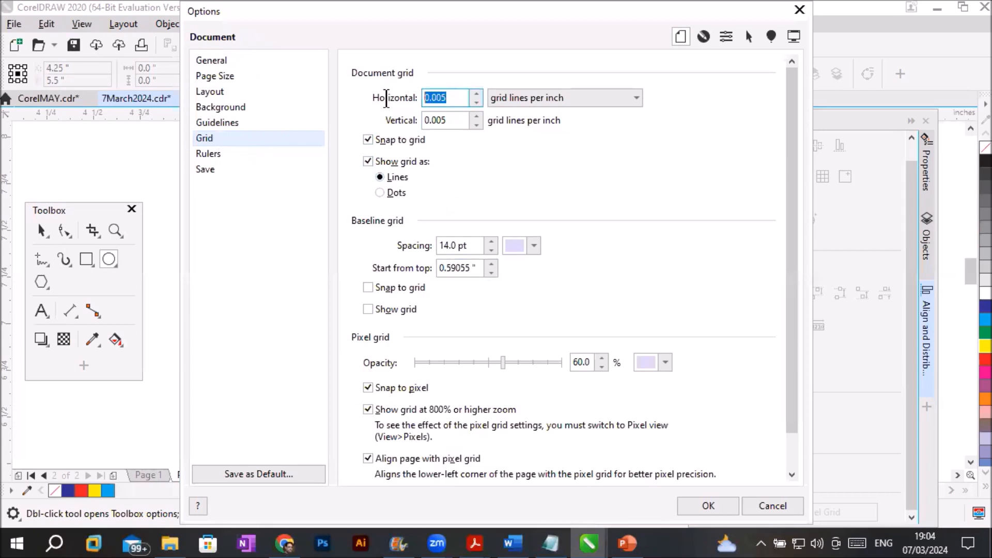
pyautogui.write('.05')
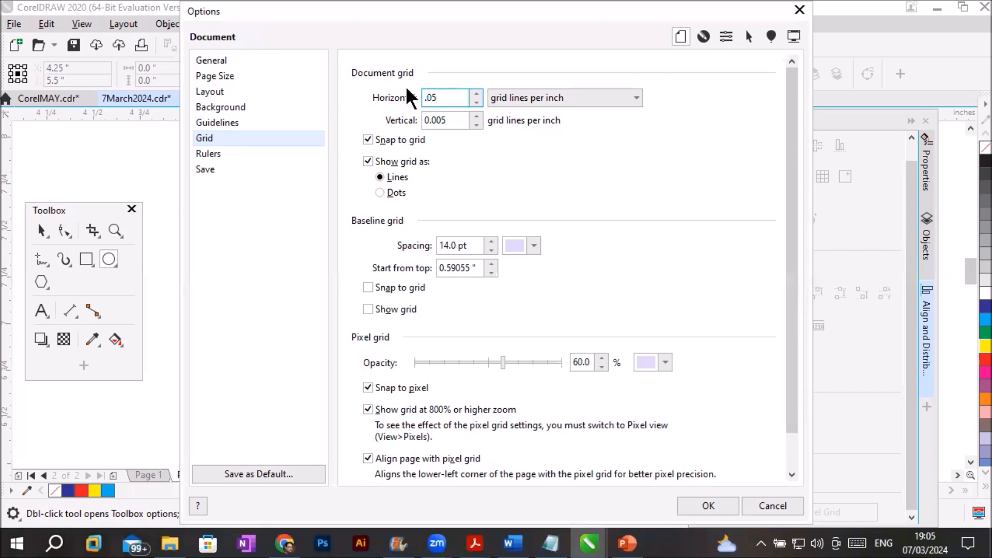
pyautogui.moveTo(471, 120); pyautogui.dragTo(338, 138)
pyautogui.write('.05')
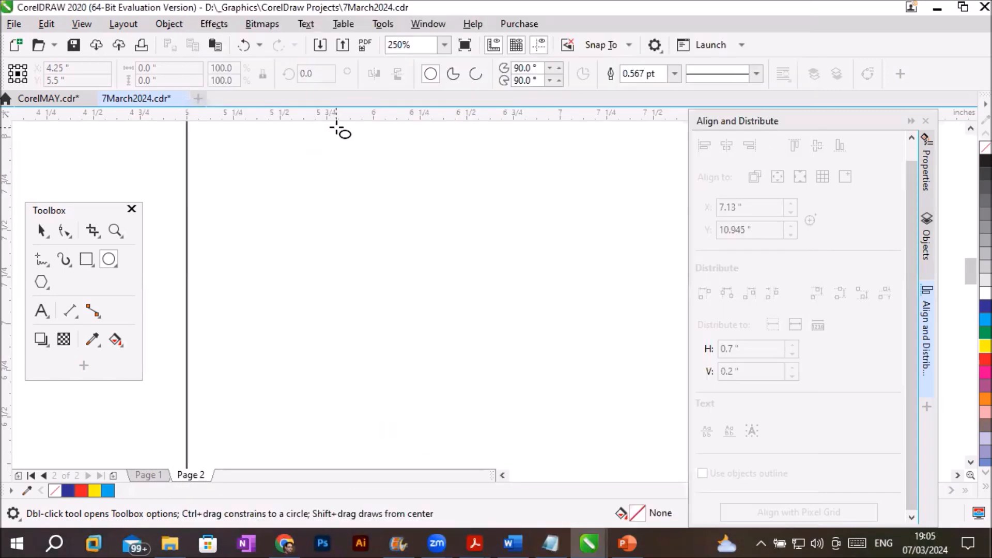
# Inspect how the new document grid spacing looks across the drawing area around the page
pyautogui.scroll(-5, 390, 206)
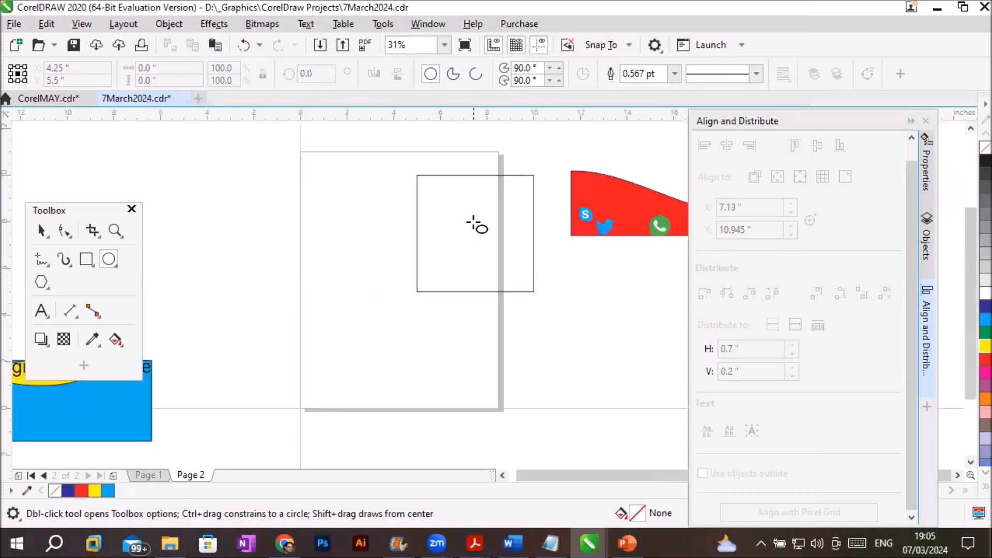
pyautogui.scroll(-3, 476, 206)
pyautogui.scroll(-1, 457, 186)
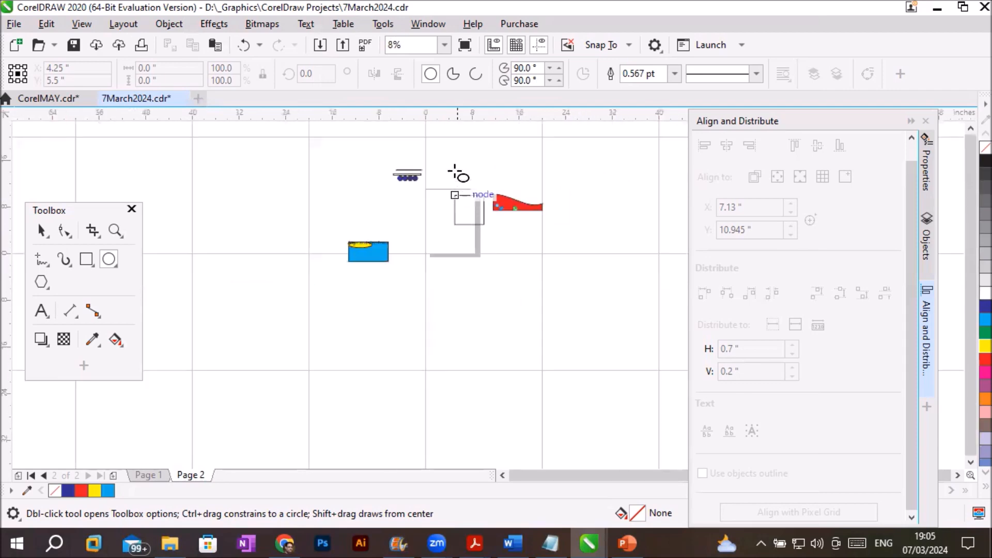
pyautogui.scroll(1, 460, 159)
pyautogui.scroll(-1, 457, 158)
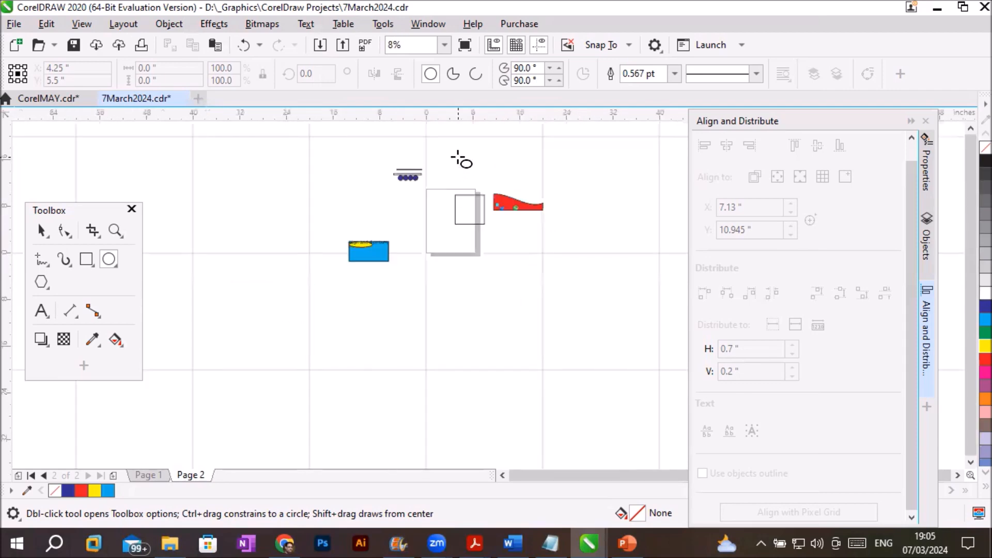
pyautogui.scroll(-2, 468, 155)
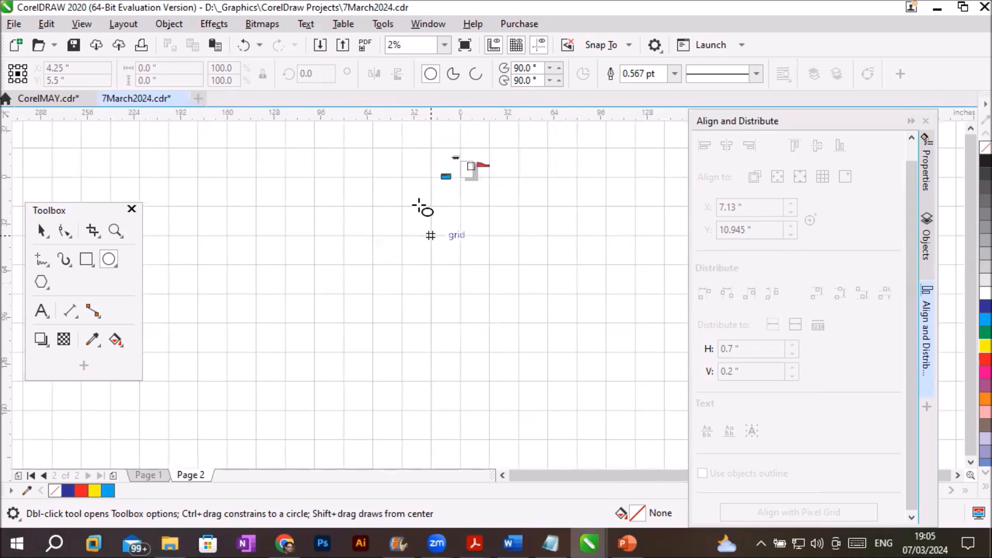
pyautogui.scroll(1, 423, 209)
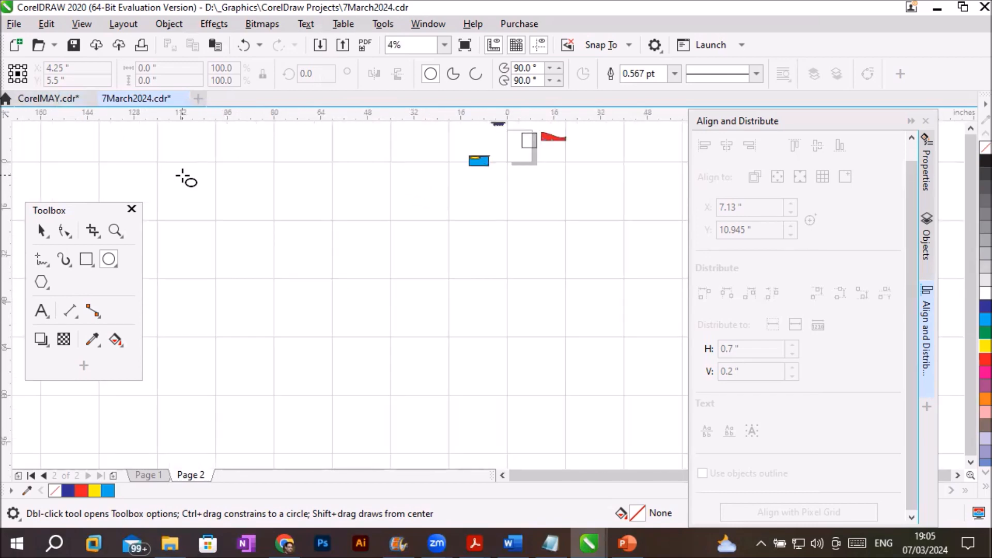
# Review the document grid unit choices in the grid options and set the pixel grid opacity to 100%
pyautogui.click(41, 231)
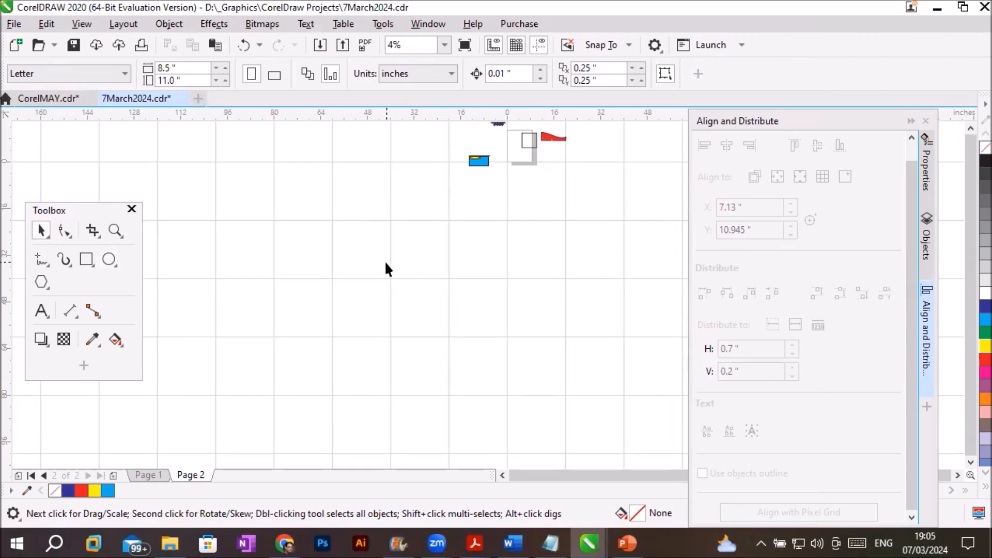
pyautogui.click(655, 46)
pyautogui.click(681, 68)
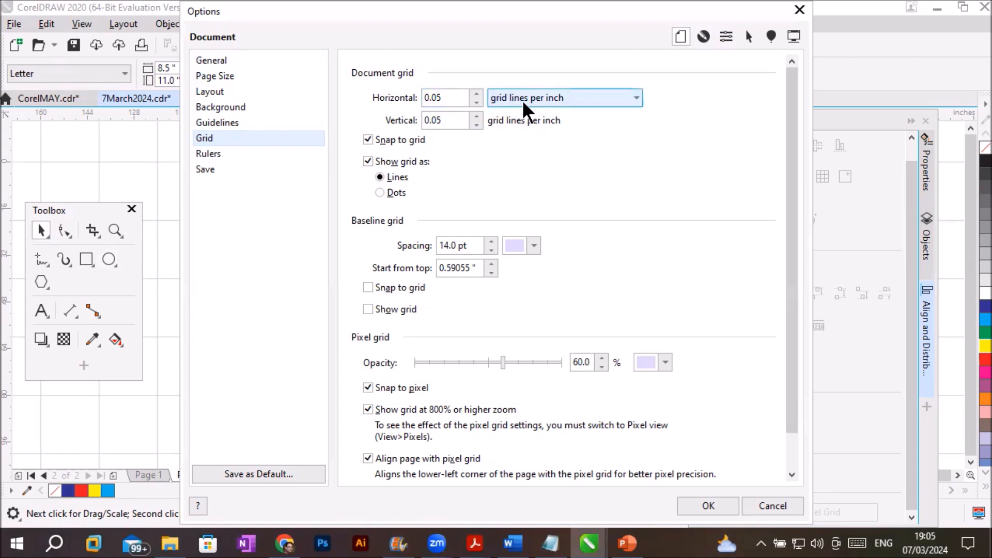
pyautogui.click(628, 109)
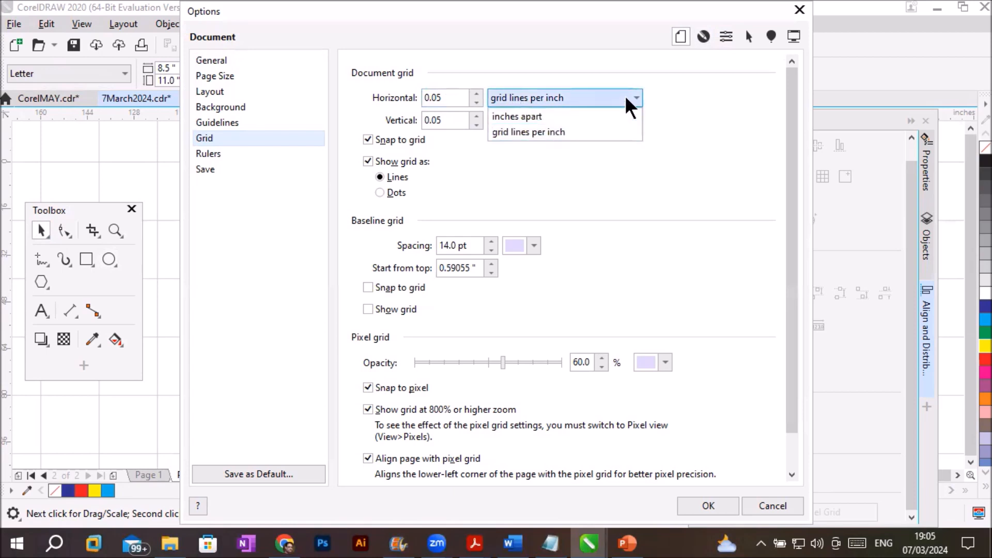
pyautogui.click(631, 103)
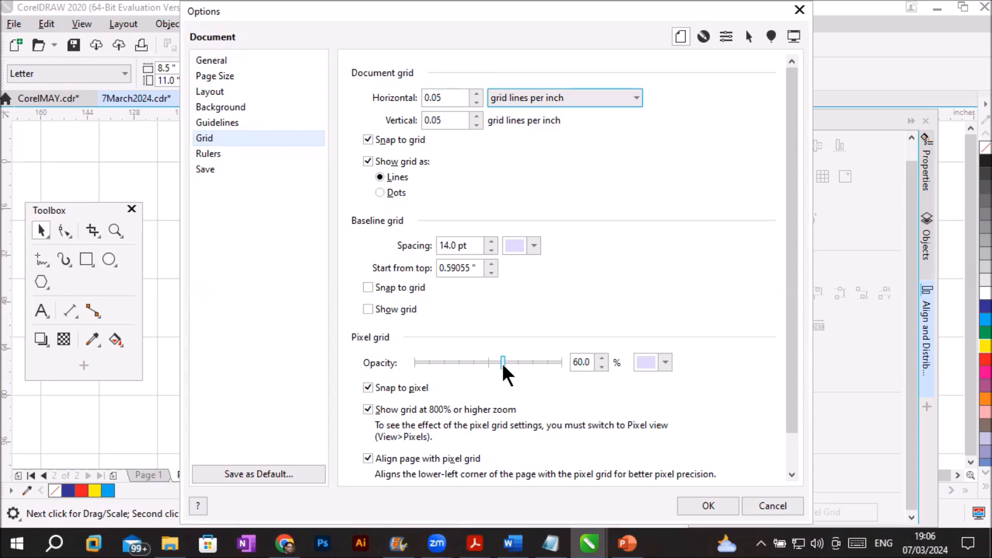
pyautogui.moveTo(503, 363); pyautogui.dragTo(569, 358)
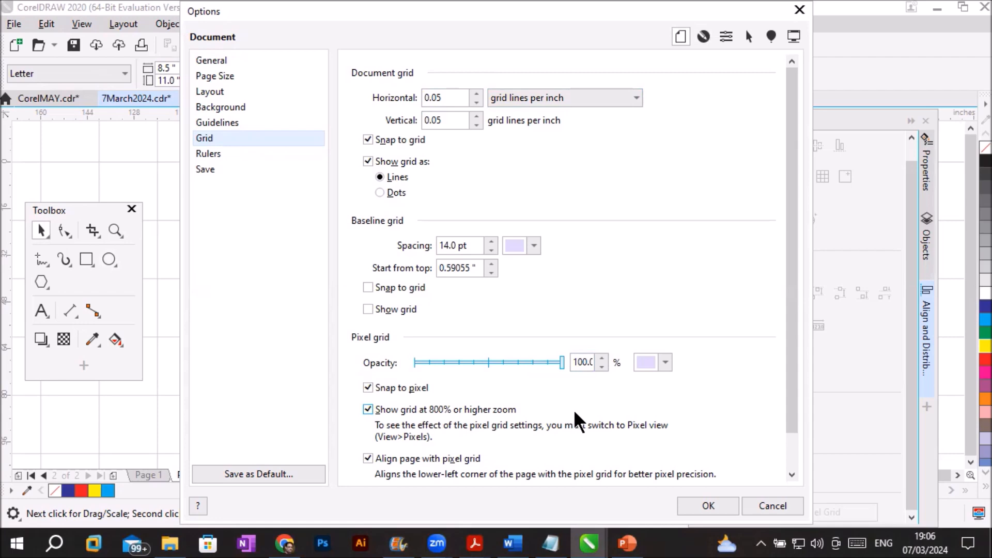
# Change the pixel grid colour to orange, #ED4D13
pyautogui.click(665, 361)
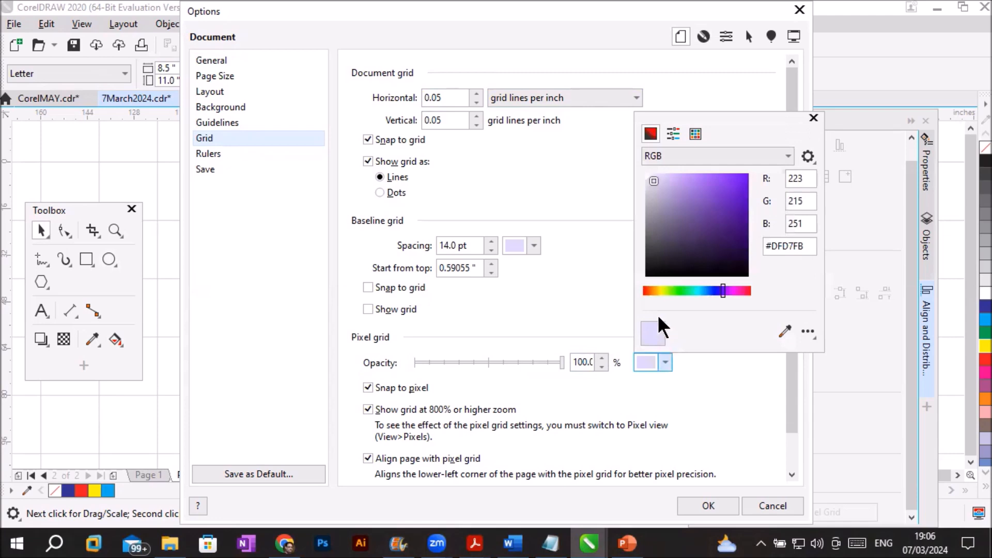
pyautogui.click(647, 290)
pyautogui.click(740, 180)
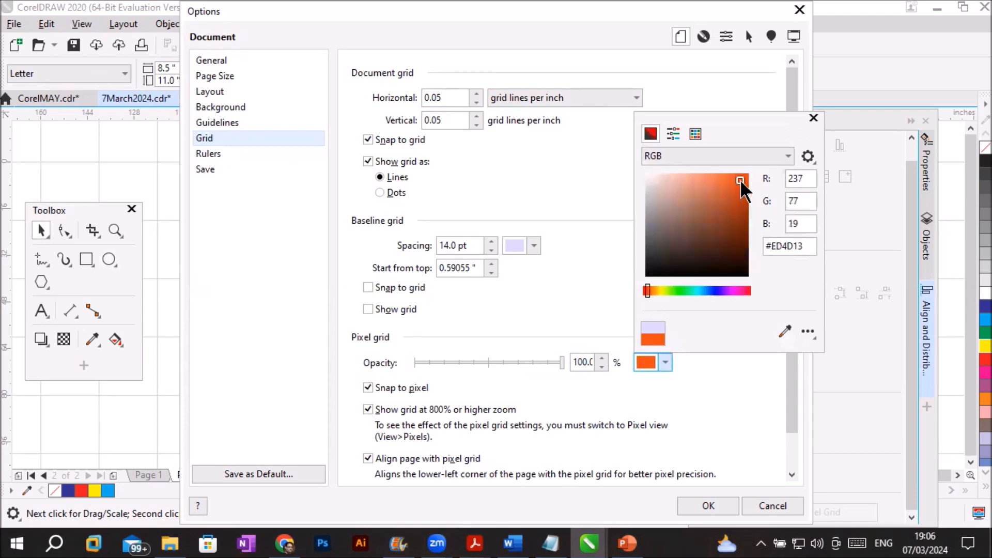
pyautogui.click(635, 394)
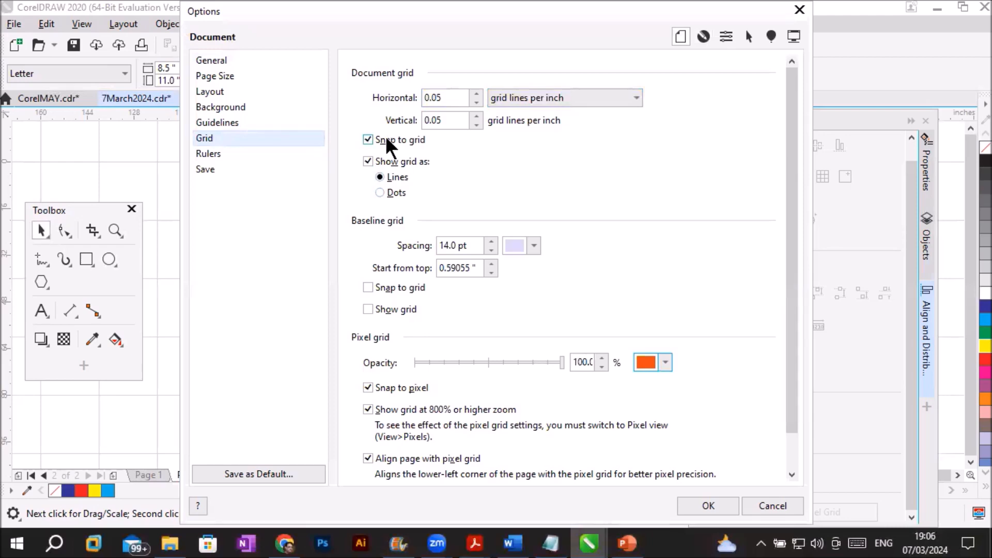
# Set the document grid to 0.01 grid lines per inch, both horizontally and vertically
pyautogui.click(432, 98)
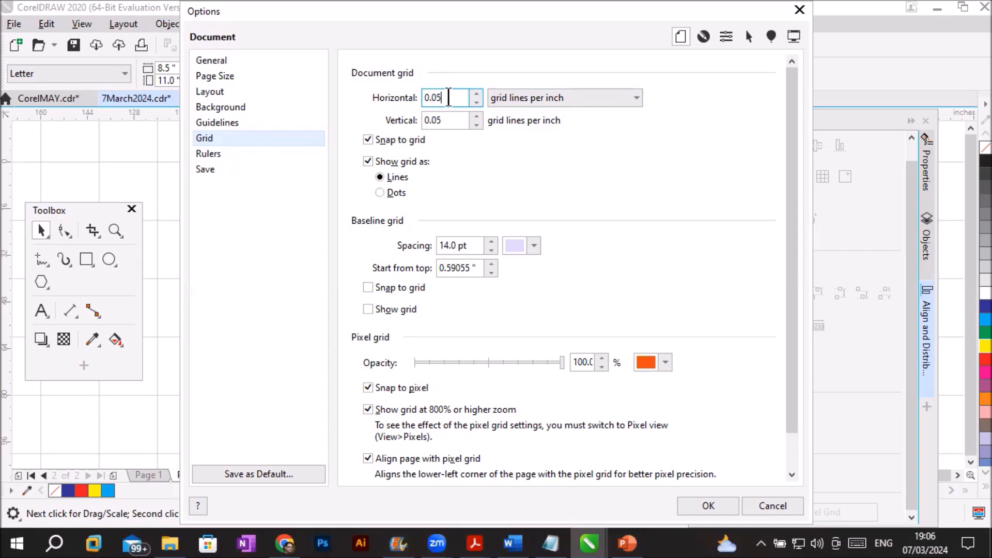
pyautogui.click(476, 101)
pyautogui.moveTo(446, 99); pyautogui.dragTo(431, 98)
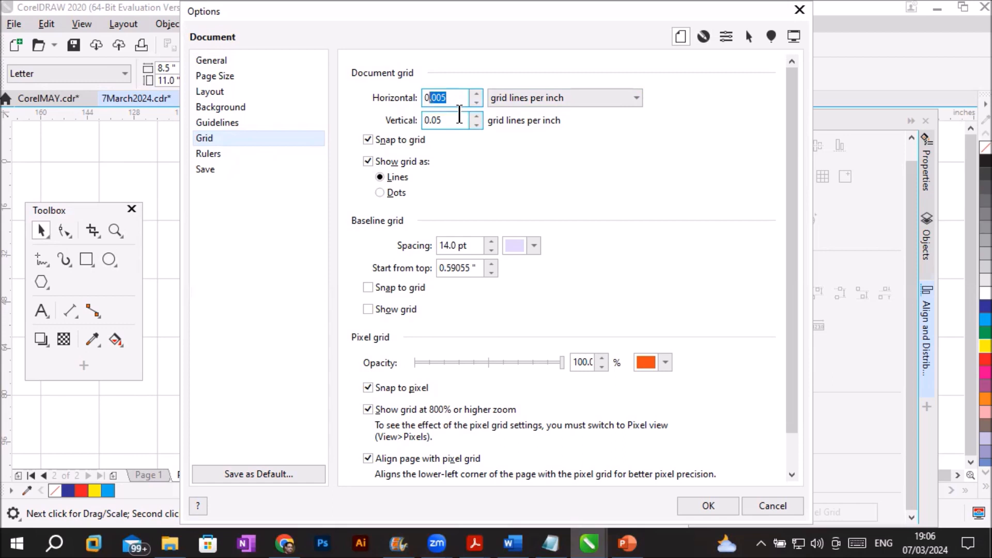
pyautogui.write('.01')
pyautogui.click(458, 119)
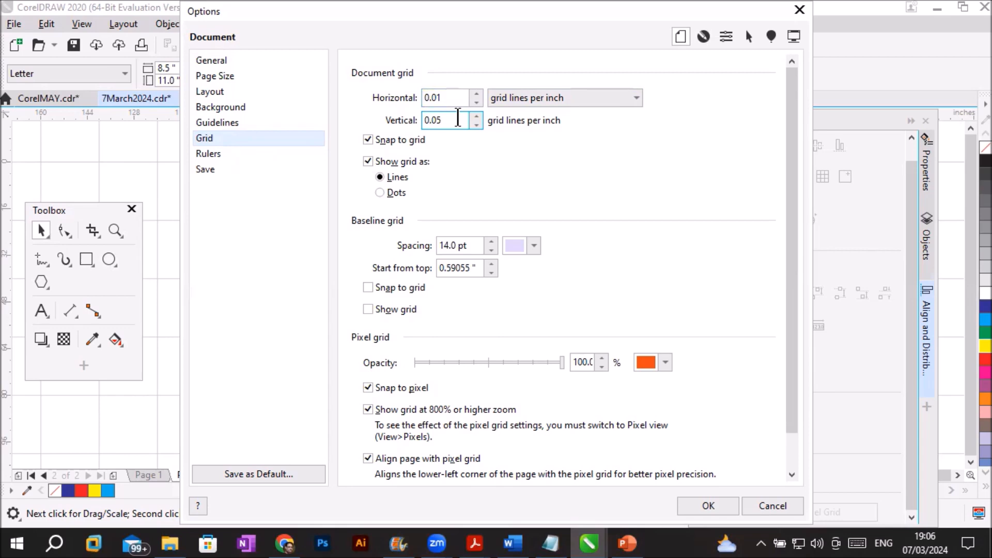
pyautogui.press('BackSpace')
pyautogui.write('1')
pyautogui.click(711, 502)
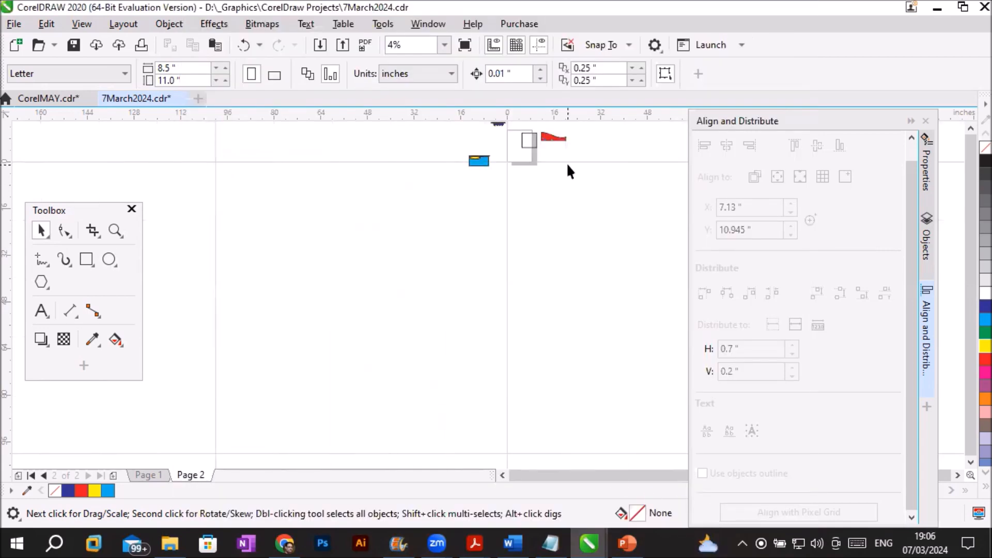
# Set the document grid to 1 grid line per inch, both horizontally and vertically
pyautogui.scroll(-3, 570, 163)
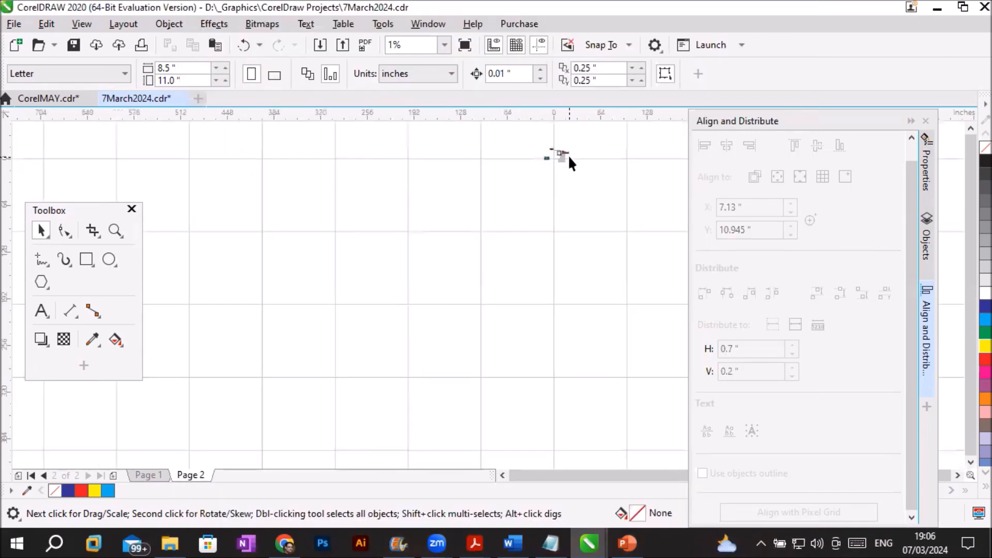
pyautogui.scroll(1, 564, 171)
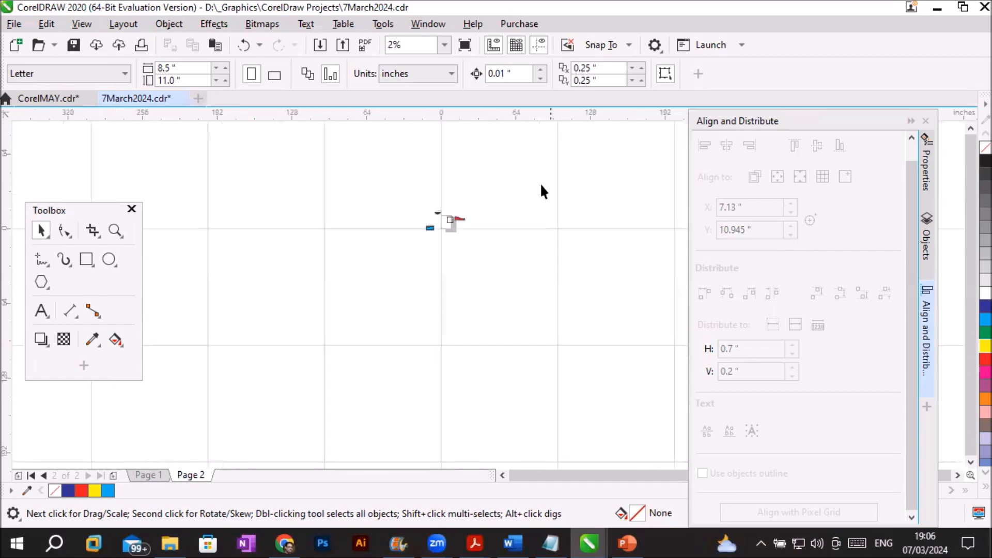
pyautogui.scroll(1, 475, 226)
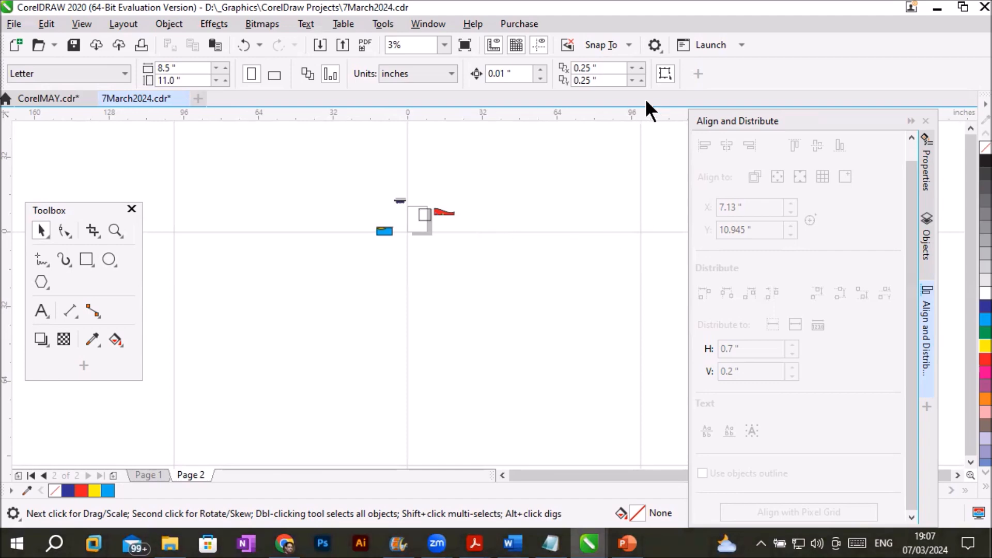
pyautogui.click(655, 45)
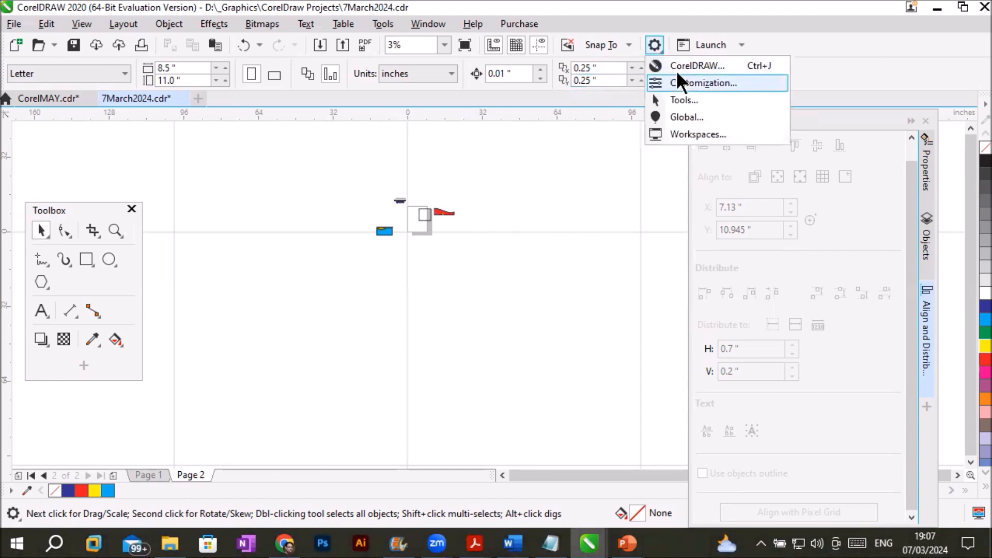
pyautogui.click(686, 64)
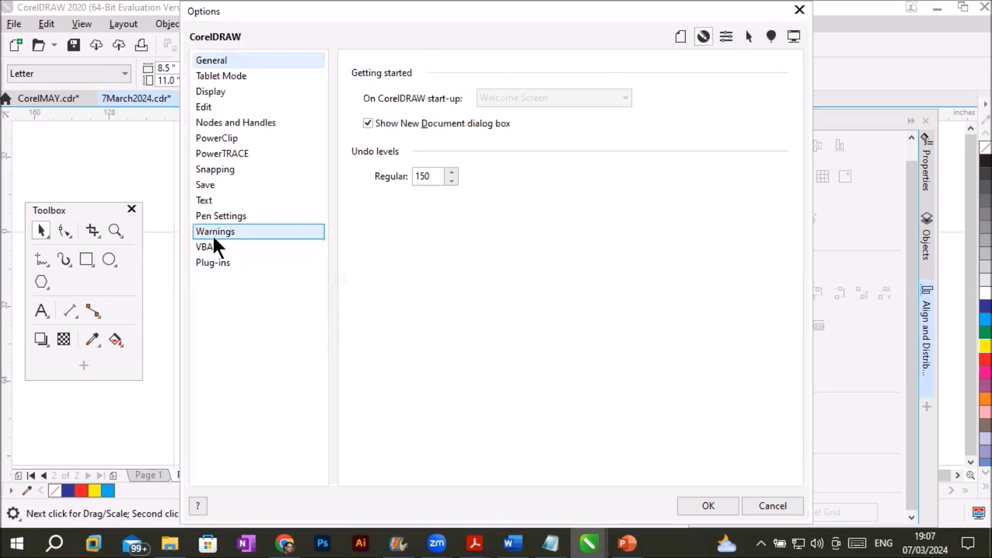
pyautogui.click(681, 35)
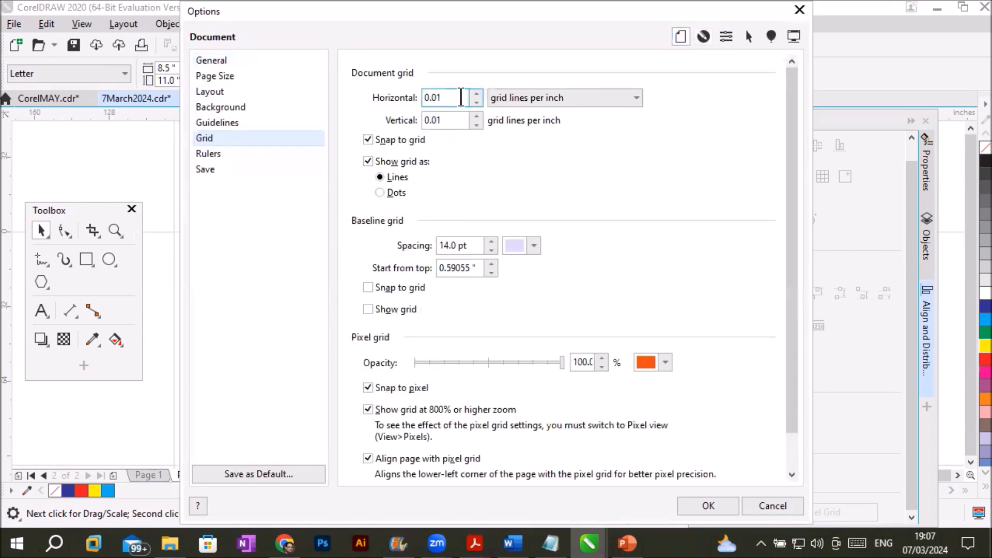
pyautogui.click(479, 92)
pyautogui.click(479, 92)
pyautogui.click(479, 92)
pyautogui.click(479, 92)
pyautogui.click(479, 92)
pyautogui.click(479, 92)
pyautogui.click(476, 102)
pyautogui.write('1')
pyautogui.doubleClick(444, 119)
pyautogui.write('1')
pyautogui.click(708, 504)
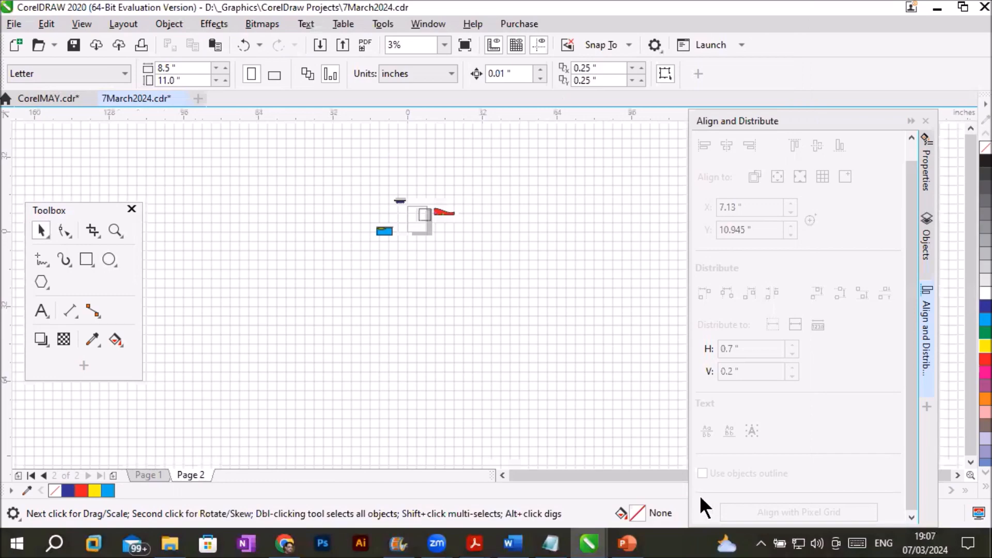
# Delete the large unfilled square that overlaps the right edge of page 2
pyautogui.scroll(2, 403, 248)
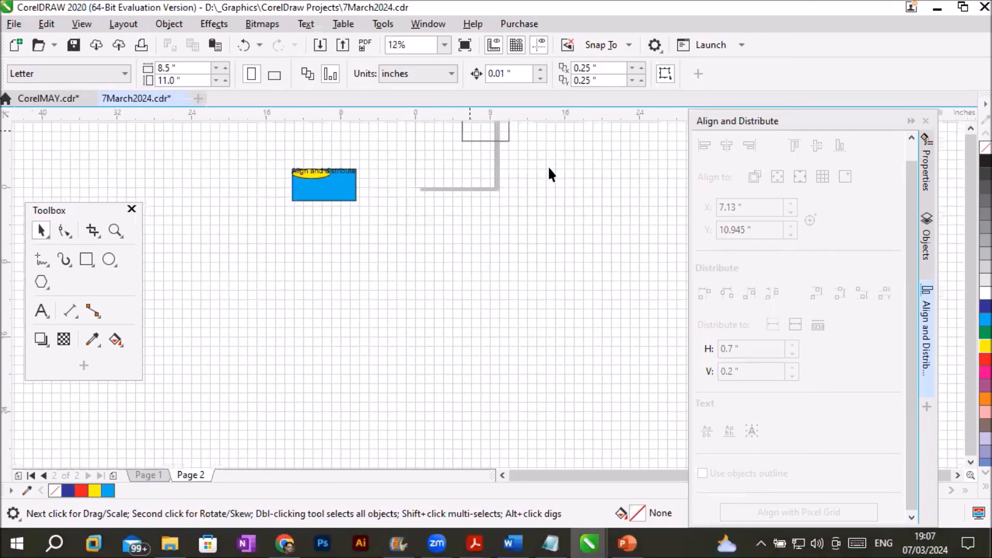
pyautogui.scroll(3, 966, 126)
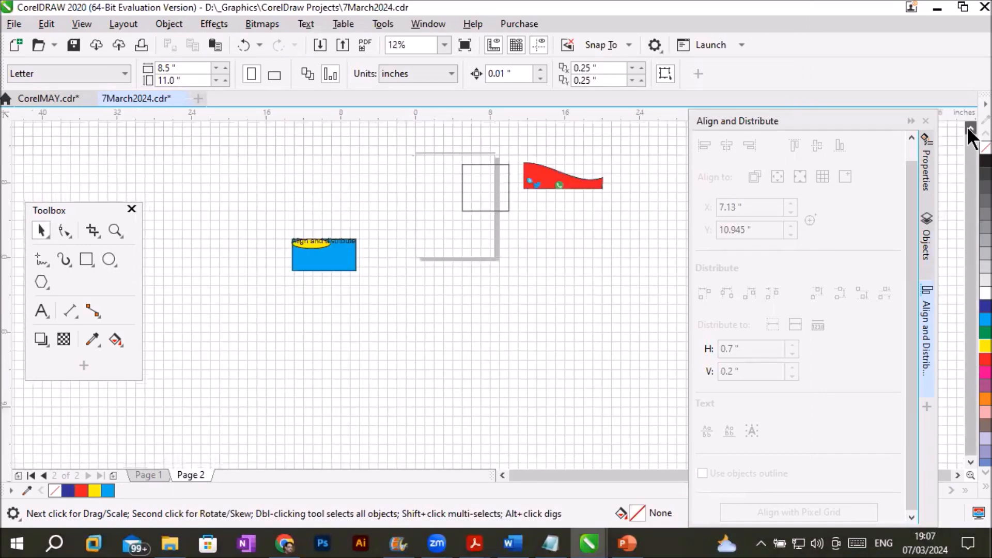
pyautogui.scroll(2, 491, 221)
pyautogui.scroll(-1, 416, 220)
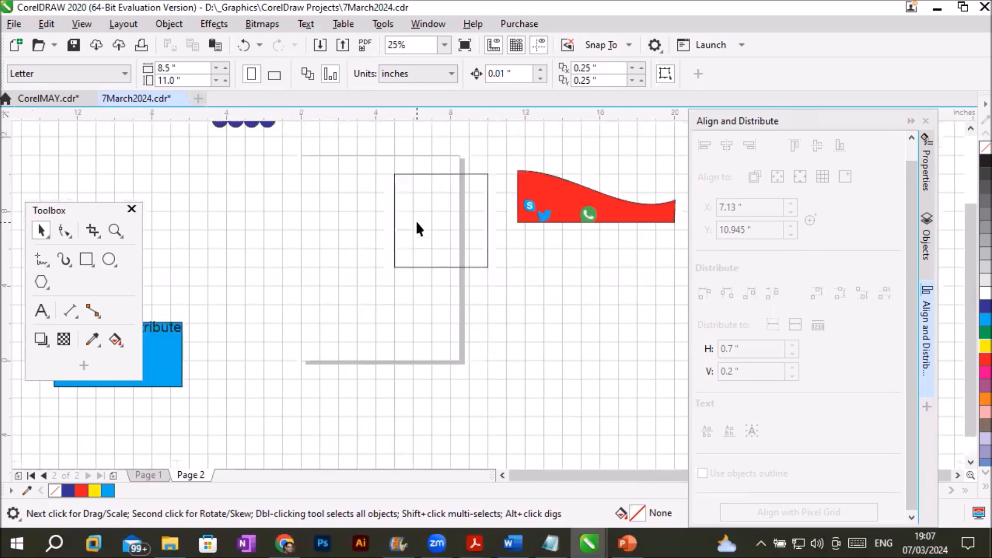
pyautogui.click(488, 212)
pyautogui.click(301, 182)
# Draw a 1 by 1 inch square snapped to the grid near the page's upper left and place a copy directly to its right
pyautogui.scroll(3, 302, 181)
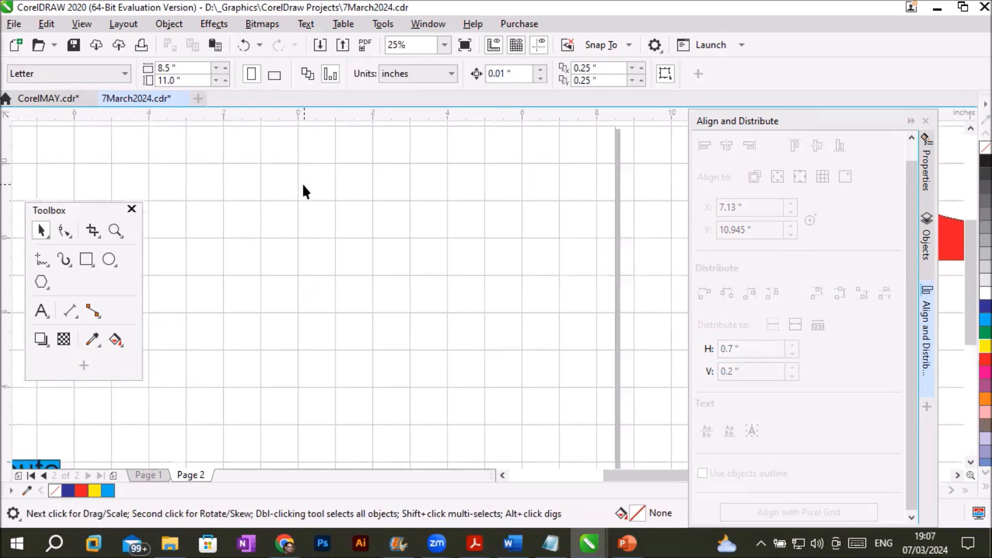
pyautogui.scroll(-3, 356, 260)
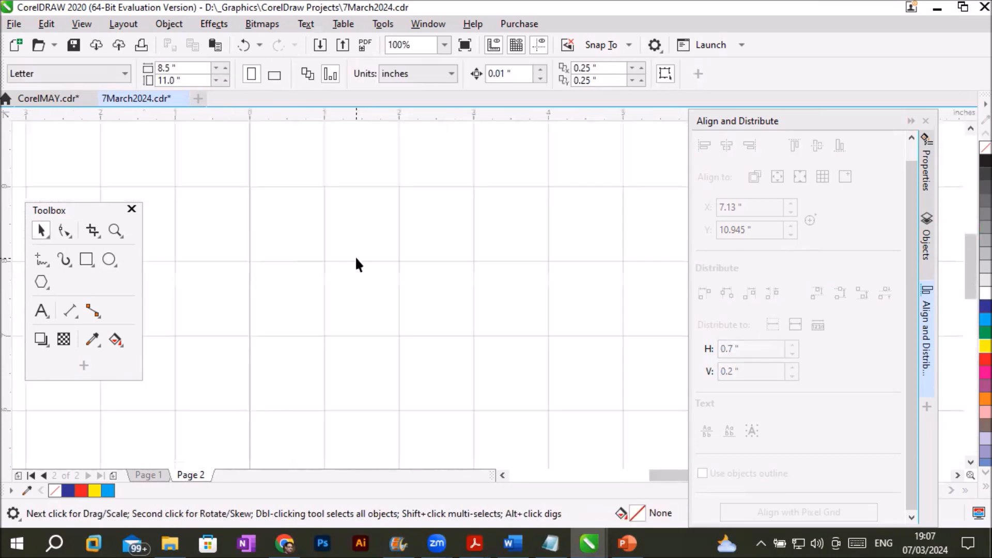
pyautogui.scroll(1, 364, 284)
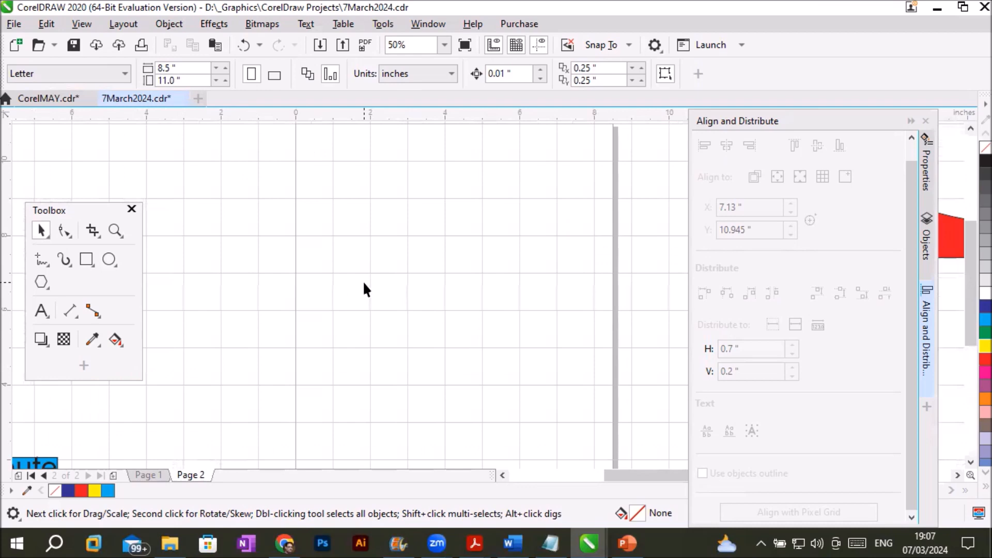
pyautogui.scroll(-1, 365, 288)
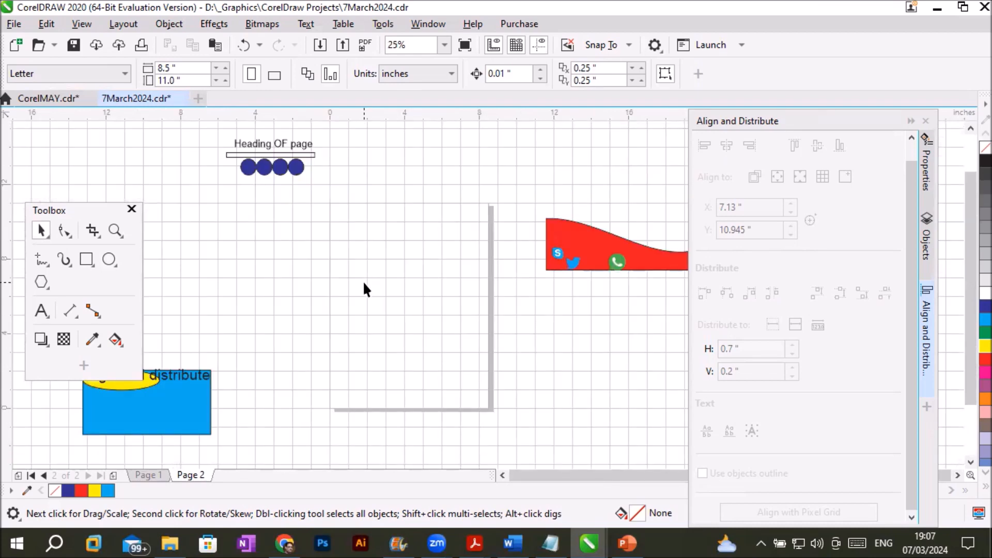
pyautogui.click(87, 254)
pyautogui.moveTo(349, 241)
pyautogui.mouseDown()
pyautogui.moveTo(365, 257)
pyautogui.moveTo(364, 240)
pyautogui.moveTo(379, 241)
pyautogui.mouseUp()
pyautogui.click(41, 230)
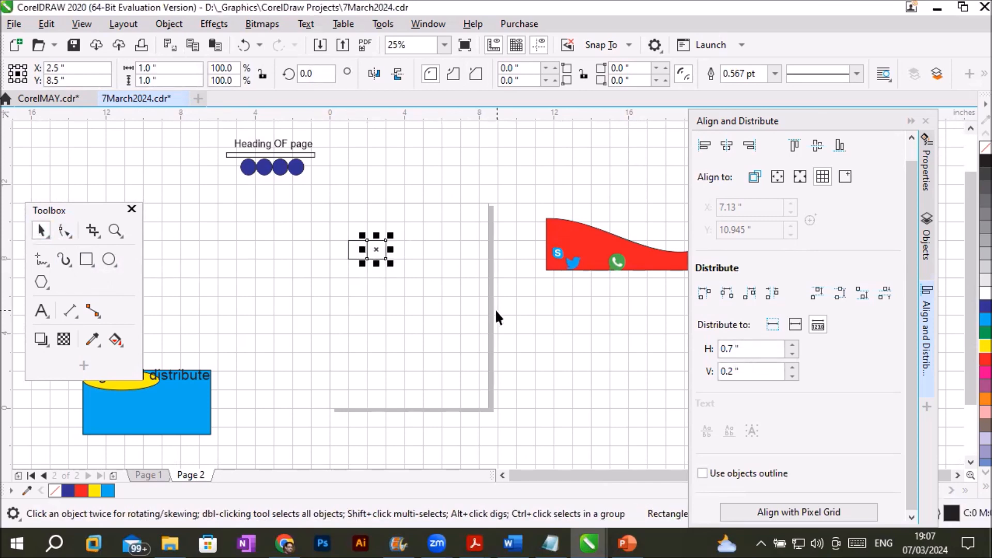
# Repeat the duplication to the right four times to form a row of six adjoining squares
pyautogui.hotkey('ctrl', 'r')
pyautogui.hotkey('ctrl', 'r')
pyautogui.hotkey('ctrl', 'r')
pyautogui.hotkey('ctrl', 'r')
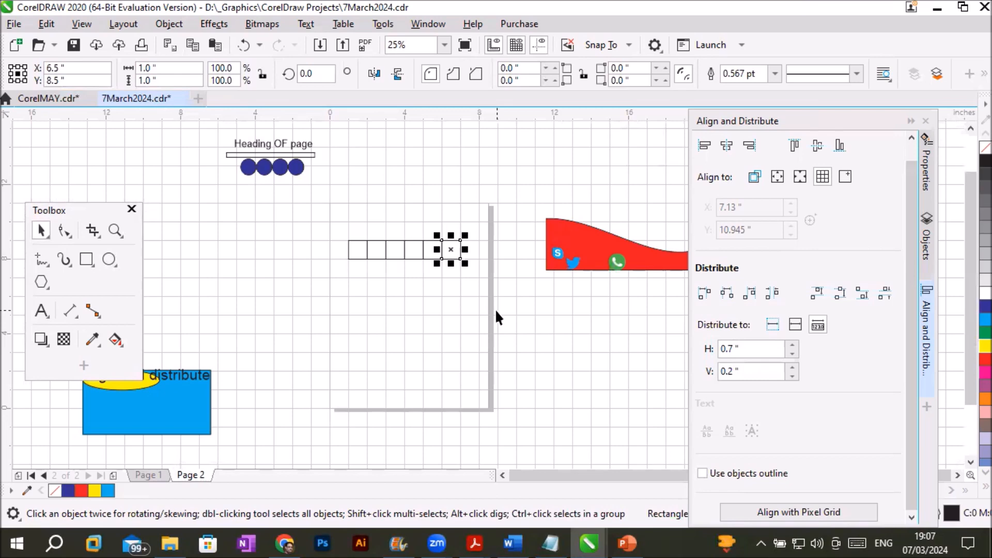
# Move the row of six squares up 1 inch, then duplicate it downward repeatedly to build a block of nine rows
pyautogui.moveTo(331, 210); pyautogui.dragTo(497, 290)
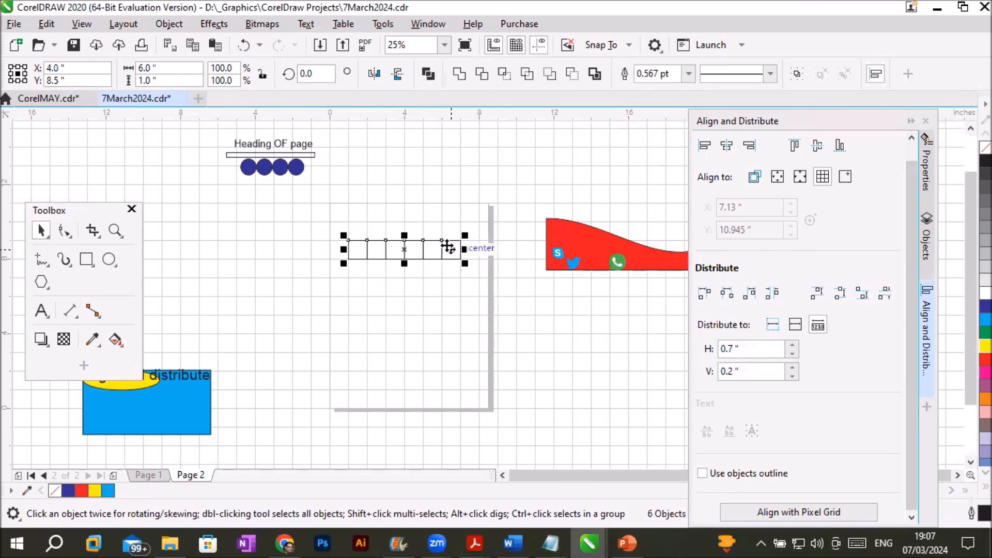
pyautogui.moveTo(448, 247); pyautogui.dragTo(413, 249)
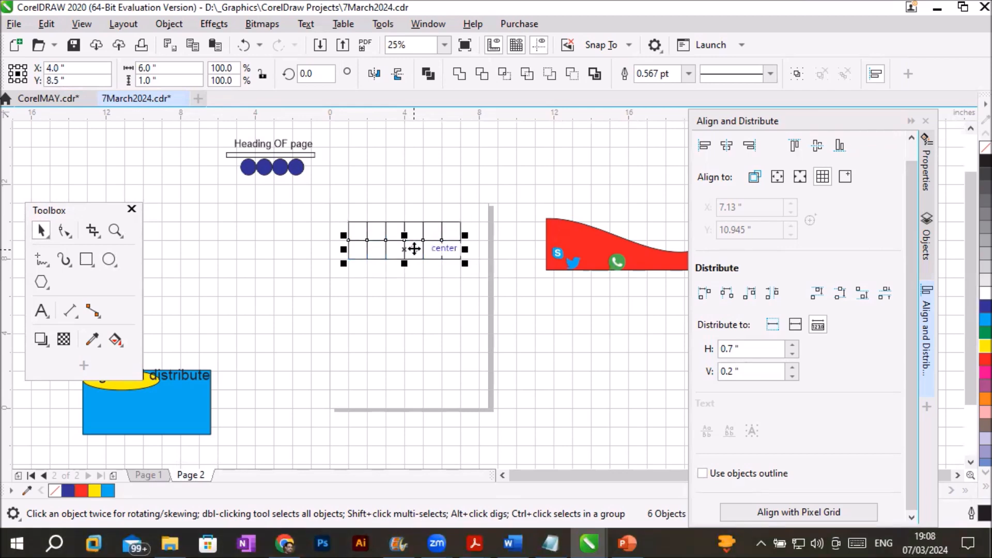
pyautogui.hotkey('ctrl', 'r')
pyautogui.hotkey('ctrl', 'r')
pyautogui.hotkey('ctrl', 'r')
pyautogui.hotkey('ctrl', 'r')
pyautogui.hotkey('ctrl', 'r')
pyautogui.hotkey('ctrl', 'r')
pyautogui.hotkey('ctrl', 'r')
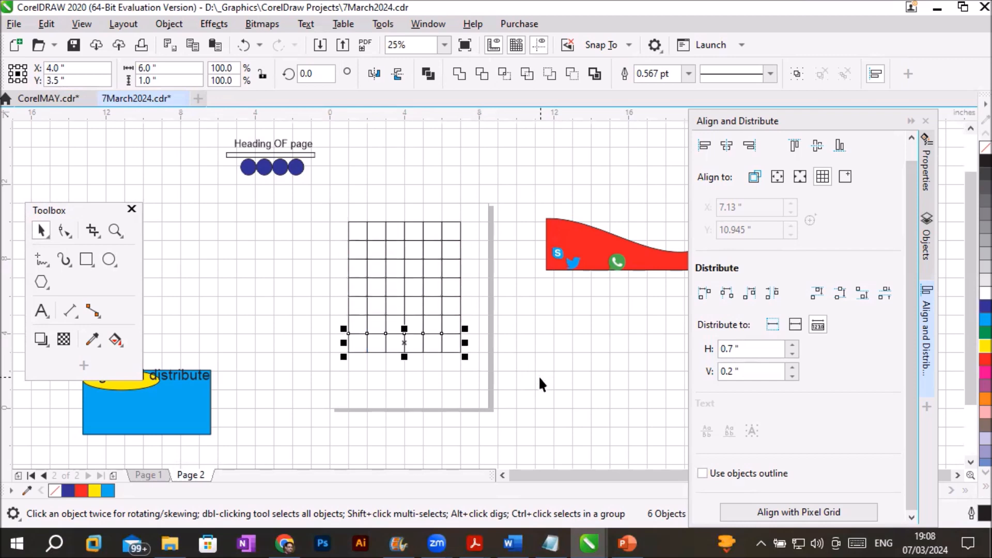
# Fill the block's leftmost column of squares with dark blue and its rightmost column with red
pyautogui.moveTo(319, 204); pyautogui.dragTo(384, 408)
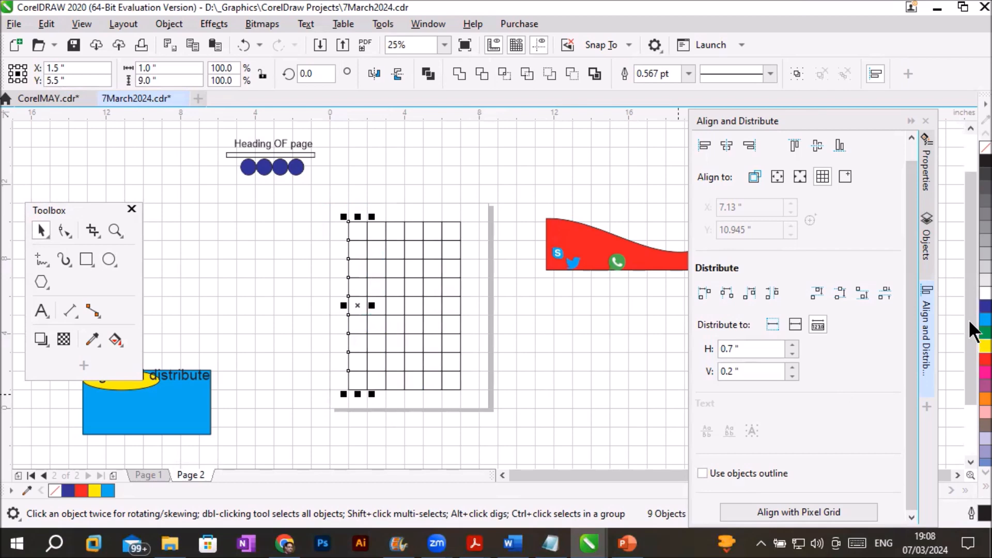
pyautogui.click(985, 306)
pyautogui.moveTo(434, 203); pyautogui.dragTo(494, 418)
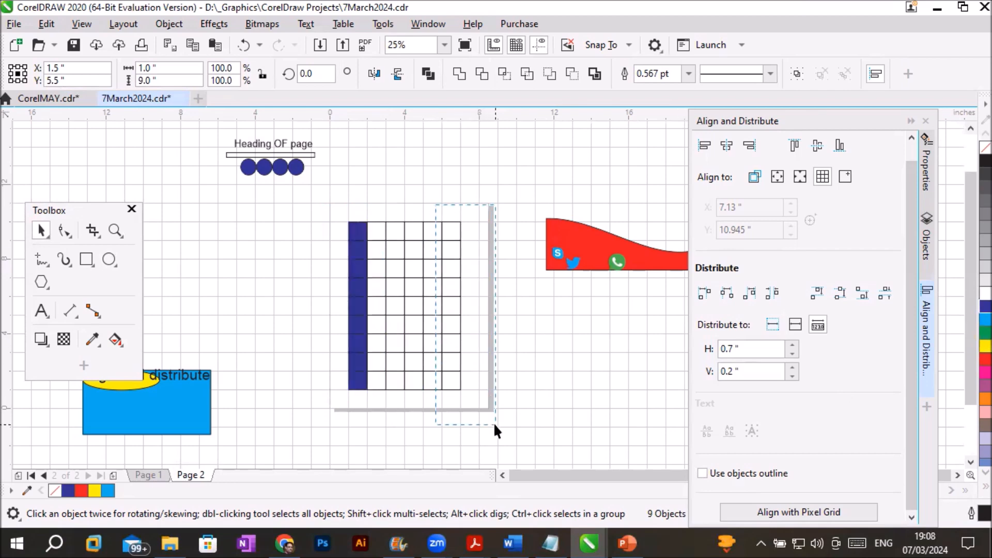
pyautogui.click(985, 358)
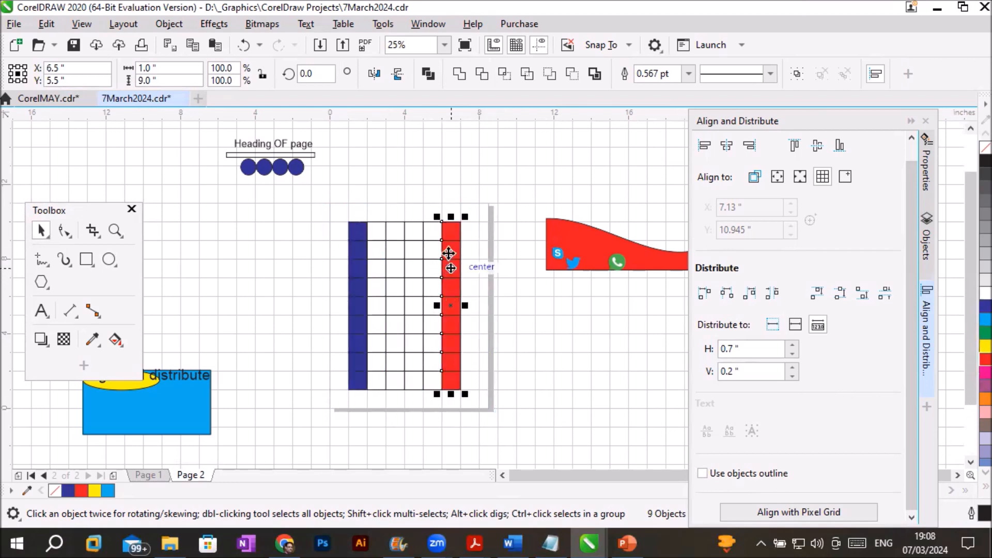
pyautogui.click(390, 209)
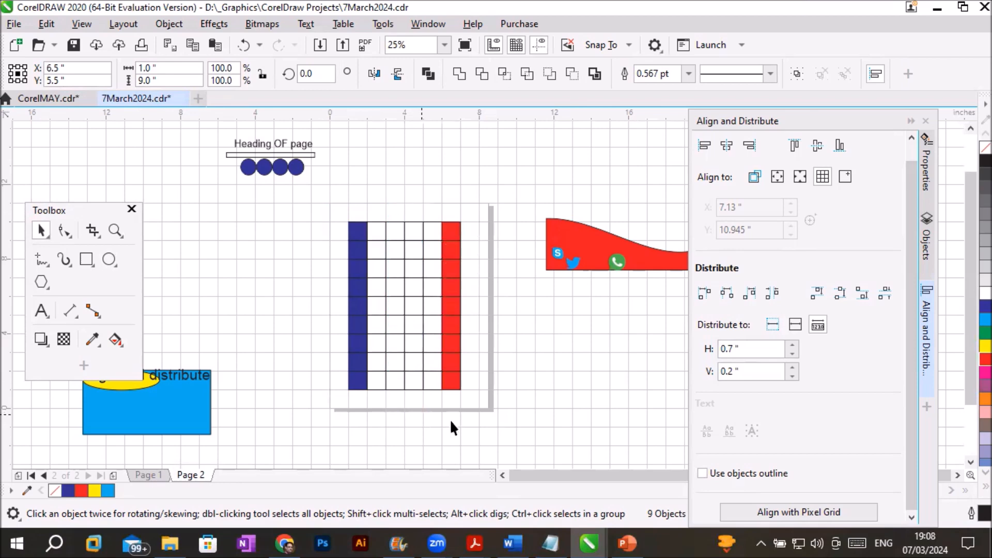
# Fill the third column of squares from the left of the block with light blue
pyautogui.click(985, 332)
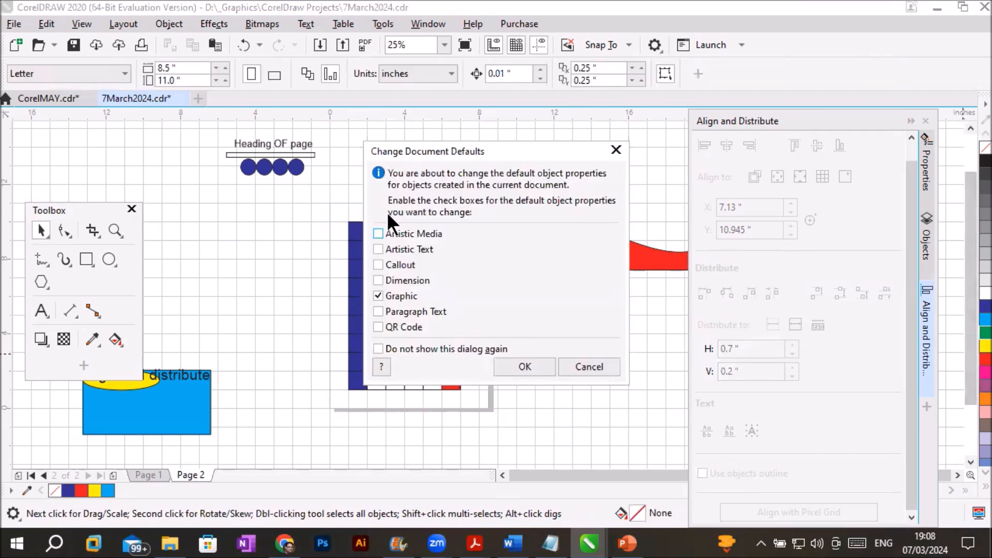
pyautogui.click(589, 367)
pyautogui.moveTo(373, 204); pyautogui.dragTo(416, 425)
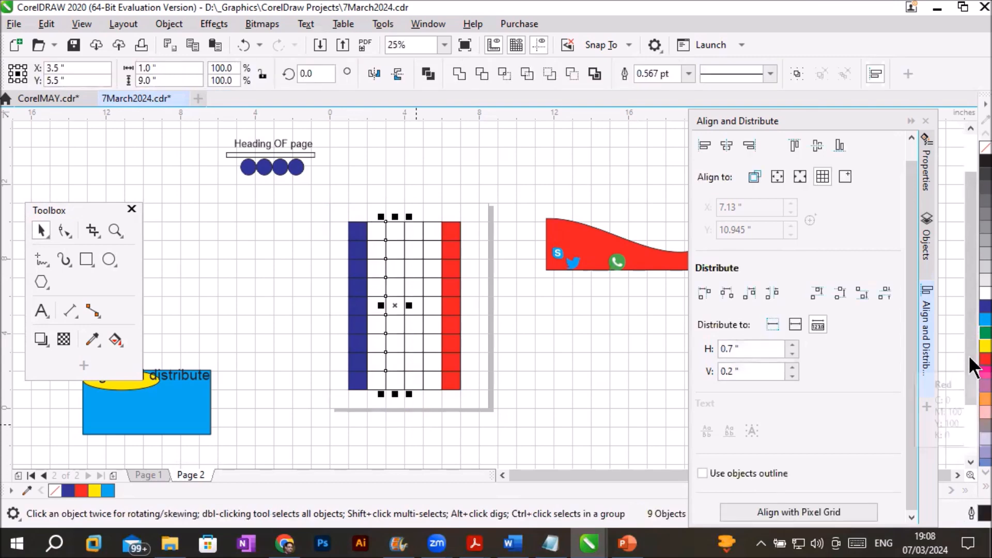
pyautogui.click(968, 309)
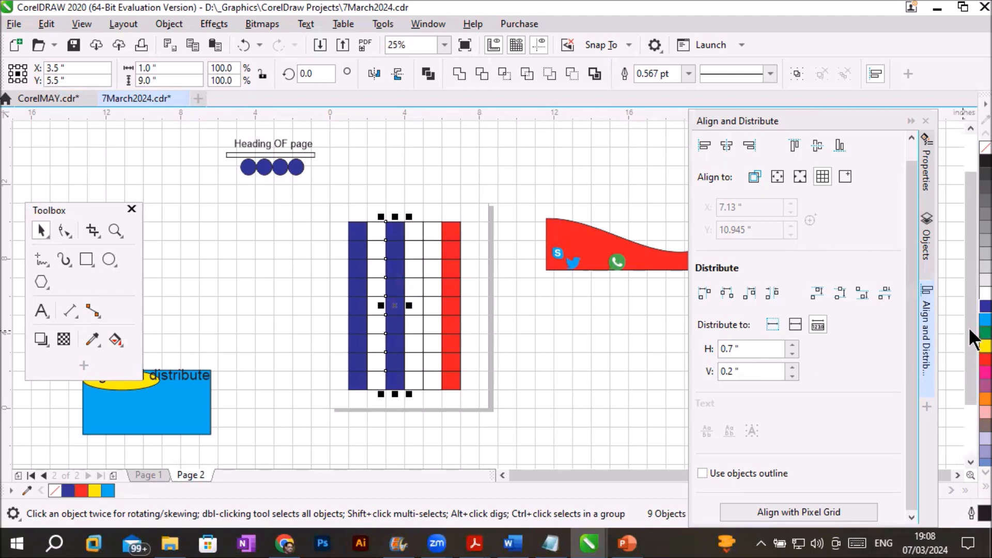
pyautogui.click(985, 319)
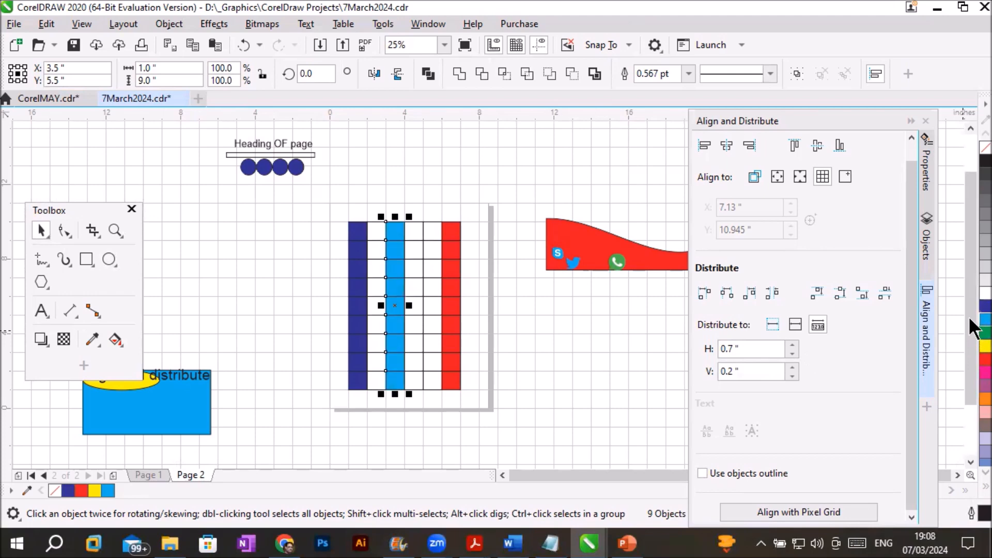
pyautogui.click(517, 389)
# Nudge the red column of squares to the right, off the grid, to an X position of 6.91 inches
pyautogui.scroll(3, 426, 411)
pyautogui.scroll(-1, 428, 413)
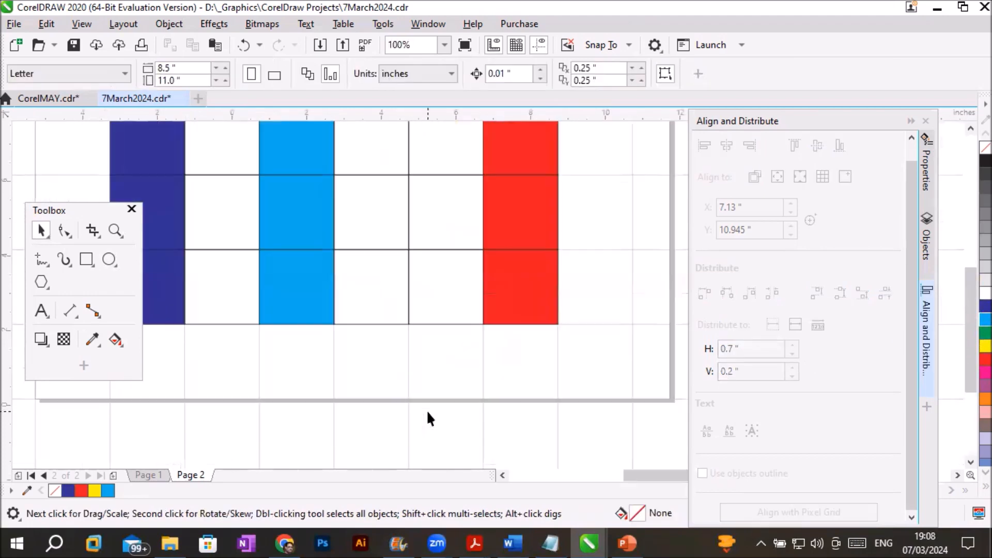
pyautogui.scroll(-1, 426, 410)
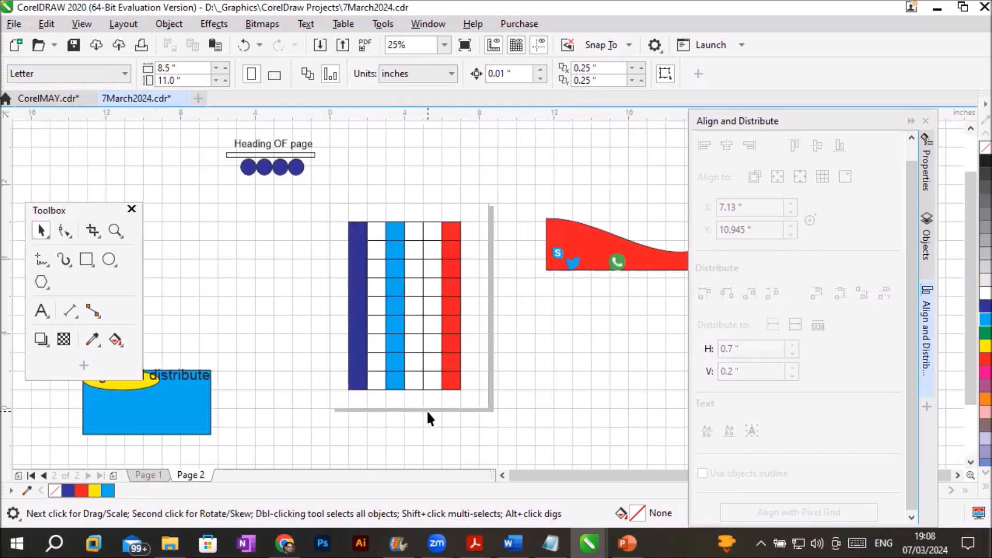
pyautogui.moveTo(433, 209); pyautogui.dragTo(491, 404)
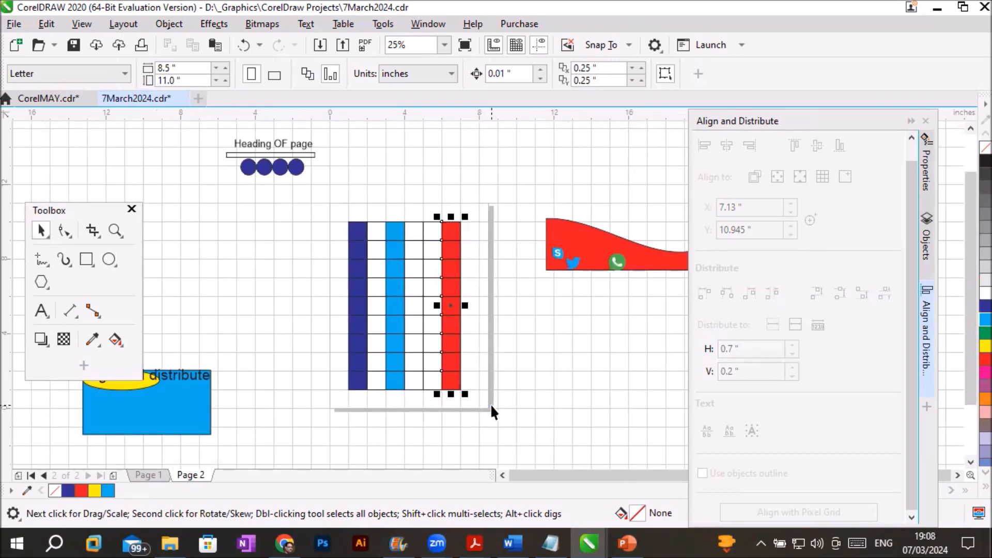
pyautogui.press('Right')
pyautogui.press('Right')
pyautogui.press('Right')
pyautogui.press('Right')
pyautogui.press('Right')
pyautogui.press('Right')
pyautogui.press('Right')
pyautogui.press('Right')
pyautogui.press('Right')
pyautogui.press('Right')
pyautogui.press('Right')
pyautogui.press('Right')
pyautogui.press('Right')
pyautogui.press('Right')
pyautogui.press('Right')
pyautogui.press('Right')
pyautogui.press('Right')
pyautogui.press('Right')
pyautogui.press('Right')
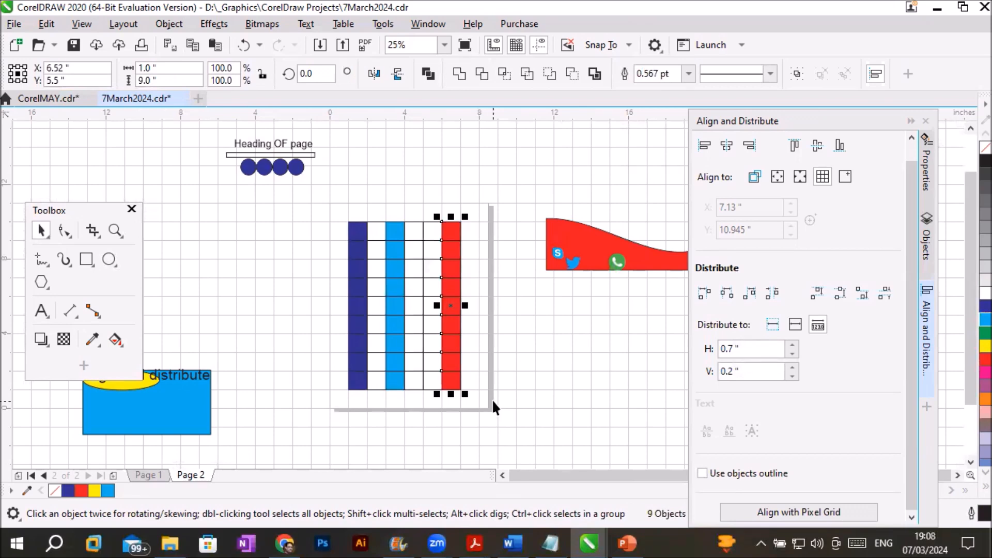
pyautogui.press('Right')
pyautogui.press('Right')
pyautogui.press('Right')
pyautogui.press('Right')
pyautogui.press('Right')
pyautogui.press('Right')
pyautogui.press('Right')
pyautogui.press('Right')
pyautogui.press('Right')
pyautogui.press('Right')
pyautogui.press('Right')
pyautogui.press('Right')
pyautogui.press('Right')
pyautogui.press('Right')
pyautogui.press('Right')
pyautogui.press('Right')
pyautogui.press('Right')
pyautogui.press('Right')
pyautogui.press('Right')
pyautogui.press('Right')
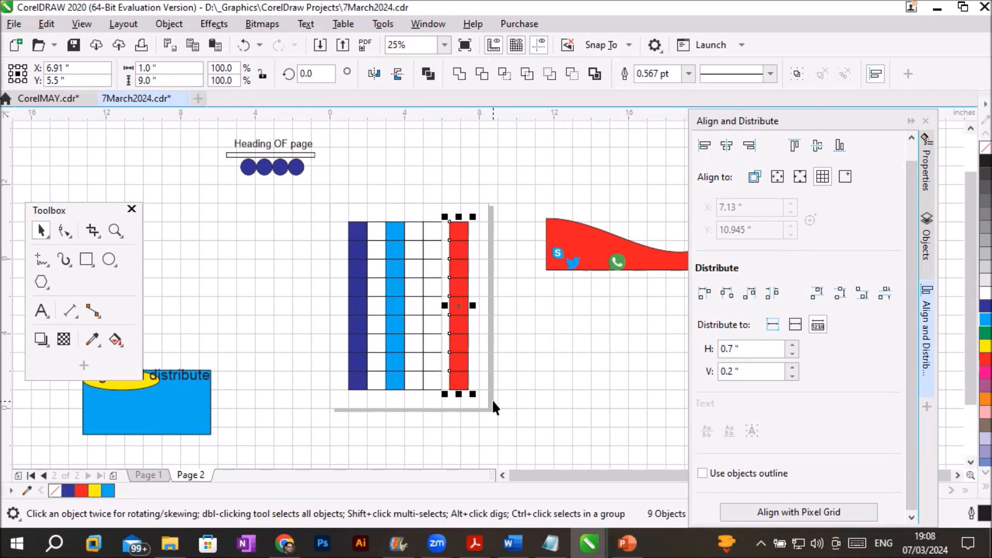
# Delete all the columns of squares to the left of the red column
pyautogui.moveTo(334, 210); pyautogui.dragTo(426, 418)
pyautogui.press('Delete')
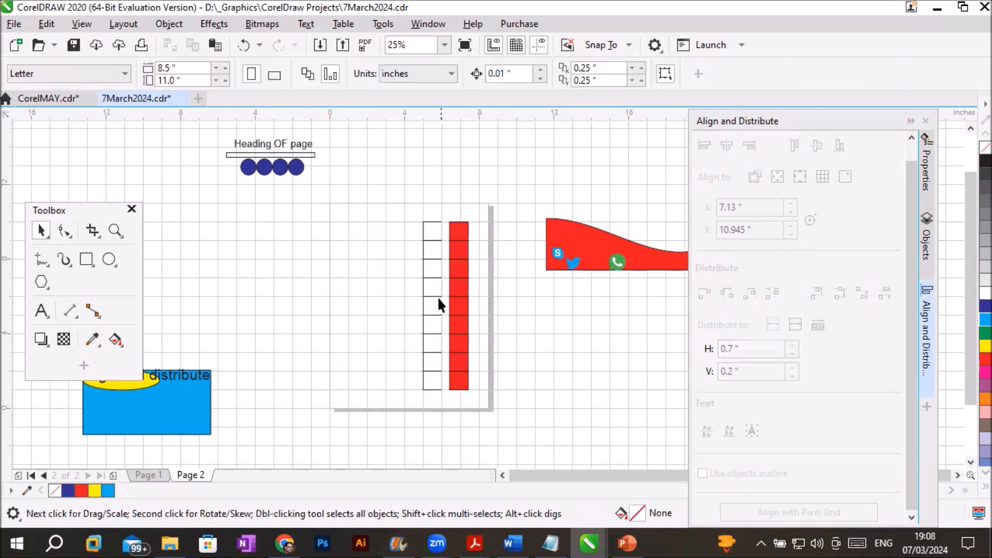
pyautogui.moveTo(413, 206); pyautogui.dragTo(443, 425)
pyautogui.press('Delete')
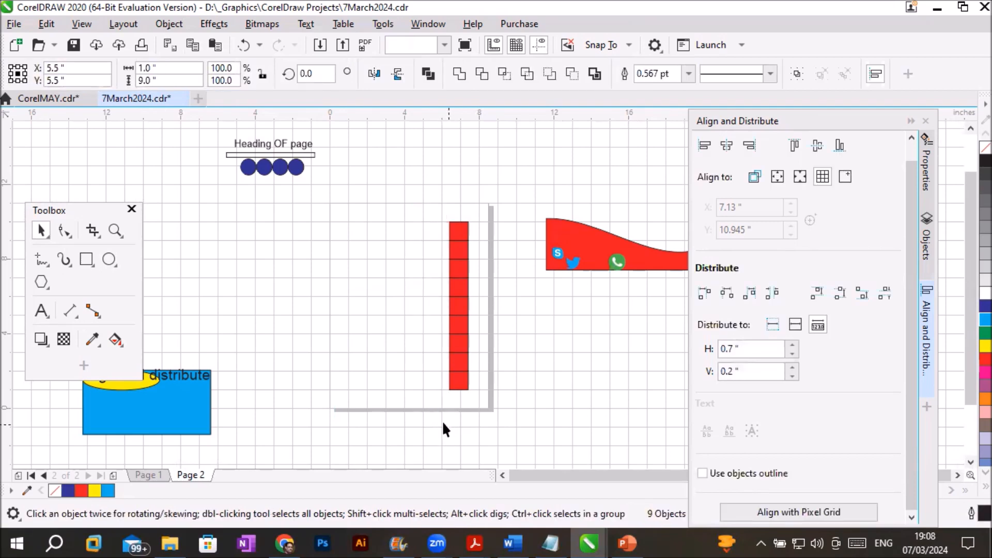
# Nudge the lowest red square to the right to an X position of 7.07 inches
pyautogui.click(443, 429)
pyautogui.scroll(2, 457, 356)
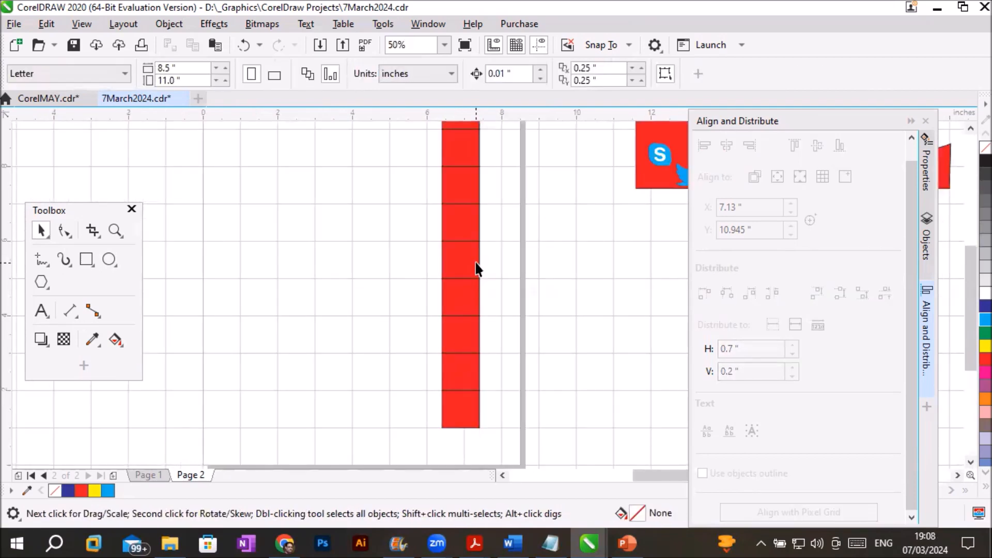
pyautogui.click(468, 404)
pyautogui.press('Right')
pyautogui.press('Right')
pyautogui.press('Right')
pyautogui.press('Right')
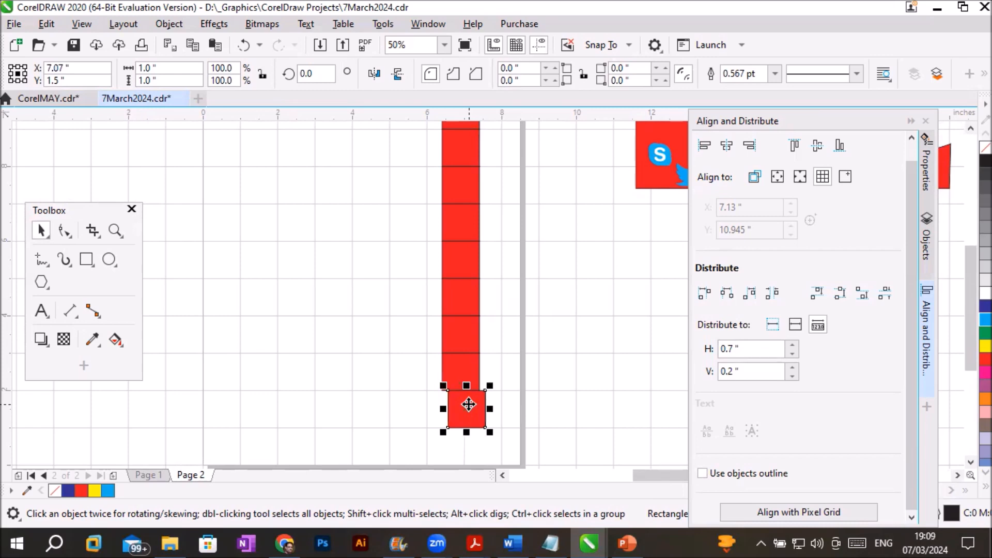
# Nudge the second red square from the bottom to the left to an X position of 6.76 inches
pyautogui.click(464, 363)
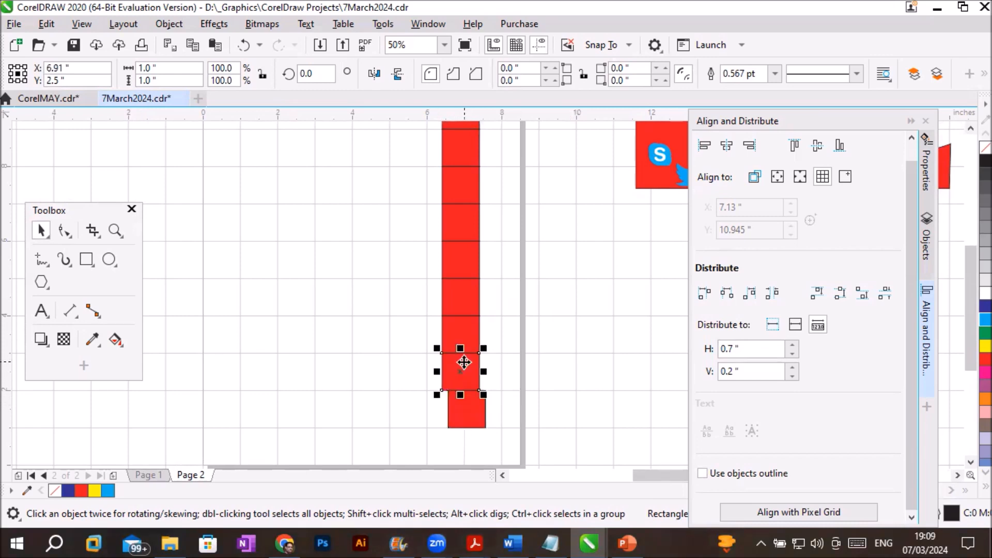
pyautogui.press('Left')
pyautogui.press('Left')
pyautogui.press('Left')
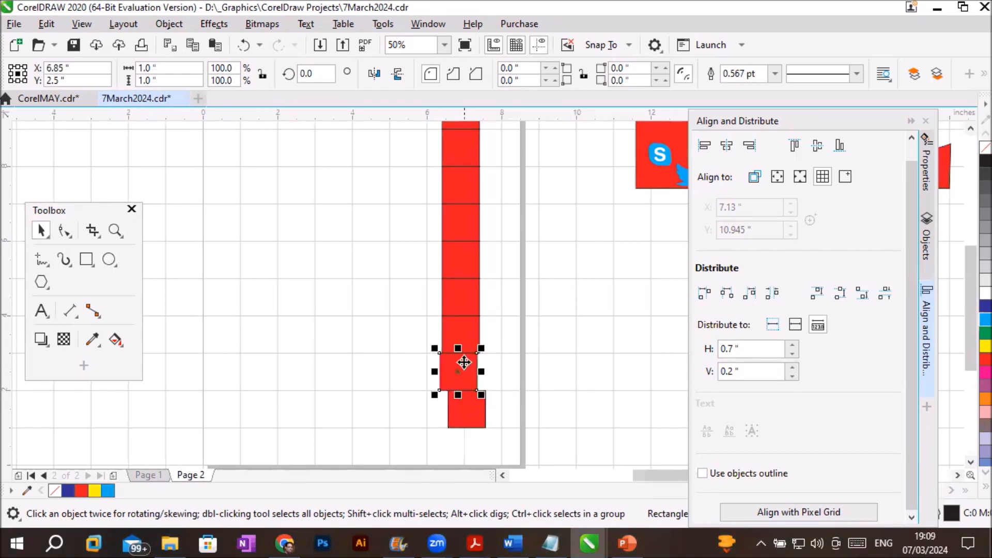
pyautogui.press('Left')
pyautogui.press('Left')
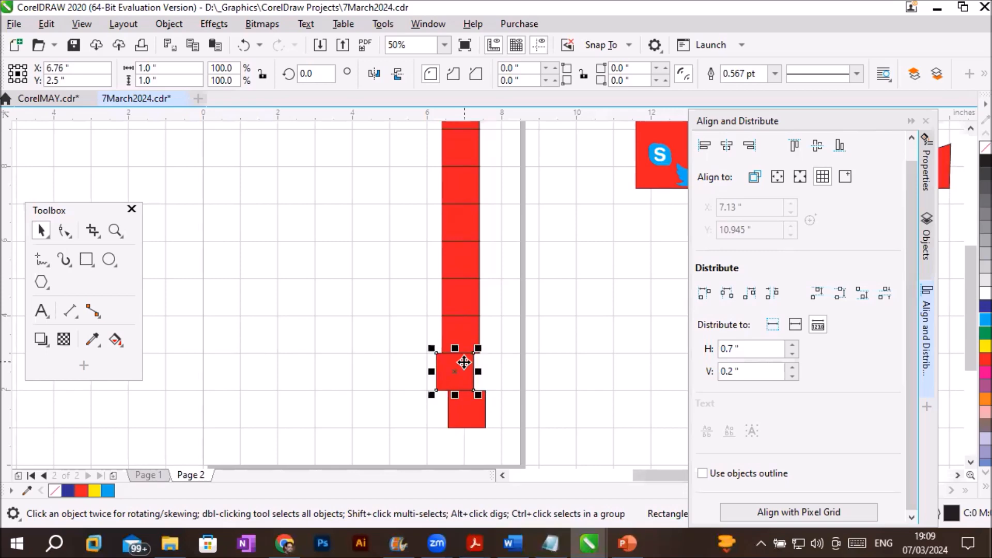
# Nudge the third red square from the bottom to the right to an X position of 7.3 inches
pyautogui.moveTo(464, 362); pyautogui.dragTo(460, 329)
pyautogui.press('Right')
pyautogui.press('Right')
pyautogui.press('Right')
pyautogui.press('Right')
pyautogui.press('Right')
pyautogui.press('Right')
pyautogui.press('Right')
pyautogui.press('Right')
pyautogui.press('Right')
pyautogui.press('Right')
pyautogui.press('Right')
pyautogui.press('Right')
pyautogui.press('Right')
pyautogui.press('Right')
pyautogui.press('Right')
pyautogui.press('Right')
pyautogui.press('Right')
pyautogui.press('Right')
pyautogui.press('Right')
pyautogui.press('Right')
pyautogui.press('Right')
pyautogui.press('Right')
pyautogui.press('Right')
pyautogui.press('Right')
pyautogui.press('Right')
pyautogui.press('Right')
pyautogui.press('Right')
pyautogui.press('Right')
pyautogui.press('Right')
pyautogui.press('Right')
pyautogui.press('Right')
pyautogui.press('Right')
pyautogui.press('Right')
pyautogui.press('Right')
pyautogui.press('Right')
pyautogui.press('Right')
pyautogui.press('Right')
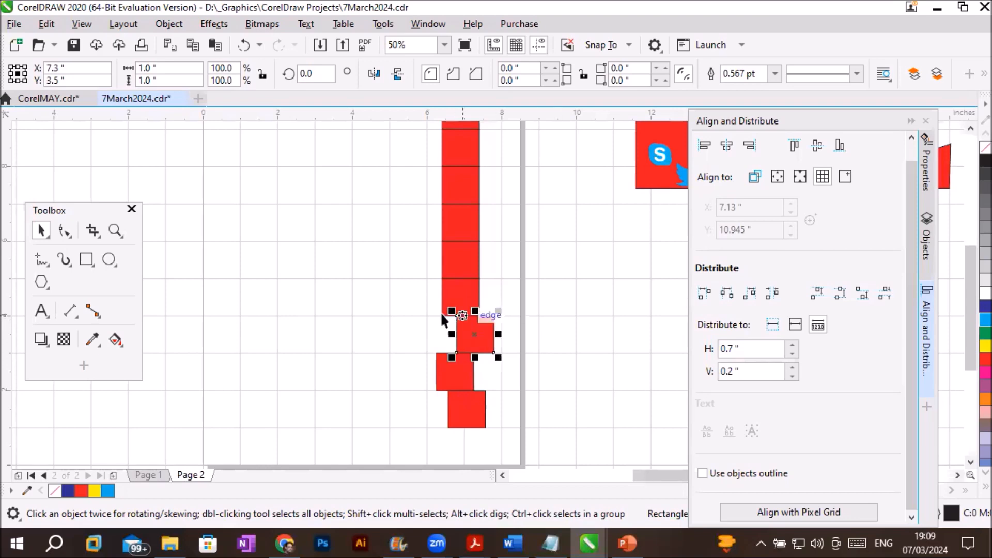
# Nudge the fourth red square from the bottom slightly to the left of the column
pyautogui.click(466, 293)
pyautogui.press('Left')
pyautogui.press('Left')
pyautogui.press('Left')
pyautogui.press('Left')
pyautogui.press('Left')
pyautogui.press('Left')
pyautogui.press('Left')
pyautogui.press('Left')
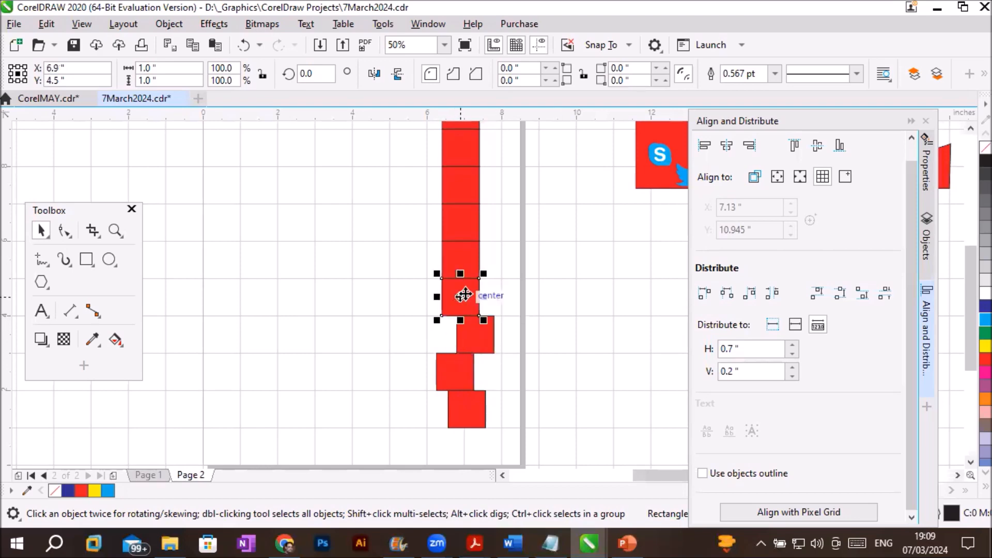
# Shift the topmost red square of the column slightly to the right
pyautogui.click(464, 260)
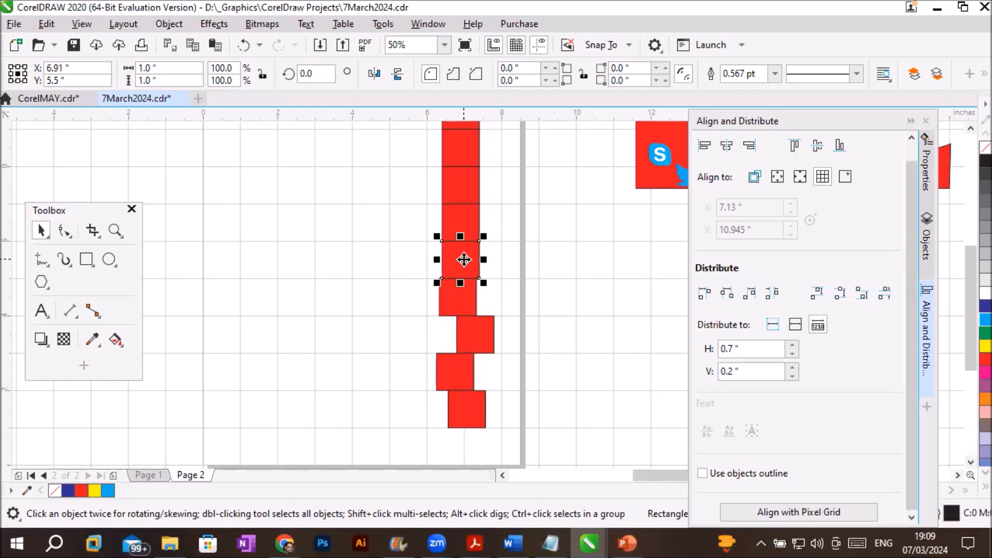
pyautogui.click(466, 190)
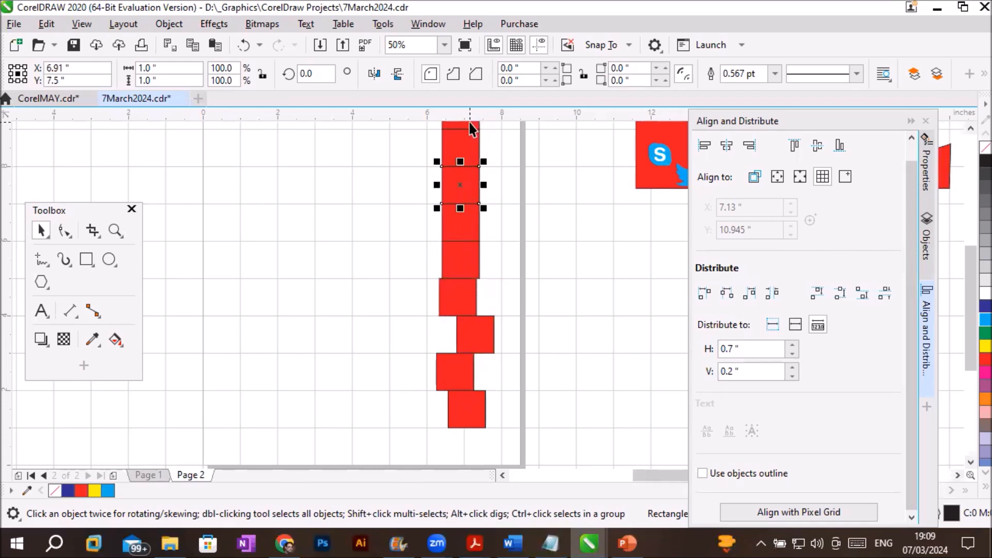
pyautogui.click(466, 124)
pyautogui.moveTo(463, 124); pyautogui.dragTo(464, 125)
# Select the fifth and seventh red squares from the bottom and nudge both left to an X position of 6.14 inches
pyautogui.click(461, 183)
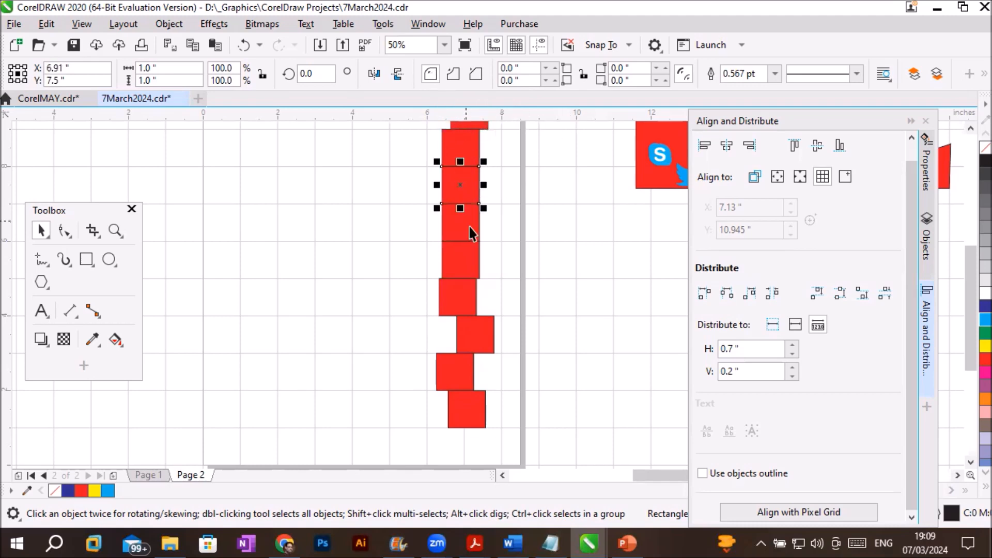
pyautogui.keyDown('shift'); pyautogui.click(470, 266); pyautogui.keyUp('shift')
pyautogui.moveTo(469, 264); pyautogui.dragTo(470, 264)
pyautogui.press('Left')
pyautogui.press('Left')
pyautogui.press('Left')
pyautogui.press('Left')
pyautogui.press('Left')
pyautogui.press('Left')
pyautogui.press('Left')
pyautogui.press('Left')
pyautogui.press('Left')
pyautogui.press('Left')
pyautogui.press('Left')
pyautogui.press('Left')
pyautogui.press('Left')
pyautogui.press('Left')
pyautogui.press('Left')
pyautogui.press('Left')
pyautogui.press('Left')
pyautogui.press('Left')
pyautogui.press('Left')
pyautogui.press('Left')
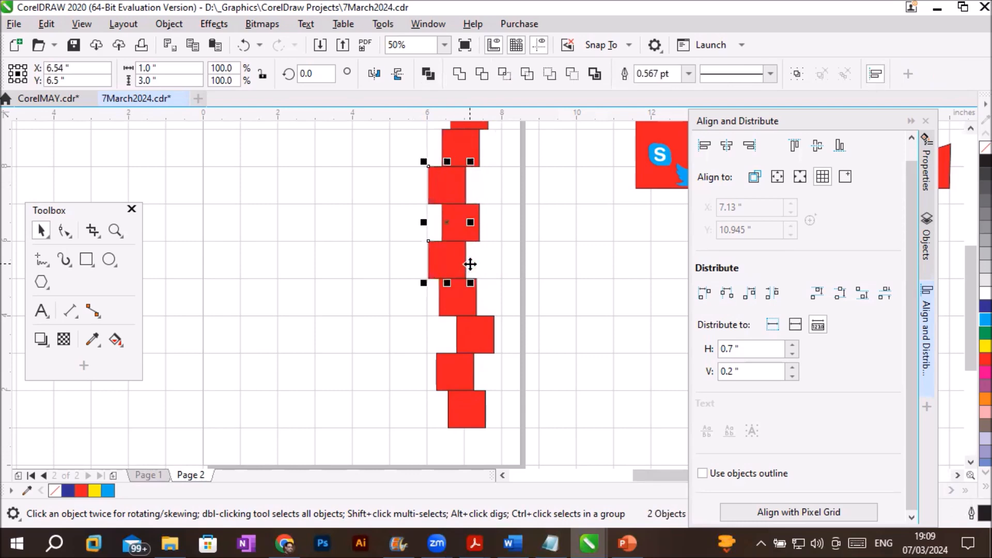
pyautogui.press('Left')
pyautogui.press('Left')
pyautogui.press('Left')
pyautogui.press('Left')
pyautogui.press('Left')
pyautogui.press('Left')
pyautogui.press('Left')
pyautogui.press('Left')
pyautogui.press('Left')
pyautogui.press('Left')
pyautogui.press('Left')
pyautogui.press('Left')
pyautogui.press('Left')
pyautogui.press('Left')
pyautogui.press('Left')
pyautogui.press('Left')
pyautogui.press('Left')
pyautogui.press('Left')
pyautogui.press('Left')
pyautogui.press('Left')
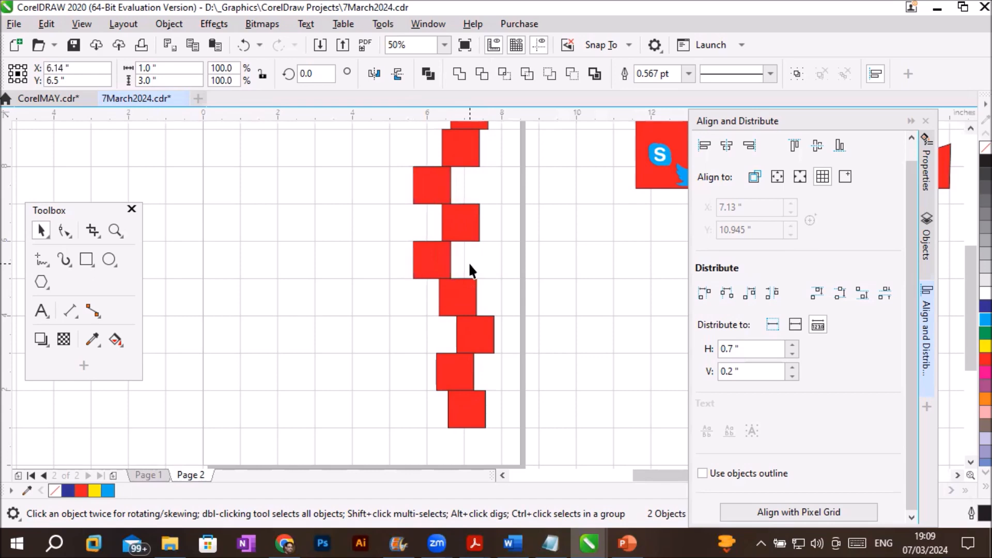
# Nudge the two selected red squares further left to an X position of 5.09 inches
pyautogui.press('Left')
pyautogui.press('Left')
pyautogui.press('Left')
pyautogui.press('Left')
pyautogui.press('Left')
pyautogui.press('Left')
pyautogui.press('Left')
pyautogui.press('Left')
pyautogui.press('Left')
pyautogui.press('Left')
pyautogui.press('Left')
pyautogui.press('Left')
pyautogui.press('Left')
pyautogui.press('Left')
pyautogui.press('Left')
pyautogui.press('Left')
pyautogui.press('Left')
pyautogui.press('Left')
pyautogui.press('Left')
pyautogui.press('Left')
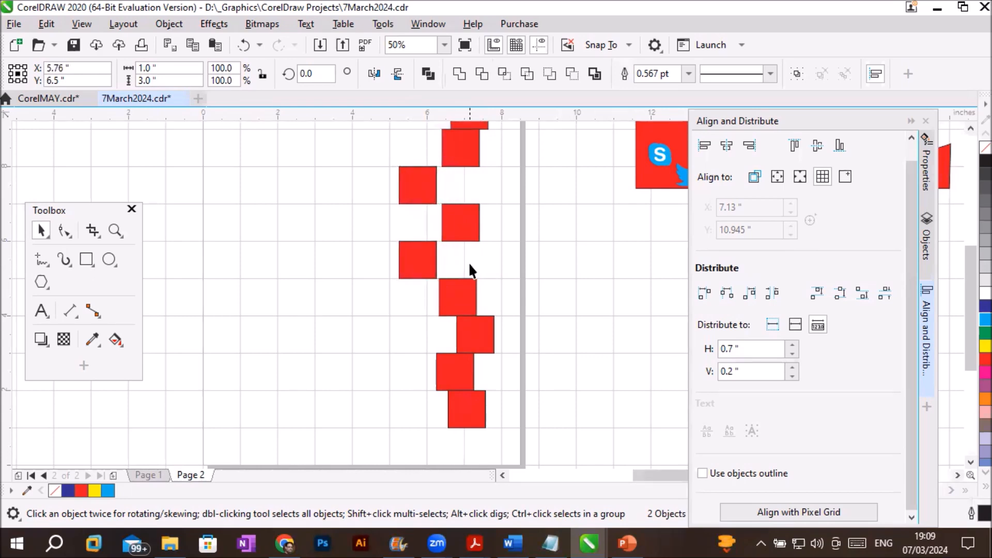
pyautogui.press('Left')
pyautogui.press('Left')
pyautogui.press('Left')
pyautogui.press('Left')
pyautogui.press('Left')
pyautogui.press('Left')
pyautogui.press('Left')
pyautogui.press('Left')
pyautogui.press('Left')
pyautogui.press('Left')
pyautogui.press('Left')
pyautogui.press('Left')
pyautogui.press('Left')
pyautogui.press('Left')
pyautogui.press('Left')
pyautogui.press('Left')
pyautogui.press('Left')
pyautogui.press('Left')
pyautogui.press('Left')
pyautogui.press('Left')
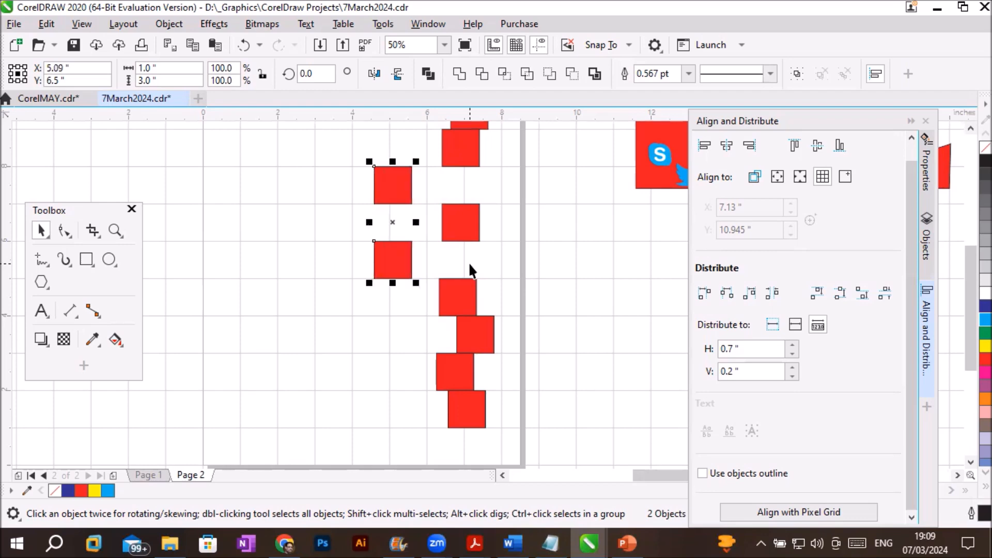
# Try aligning the left edges of the two offset red squares to the grid, and undo that alignment
pyautogui.scroll(-4, 529, 164)
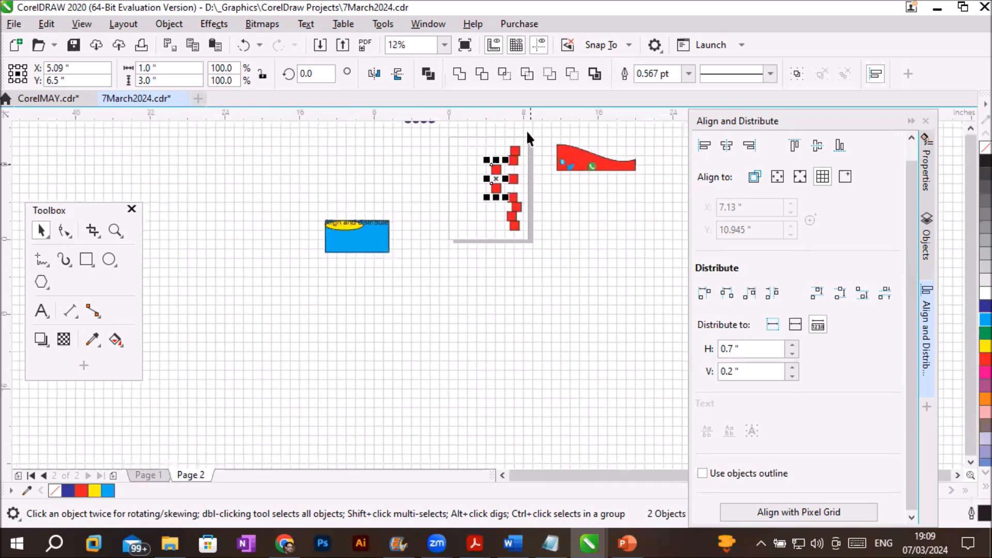
pyautogui.scroll(4, 527, 134)
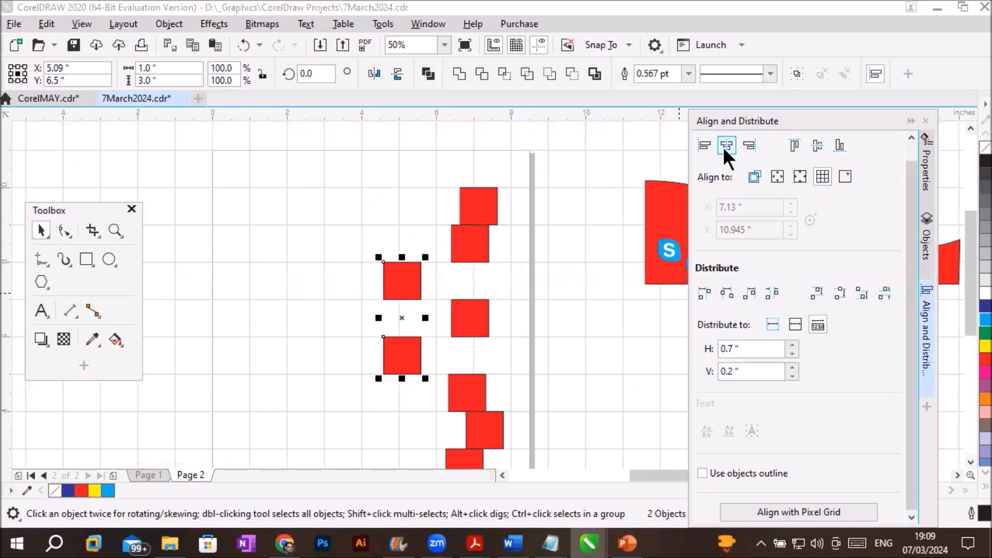
pyautogui.click(700, 142)
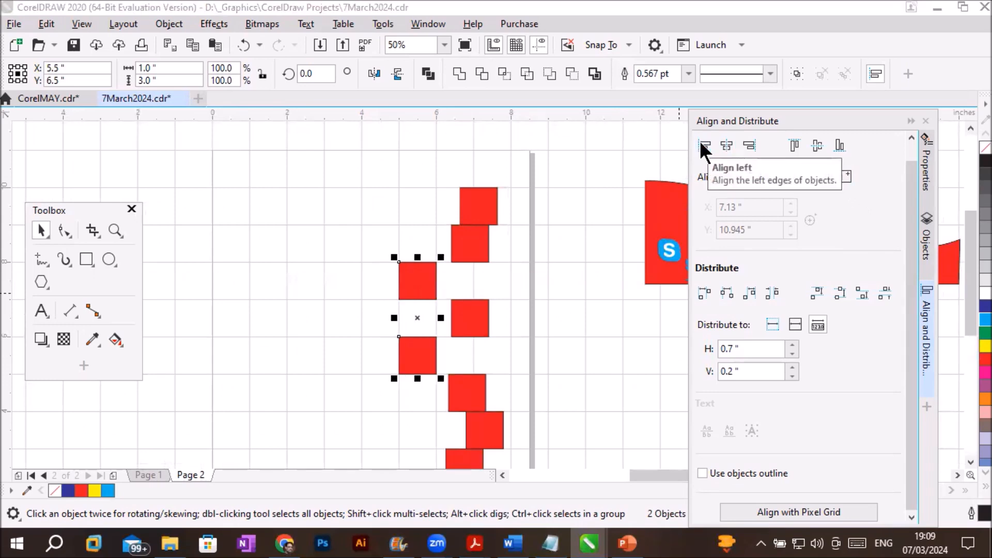
pyautogui.moveTo(337, 161); pyautogui.dragTo(403, 316)
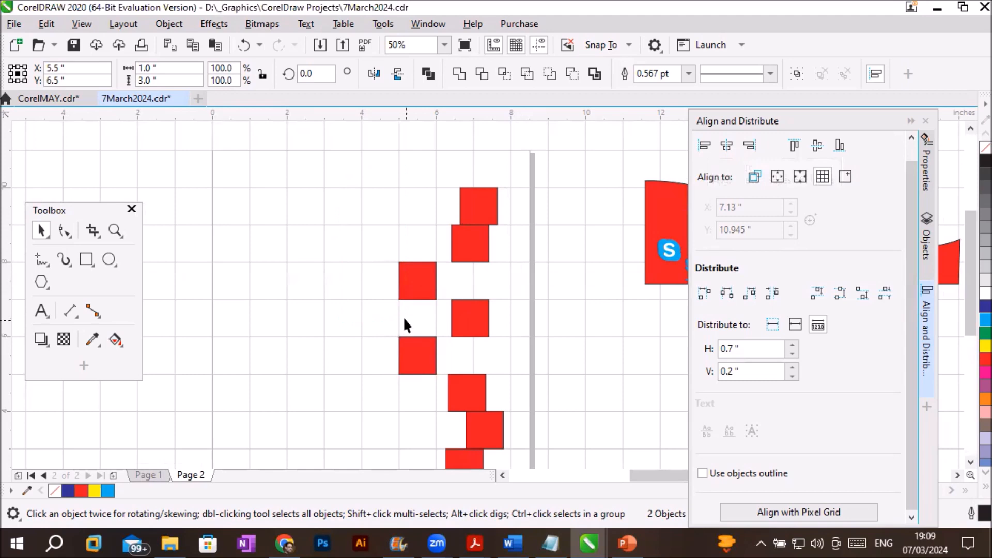
pyautogui.hotkey('ctrl', 'z')
# Select all nine red squares and align them to the grid by horizontal centers, left edges, and horizontal centers again
pyautogui.moveTo(332, 161); pyautogui.dragTo(543, 409)
pyautogui.click(970, 128)
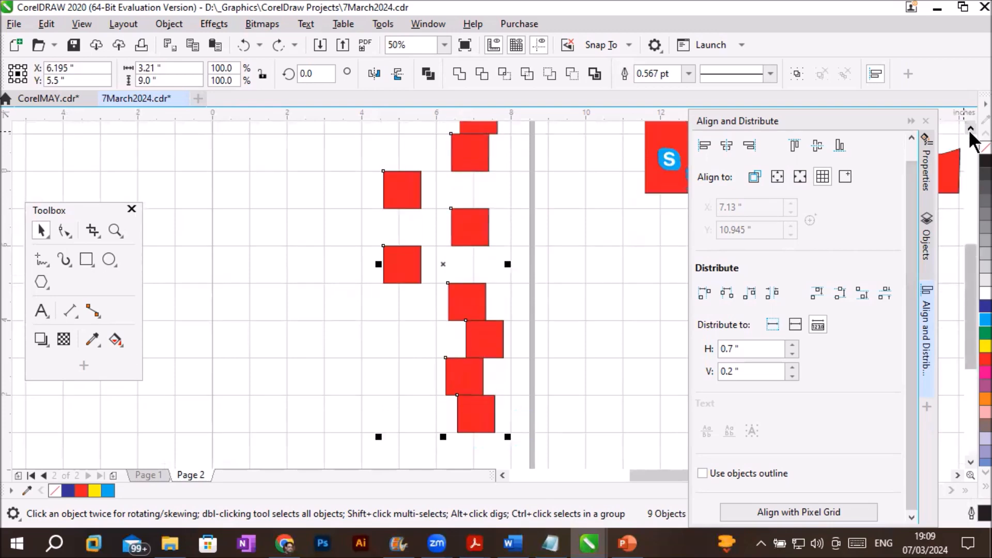
pyautogui.click(970, 129)
pyautogui.click(971, 128)
pyautogui.scroll(-1, 614, 296)
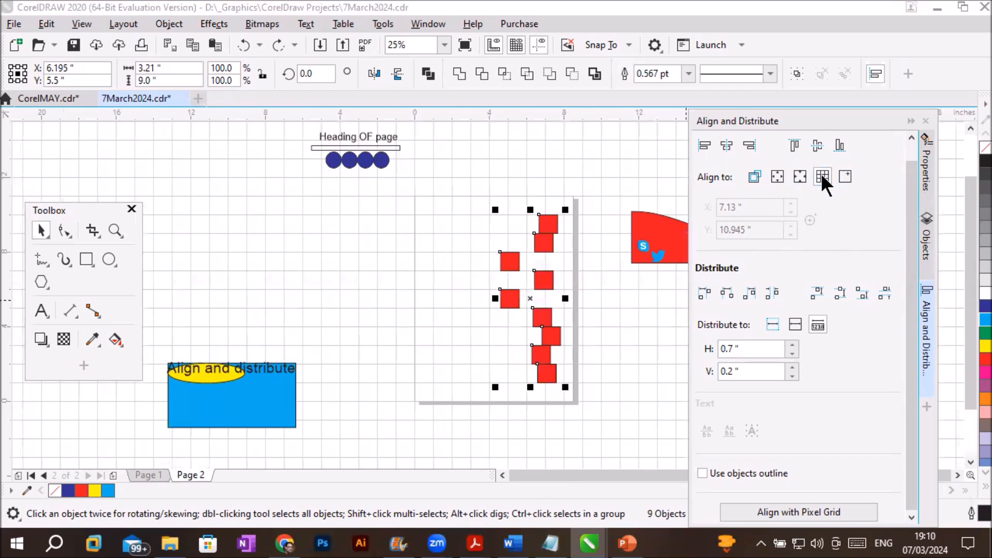
pyautogui.click(722, 143)
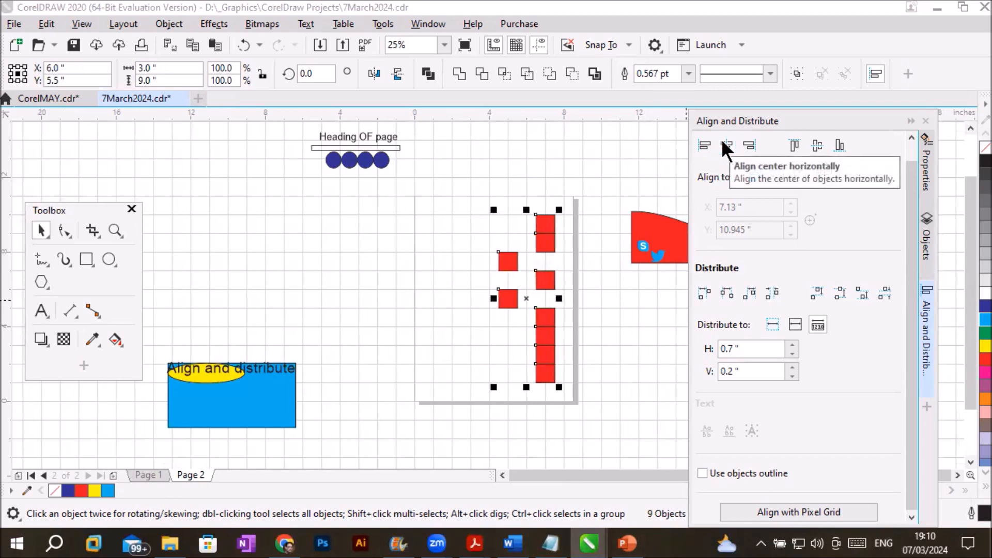
pyautogui.click(705, 142)
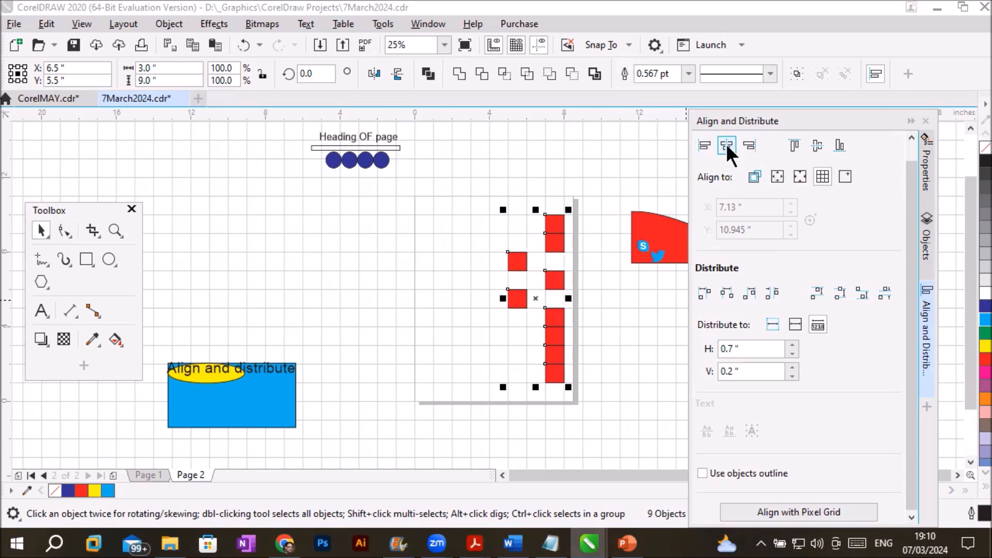
pyautogui.click(727, 144)
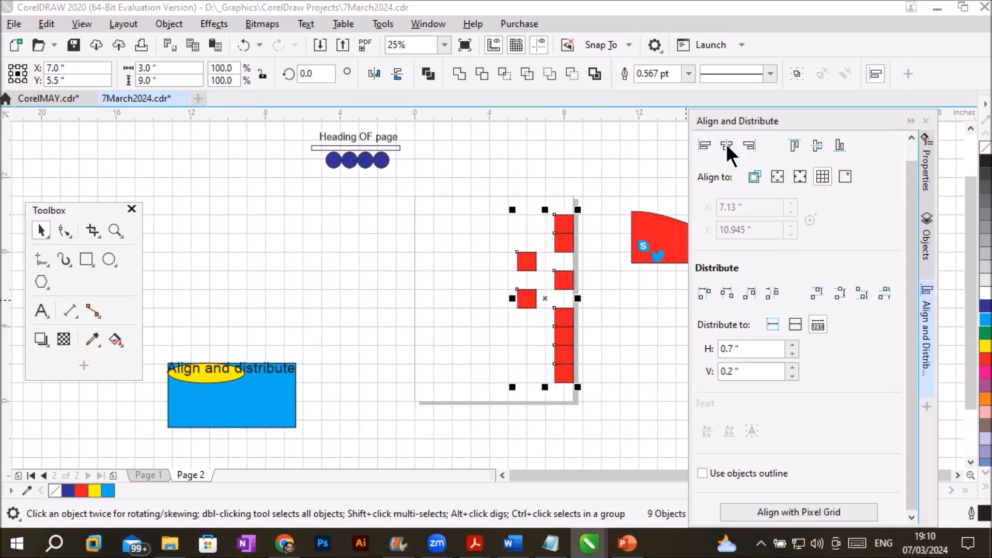
# Align the nine squares to the grid by vertical centers, bottom edges and left edges
pyautogui.click(815, 144)
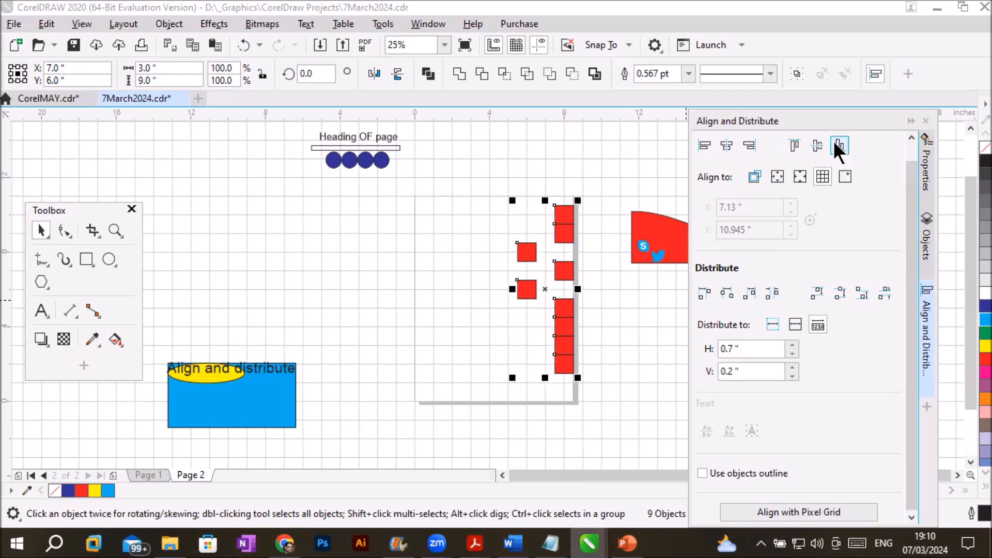
pyautogui.click(838, 145)
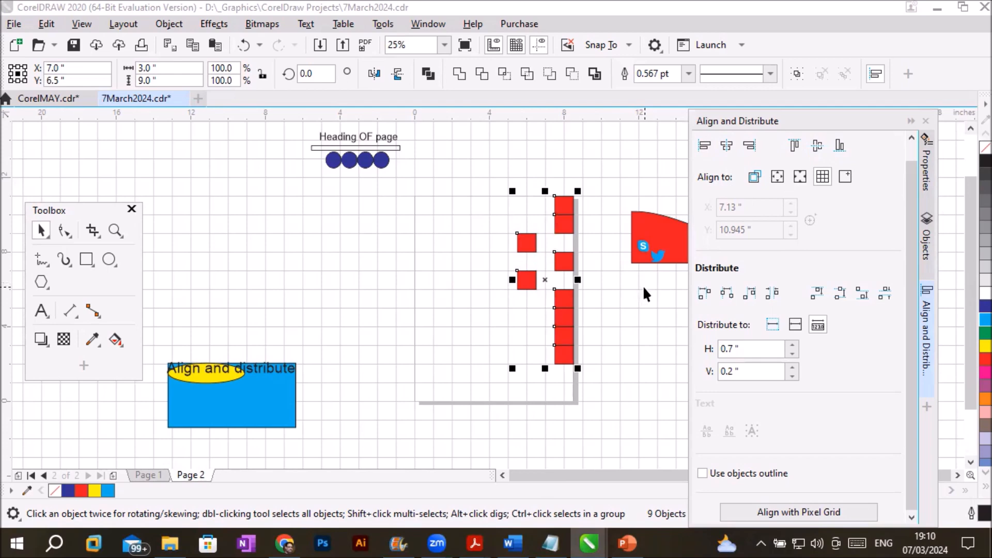
pyautogui.click(700, 145)
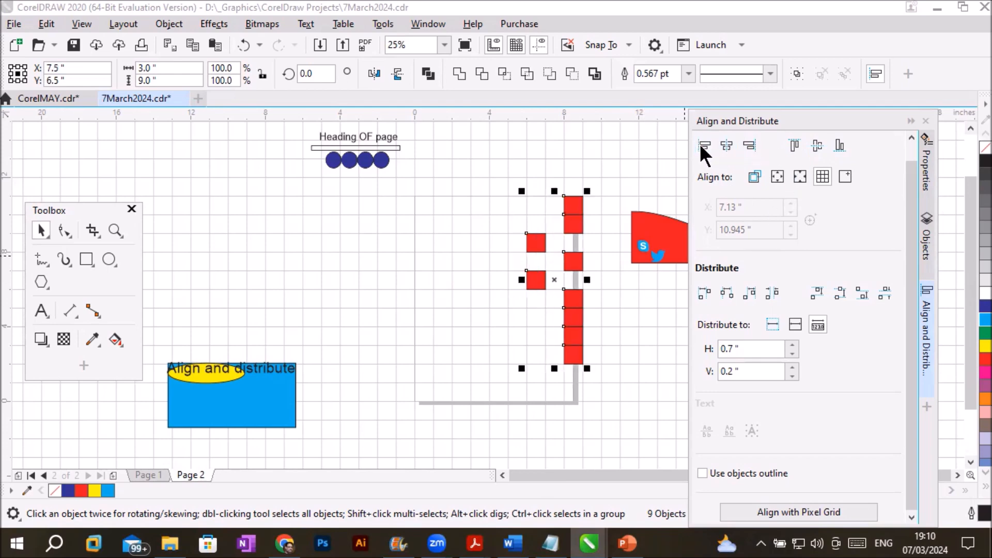
# Delete all nine red squares and hide the document grid
pyautogui.moveTo(442, 172); pyautogui.dragTo(605, 400)
pyautogui.press('Delete')
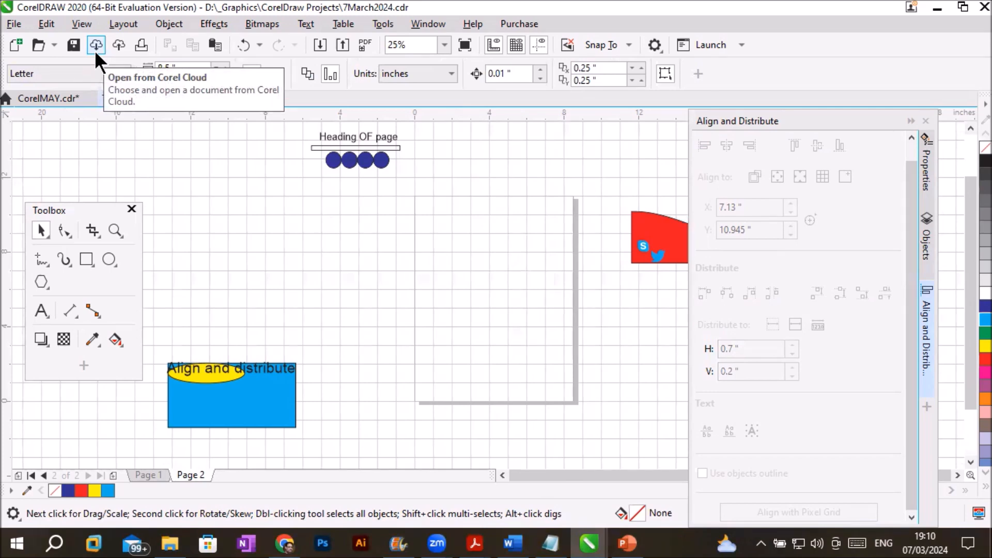
pyautogui.click(78, 24)
pyautogui.moveTo(132, 302)
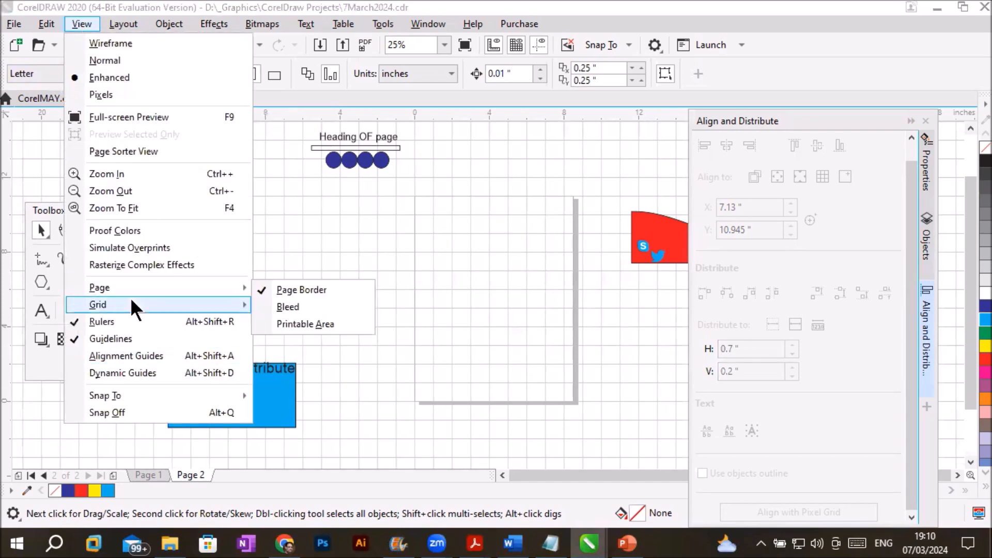
pyautogui.click(290, 306)
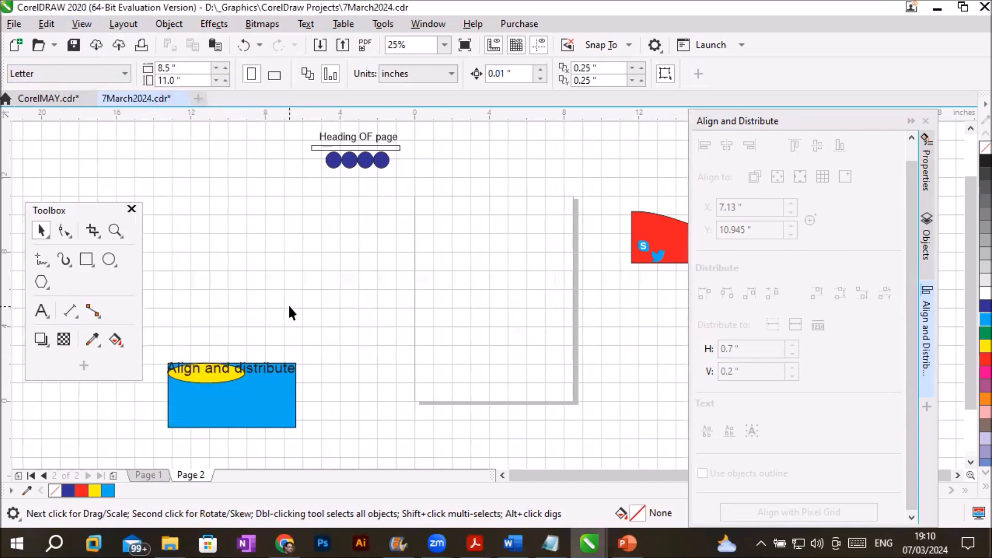
pyautogui.scroll(1, 581, 202)
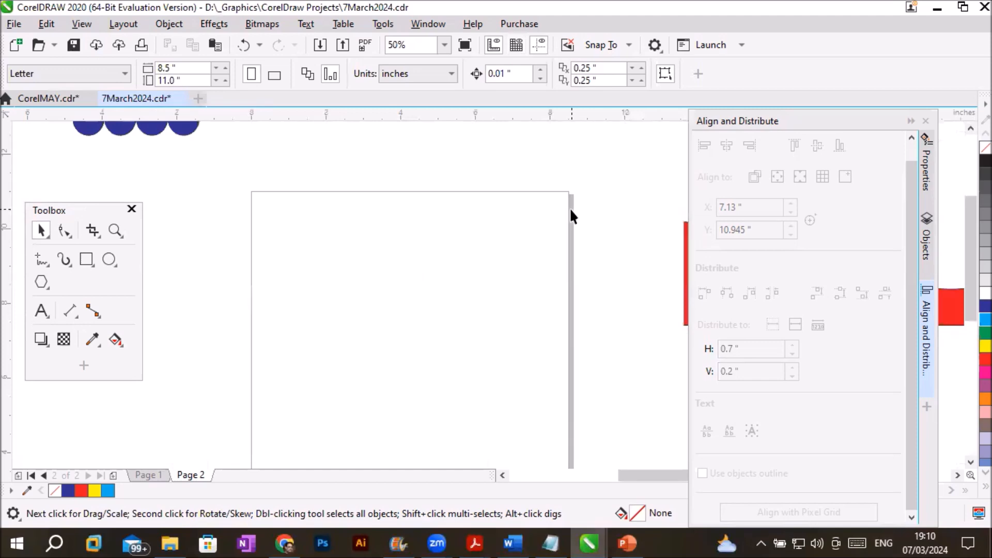
pyautogui.scroll(-1, 569, 206)
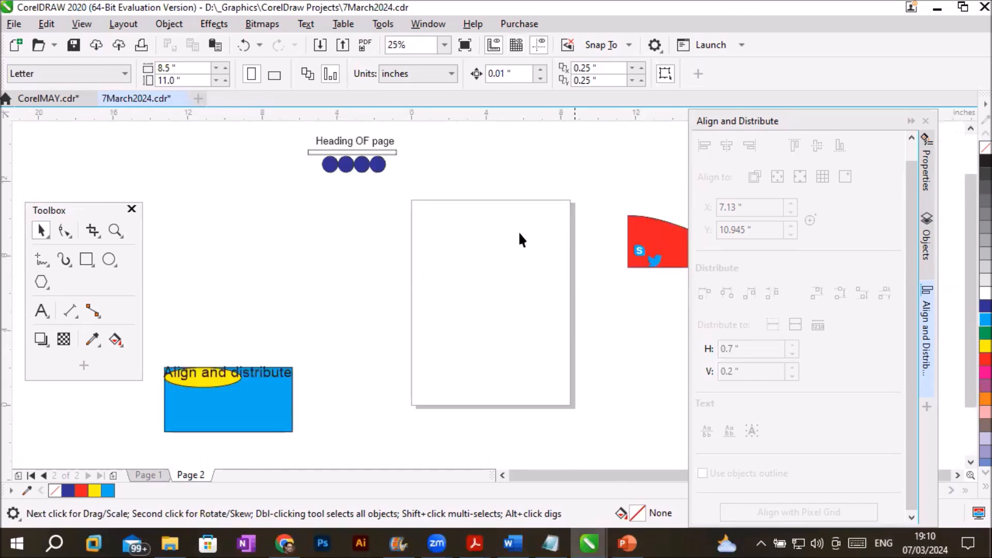
# Draw an ellipse about 5.0 by 5.3 inches mid-page and three smaller ones near the upper-left, upper-right and lower-right page corners
pyautogui.click(110, 255)
pyautogui.moveTo(436, 261); pyautogui.dragTo(531, 363)
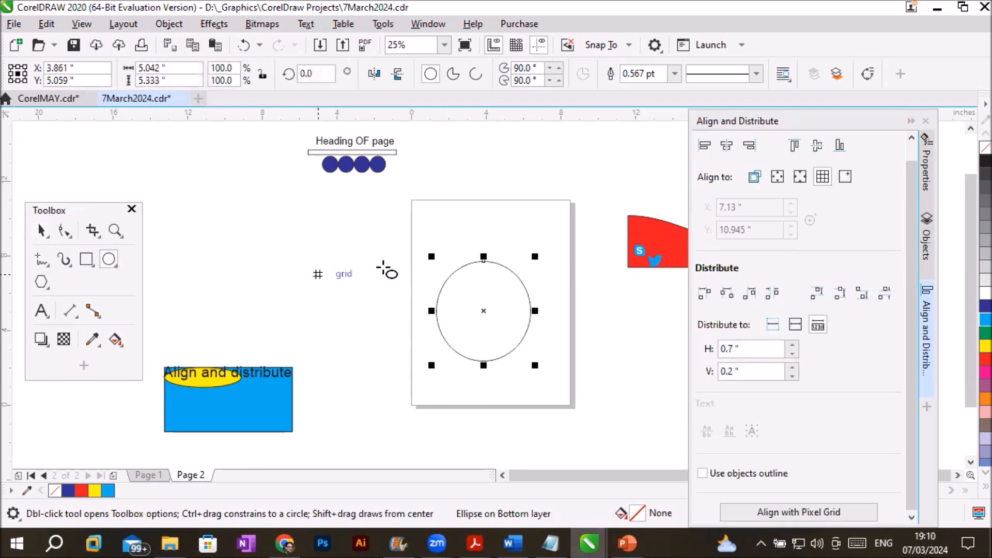
pyautogui.moveTo(408, 198); pyautogui.dragTo(458, 245)
pyautogui.moveTo(542, 181); pyautogui.dragTo(589, 228)
pyautogui.moveTo(552, 362); pyautogui.dragTo(620, 428)
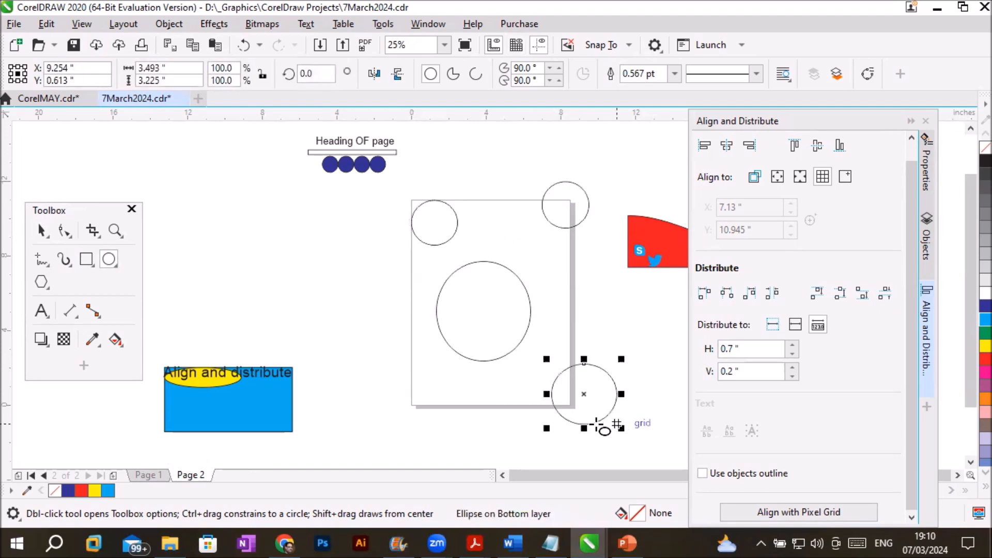
# Select all four ellipses and set the alignment reference to a specified point
pyautogui.click(41, 229)
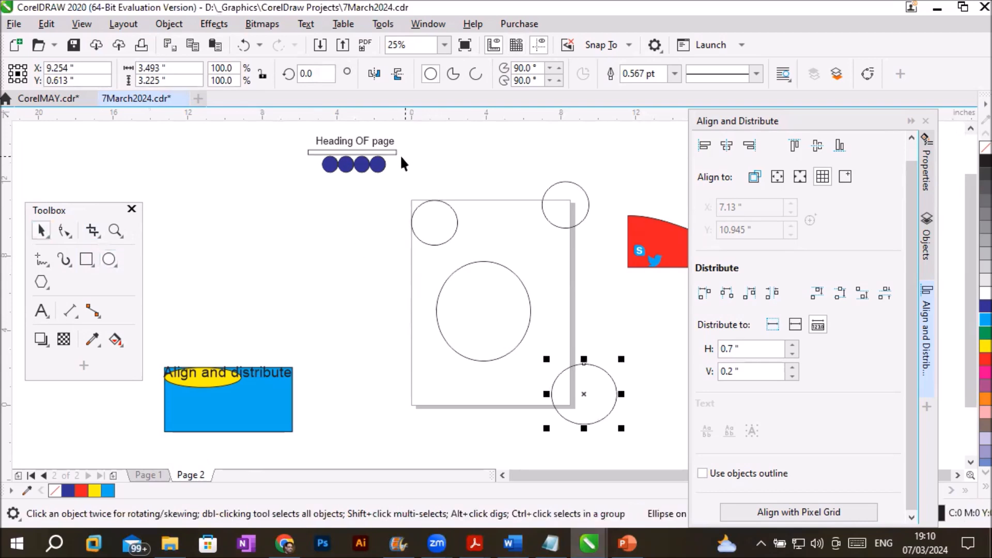
pyautogui.moveTo(405, 165); pyautogui.dragTo(625, 447)
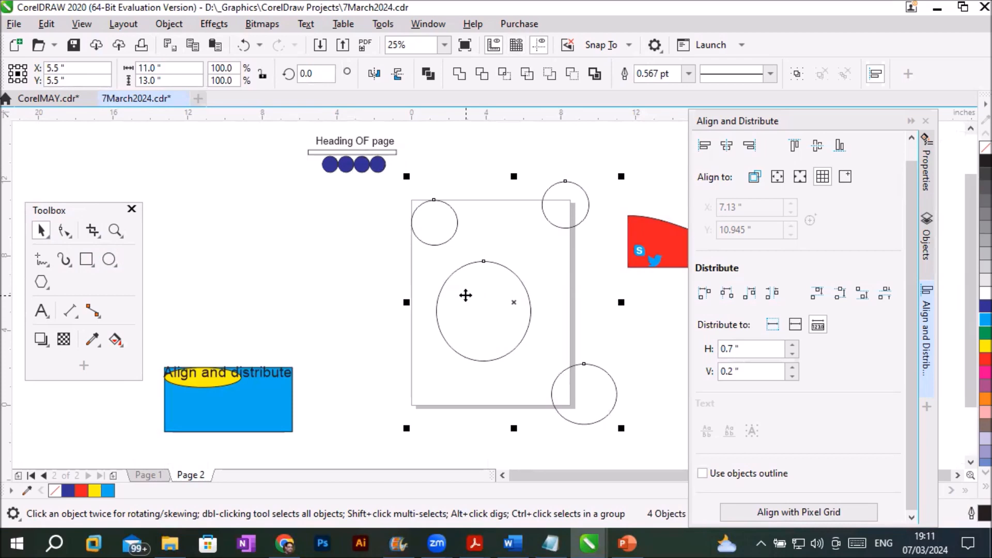
pyautogui.click(846, 175)
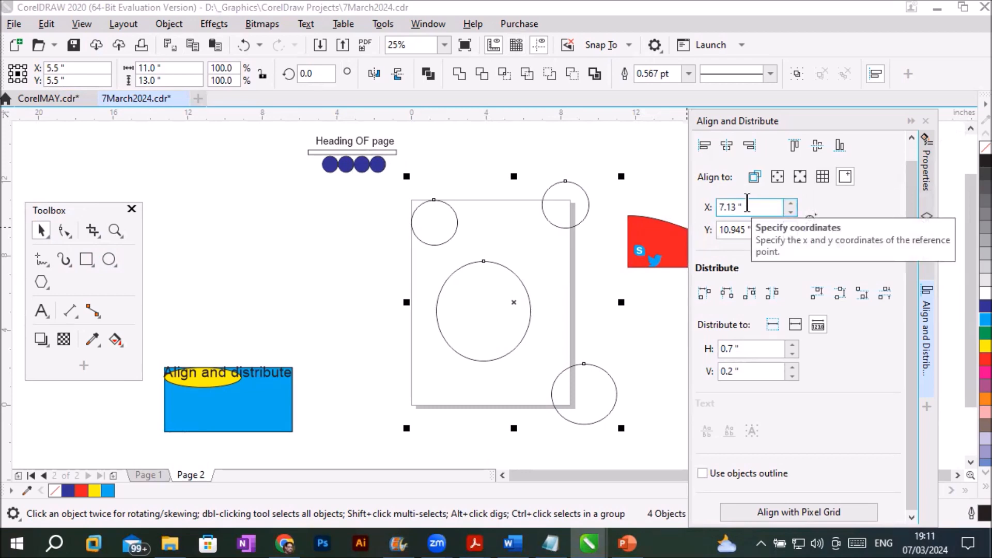
# Pick an alignment reference point between the two upper ellipses at X 4.424 and Y 9.267 inches, and highlight its coordinates
pyautogui.moveTo(739, 207); pyautogui.dragTo(702, 206)
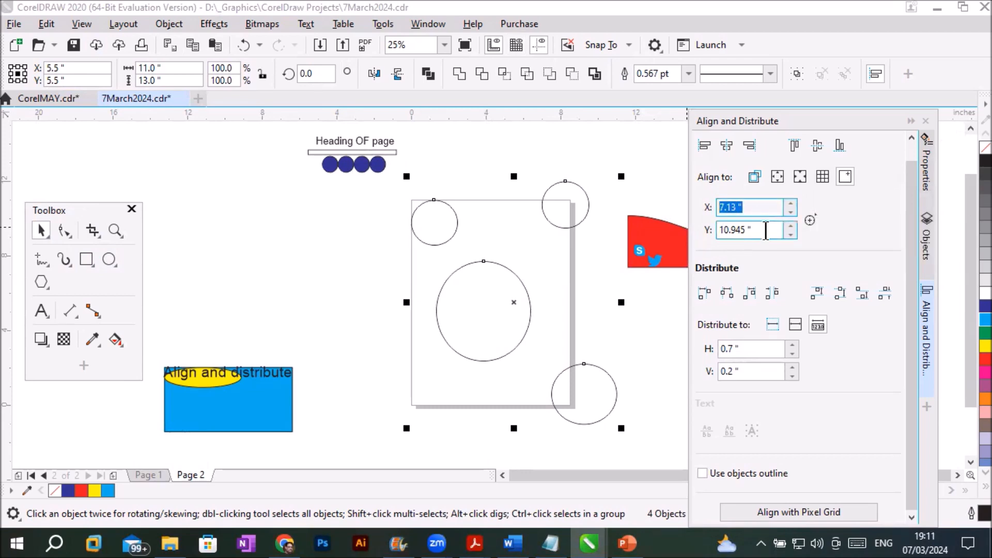
pyautogui.moveTo(767, 230); pyautogui.dragTo(711, 230)
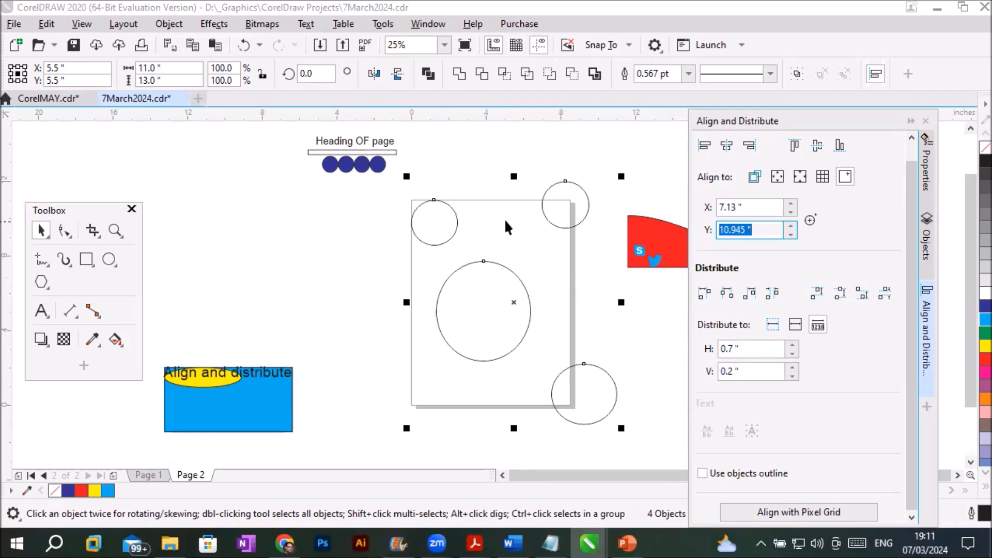
pyautogui.click(811, 219)
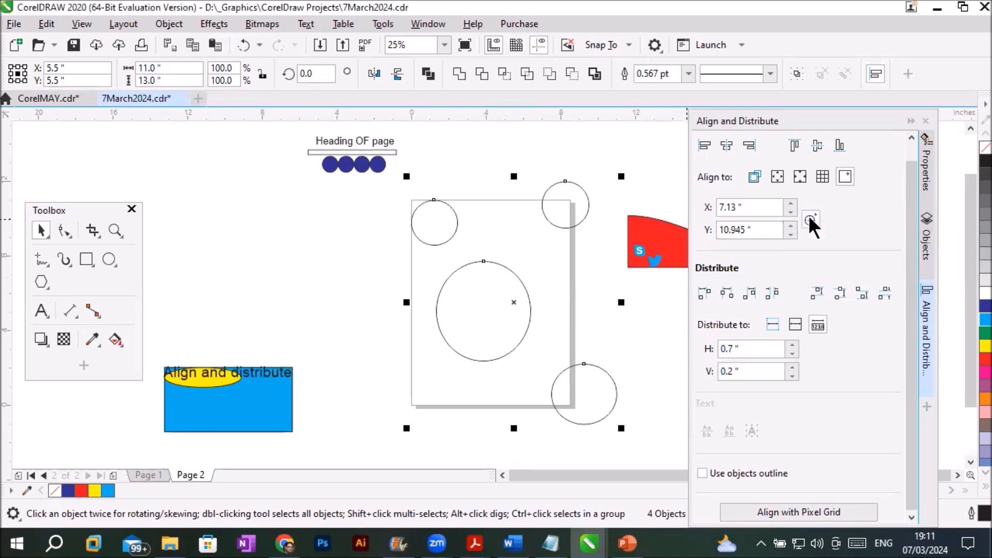
pyautogui.click(494, 233)
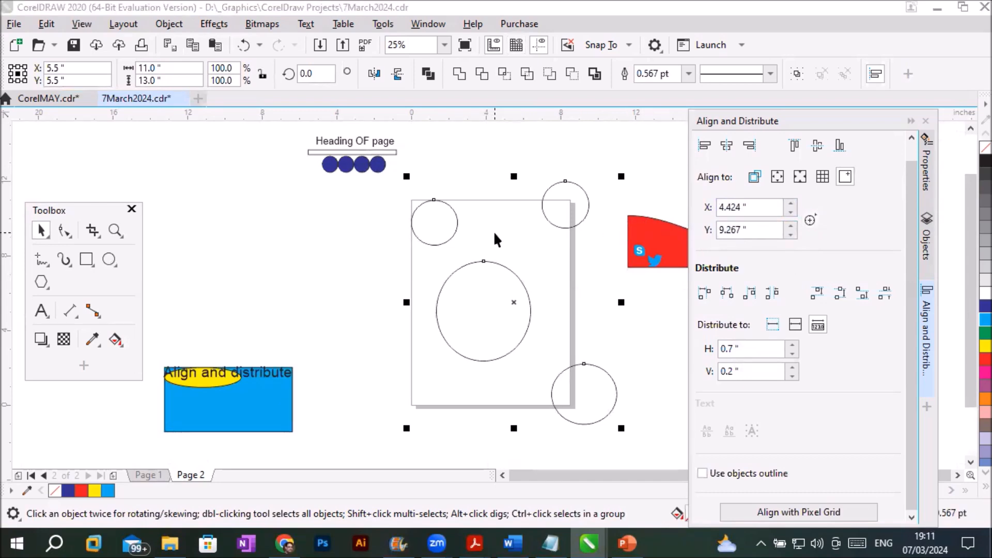
pyautogui.click(761, 208)
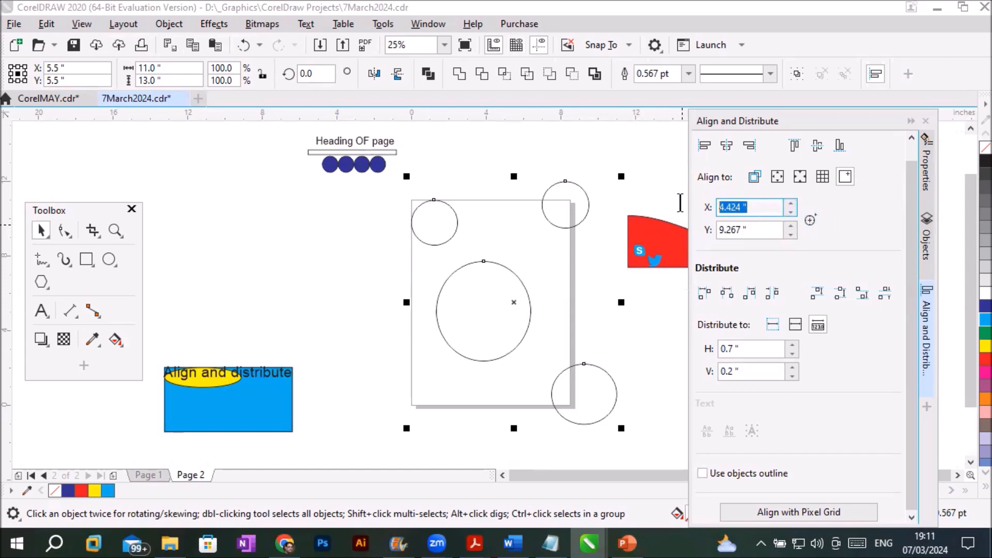
pyautogui.click(758, 228)
pyautogui.doubleClick(758, 229)
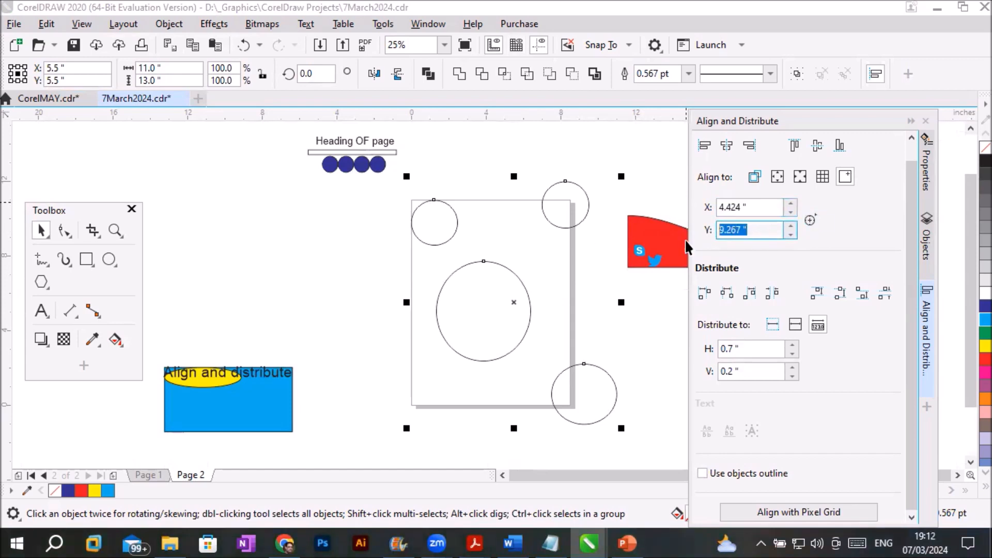
# Pick a reference point at X 6.466 and Y 2.85 inches and center the four ellipses on it horizontally and vertically
pyautogui.click(809, 220)
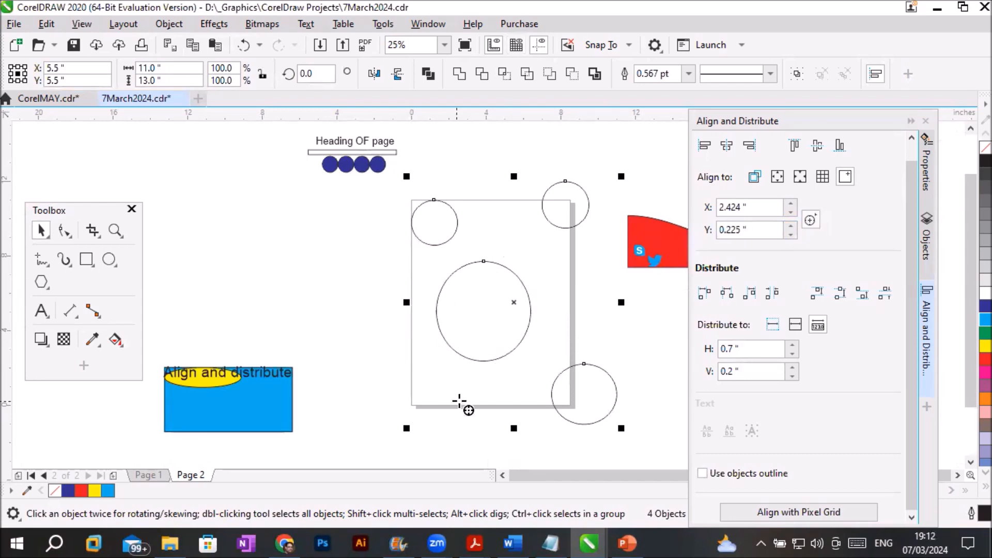
pyautogui.click(533, 356)
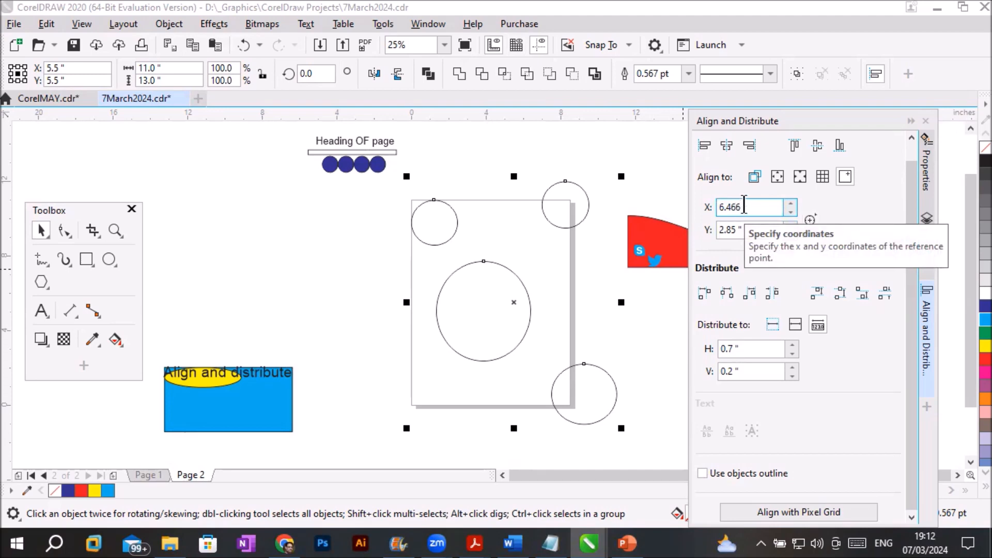
pyautogui.click(725, 139)
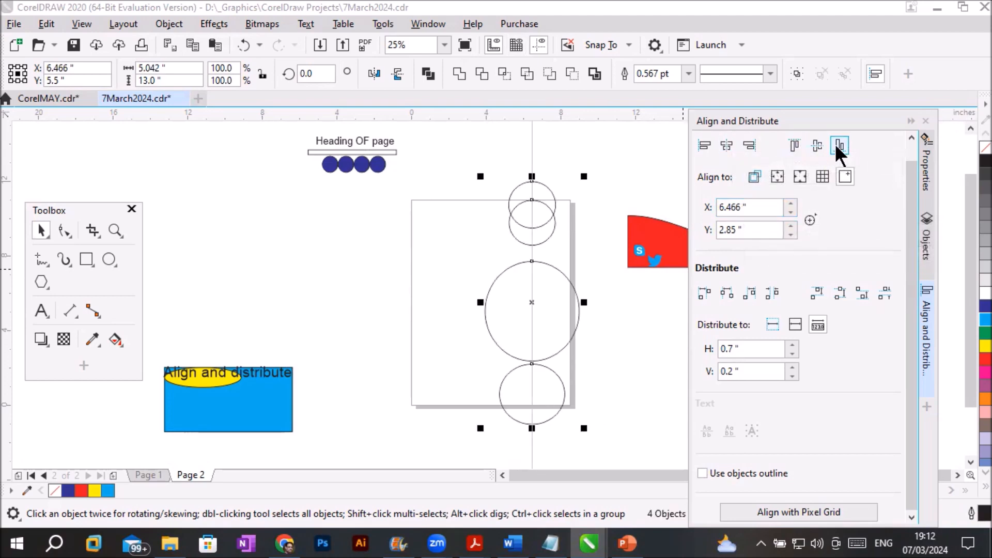
pyautogui.click(817, 145)
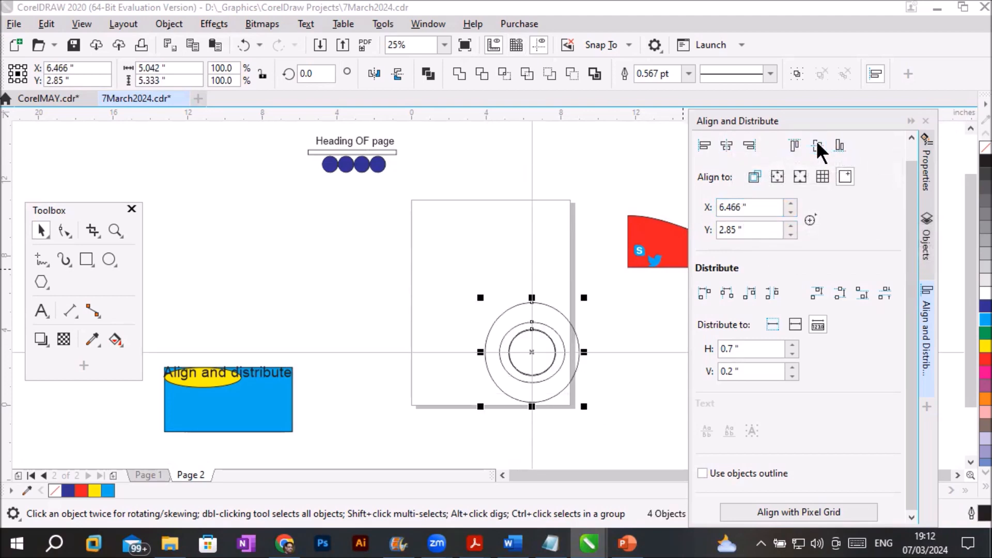
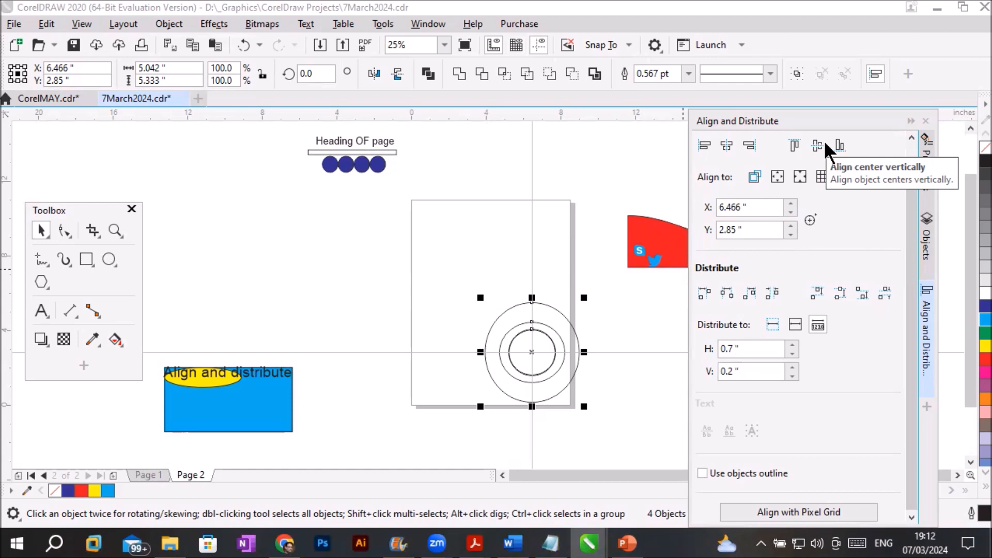
# Align the left edges of the four ellipses to the specified point, followed by their right edges
pyautogui.click(705, 145)
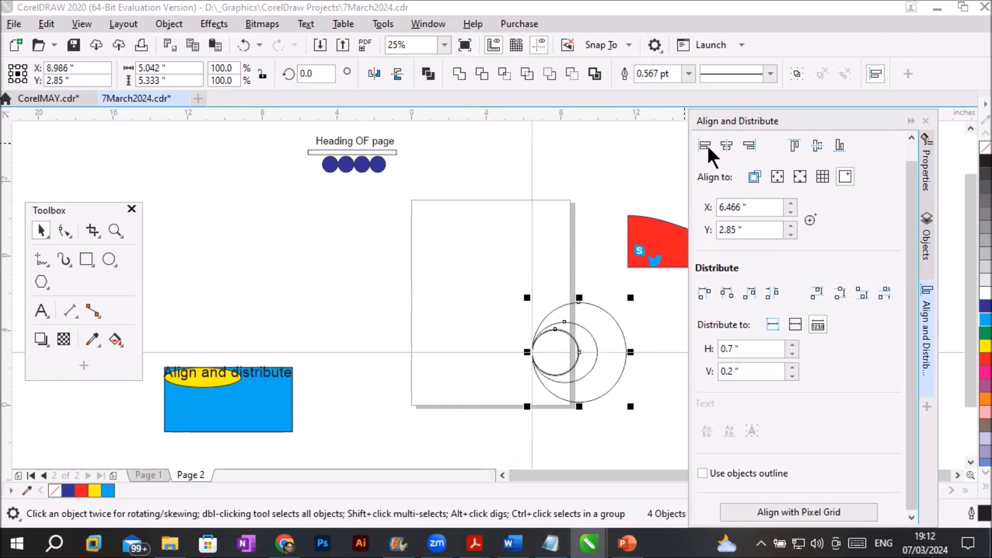
pyautogui.click(749, 146)
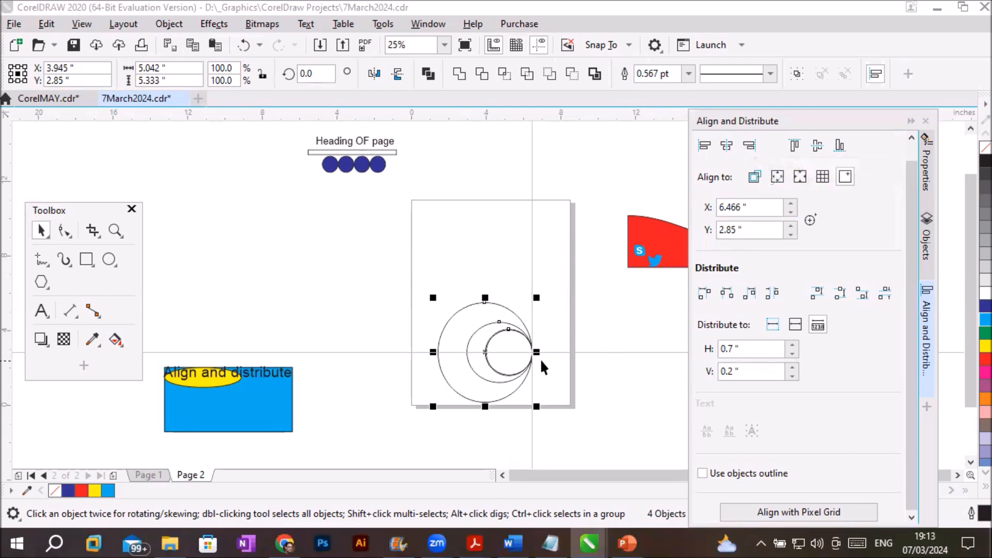
pyautogui.click(456, 270)
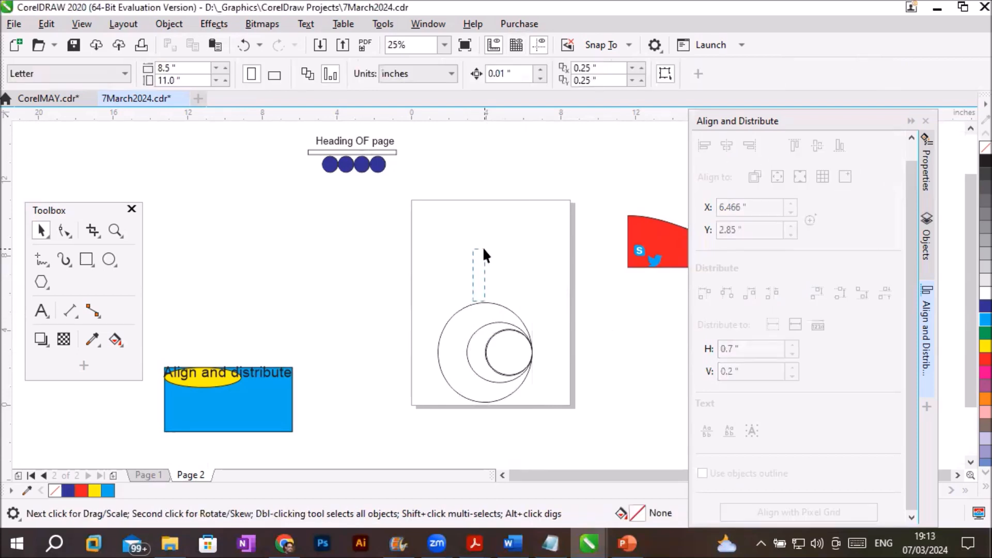
# Spread the four ellipses into a vertical column down the page and delete them all
pyautogui.click(475, 304)
pyautogui.moveTo(473, 307); pyautogui.dragTo(483, 203)
pyautogui.moveTo(475, 339); pyautogui.dragTo(472, 293)
pyautogui.moveTo(489, 358); pyautogui.dragTo(473, 389)
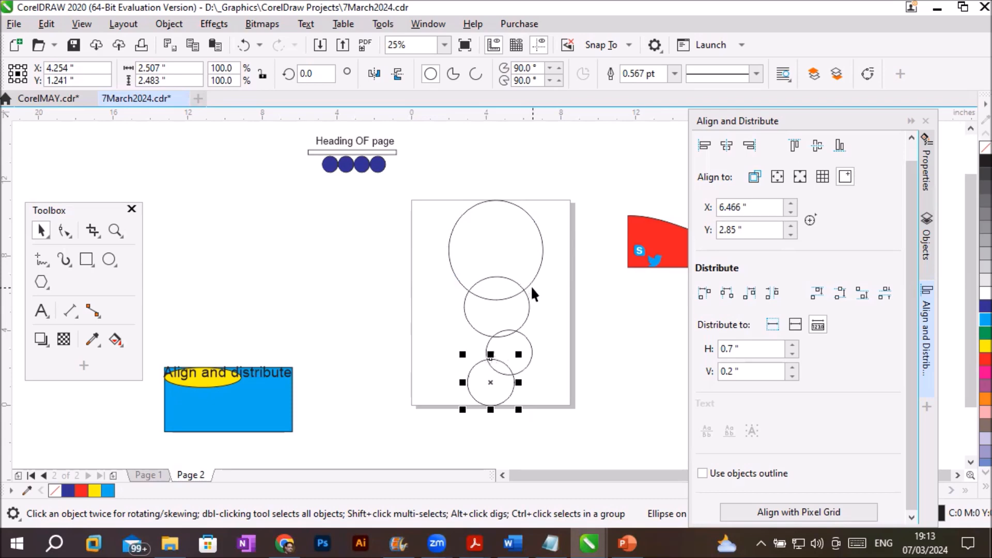
pyautogui.moveTo(425, 177); pyautogui.dragTo(560, 433)
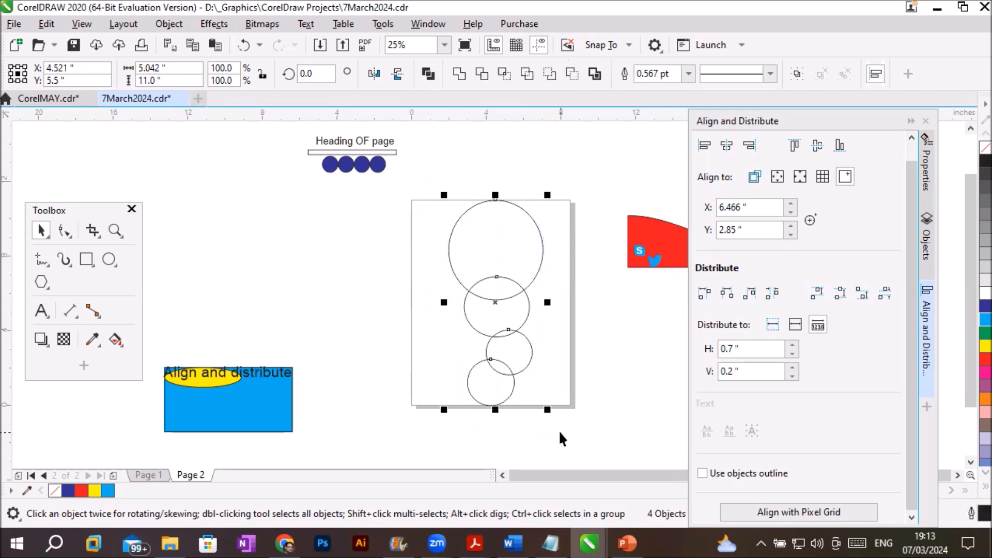
pyautogui.press('Delete')
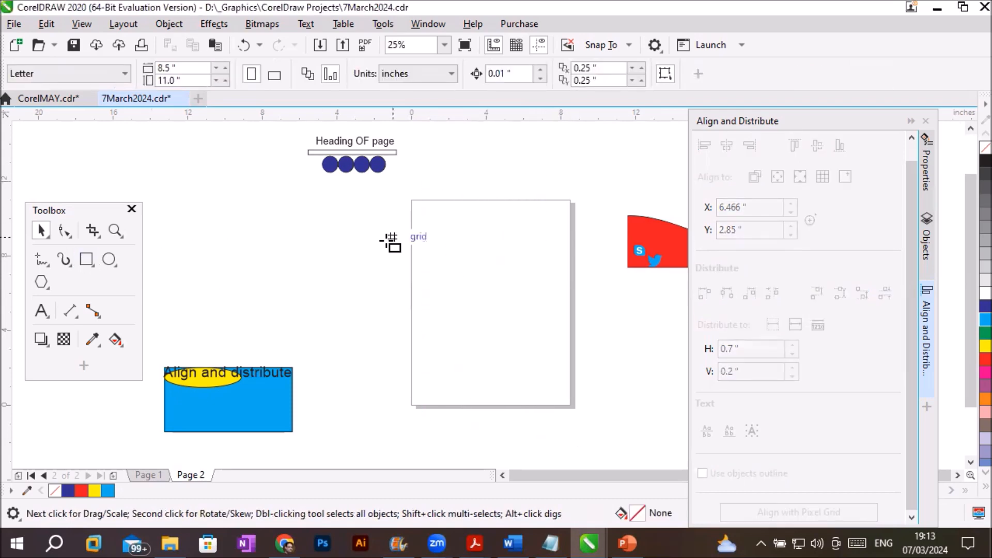
# Add the artistic text "Admission Form" near the top of the empty page
pyautogui.press('F6')
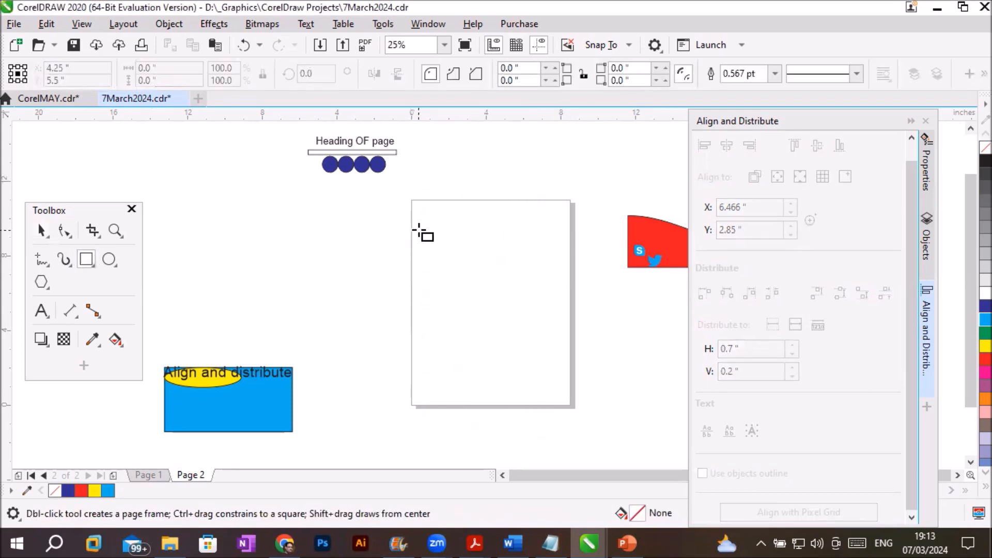
pyautogui.click(42, 311)
pyautogui.click(451, 217)
pyautogui.write('Admission')
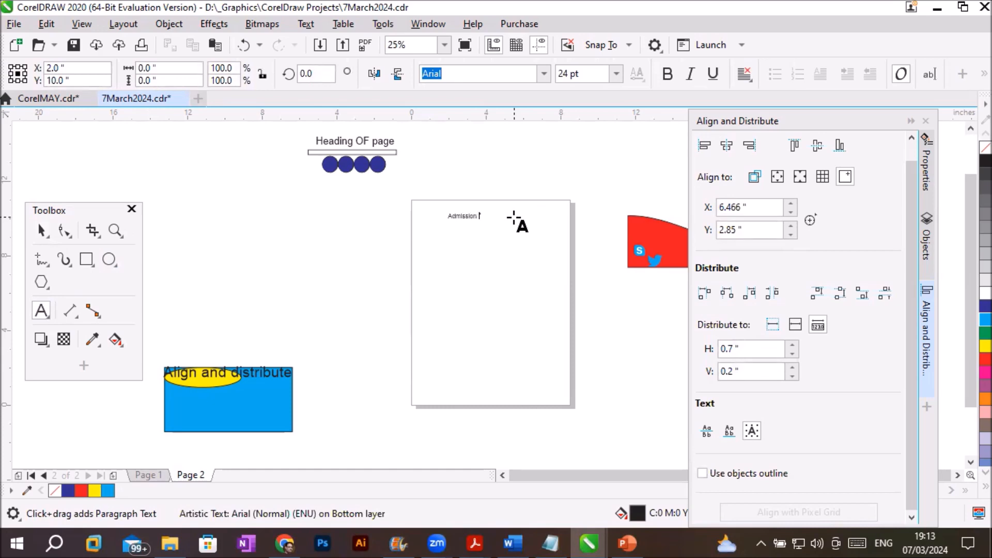
pyautogui.write(' Form')
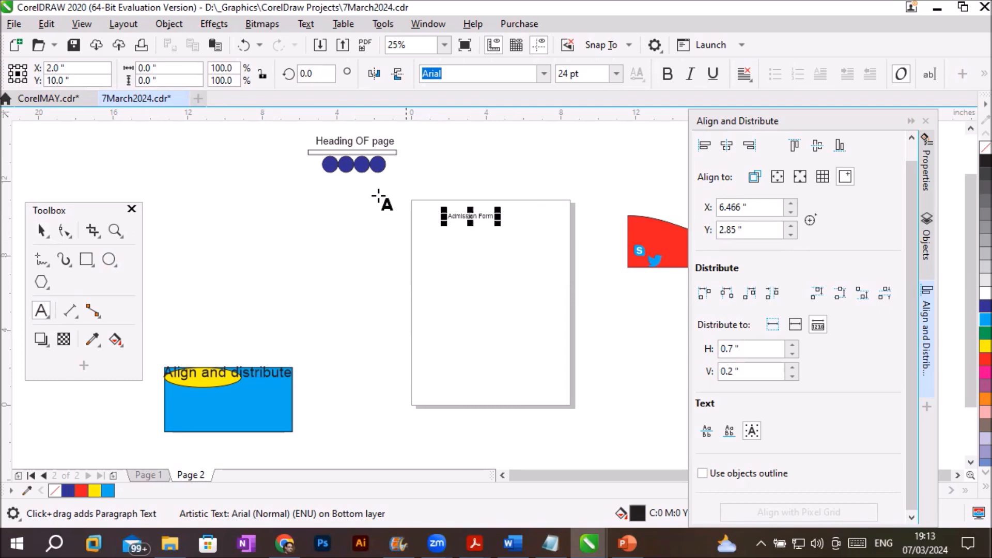
# Enlarge the "Admission Form" heading to about 66 pt and position it across the page's upper edge
pyautogui.click(41, 230)
pyautogui.moveTo(498, 224); pyautogui.dragTo(571, 254)
pyautogui.moveTo(525, 223); pyautogui.dragTo(501, 215)
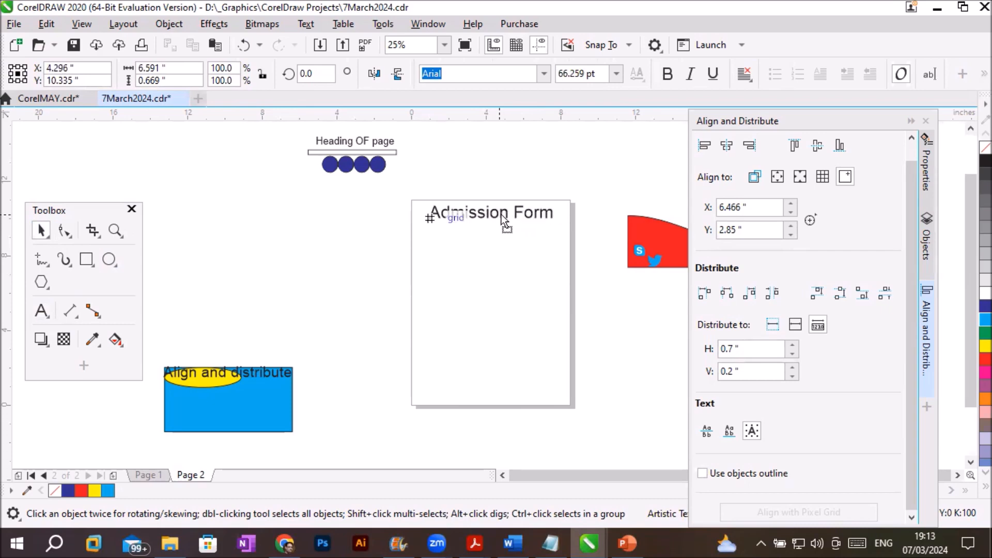
# Add a "Name" text label below the heading and move it close to the page's left edge
pyautogui.click(41, 310)
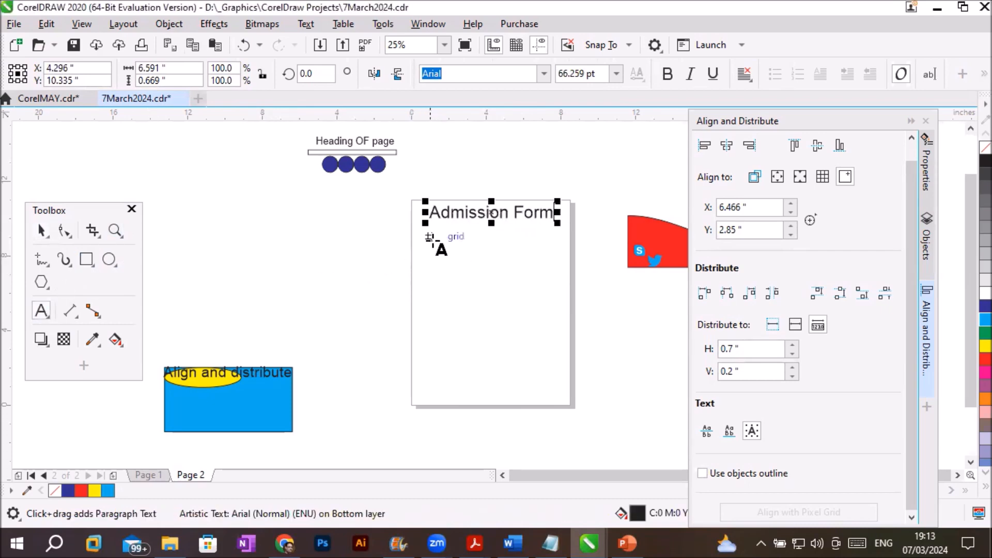
pyautogui.click(426, 252)
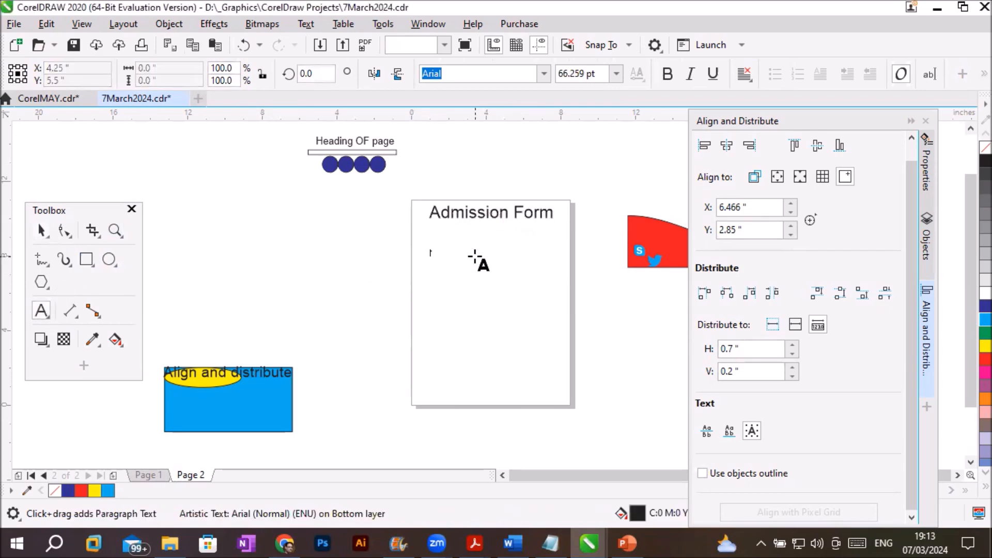
pyautogui.write('NAme')
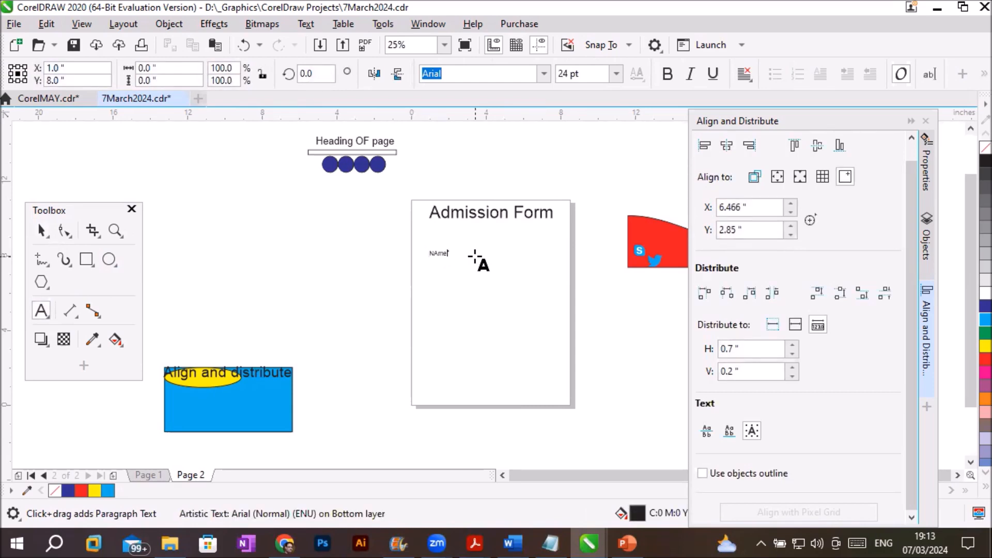
pyautogui.press('Escape')
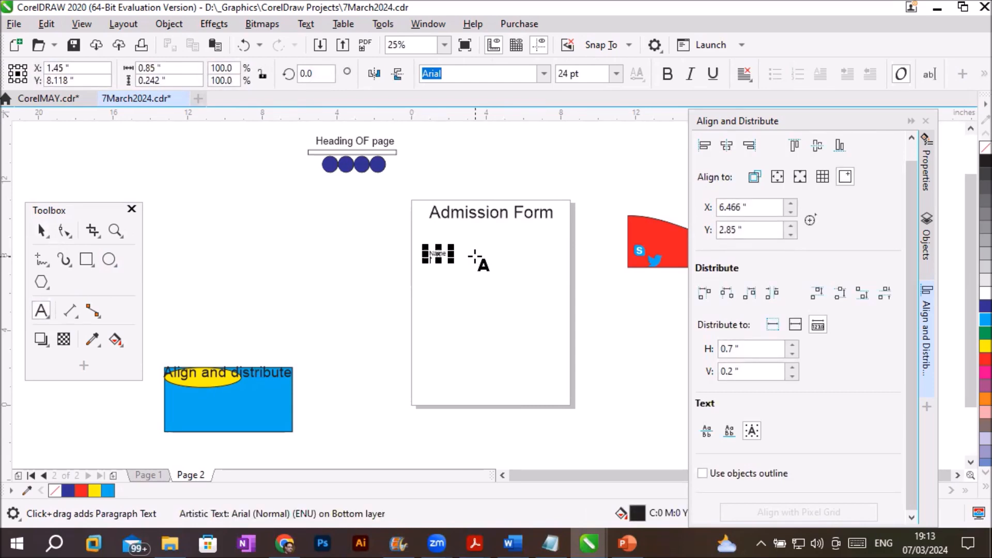
pyautogui.click(42, 230)
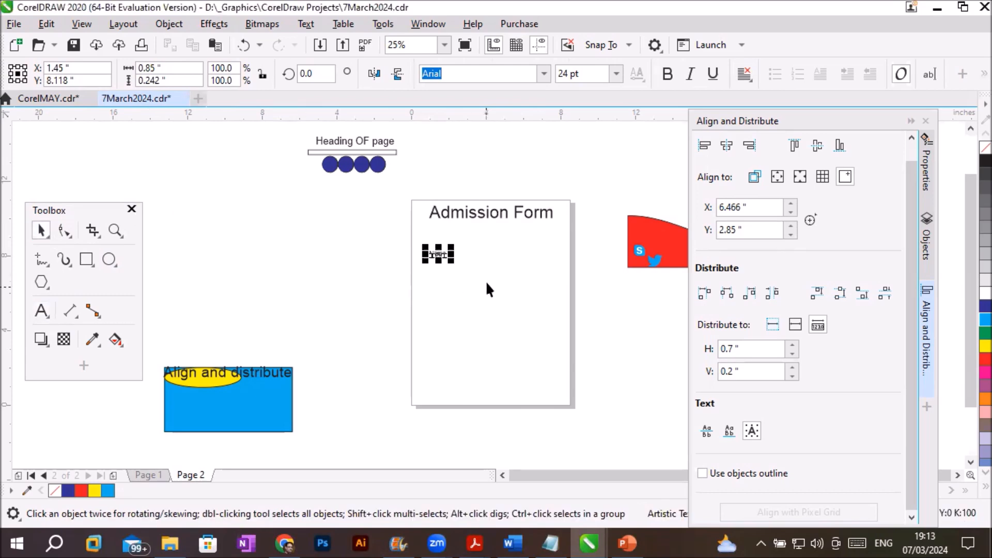
pyautogui.scroll(1, 438, 256)
pyautogui.moveTo(436, 253); pyautogui.dragTo(421, 235)
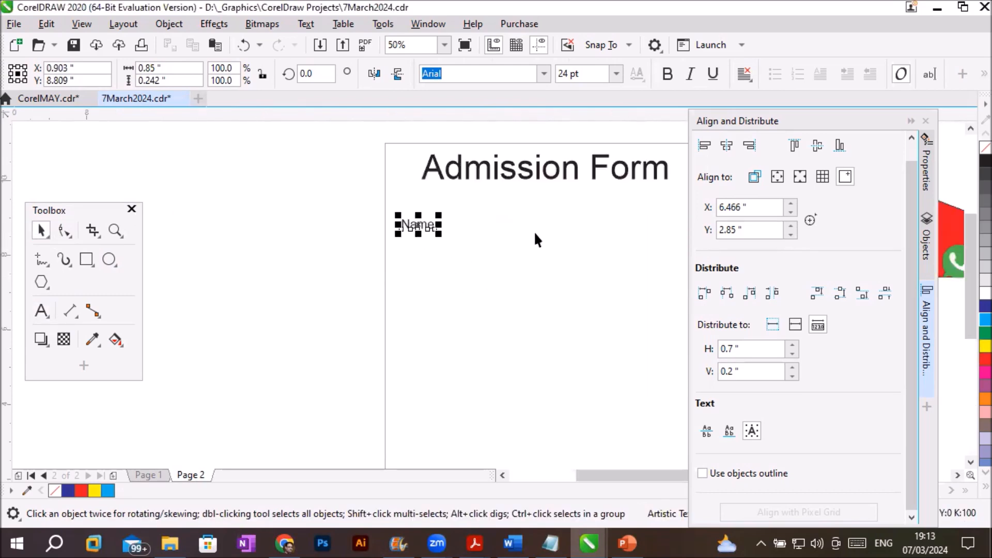
# Draw a box about 0.47 by 0.5 inches beside the Name label and add five copies in a row, 1 inch apart
pyautogui.click(86, 259)
pyautogui.moveTo(460, 218); pyautogui.dragTo(476, 236)
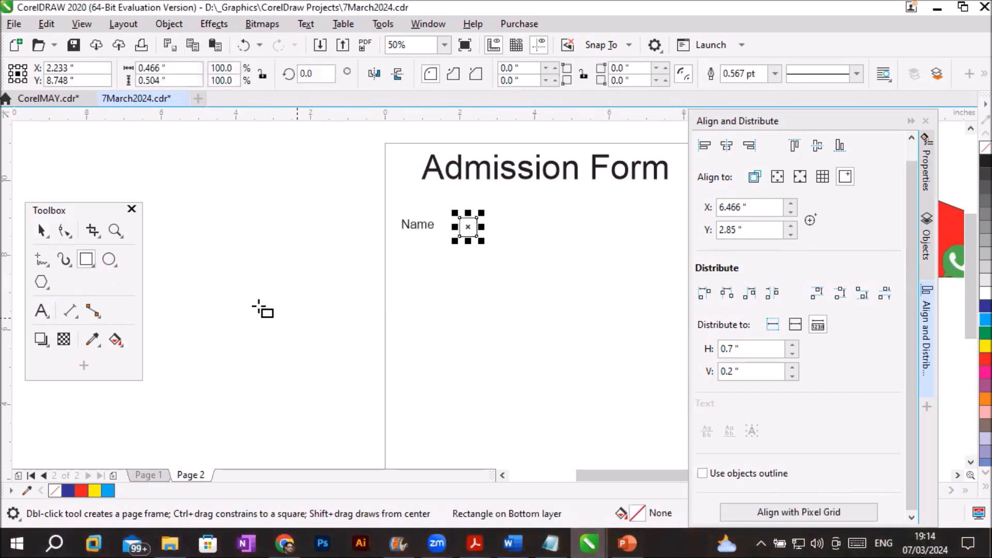
pyautogui.click(40, 230)
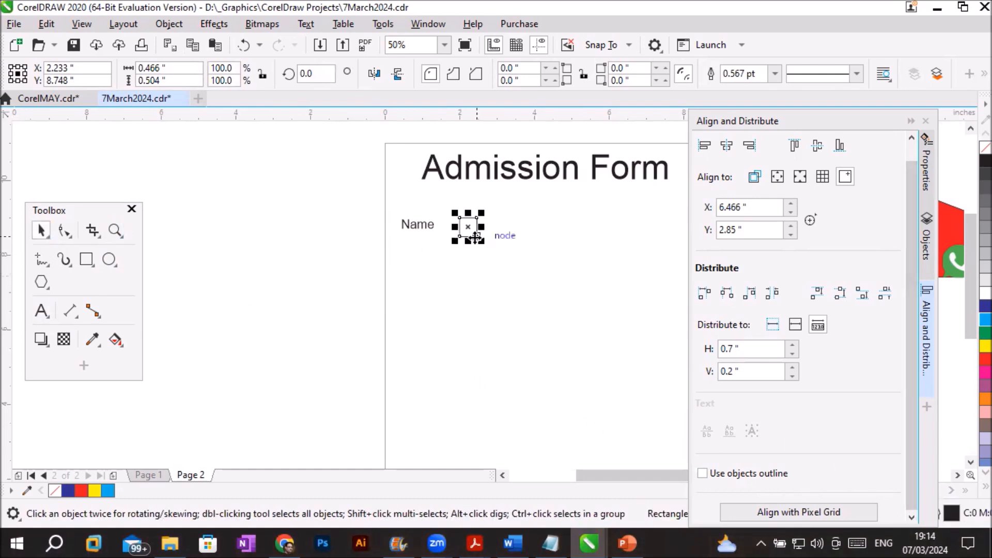
pyautogui.moveTo(475, 236); pyautogui.dragTo(517, 236)
pyautogui.hotkey('ctrl', 'r')
pyautogui.hotkey('ctrl', 'r')
pyautogui.hotkey('ctrl', 'r')
pyautogui.hotkey('ctrl', 'r')
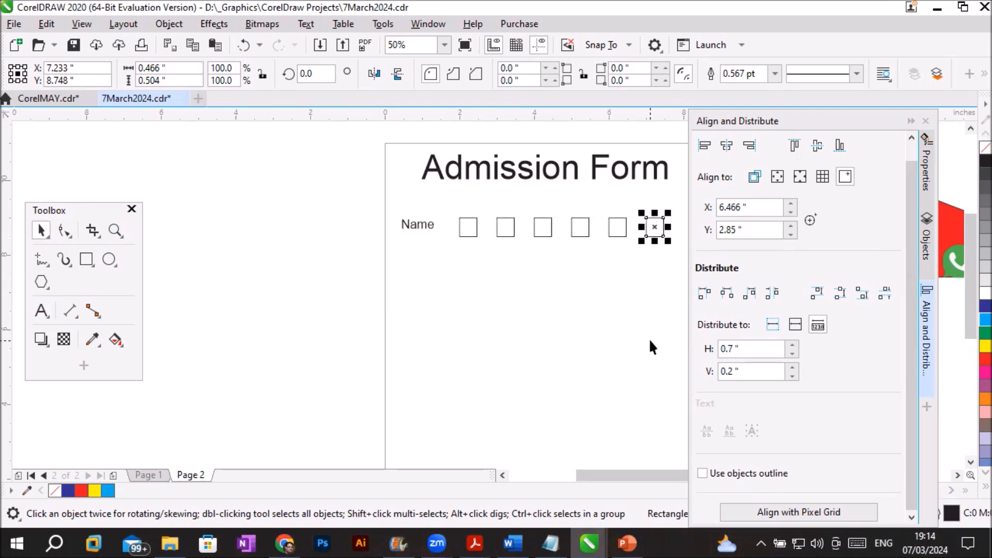
# Close the Align and Distribute docker, then add two more boxes and scatter the row into uneven heights and gaps
pyautogui.click(926, 121)
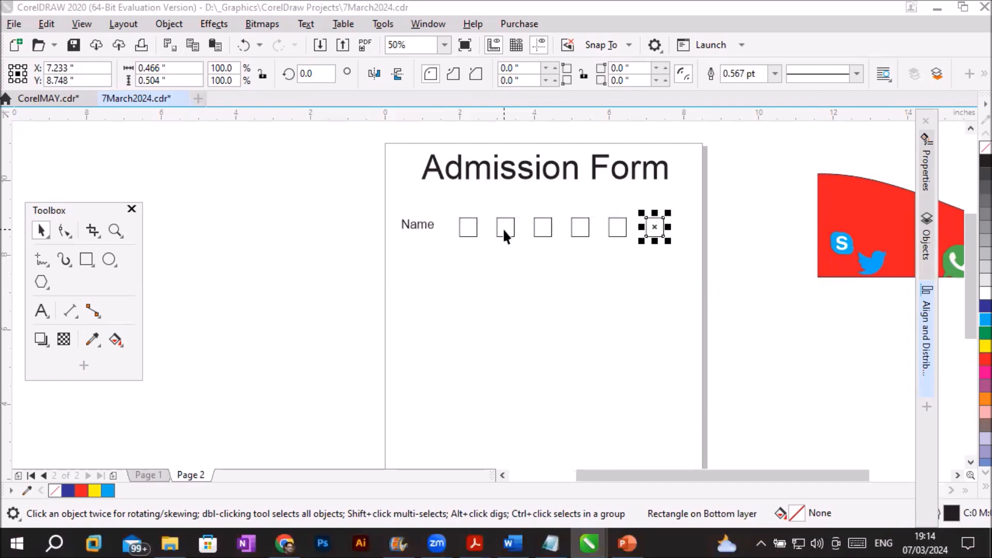
pyautogui.moveTo(490, 213); pyautogui.dragTo(576, 241)
pyautogui.click(592, 293)
pyautogui.click(532, 240)
pyautogui.moveTo(638, 243); pyautogui.dragTo(665, 229)
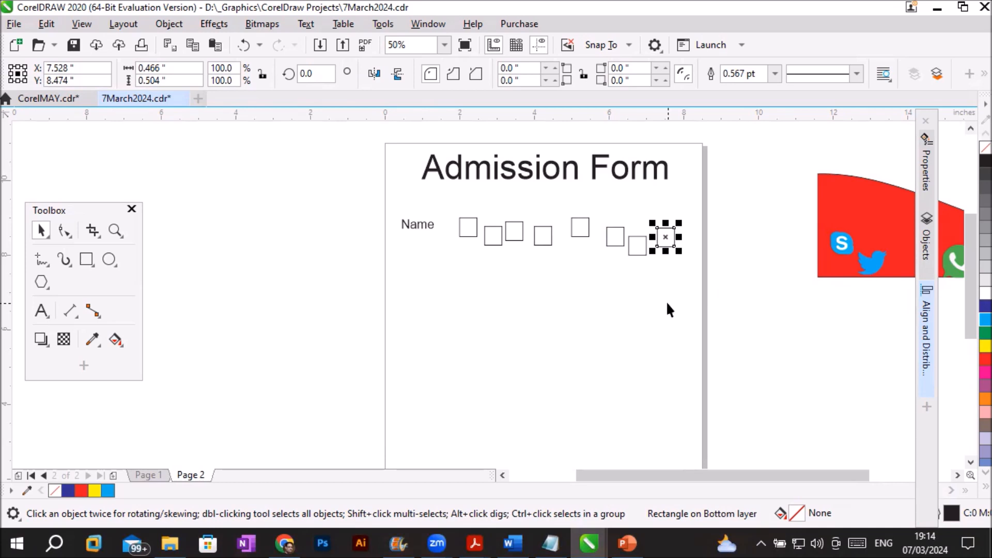
# Select all eight boxes, set Align and Distribute to align to selected objects, and align the boxes' top edges
pyautogui.moveTo(443, 204); pyautogui.dragTo(688, 282)
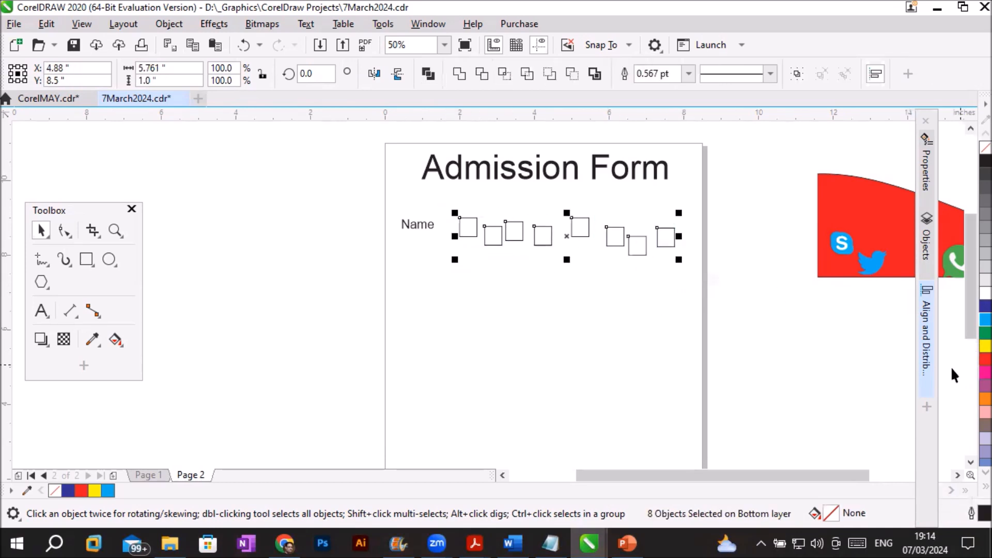
pyautogui.click(931, 360)
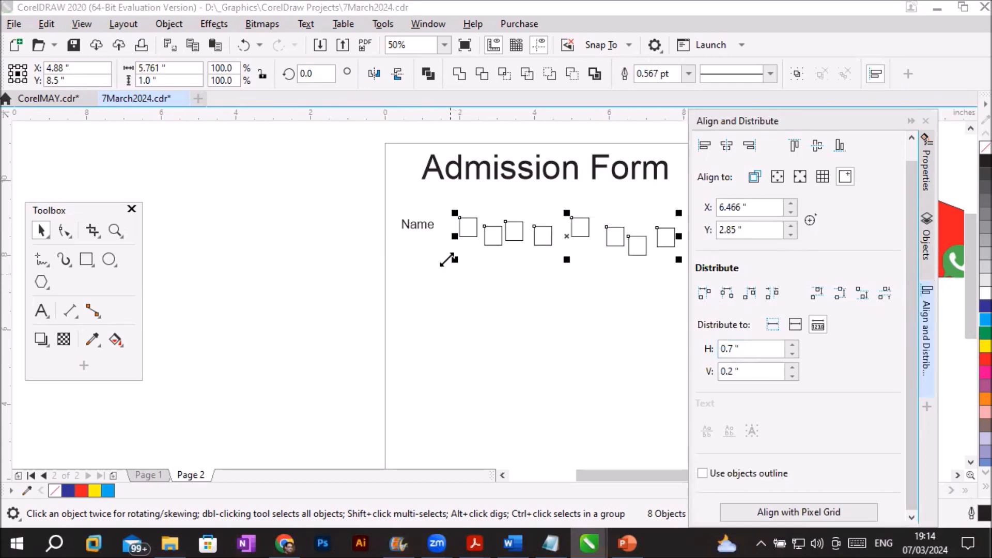
pyautogui.click(754, 176)
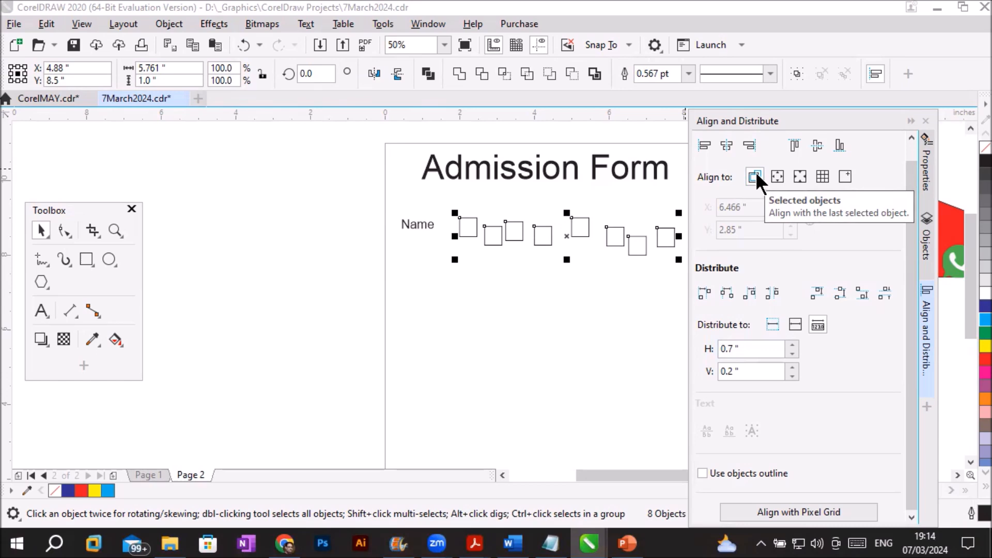
pyautogui.click(793, 146)
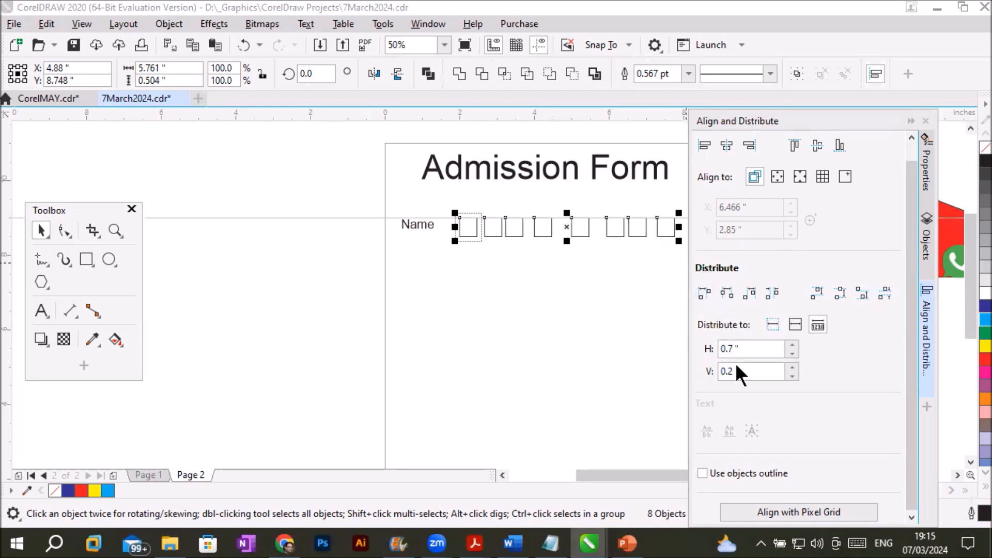
# Move the Align and Distribute docker aside so the whole row of boxes can be seen beside it
pyautogui.scroll(3, 473, 224)
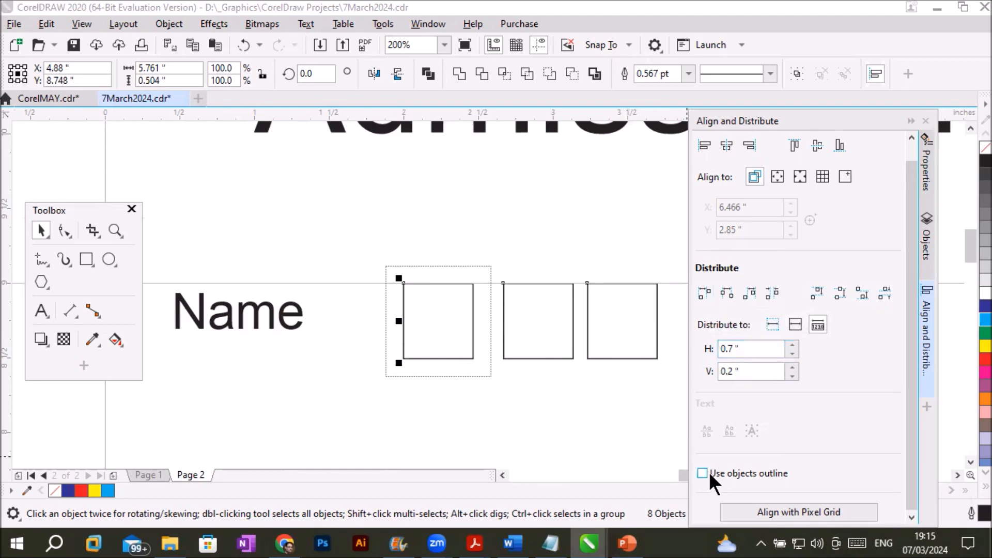
pyautogui.scroll(-2, 622, 440)
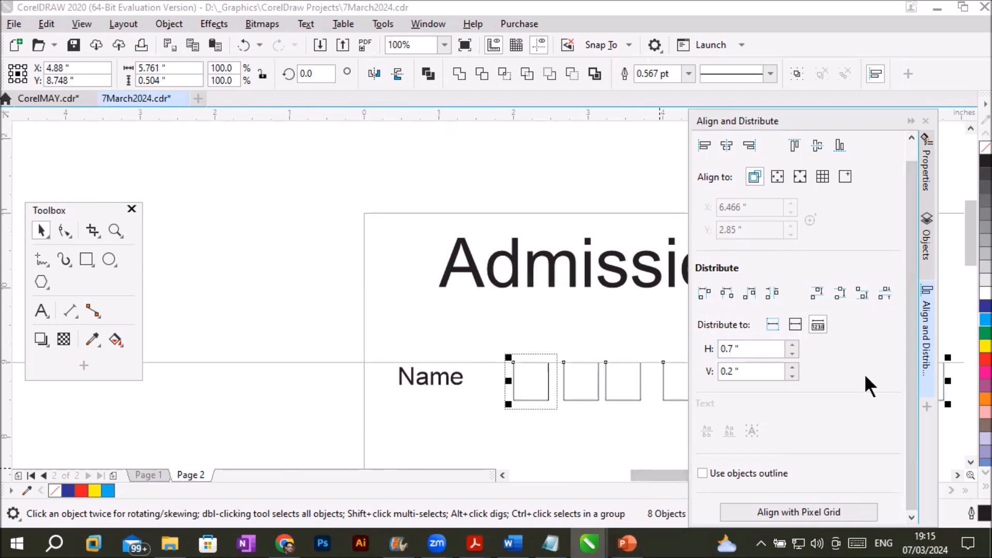
pyautogui.moveTo(810, 119); pyautogui.dragTo(846, 67)
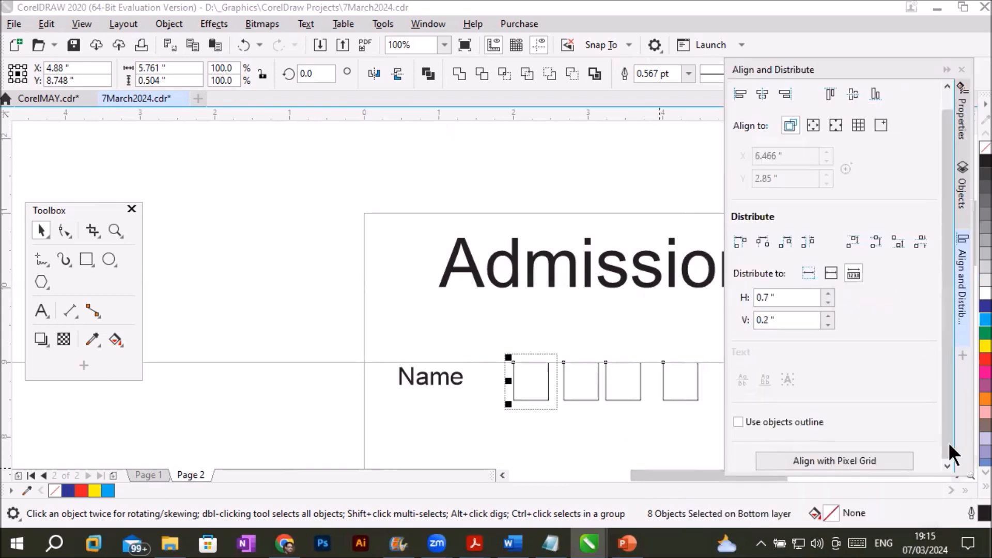
pyautogui.doubleClick(954, 477)
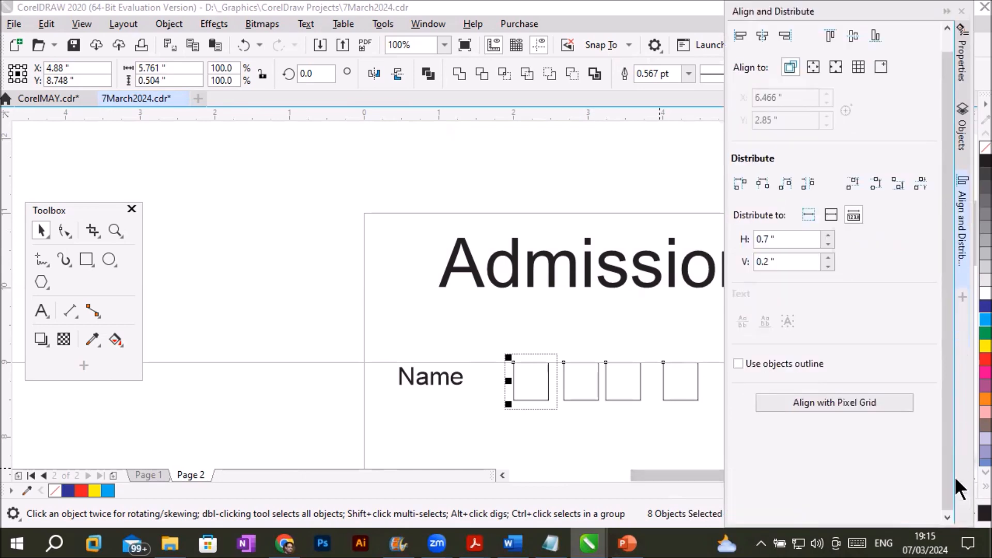
pyautogui.moveTo(849, 10); pyautogui.dragTo(837, 138)
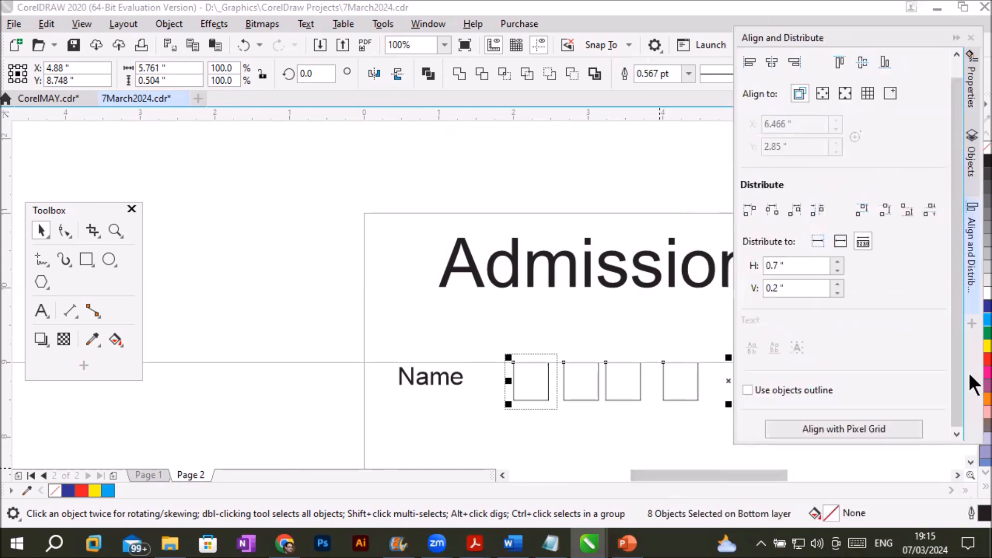
pyautogui.click(957, 470)
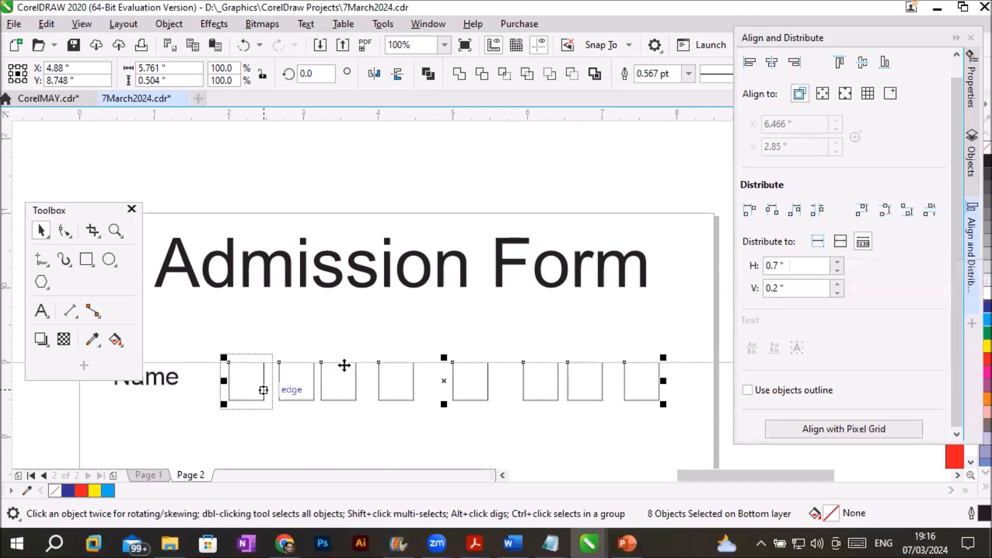
# Try the page extent and object spacing options, then distribute the eight boxes by their left edges within the selection's extent
pyautogui.click(841, 241)
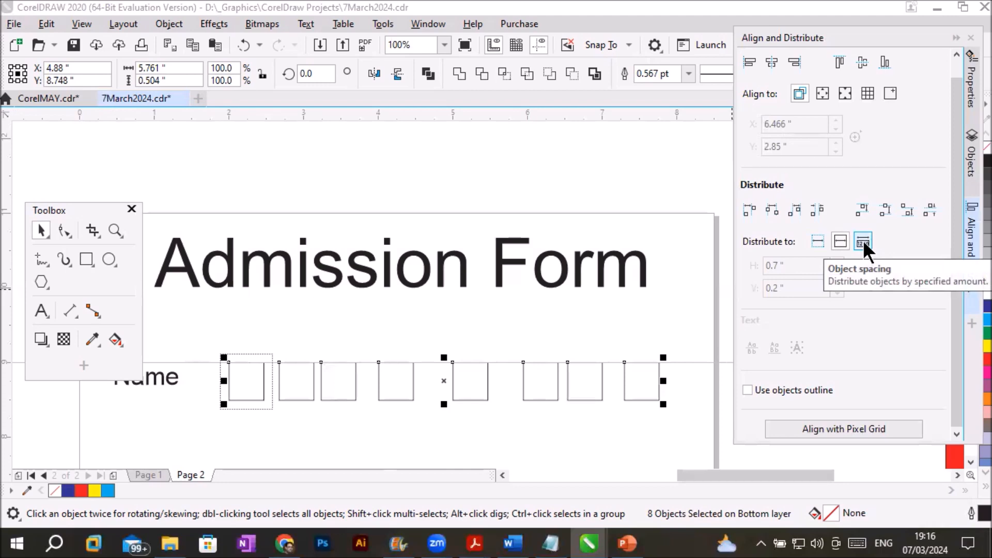
pyautogui.click(863, 240)
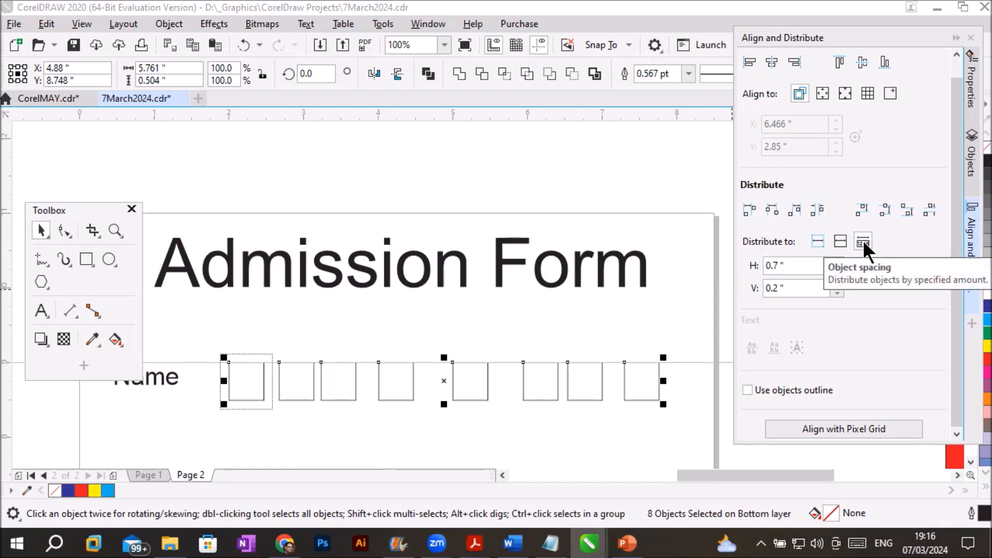
pyautogui.click(817, 240)
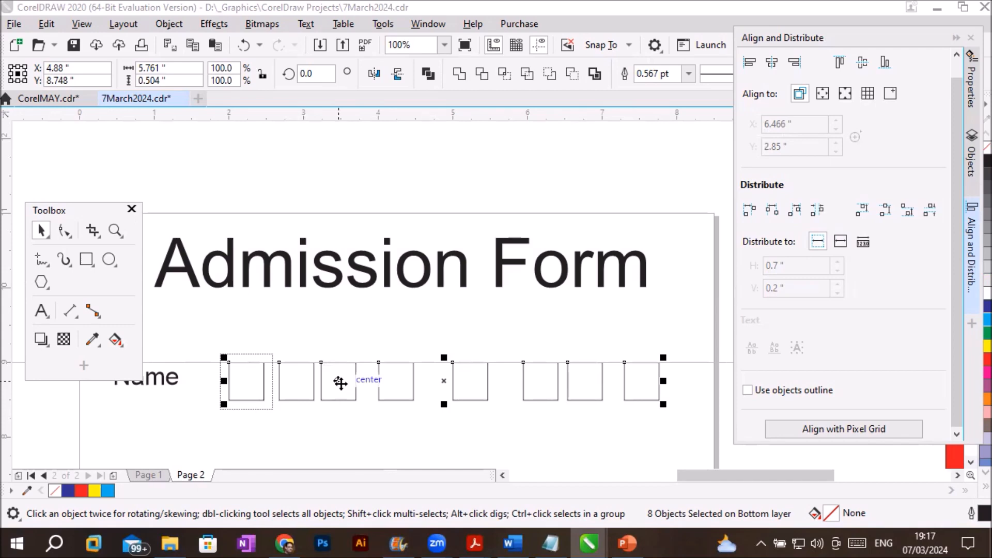
pyautogui.click(748, 209)
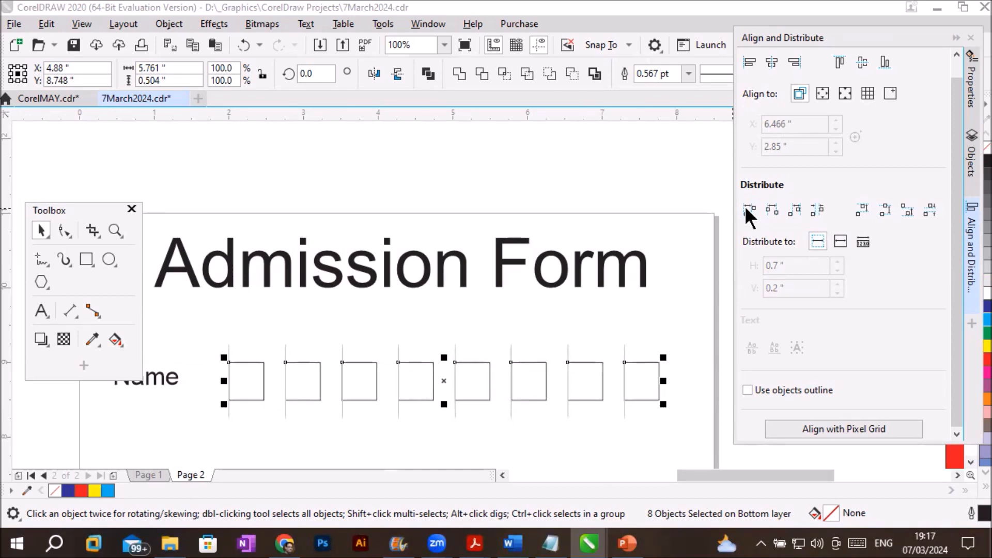
# Undo the last distribution, then move the last box of the row farther right, to about X 8.11 inches
pyautogui.hotkey('ctrl', 'z')
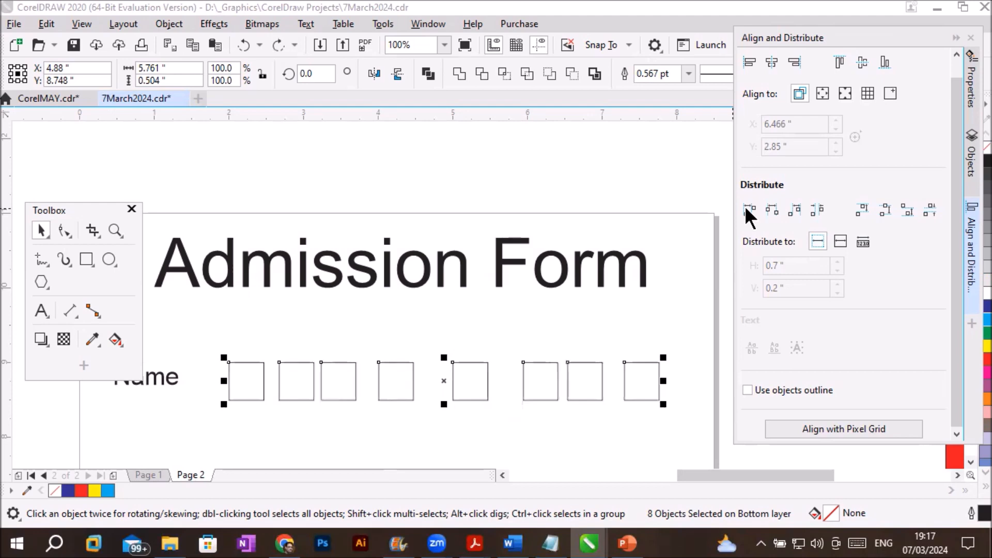
pyautogui.click(666, 308)
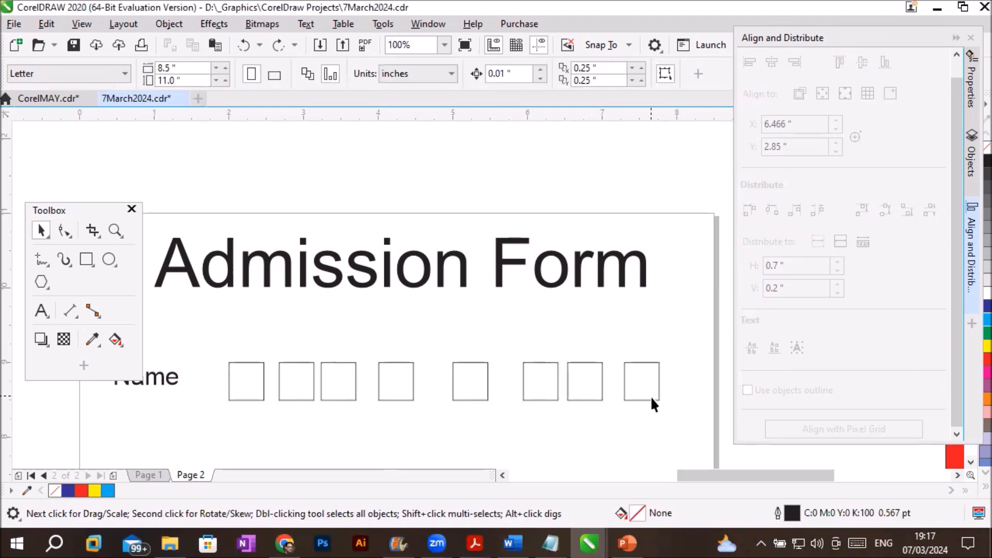
pyautogui.moveTo(652, 398); pyautogui.dragTo(697, 400)
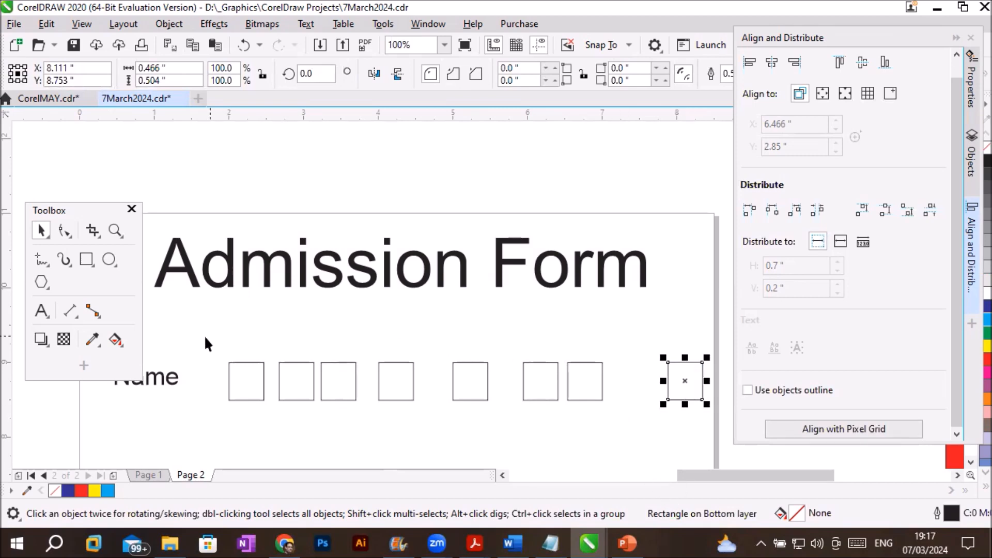
# Select all eight boxes and try distributing them by their left edges within the selection's extent, then undo it
pyautogui.moveTo(204, 337); pyautogui.dragTo(711, 418)
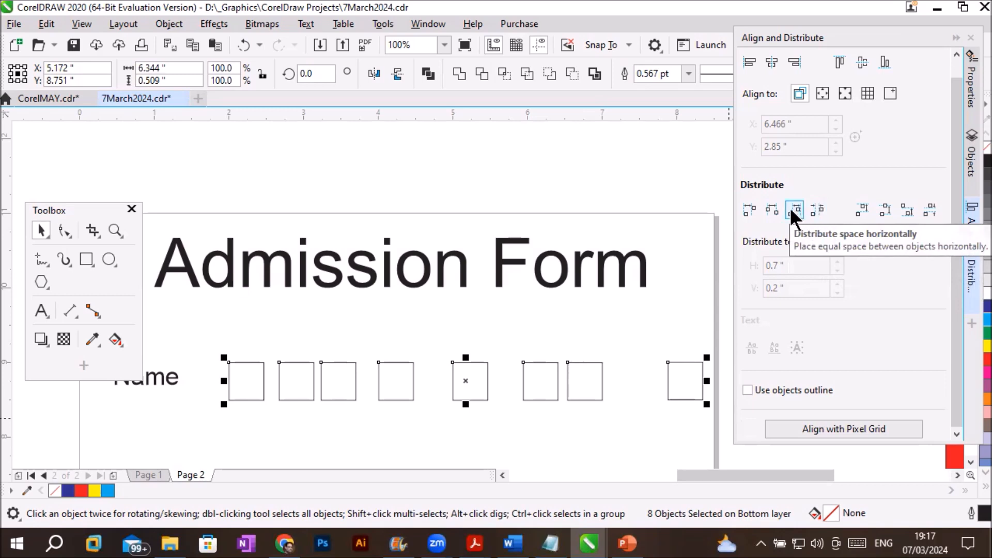
pyautogui.click(749, 209)
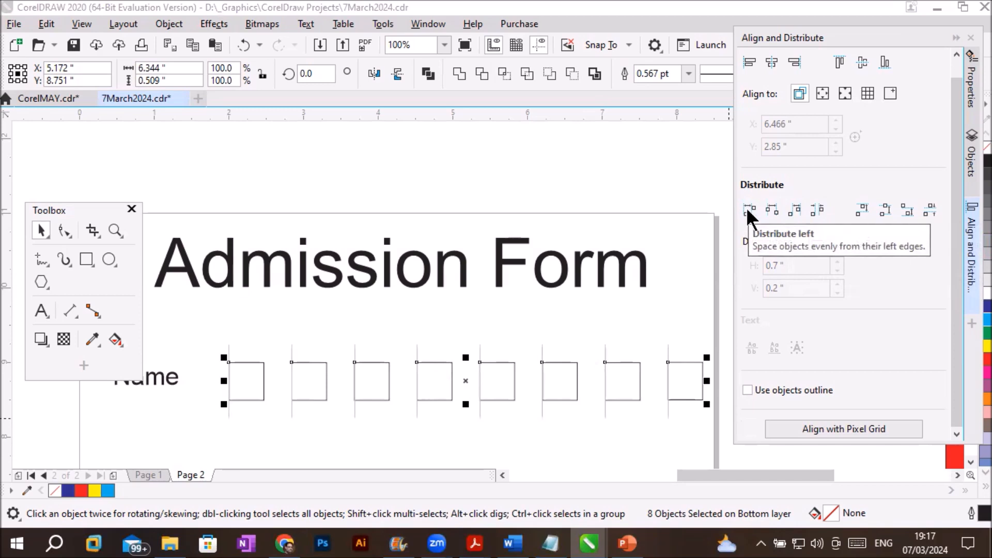
pyautogui.hotkey('ctrl', 'z')
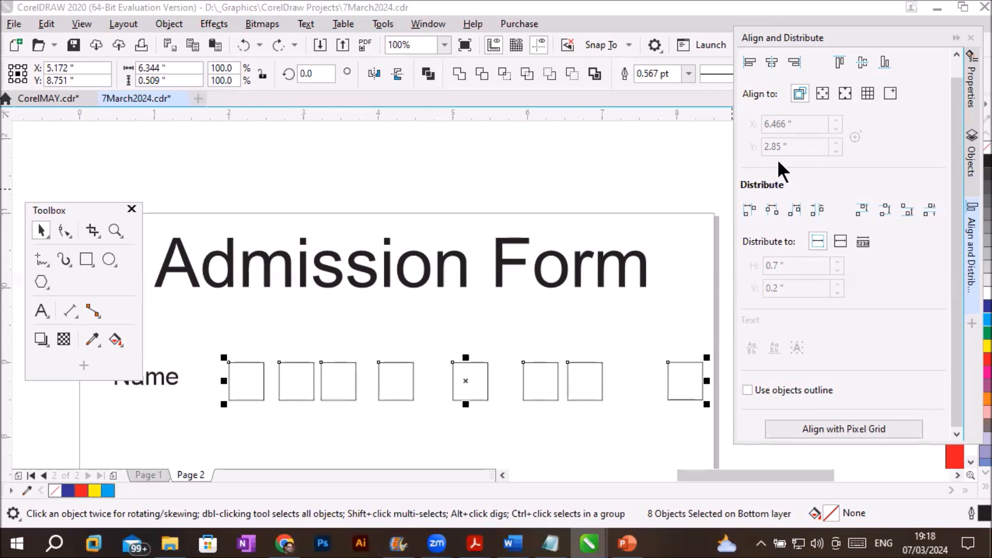
# Try distributing the boxes by their left edges with object spacing of 0.2 inches horizontally and 0 vertically, then undo it
pyautogui.click(865, 241)
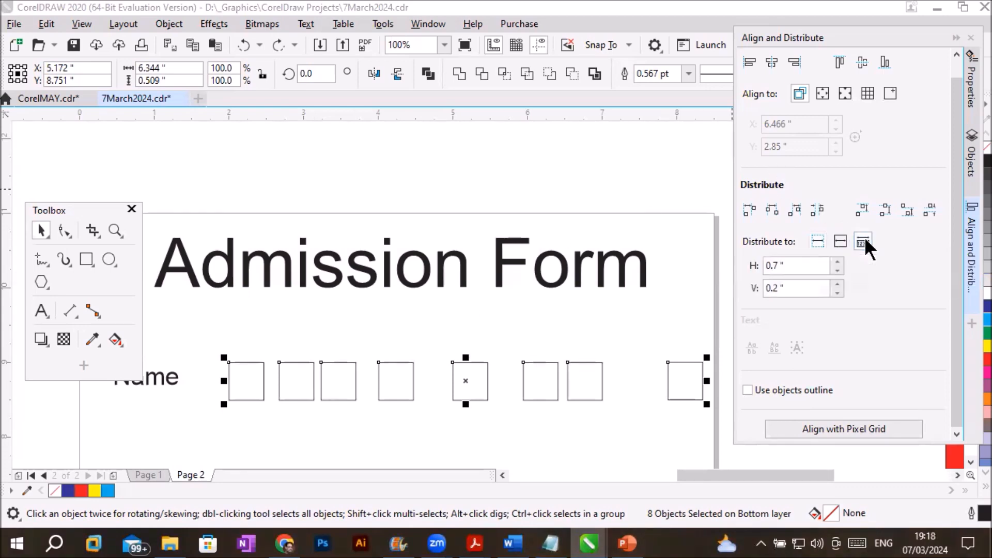
pyautogui.click(792, 288)
pyautogui.moveTo(792, 289); pyautogui.dragTo(697, 292)
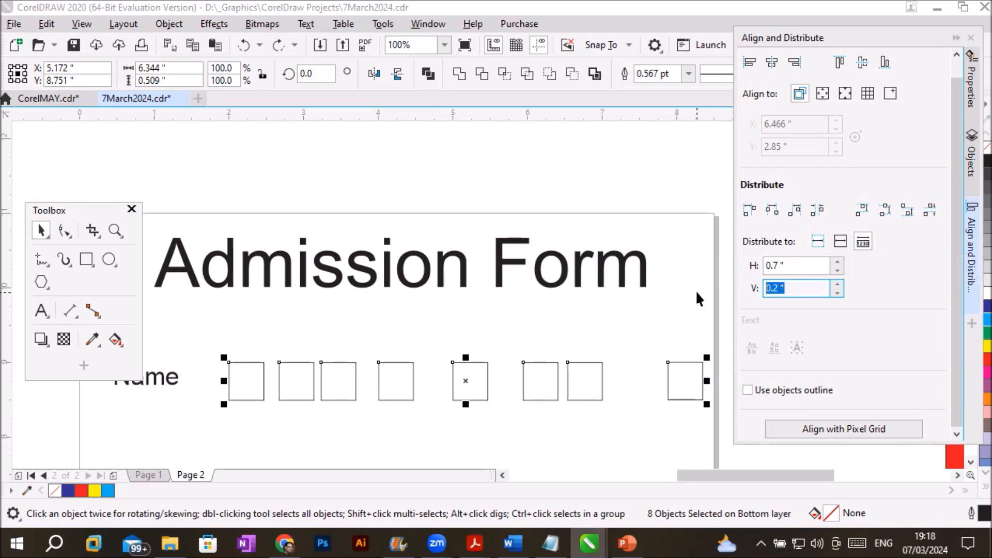
pyautogui.write('0')
pyautogui.click(792, 264)
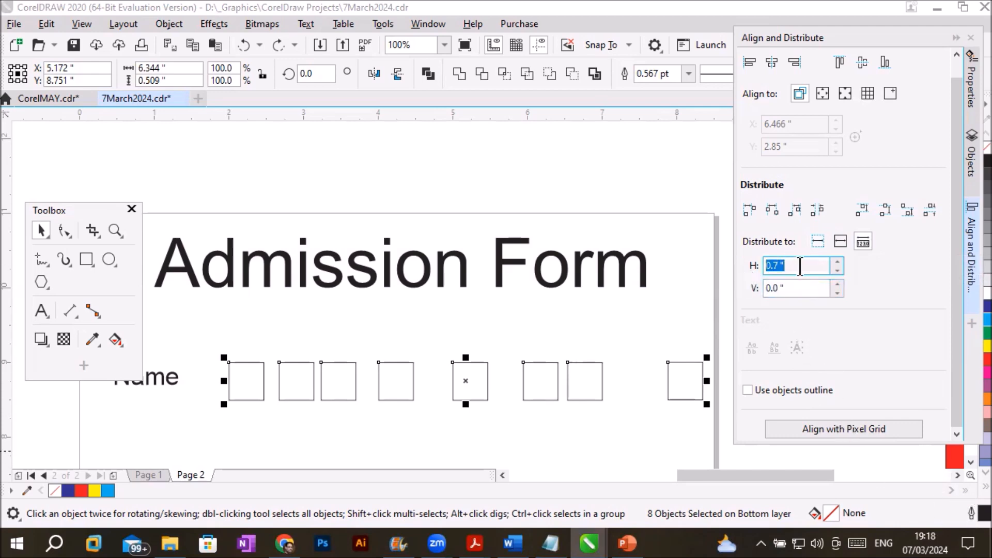
pyautogui.write('.2')
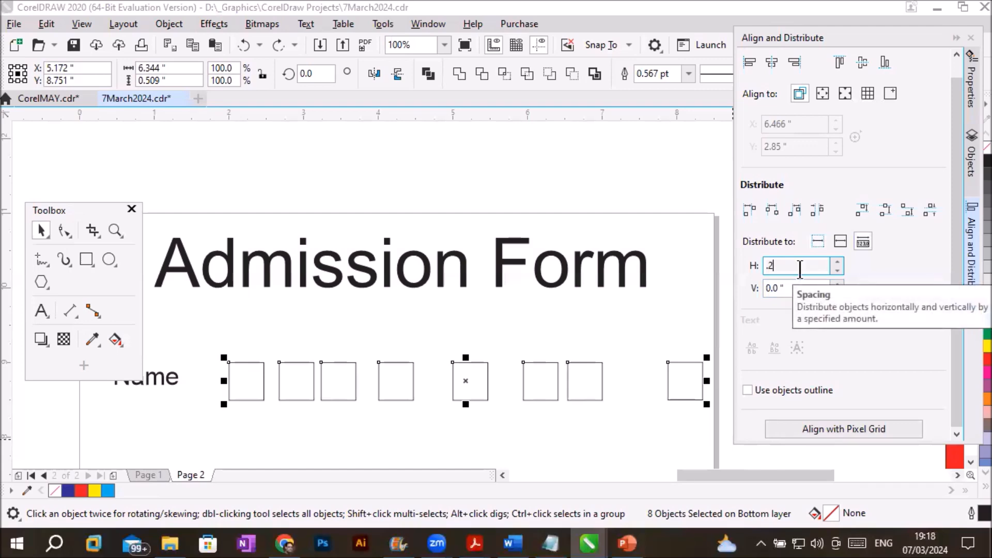
pyautogui.click(752, 209)
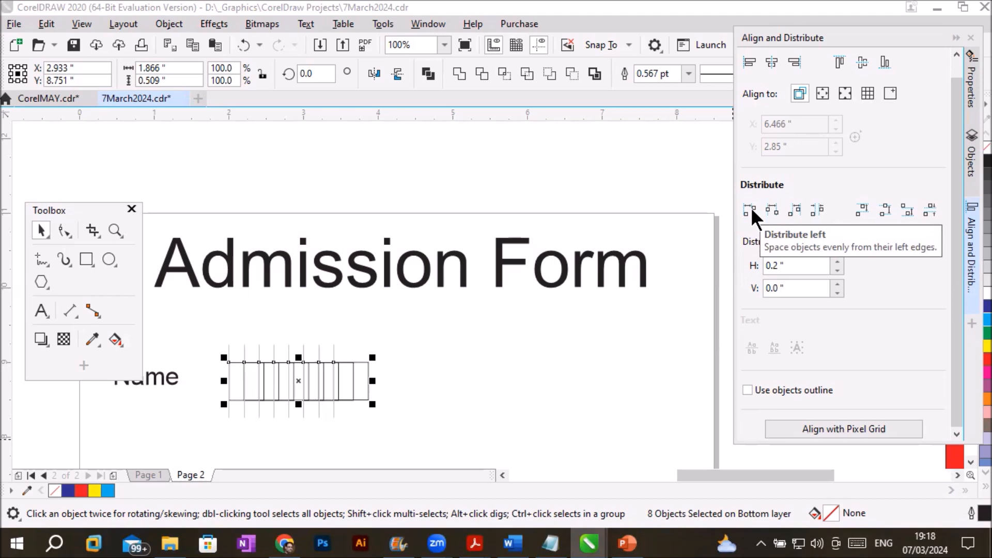
pyautogui.hotkey('ctrl', 'z')
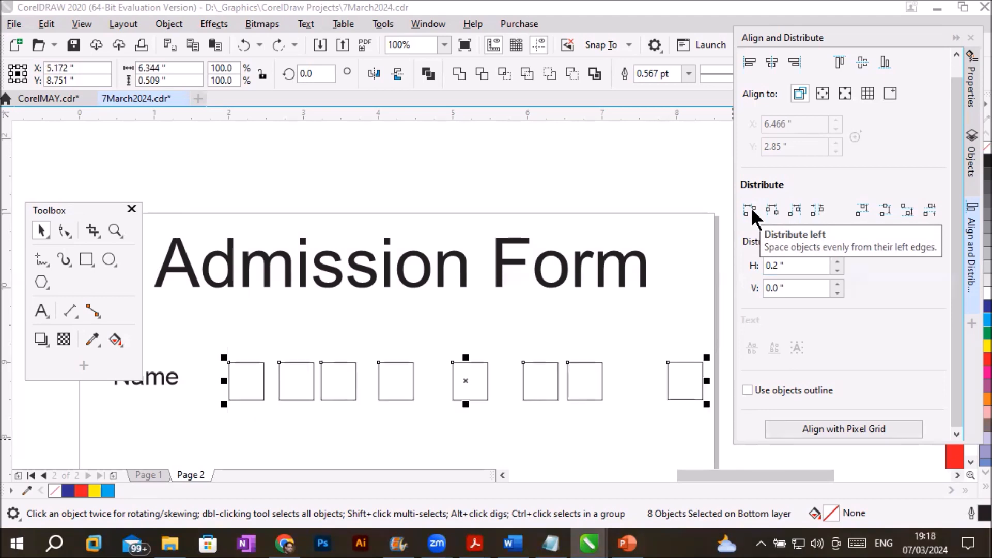
# Set the horizontal spacing to 0.5 inches and distribute the eight boxes by their left edges
pyautogui.doubleClick(797, 264)
pyautogui.write('.5')
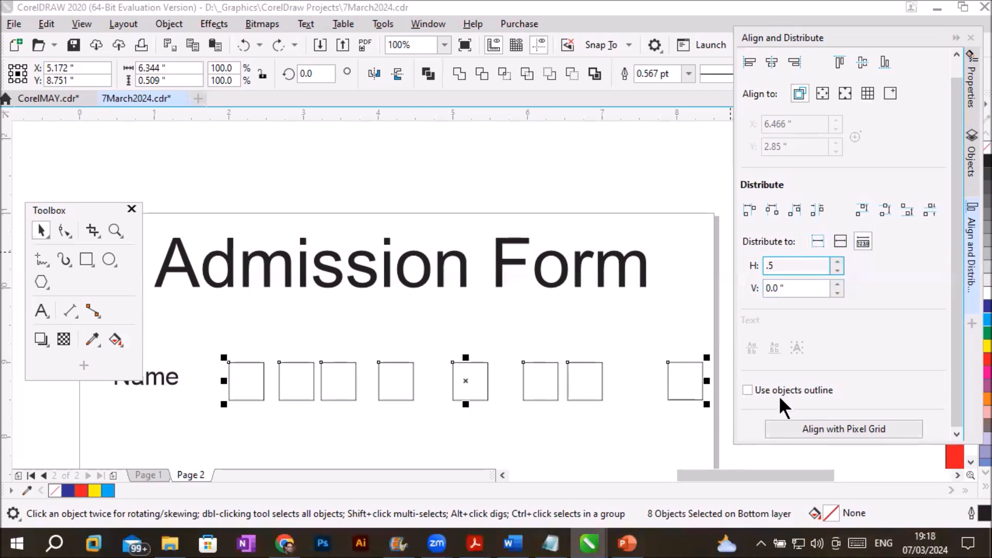
pyautogui.click(745, 203)
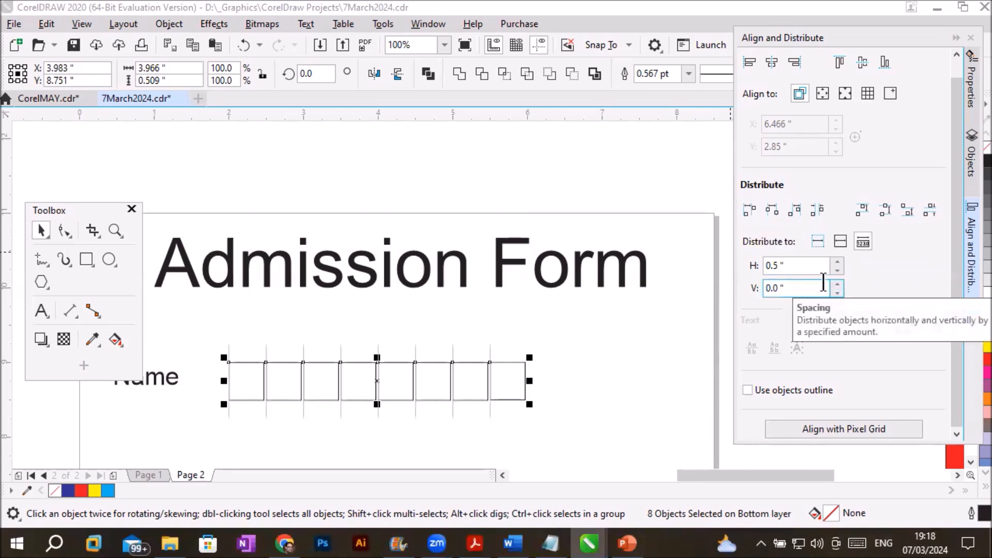
# Try distributing the boxes by their left edges at 0.8 inch horizontal spacing, then undo both spacing trials and clear the selection
pyautogui.moveTo(801, 265); pyautogui.dragTo(759, 266)
pyautogui.write('.8')
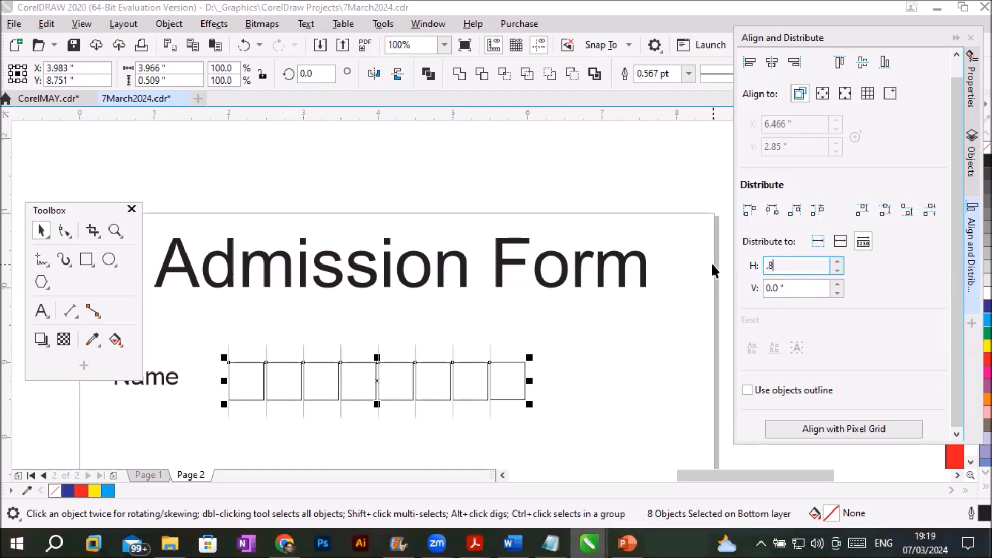
pyautogui.click(749, 205)
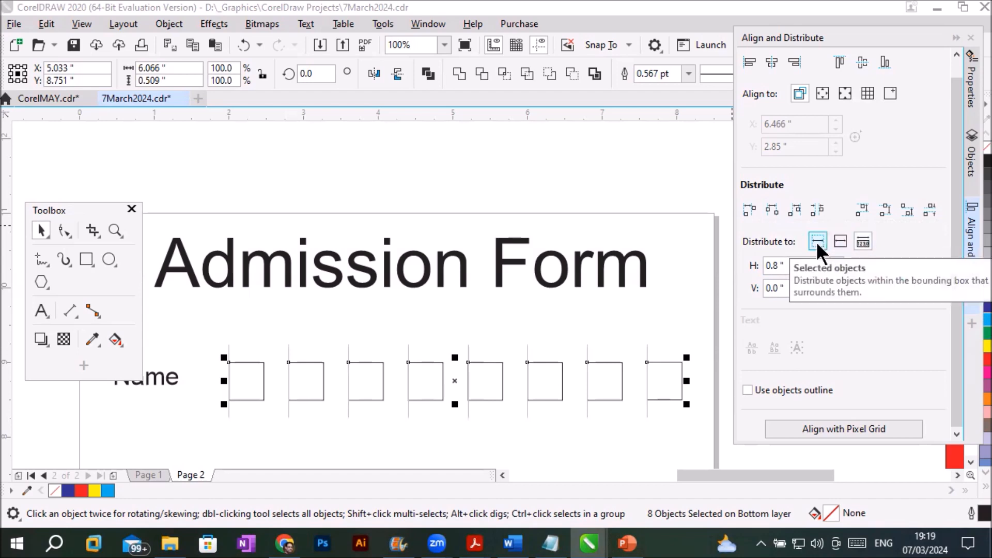
pyautogui.hotkey('ctrl', 'z')
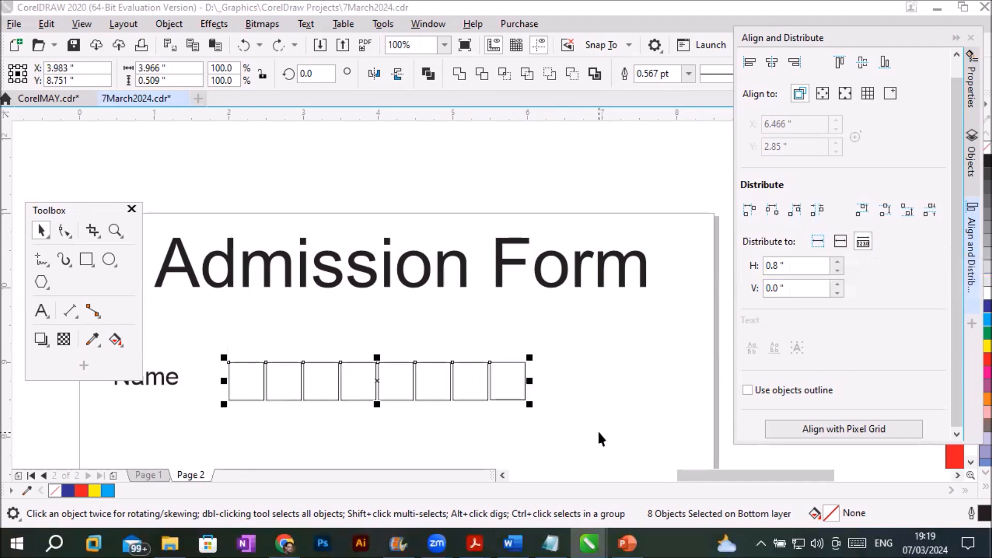
pyautogui.hotkey('ctrl', 'z')
pyautogui.click(528, 439)
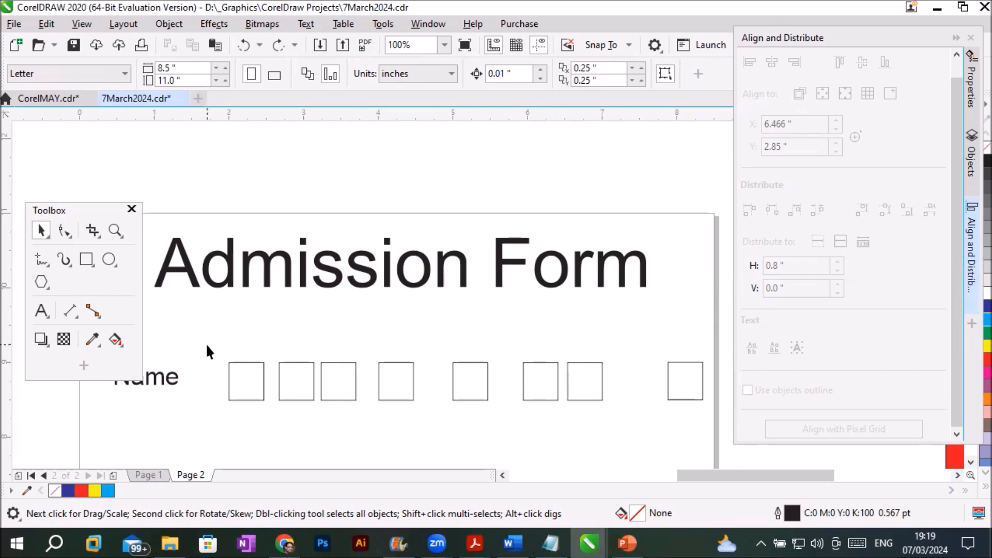
# Select all eight boxes again and try distributing them by their left edges over the entire page, then undo it
pyautogui.moveTo(504, 420); pyautogui.dragTo(706, 424)
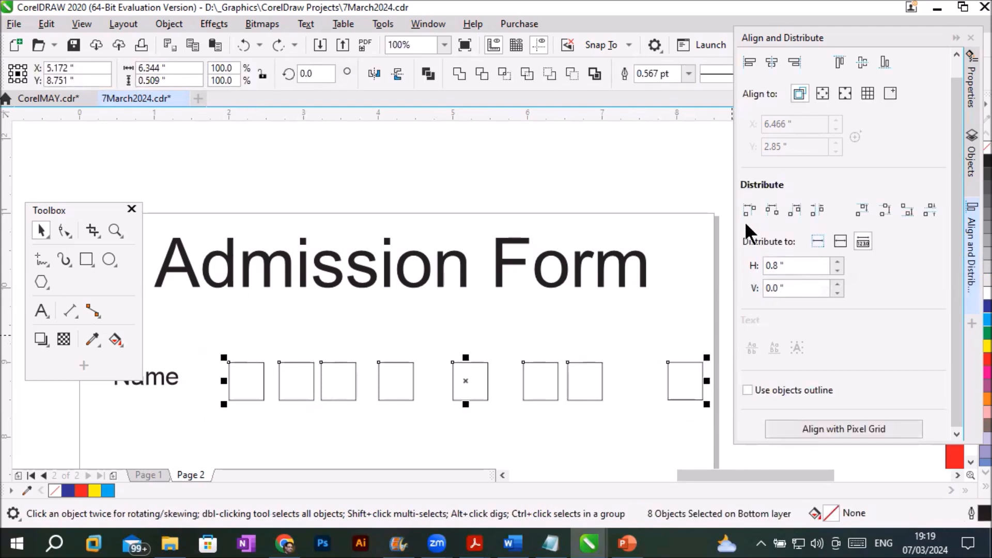
pyautogui.click(817, 239)
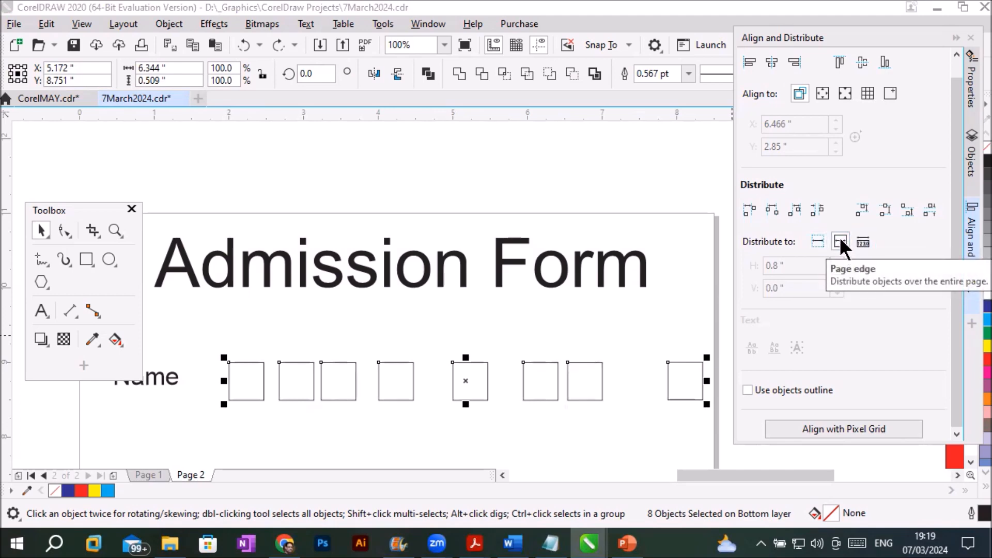
pyautogui.click(839, 244)
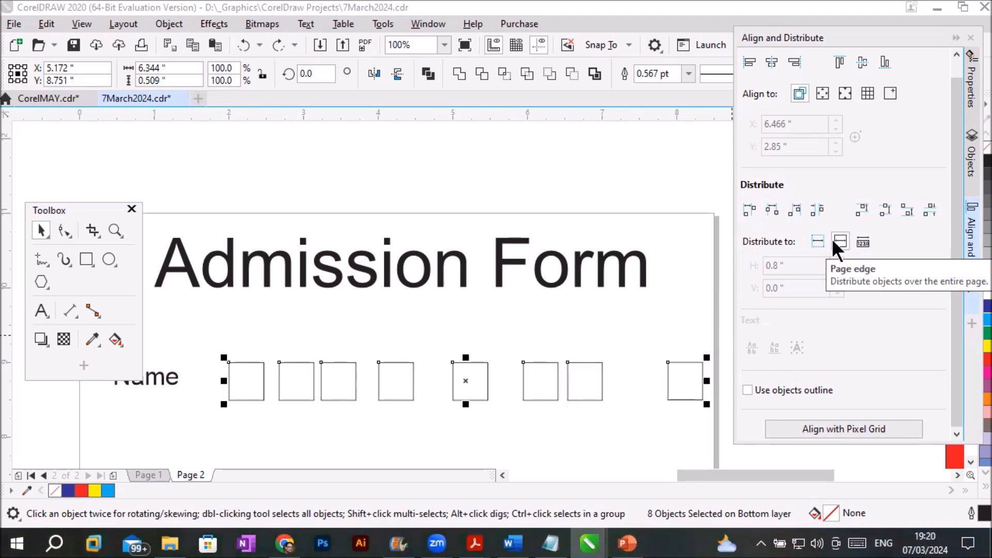
pyautogui.click(747, 209)
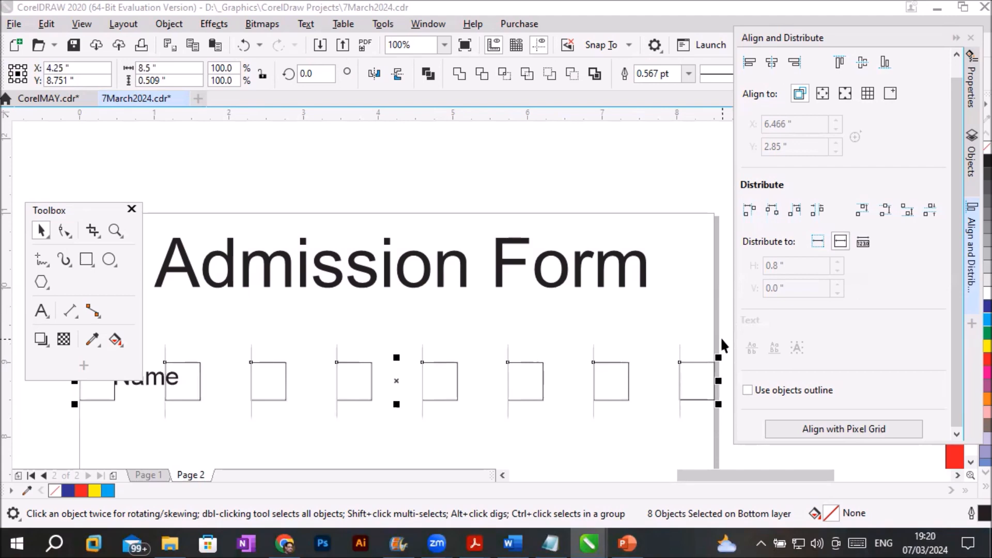
pyautogui.hotkey('ctrl', 'z')
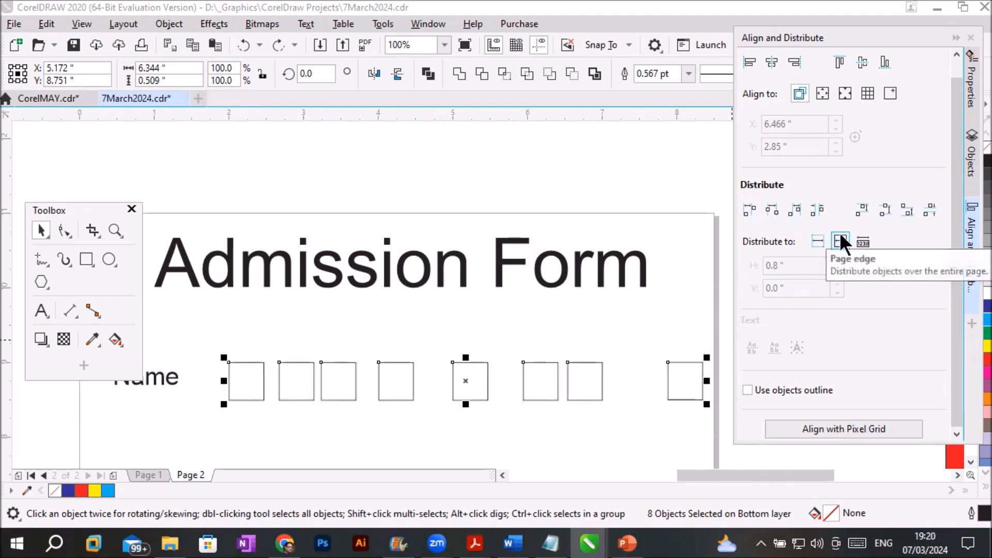
# Repeat and undo the page-edge distribution, then distribute the eight boxes by their left edges within the selection's extent
pyautogui.click(743, 209)
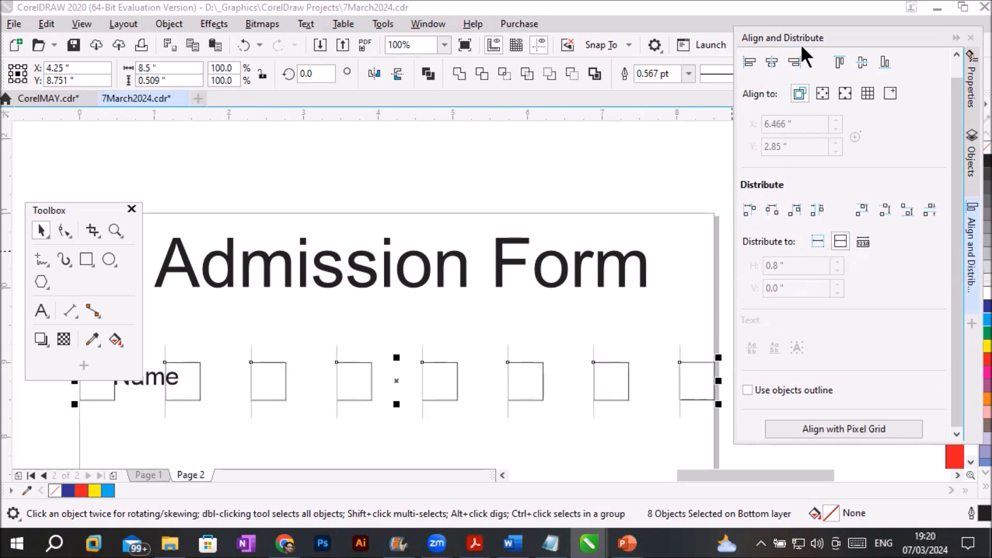
pyautogui.moveTo(801, 45); pyautogui.dragTo(810, 65)
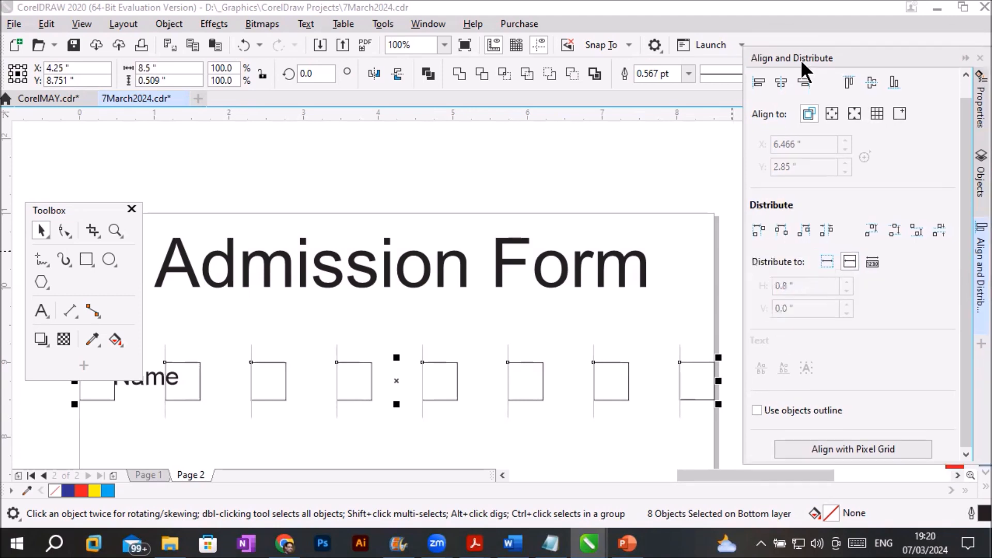
pyautogui.hotkey('ctrl', 'z')
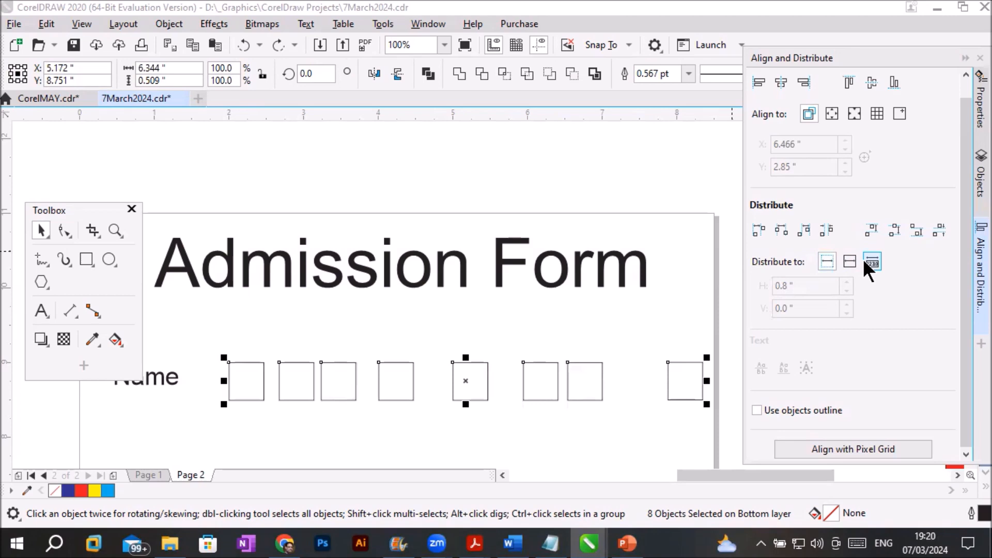
pyautogui.click(758, 228)
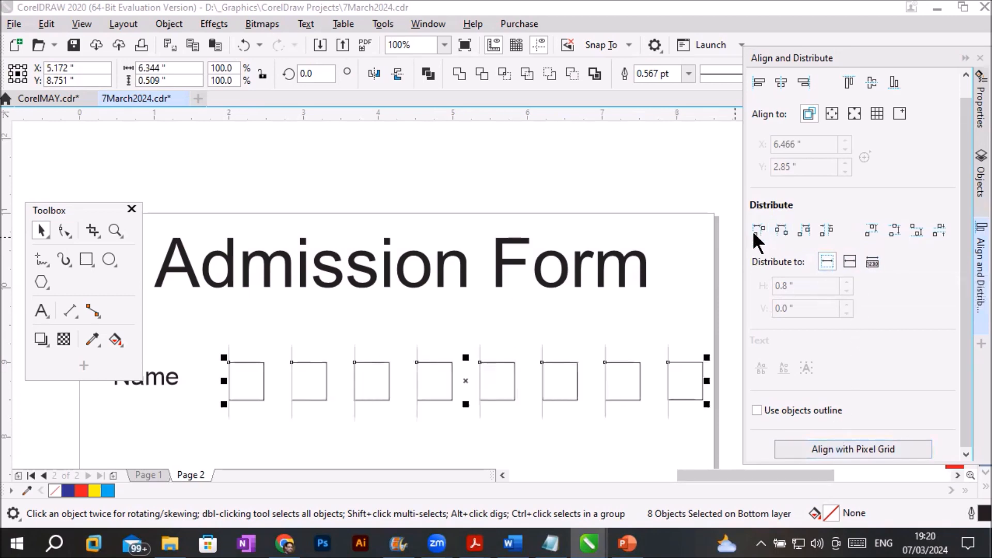
pyautogui.click(535, 430)
# Duplicate the evenly spaced row of boxes directly below and repeat the duplication to make three rows
pyautogui.scroll(-2, 540, 430)
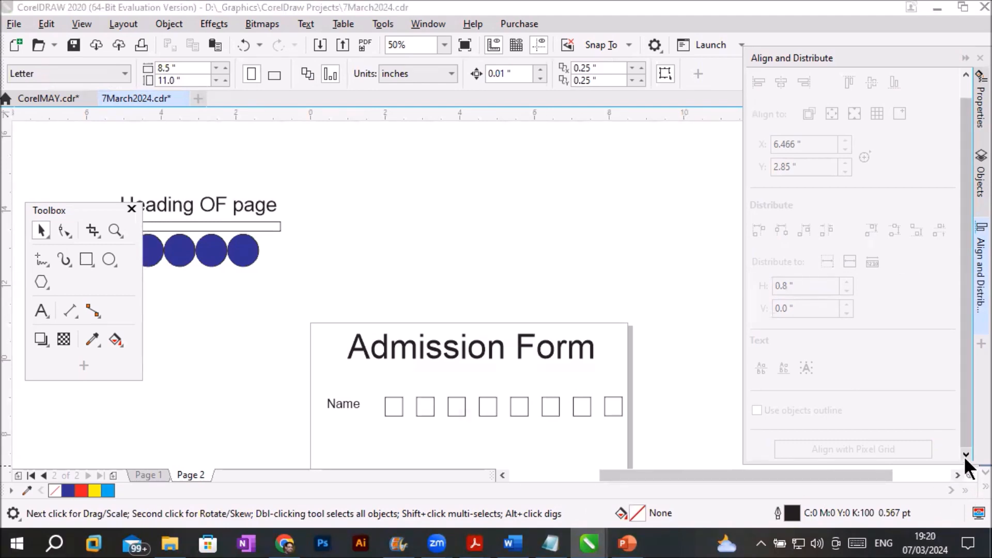
pyautogui.doubleClick(832, 58)
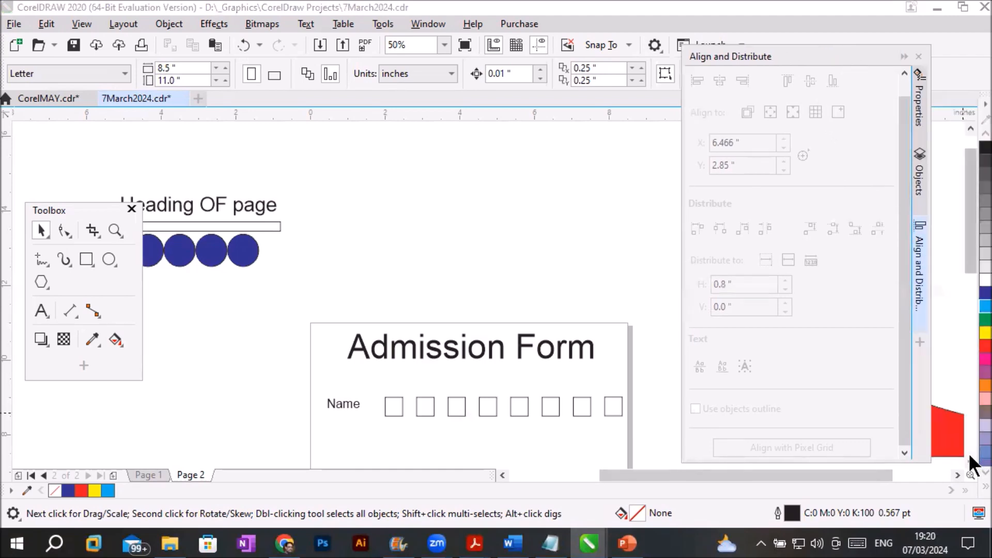
pyautogui.scroll(-5, 970, 459)
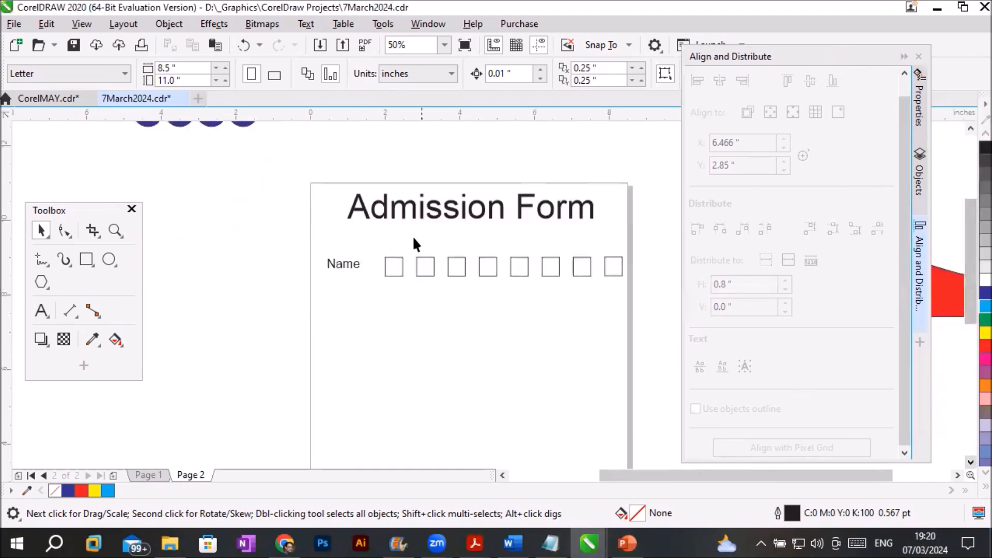
pyautogui.moveTo(613, 307)
pyautogui.mouseDown()
pyautogui.moveTo(635, 303)
pyautogui.moveTo(608, 296)
pyautogui.moveTo(611, 310)
pyautogui.moveTo(612, 301)
pyautogui.mouseUp()
pyautogui.rightClick(613, 303)
pyautogui.hotkey('ctrl', 'r')
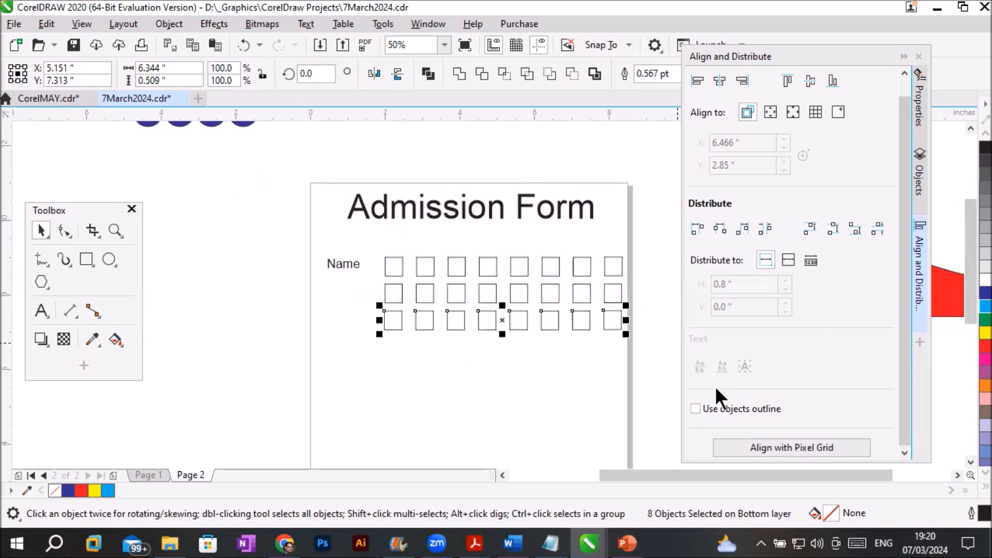
# Copy the Name label with its three box rows to just below them, and change the copied label to "FName:"
pyautogui.moveTo(319, 246); pyautogui.dragTo(626, 354)
pyautogui.moveTo(581, 329); pyautogui.dragTo(578, 418)
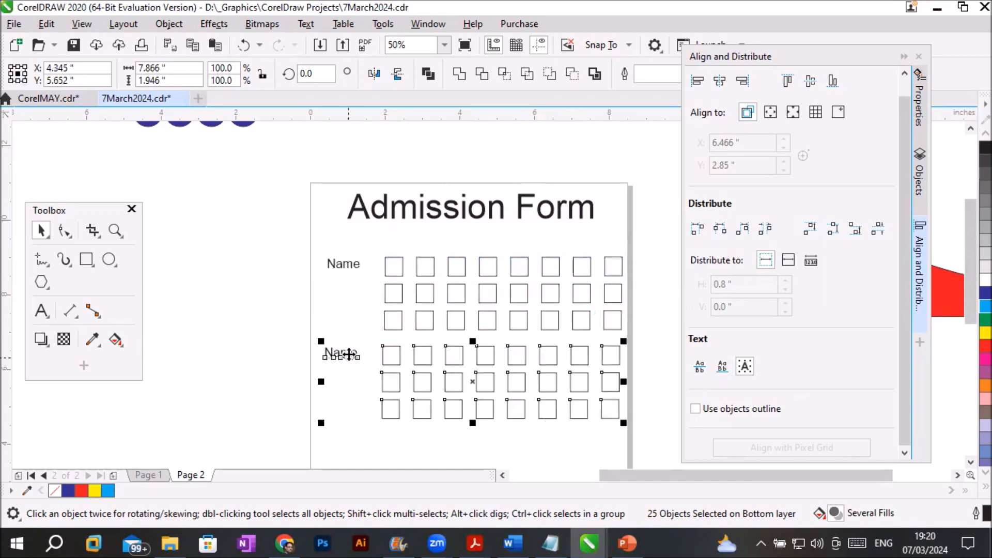
pyautogui.click(41, 311)
pyautogui.click(336, 353)
pyautogui.doubleClick(339, 353)
pyautogui.write('FName')
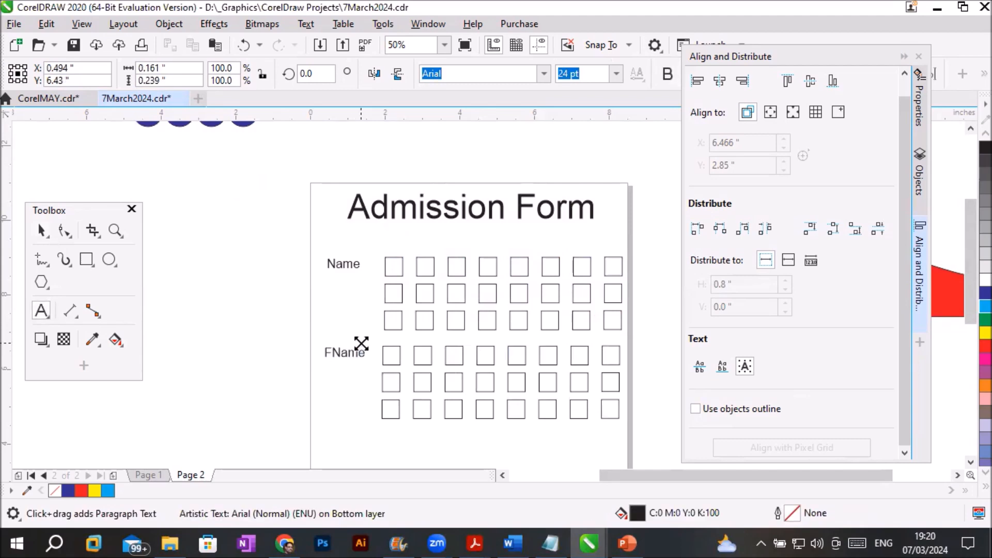
pyautogui.press('Escape')
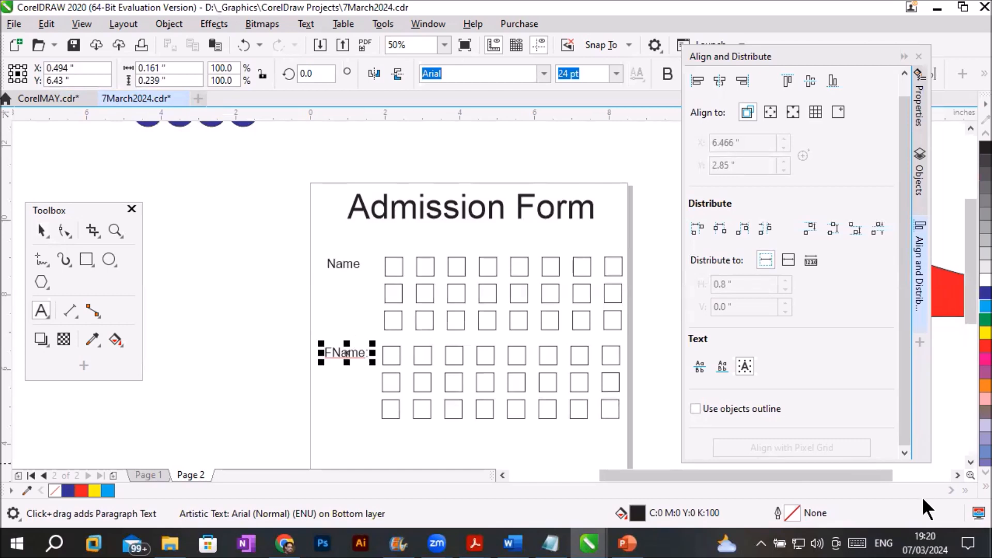
pyautogui.click(970, 463)
pyautogui.click(970, 463)
pyautogui.click(971, 462)
pyautogui.click(970, 462)
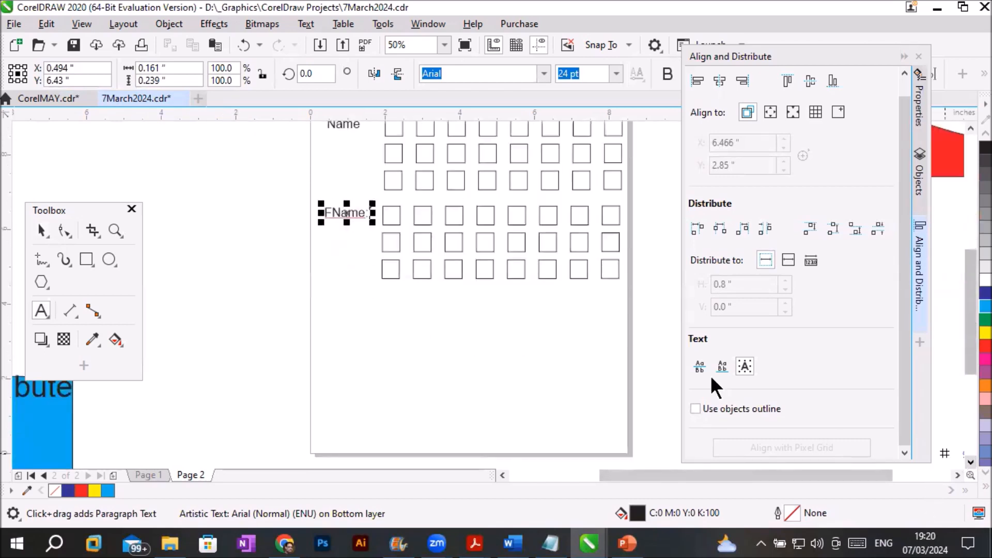
# Copy the Fname label with its three box rows directly below and change the copied label to "Job Name"
pyautogui.click(32, 225)
pyautogui.moveTo(287, 189); pyautogui.dragTo(644, 333)
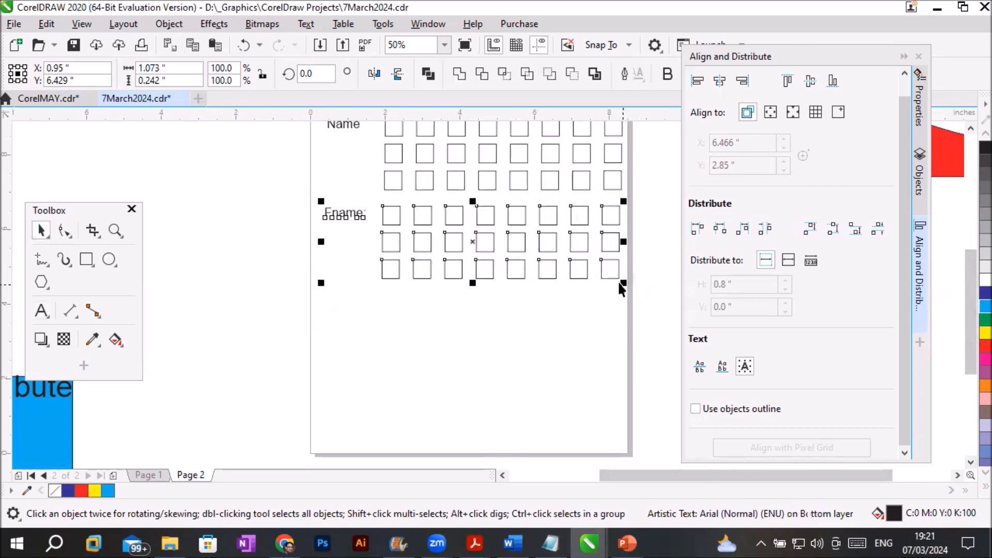
pyautogui.moveTo(617, 281); pyautogui.dragTo(618, 356)
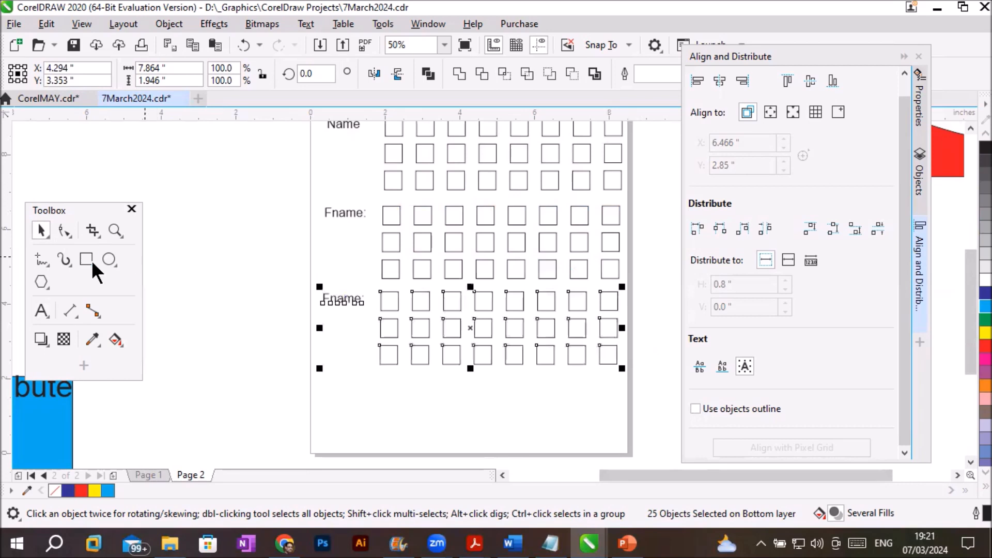
pyautogui.click(40, 310)
pyautogui.doubleClick(349, 302)
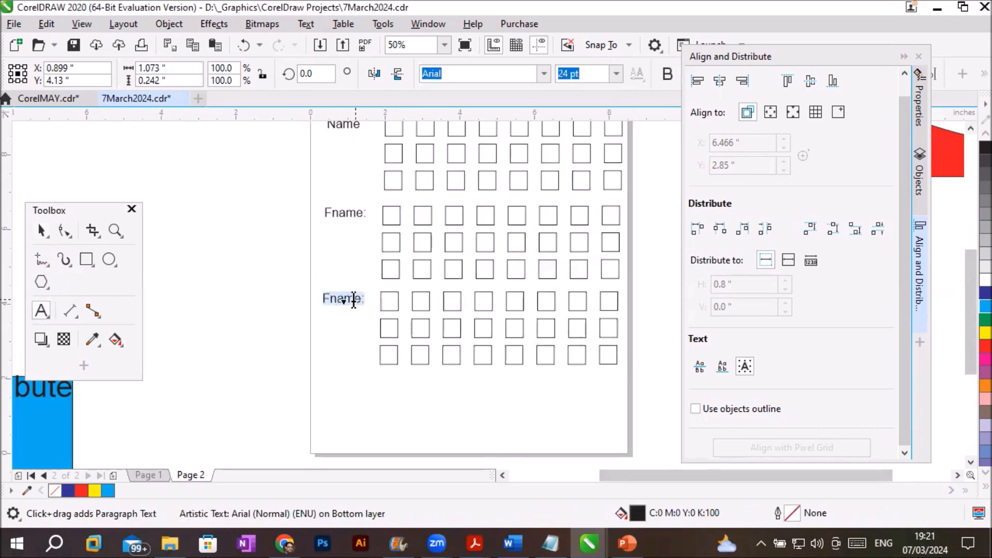
pyautogui.write('Job Name')
pyautogui.click(41, 230)
pyautogui.click(109, 259)
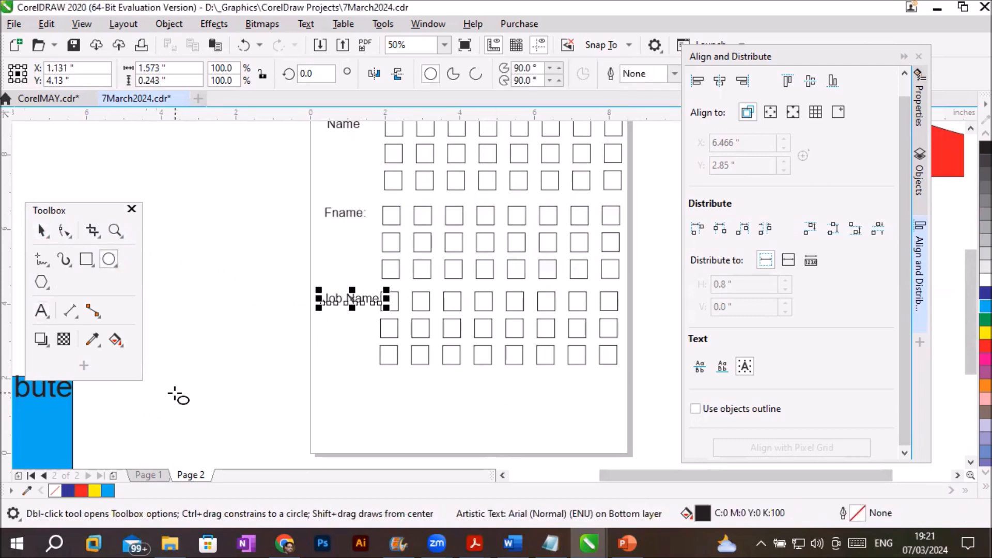
# Move the red wave with its social media icons from beside the page onto the lower end of the Admission Form
pyautogui.scroll(-4, 177, 394)
pyautogui.click(41, 231)
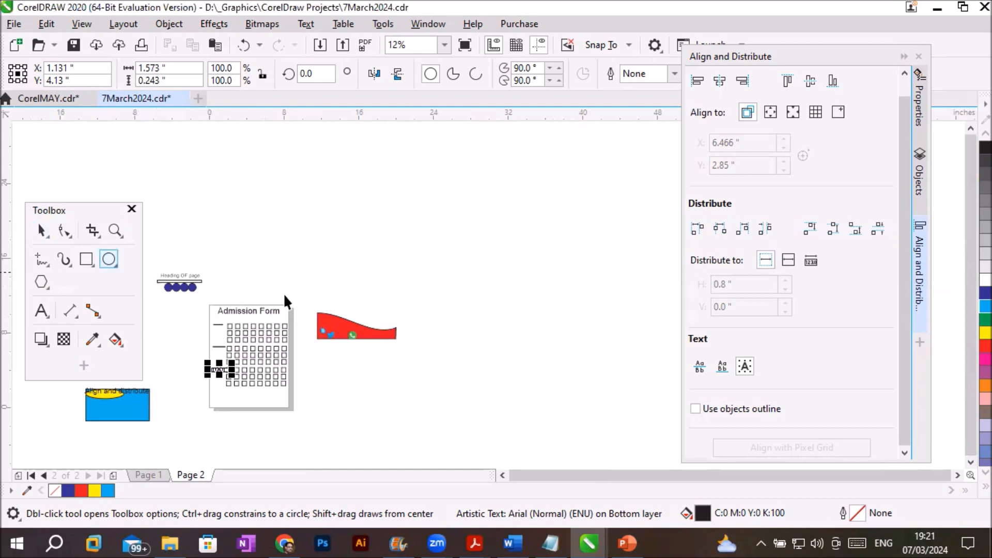
pyautogui.click(322, 325)
pyautogui.moveTo(397, 335); pyautogui.dragTo(270, 403)
pyautogui.click(314, 337)
pyautogui.scroll(2, 277, 287)
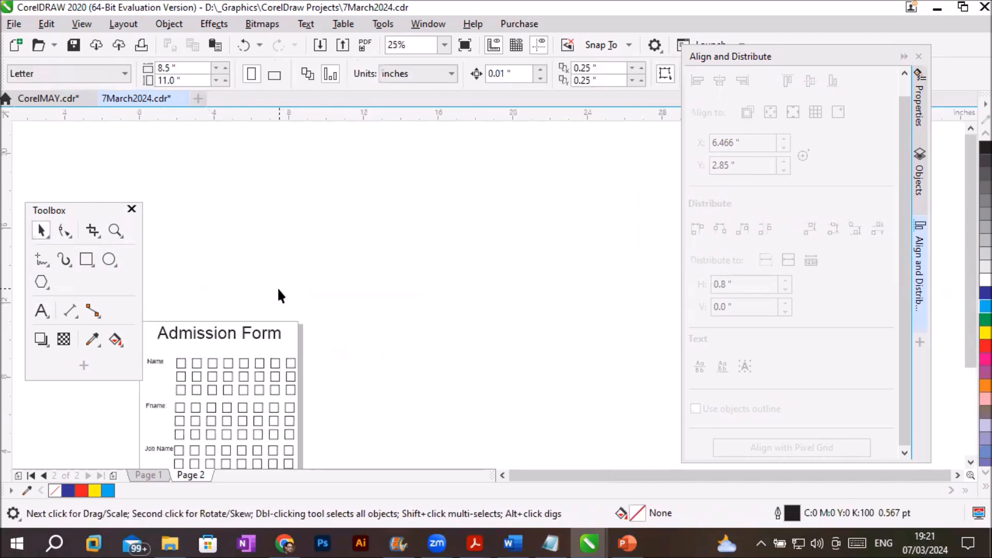
pyautogui.click(503, 474)
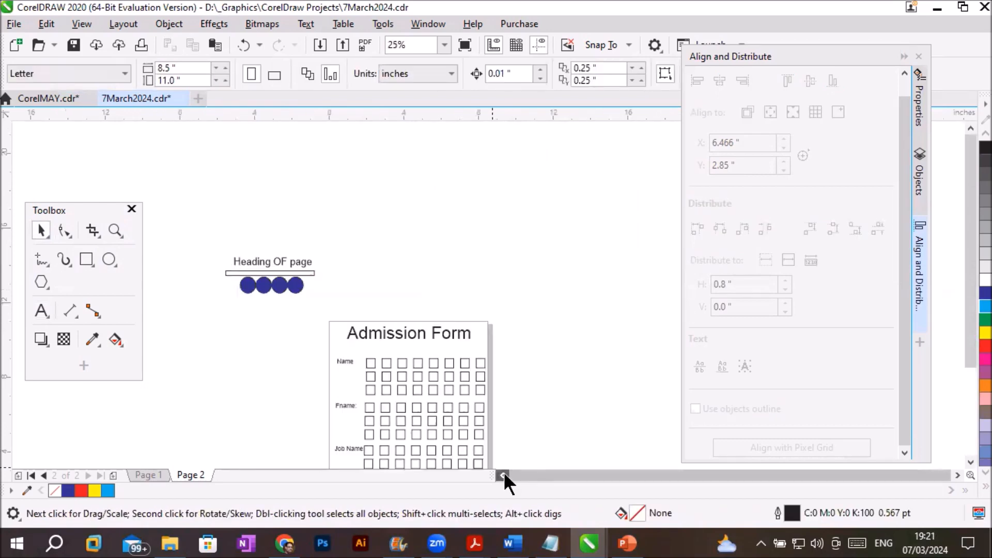
pyautogui.click(970, 463)
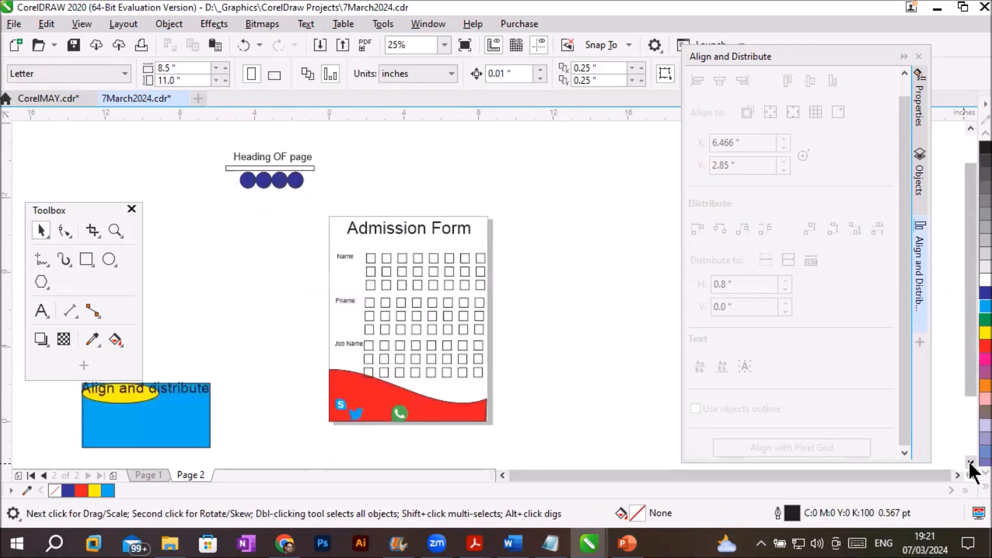
# Narrow the Admission Form heading to about 4.5 inches wide and draw a small photo box beside it
pyautogui.click(466, 228)
pyautogui.moveTo(471, 229); pyautogui.dragTo(432, 229)
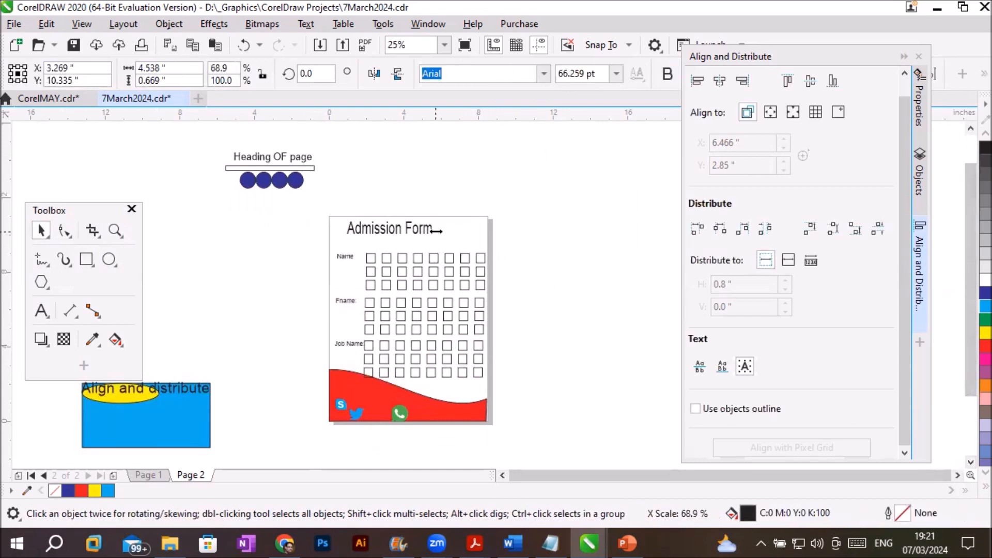
pyautogui.click(86, 259)
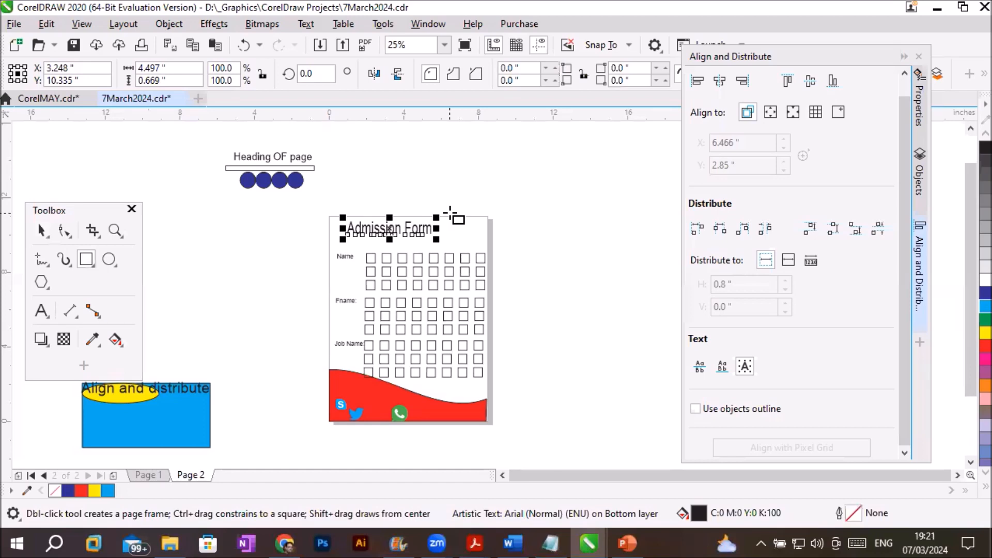
pyautogui.moveTo(449, 215); pyautogui.dragTo(477, 245)
pyautogui.click(537, 270)
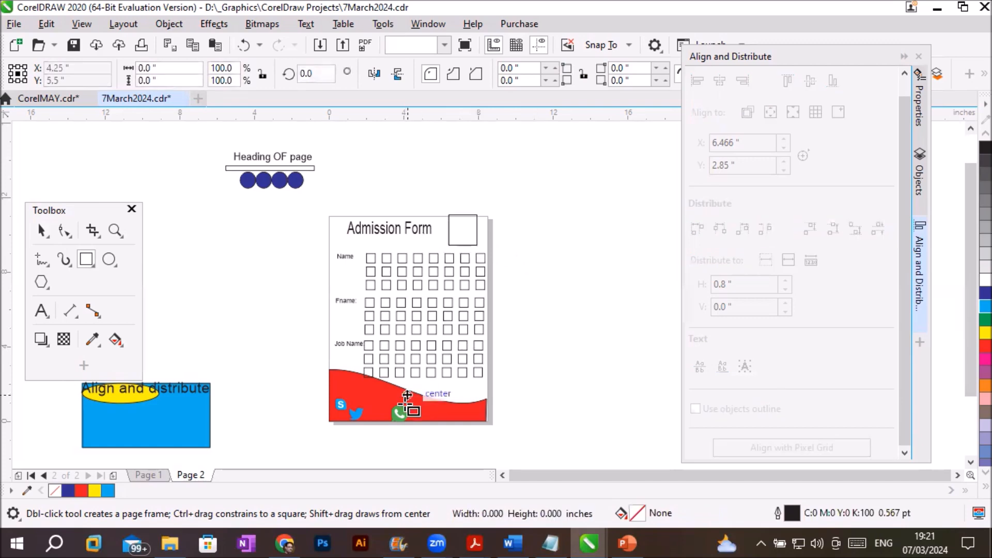
# Reposition the Skype, Twitter and phone icons so they spread out along the red wave
pyautogui.click(41, 230)
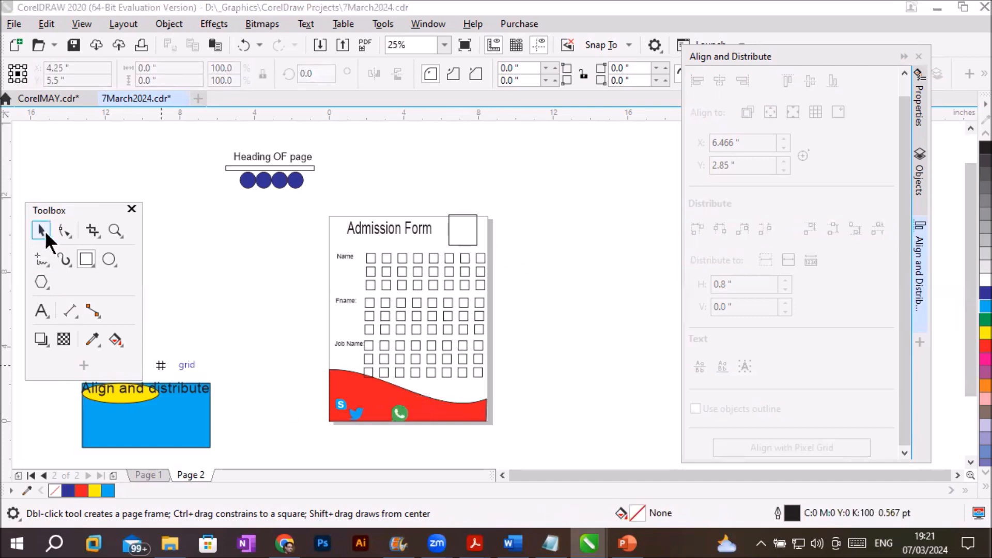
pyautogui.moveTo(403, 415); pyautogui.dragTo(425, 416)
pyautogui.moveTo(359, 415)
pyautogui.mouseDown()
pyautogui.moveTo(383, 414)
pyautogui.moveTo(342, 412)
pyautogui.mouseUp()
pyautogui.click(534, 287)
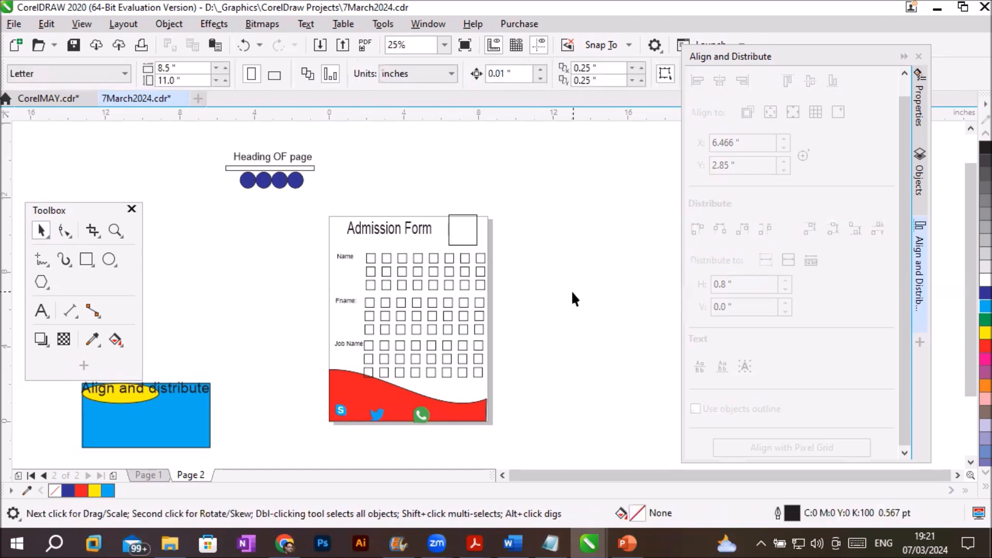
pyautogui.scroll(-1, 568, 290)
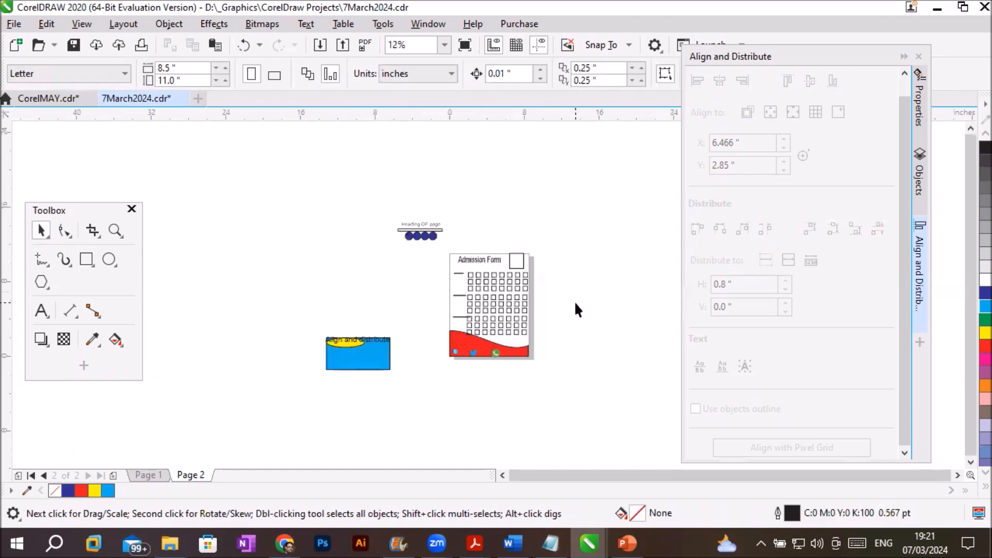
pyautogui.scroll(1, 576, 306)
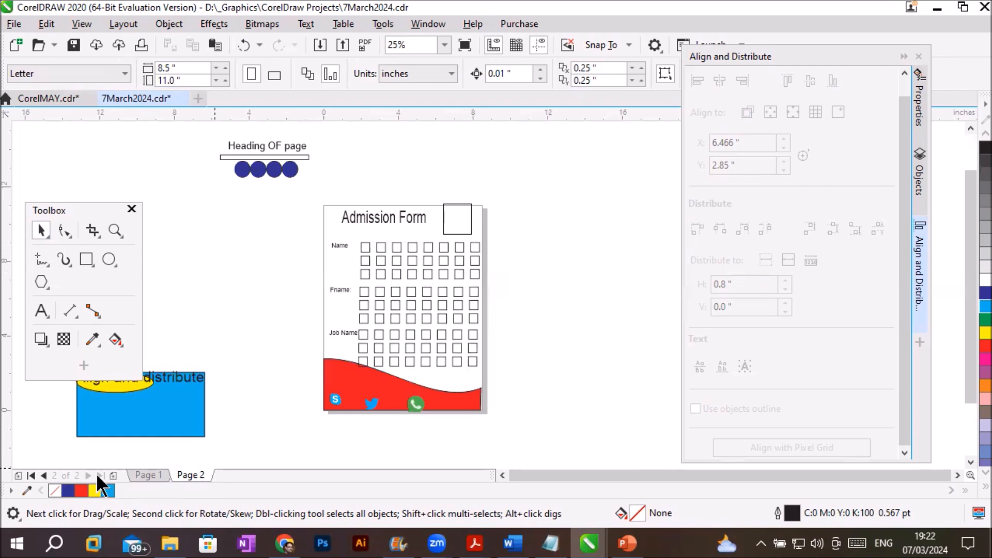
# Add a third page and draw three small ellipses across its upper part
pyautogui.click(114, 476)
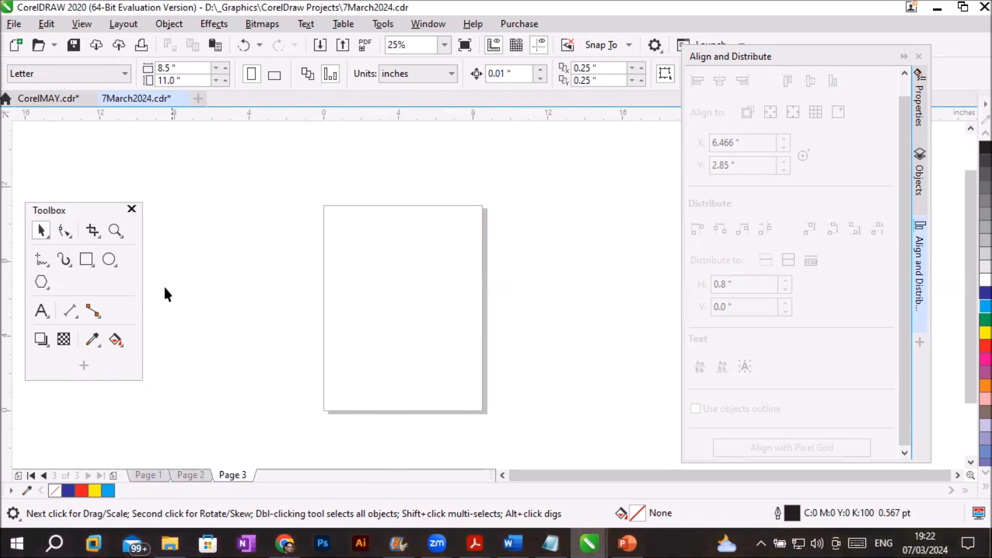
pyautogui.click(108, 258)
pyautogui.moveTo(342, 243)
pyautogui.mouseDown()
pyautogui.moveTo(362, 262)
pyautogui.moveTo(416, 274)
pyautogui.moveTo(417, 262)
pyautogui.moveTo(454, 261)
pyautogui.moveTo(464, 271)
pyautogui.mouseUp()
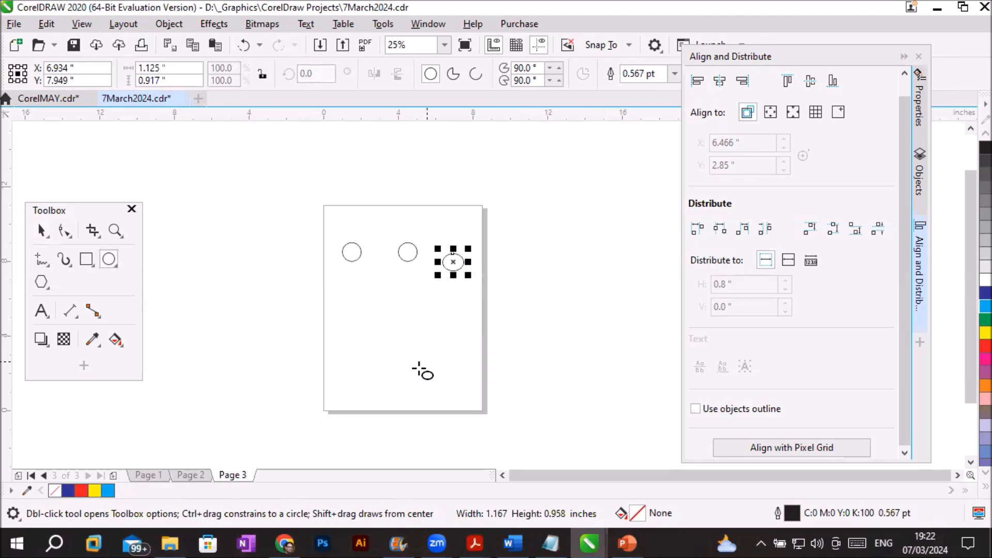
# Select the three ellipses and distribute them by their left edges over the entire page
pyautogui.click(40, 231)
pyautogui.moveTo(292, 216); pyautogui.dragTo(535, 316)
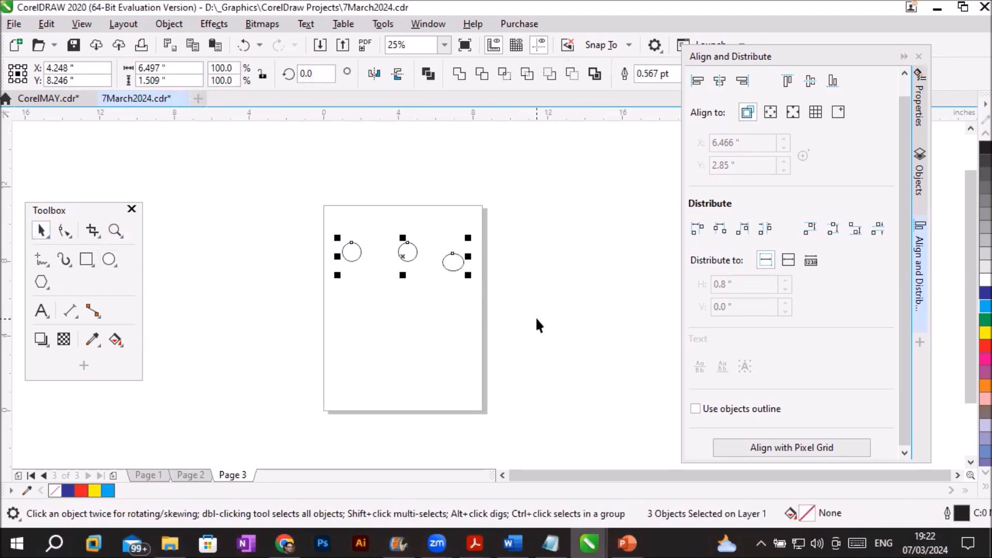
pyautogui.click(787, 259)
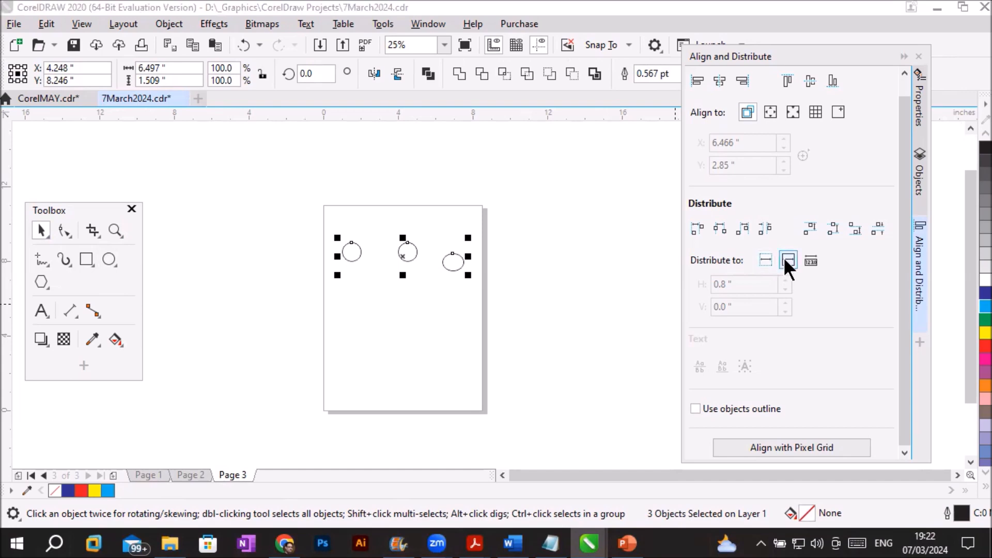
pyautogui.click(694, 225)
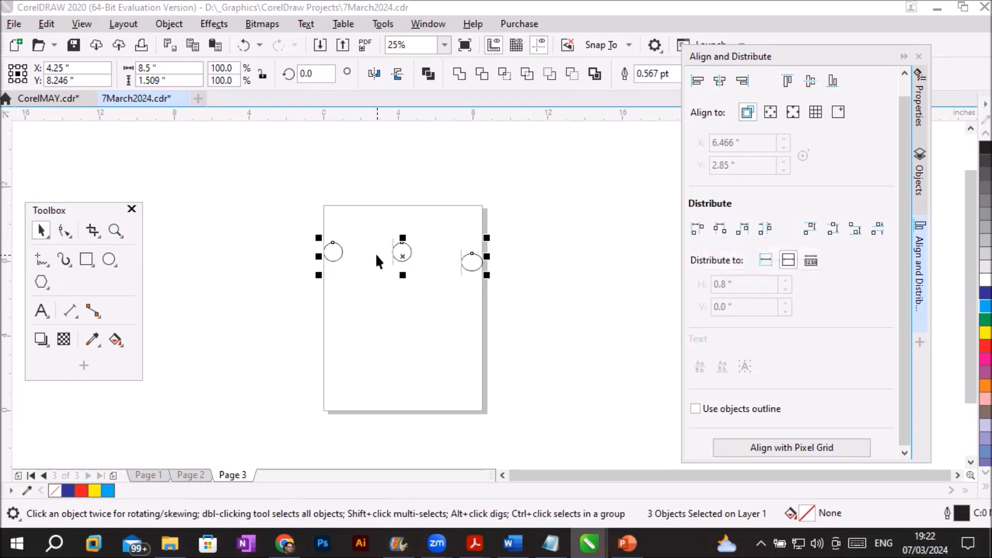
# Rotate the three ellipses together into a vertical column, then move the upper two down to uneven positions
pyautogui.click(399, 252)
pyautogui.moveTo(493, 235); pyautogui.dragTo(437, 344)
pyautogui.moveTo(413, 261)
pyautogui.mouseDown()
pyautogui.moveTo(417, 296)
pyautogui.moveTo(427, 261)
pyautogui.mouseUp()
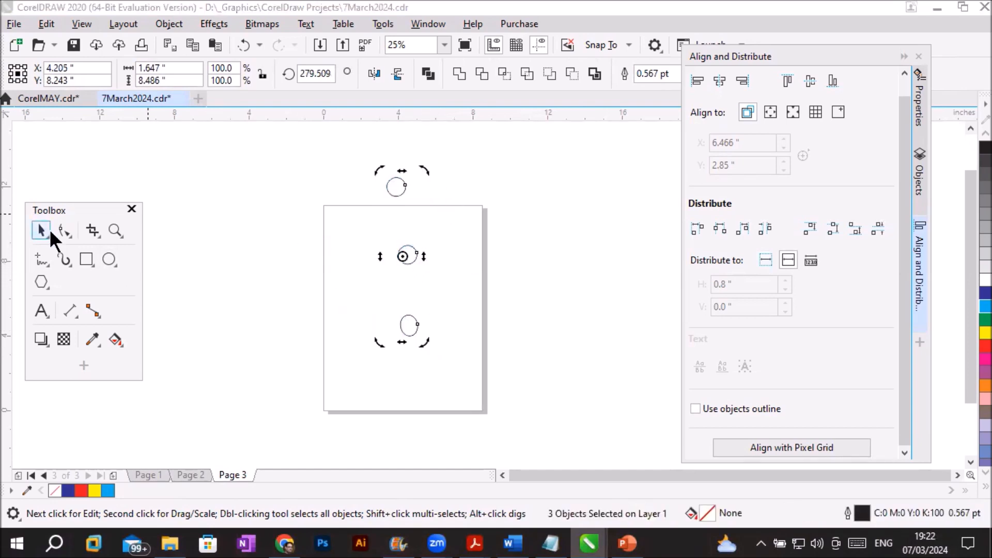
pyautogui.click(408, 288)
pyautogui.moveTo(408, 264); pyautogui.dragTo(419, 311)
pyautogui.moveTo(404, 192); pyautogui.dragTo(406, 253)
pyautogui.click(466, 338)
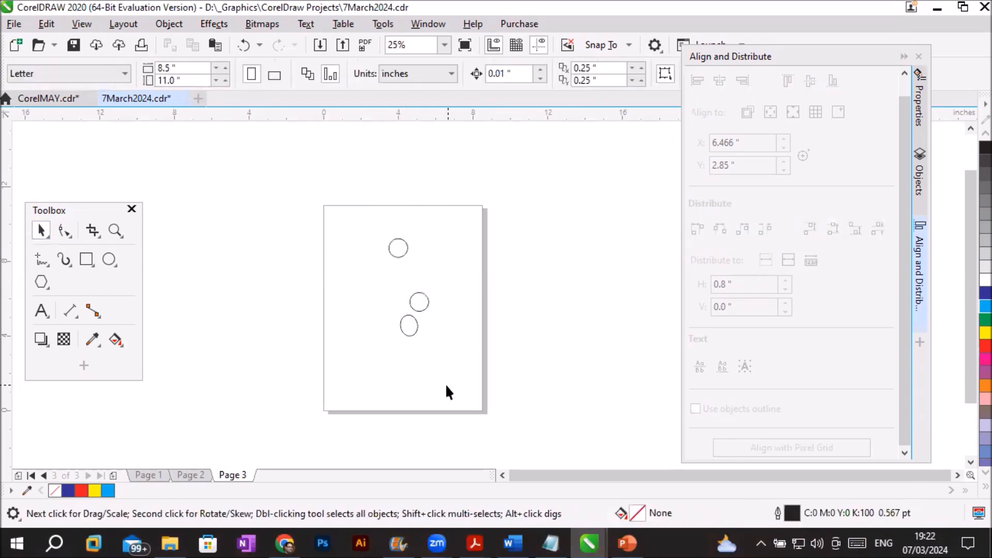
# Draw a fourth small ellipse below the others, then delete all the ellipses on page 3
pyautogui.click(109, 259)
pyautogui.moveTo(391, 360); pyautogui.dragTo(398, 378)
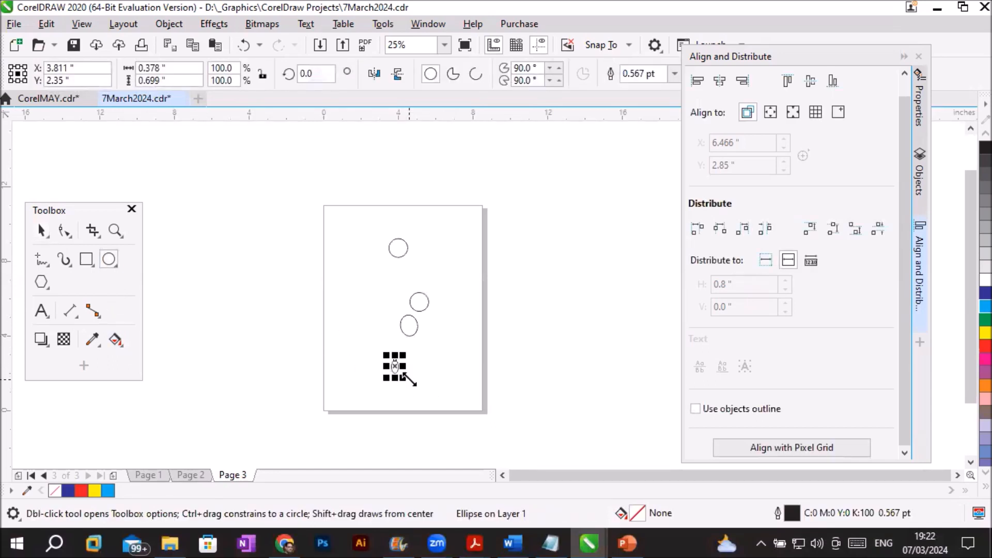
pyautogui.click(41, 230)
pyautogui.moveTo(264, 204); pyautogui.dragTo(479, 410)
pyautogui.press('Delete')
# Draw a horizontal bar about 6.8 by 0.4 inches near the upper edge of page 3 and fill it dark blue
pyautogui.click(86, 258)
pyautogui.moveTo(347, 235); pyautogui.dragTo(473, 242)
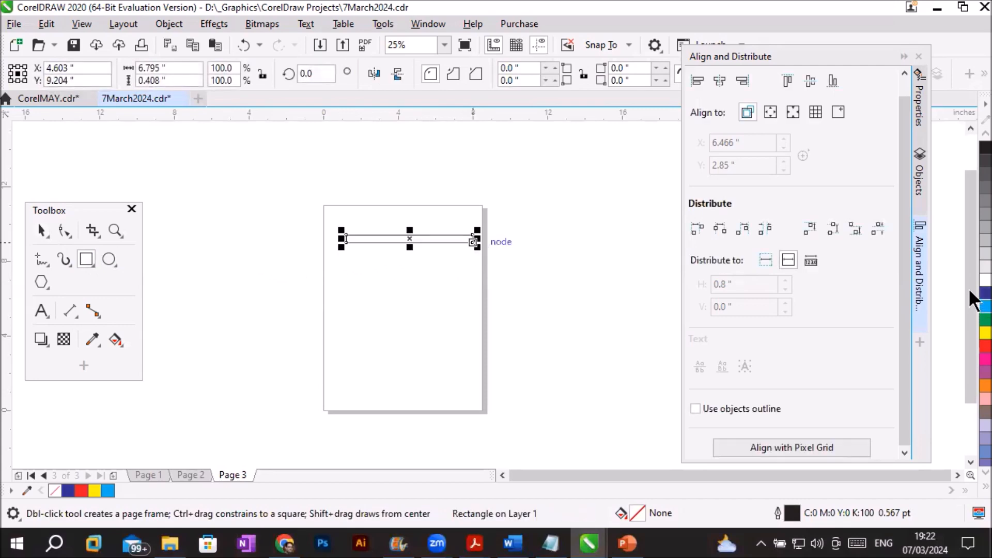
pyautogui.click(985, 293)
pyautogui.click(41, 231)
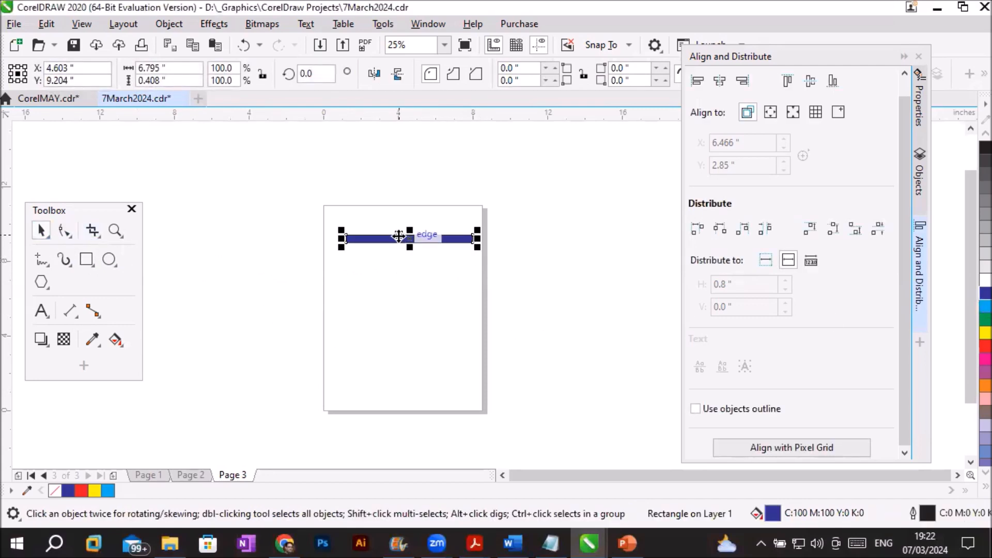
# Place five unevenly spaced copies of the blue bar down the page, undoing the stretch of the lowest one
pyautogui.moveTo(397, 238); pyautogui.dragTo(401, 398)
pyautogui.press('space')
pyautogui.press('space')
pyautogui.press('space')
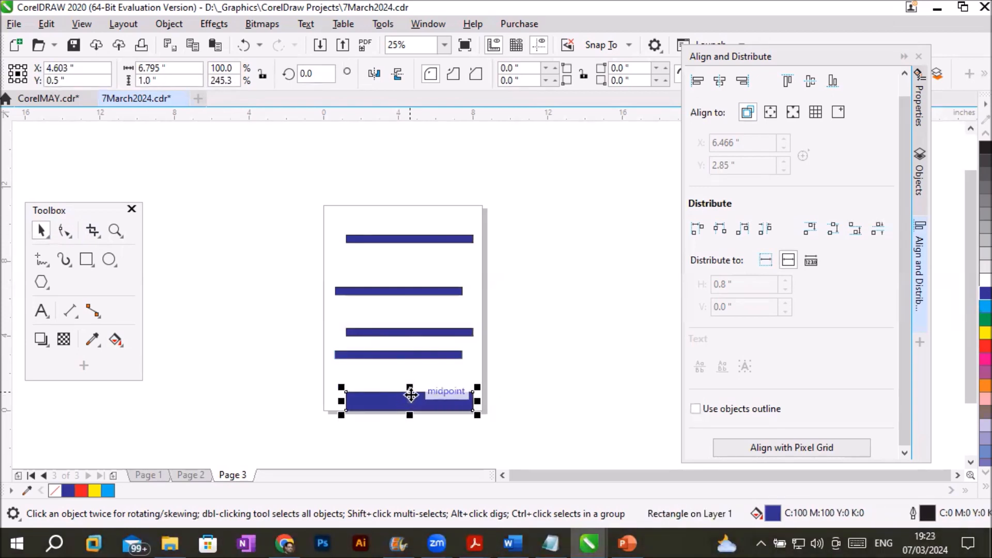
pyautogui.hotkey('ctrl', 'z')
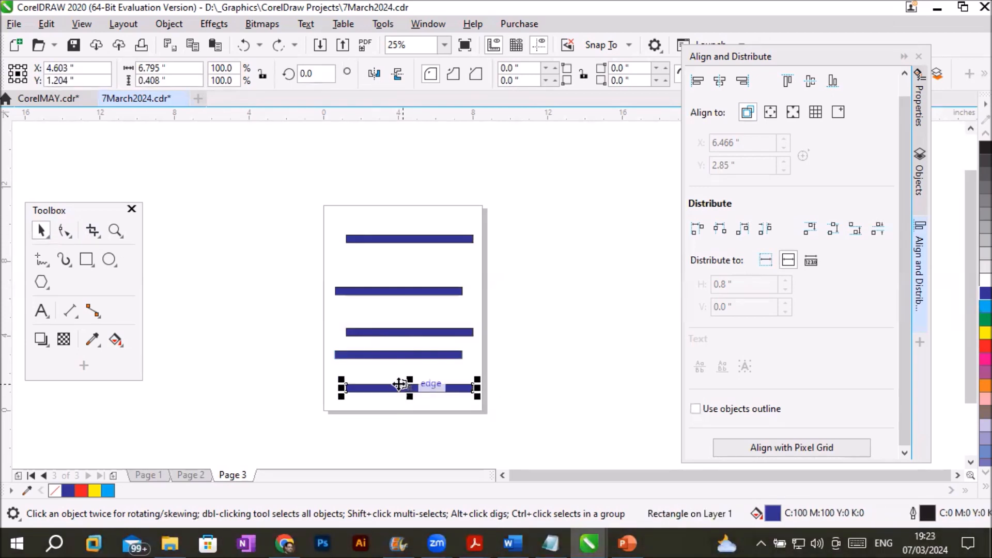
pyautogui.moveTo(401, 331); pyautogui.dragTo(401, 310)
pyautogui.rightClick(400, 309)
pyautogui.click(476, 365)
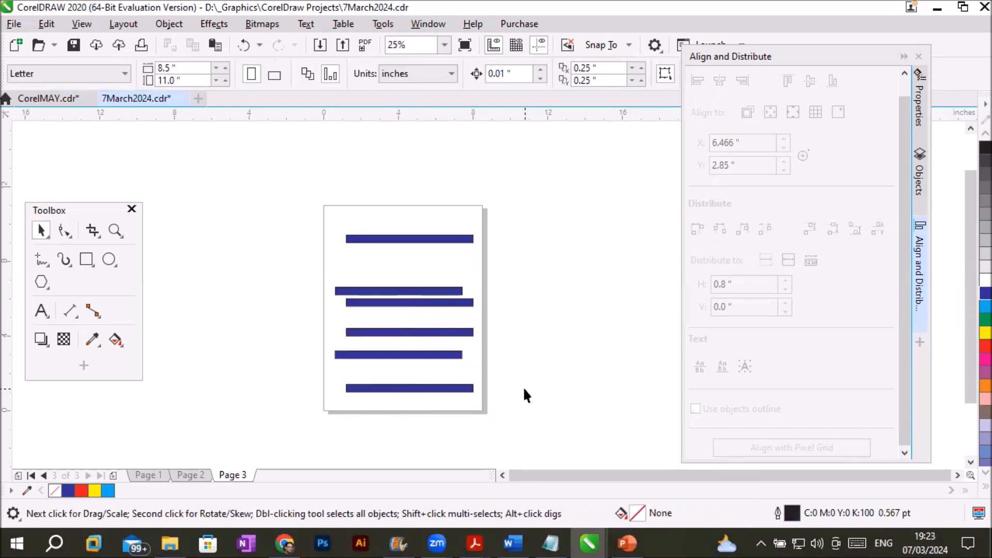
# Select all six bars and center them horizontally with the page edge as the alignment reference
pyautogui.moveTo(297, 199); pyautogui.dragTo(538, 425)
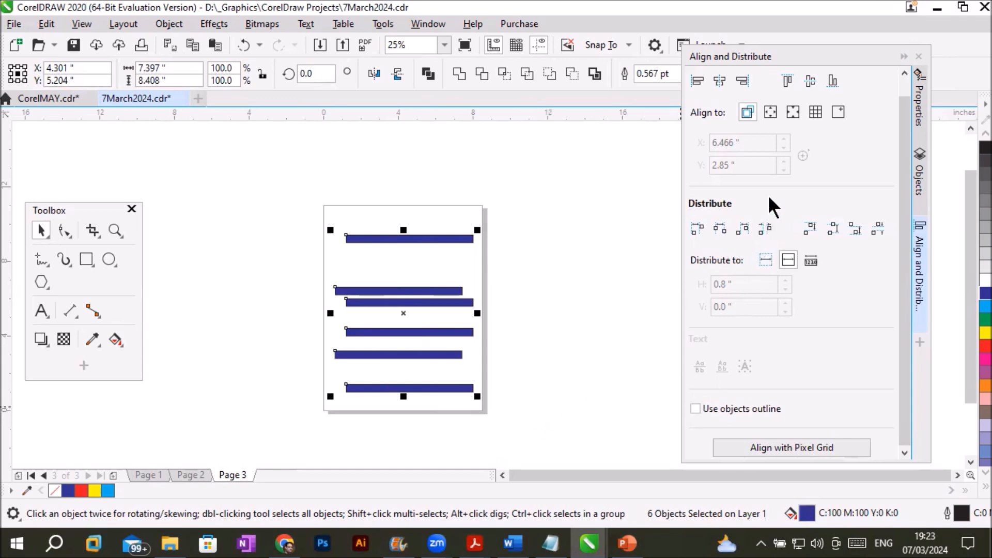
pyautogui.click(768, 110)
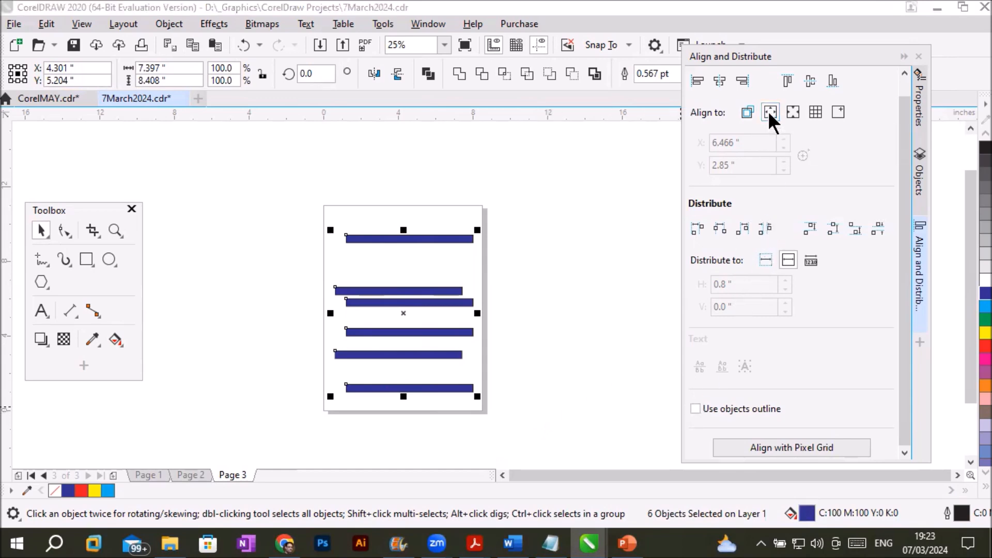
pyautogui.click(715, 81)
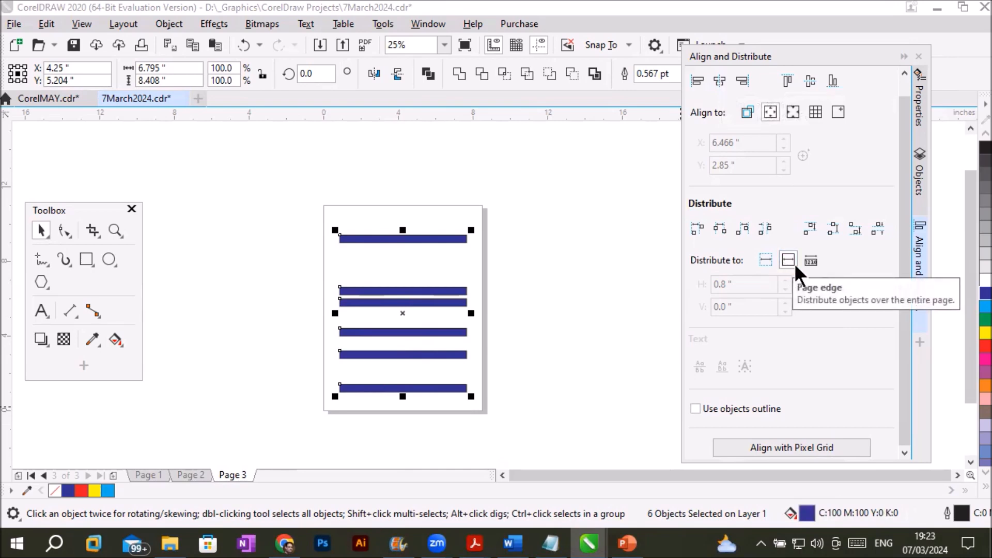
# Distribute the six bars by their top edges over the entire page, then undo the distribution
pyautogui.click(811, 228)
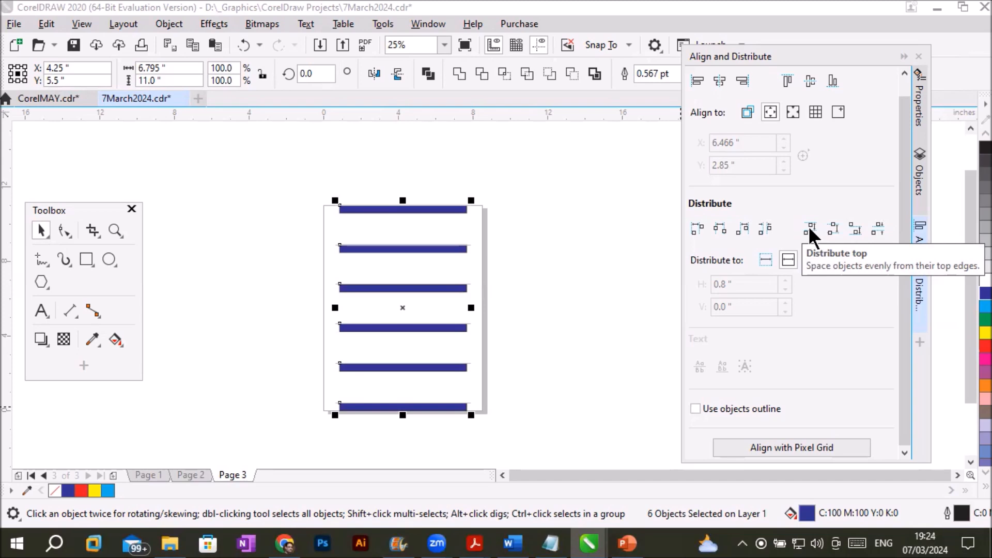
pyautogui.click(809, 226)
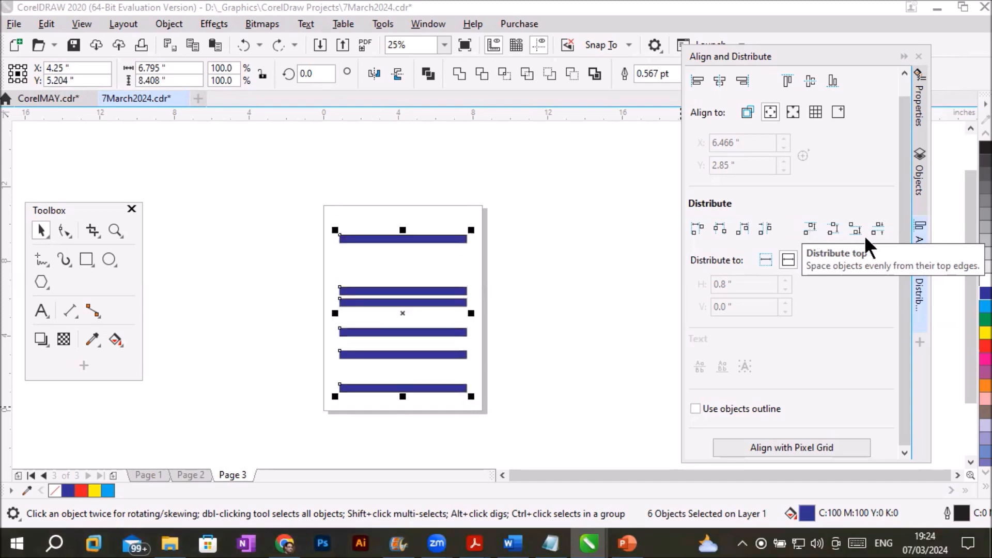
# Shorten the six blue bars from their right ends to varied lengths, leaving the lowest one longest at about 6.1 inches
pyautogui.click(479, 240)
pyautogui.click(463, 239)
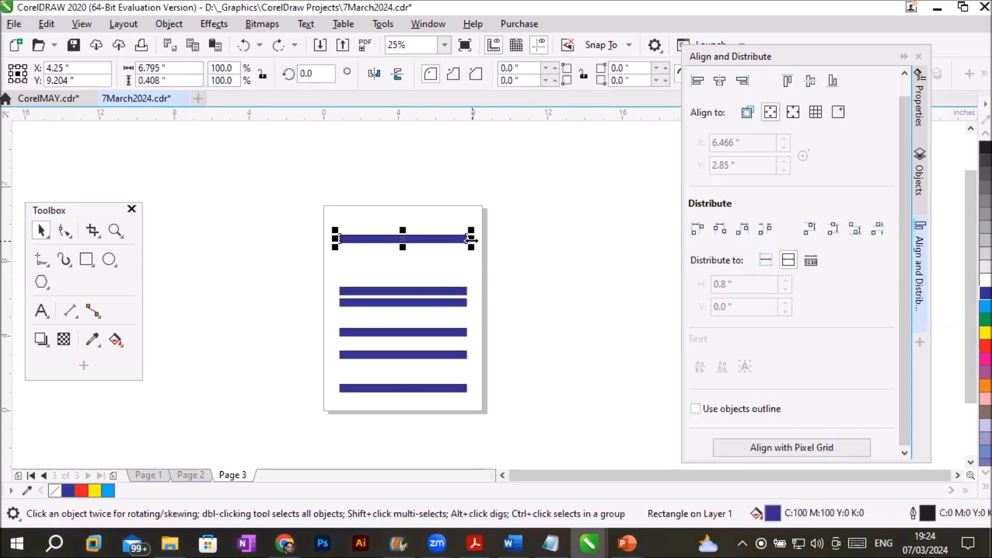
pyautogui.moveTo(467, 239); pyautogui.dragTo(429, 239)
pyautogui.click(461, 291)
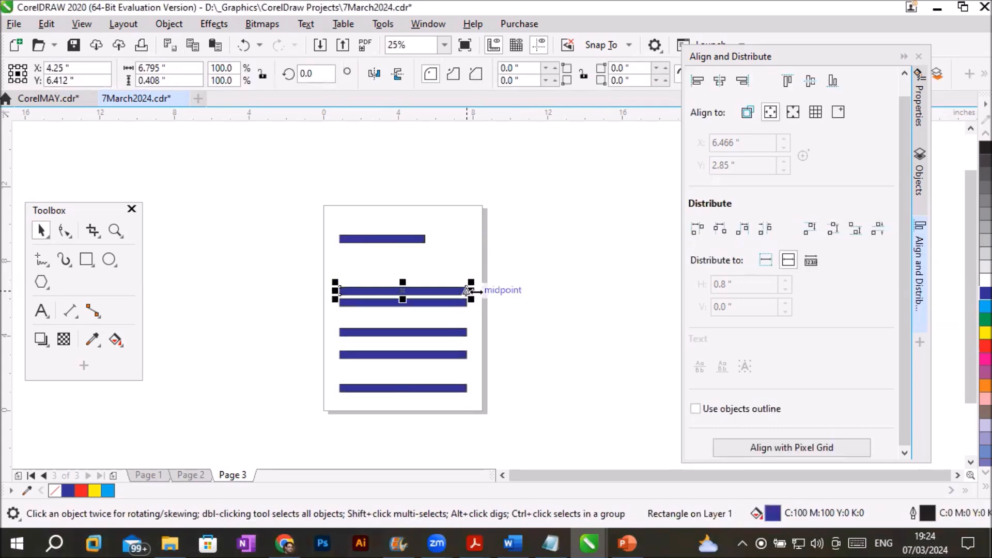
pyautogui.moveTo(467, 291); pyautogui.dragTo(455, 385)
pyautogui.click(432, 303)
pyautogui.click(455, 333)
pyautogui.click(447, 355)
pyautogui.click(453, 388)
# Select all six bars, distribute them by their left edges over the page extent, and undo the distribution
pyautogui.moveTo(295, 209); pyautogui.dragTo(541, 445)
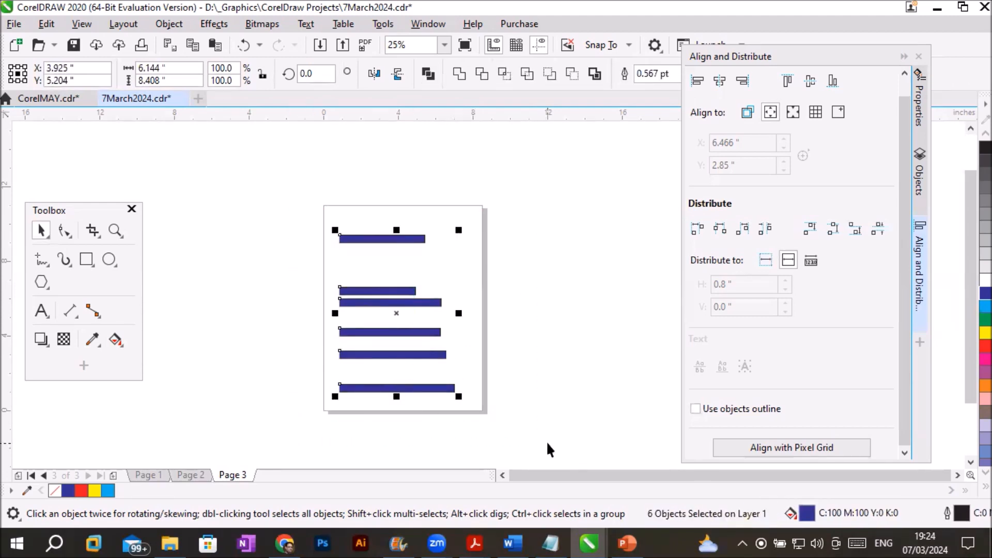
pyautogui.click(788, 259)
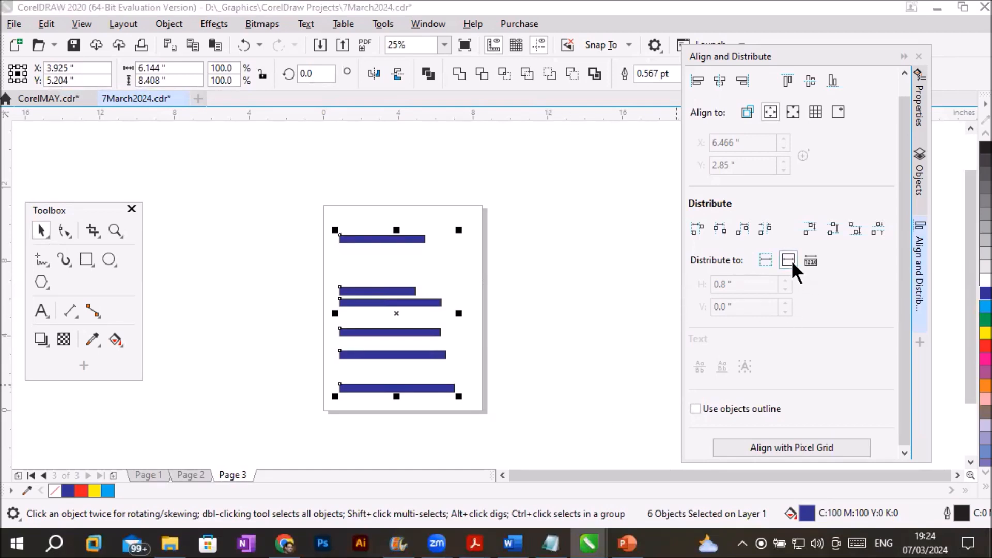
pyautogui.click(695, 228)
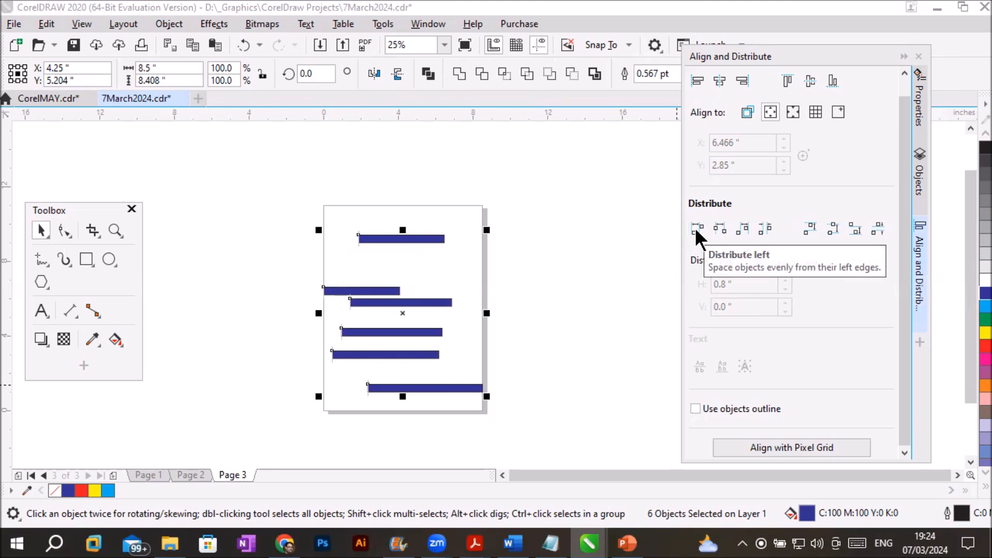
pyautogui.hotkey('ctrl', 'z')
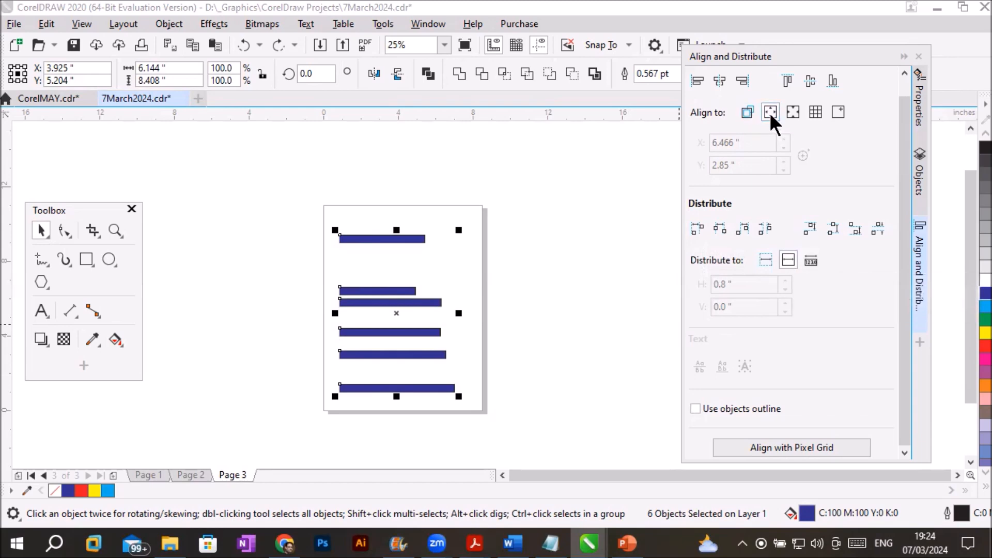
# Try aligning the six bars to the page's left and right edges, and finish by centering them horizontally on the page
pyautogui.click(696, 80)
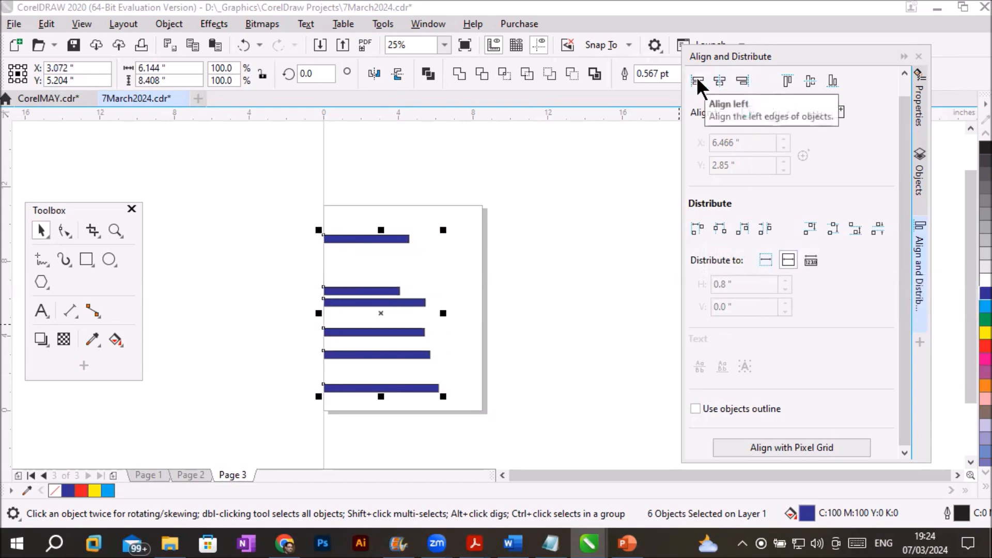
pyautogui.click(737, 81)
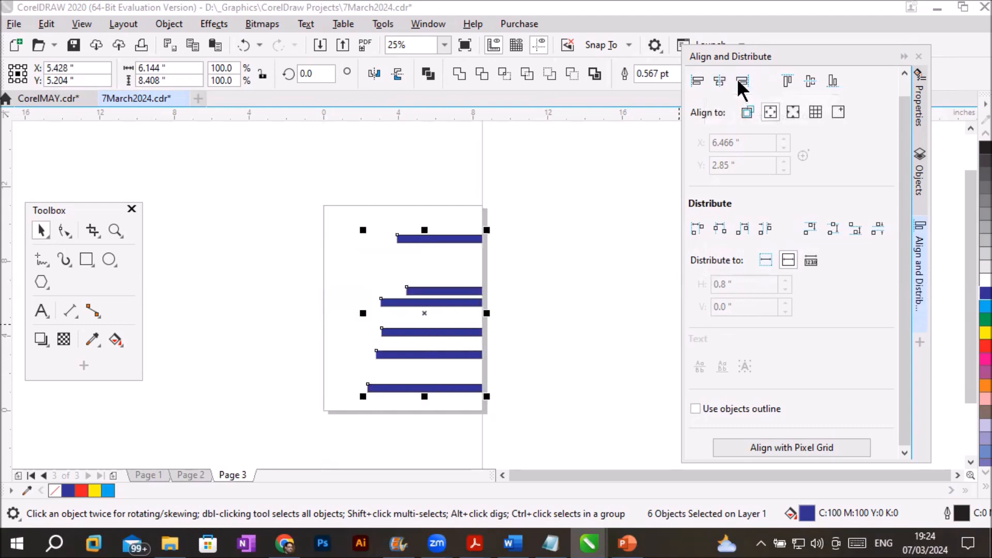
pyautogui.click(714, 78)
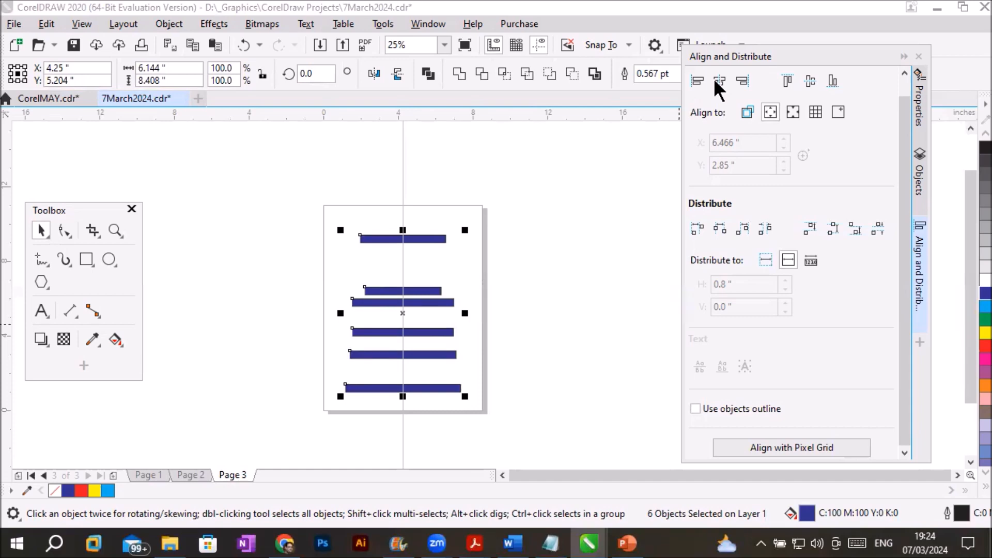
# Distribute the six bars vertically by their centers over the page extent and deselect them
pyautogui.click(786, 259)
pyautogui.click(833, 229)
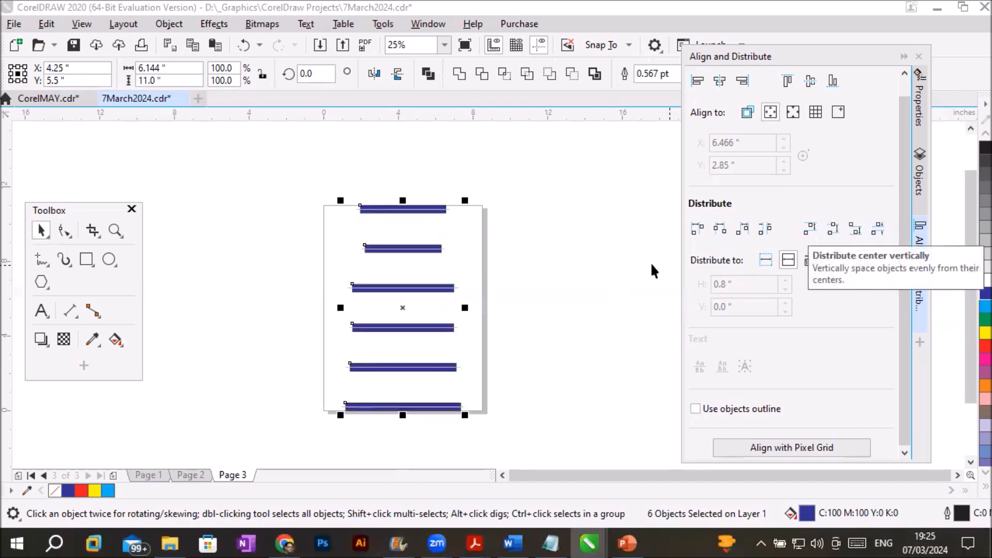
pyautogui.click(574, 283)
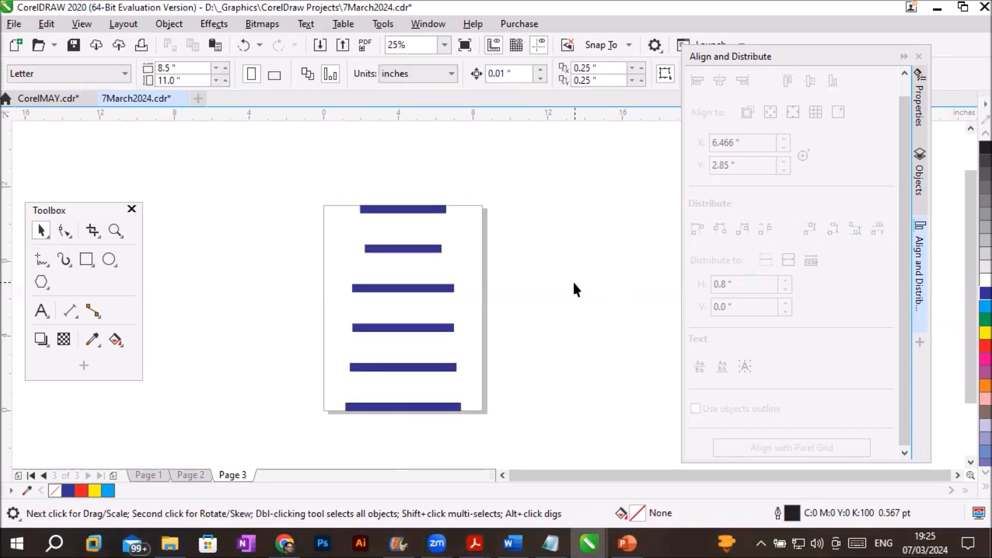